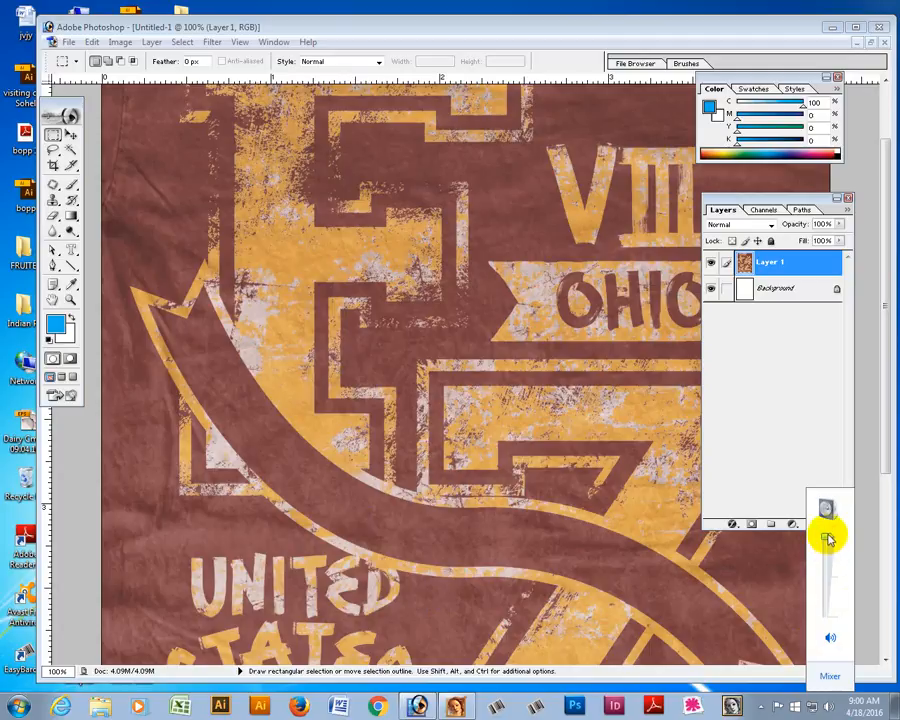
- Convert the image from RGB to CMYK Color mode without flattening its layers
{"action": "left_click", "coordinate": [629, 548]}
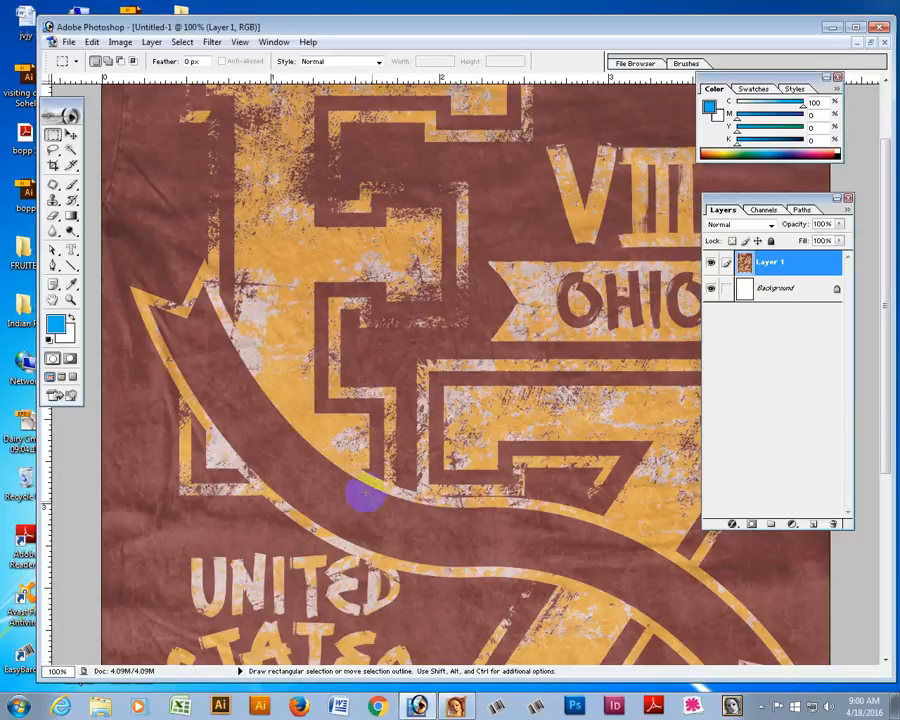
{"action": "left_click", "coordinate": [391, 260], "text": "ctrl+alt"}
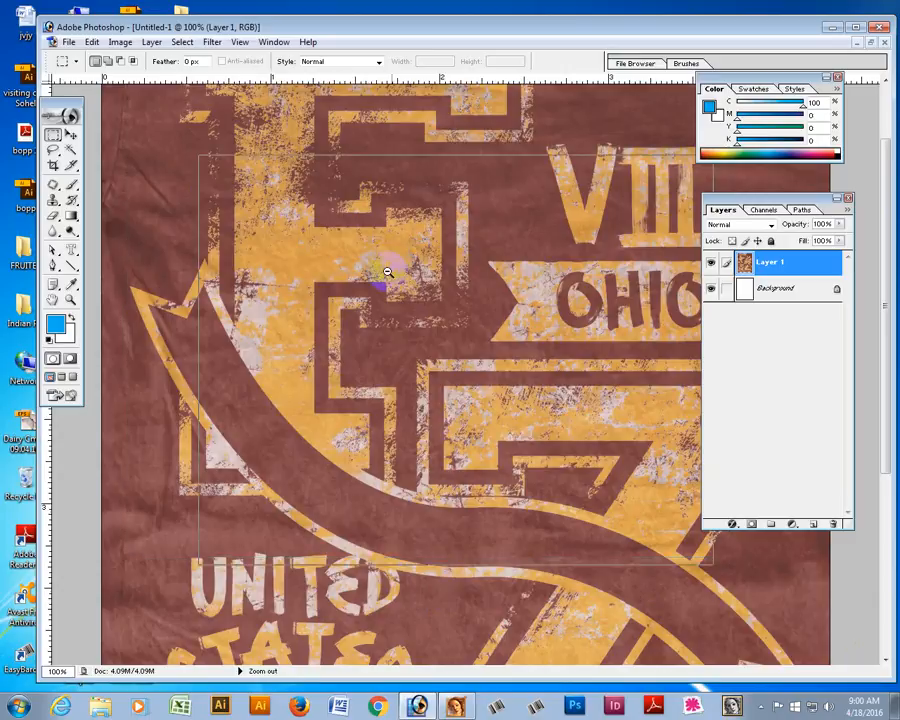
{"action": "left_click", "coordinate": [117, 44]}
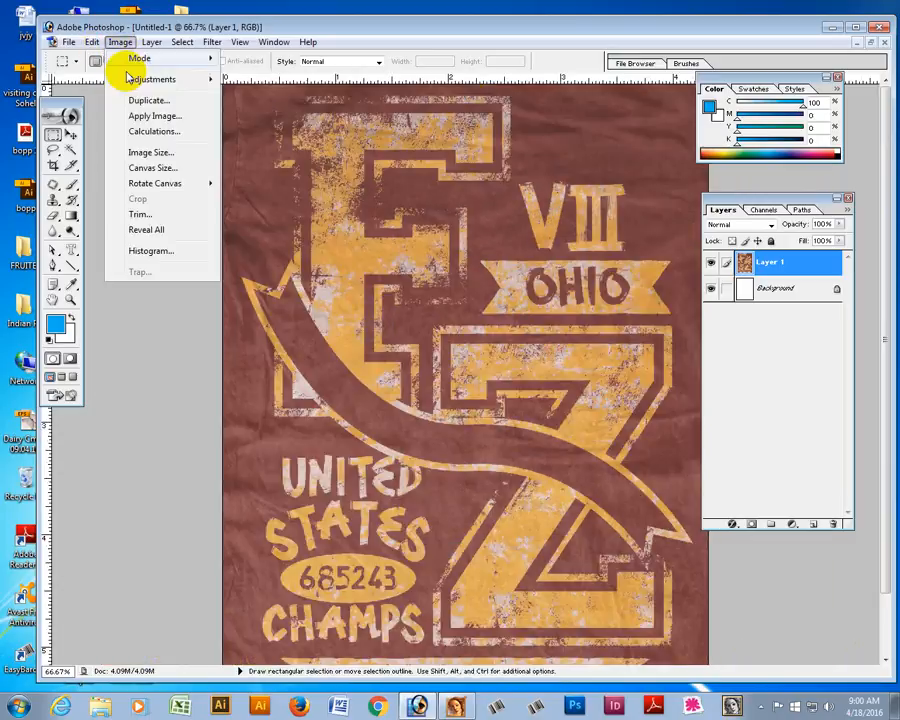
{"action": "mouse_move", "coordinate": [184, 75]}
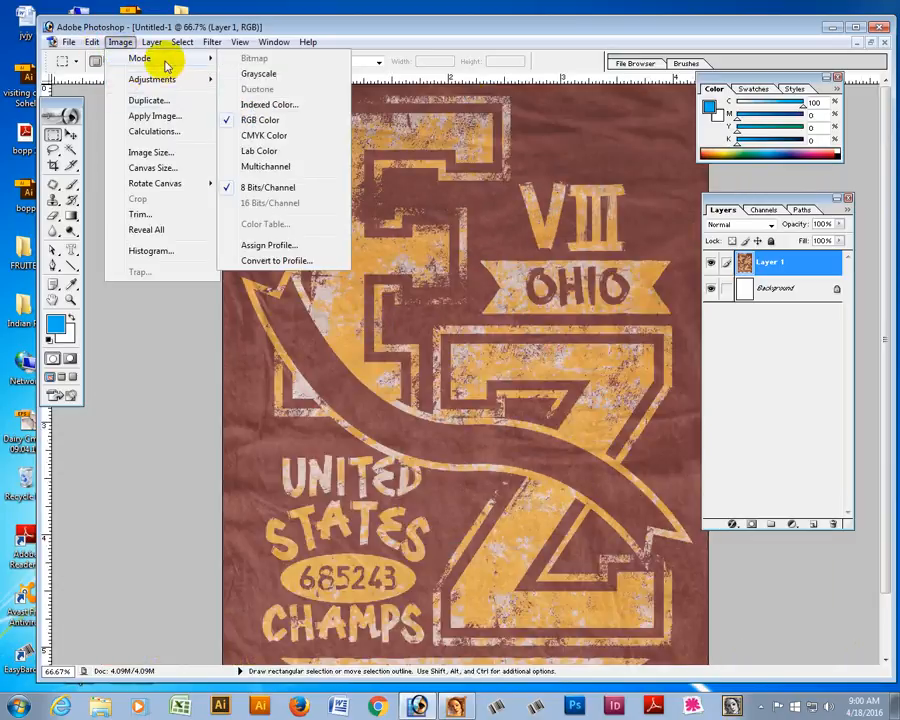
{"action": "left_click", "coordinate": [232, 134]}
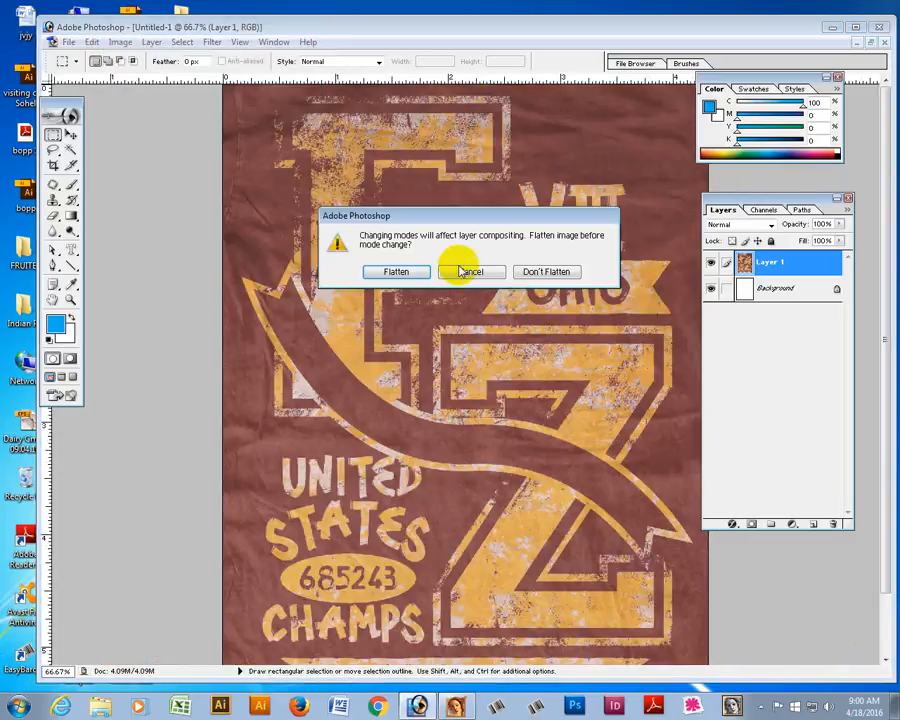
{"action": "left_click", "coordinate": [566, 272]}
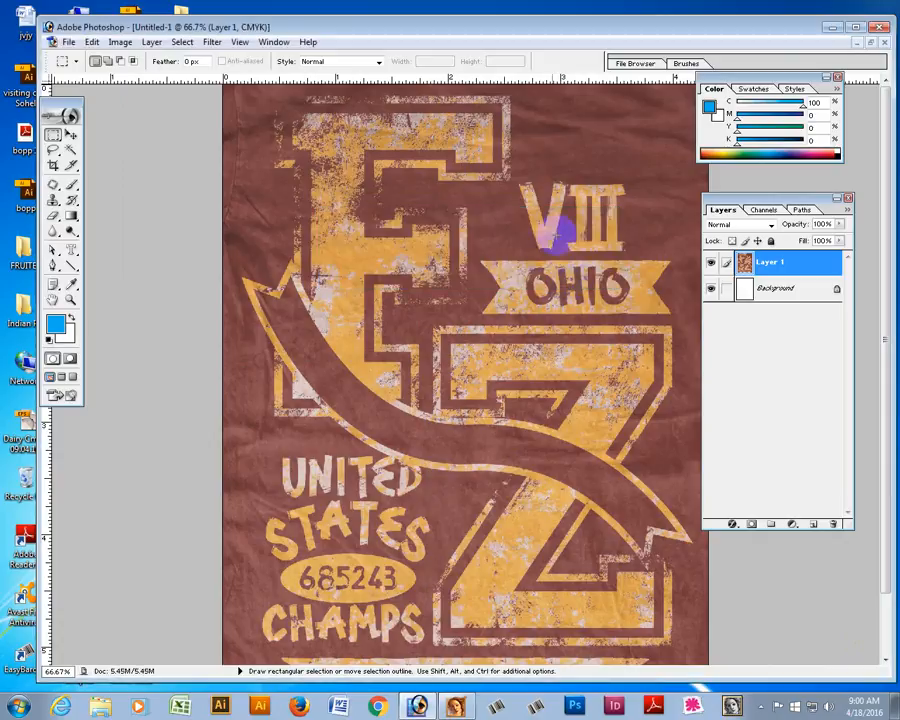
- Examine the artwork in the Cyan, Magenta, Yellow and Black channels one by one to compare their contrast
{"action": "key", "text": "ctrl+1"}
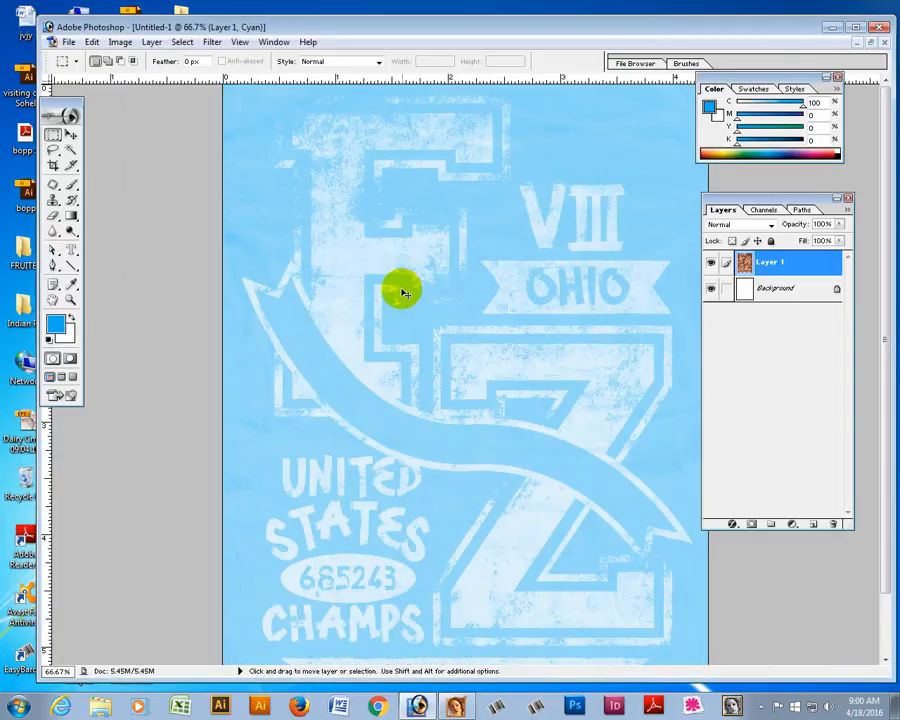
{"action": "key", "text": "ctrl+2"}
{"action": "key", "text": "ctrl+3"}
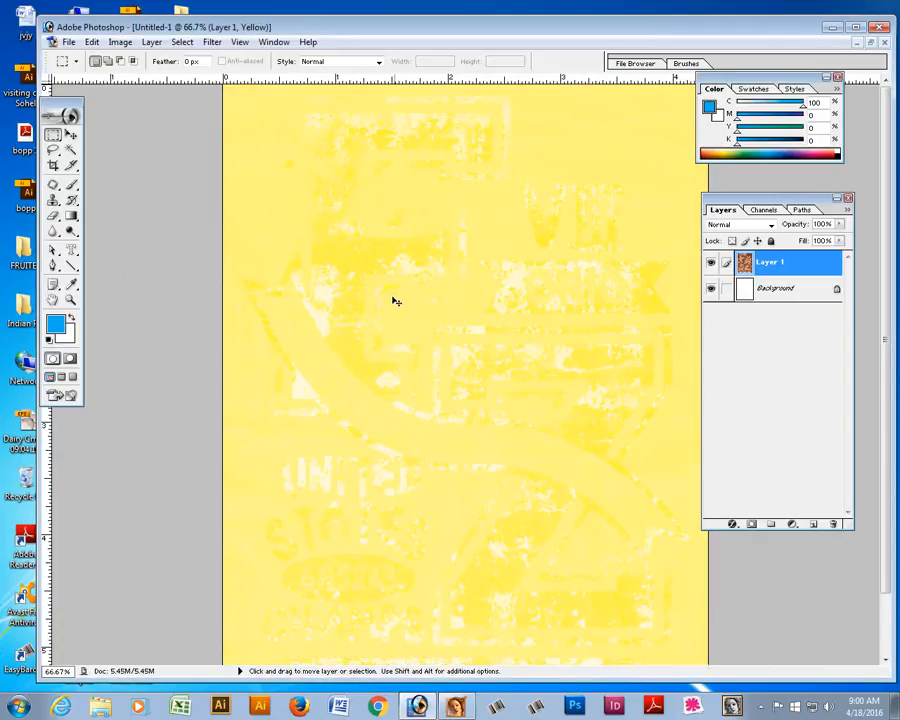
{"action": "key", "text": "ctrl+4"}
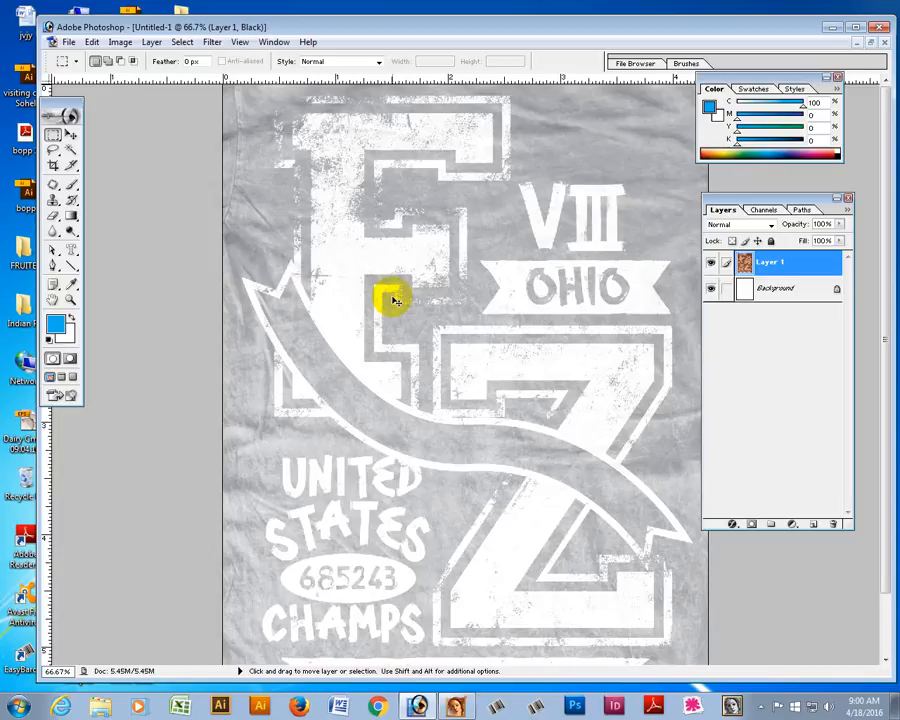
{"action": "key", "text": "ctrl+1"}
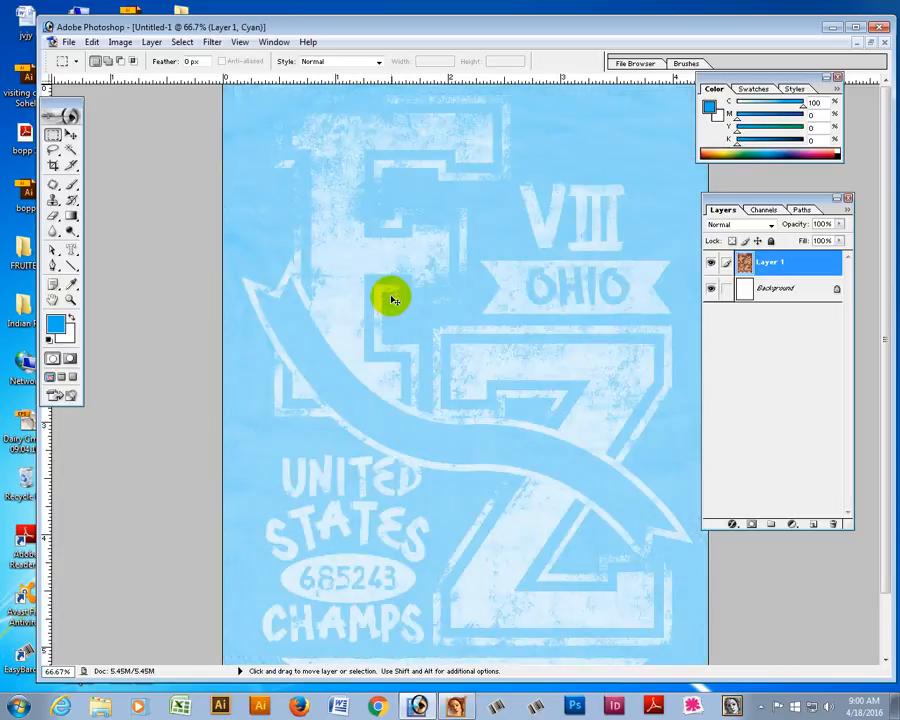
{"action": "key", "text": "ctrl+2"}
{"action": "key", "text": "ctrl+4"}
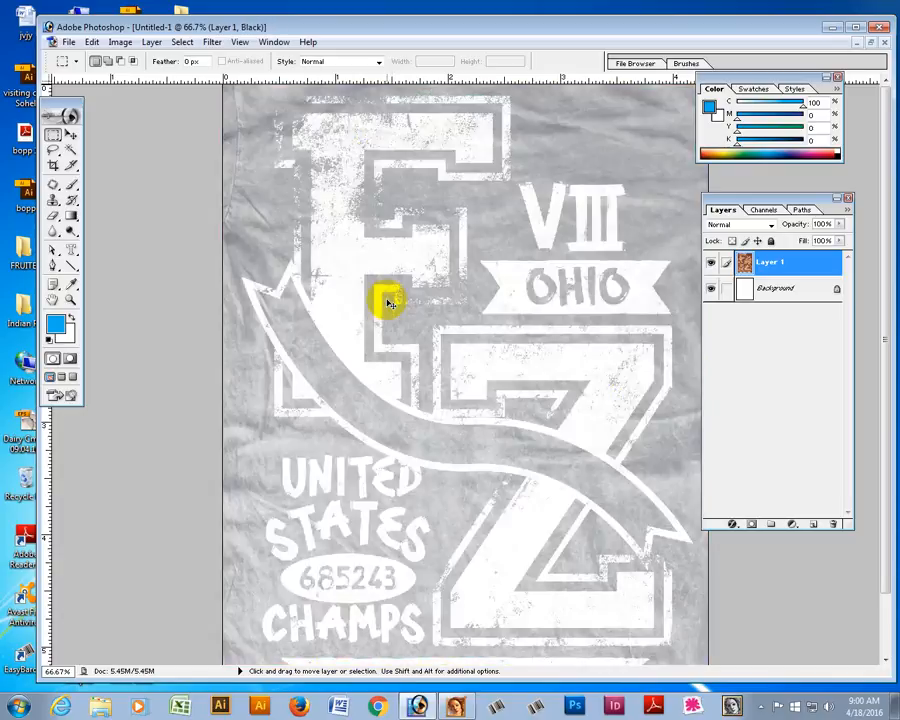
{"action": "key", "text": "ctrl+1"}
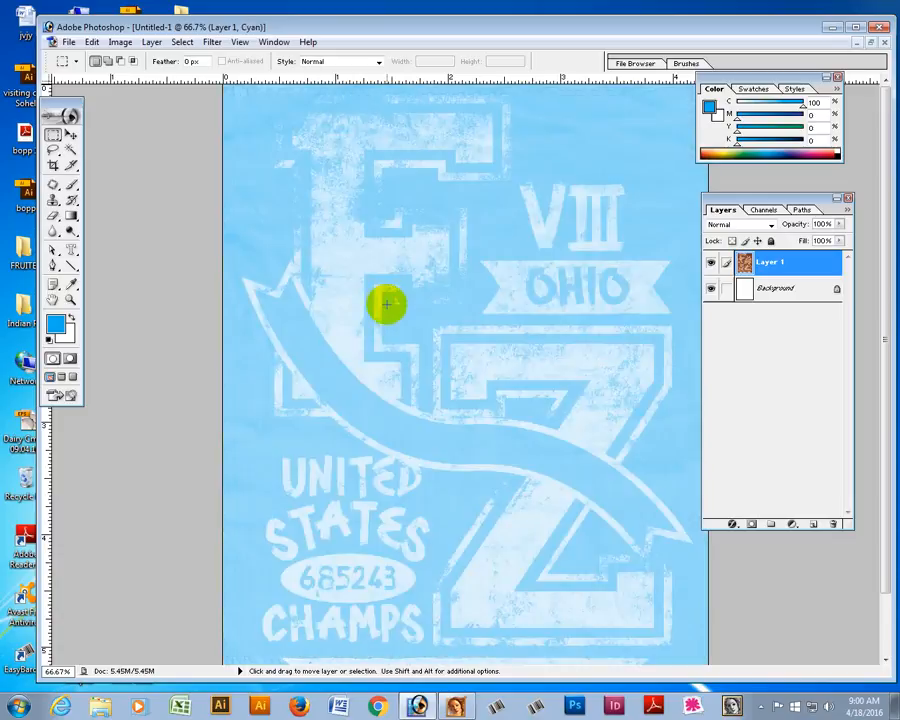
{"action": "key", "text": "m"}
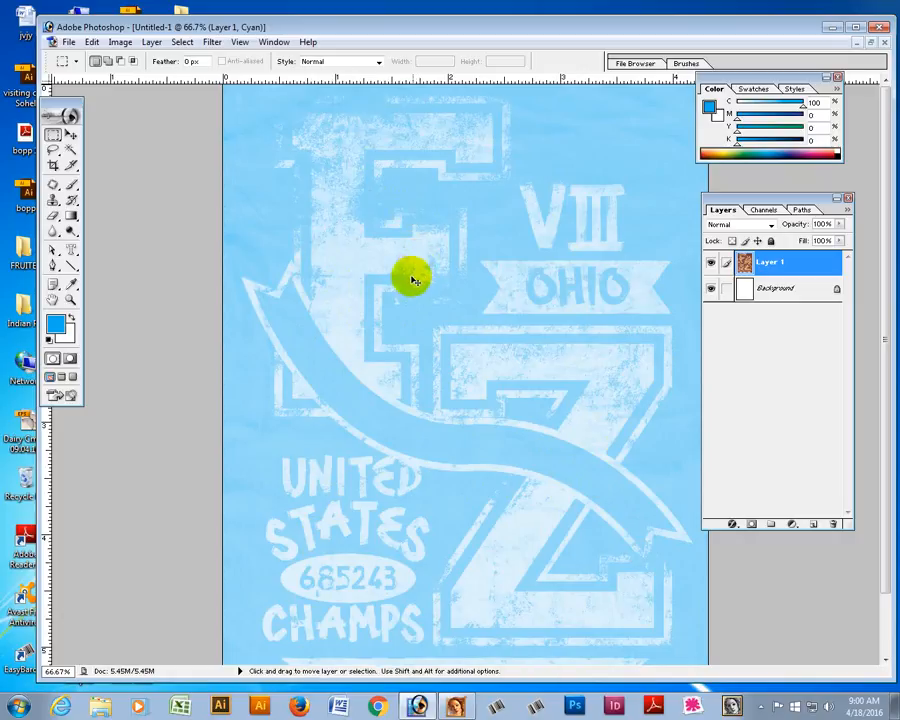
{"action": "key", "text": "ctrl+2"}
{"action": "key", "text": "ctrl+grave"}
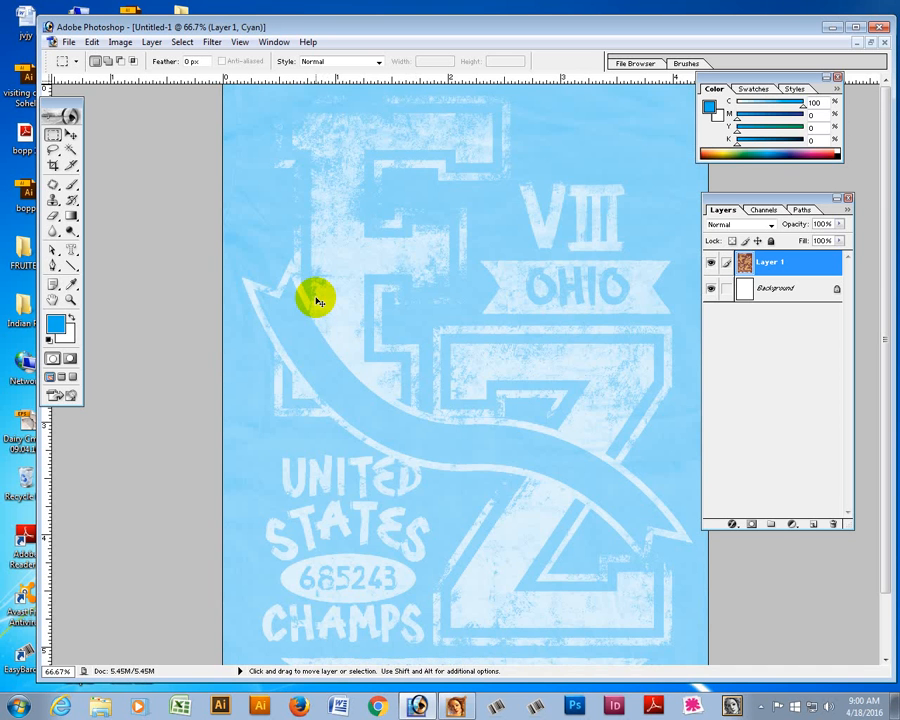
{"action": "key", "text": "ctrl+2"}
{"action": "key", "text": "ctrl+3"}
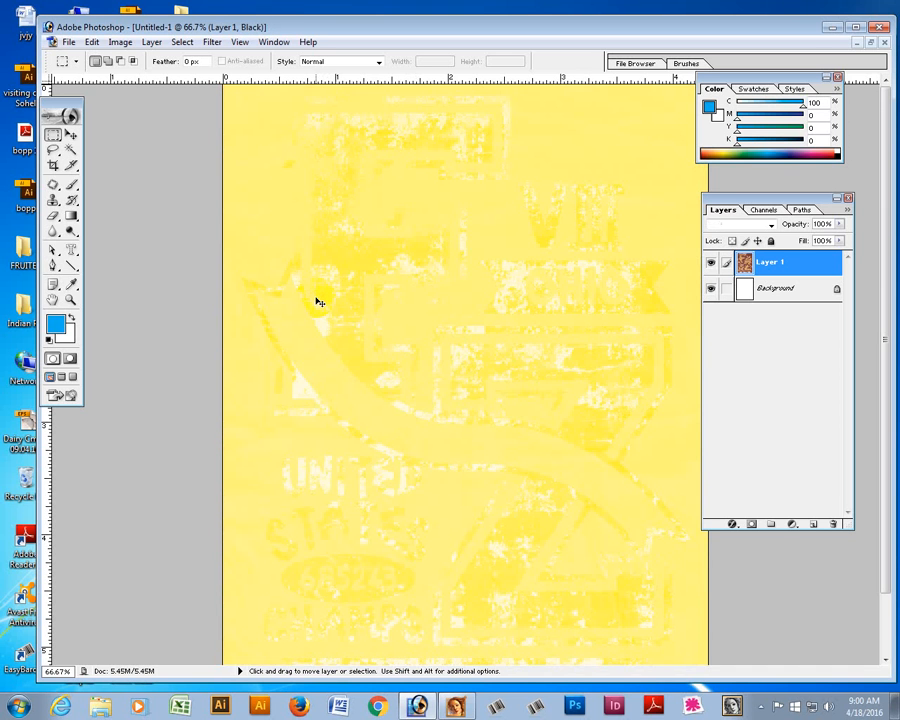
{"action": "key", "text": "ctrl+3"}
{"action": "key", "text": "ctrl+2"}
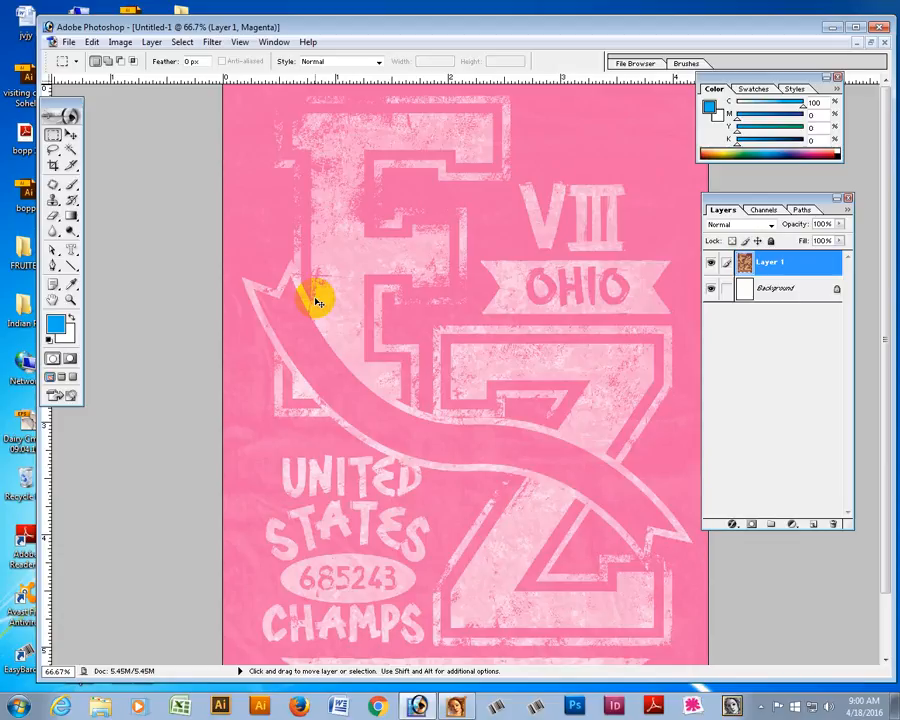
{"action": "key", "text": "ctrl+3"}
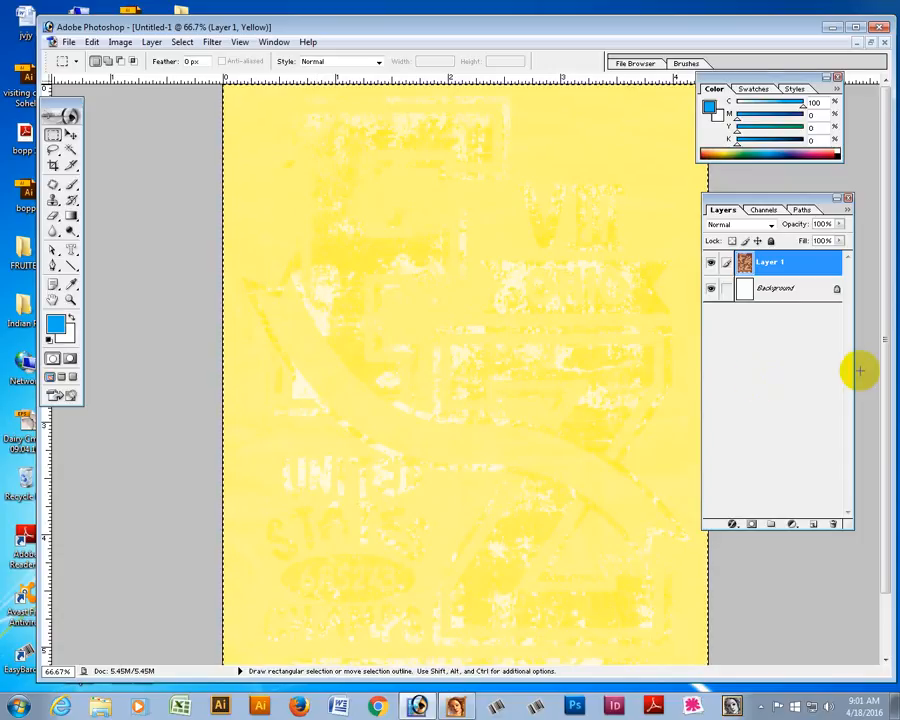
- Duplicate Layer 1 and hide the original layer, keeping the copy active in the composite CMYK view
{"action": "left_click_drag", "start_coordinate": [774, 263], "coordinate": [815, 525]}
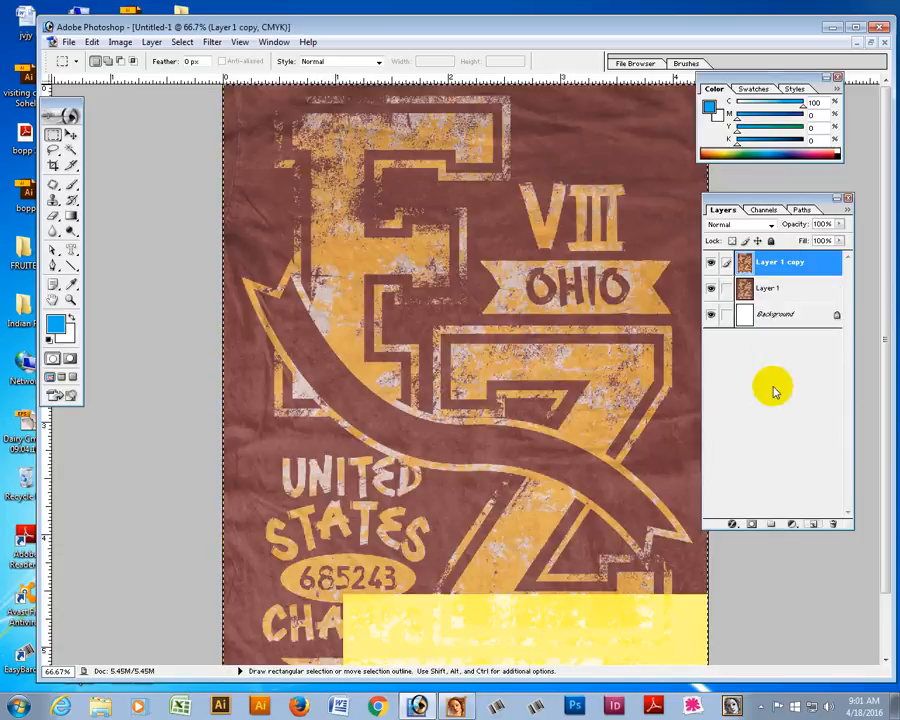
{"action": "left_click", "coordinate": [712, 289]}
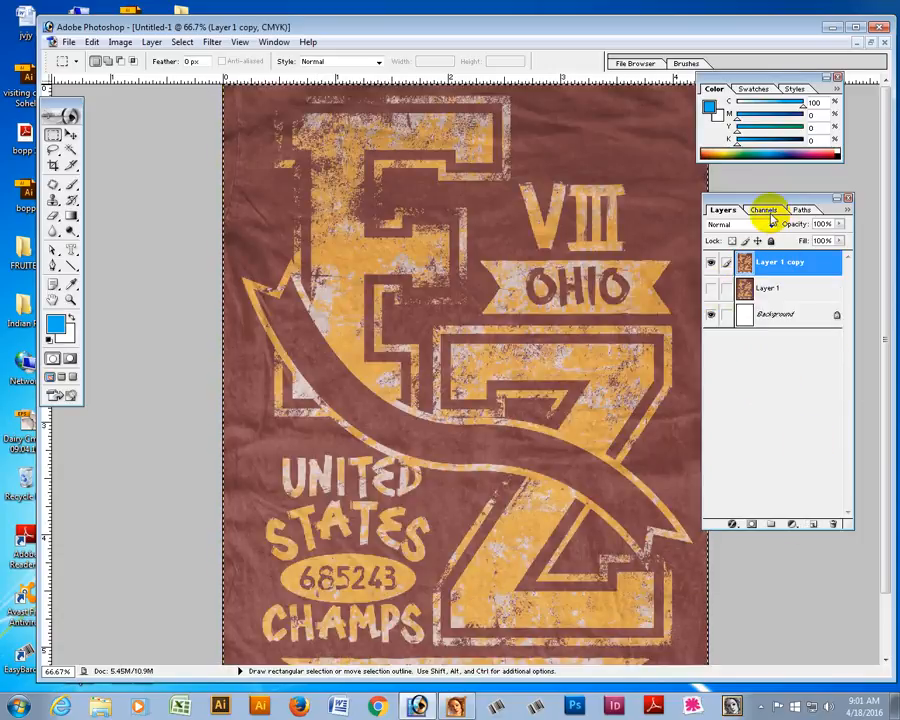
{"action": "key", "text": "ctrl+1"}
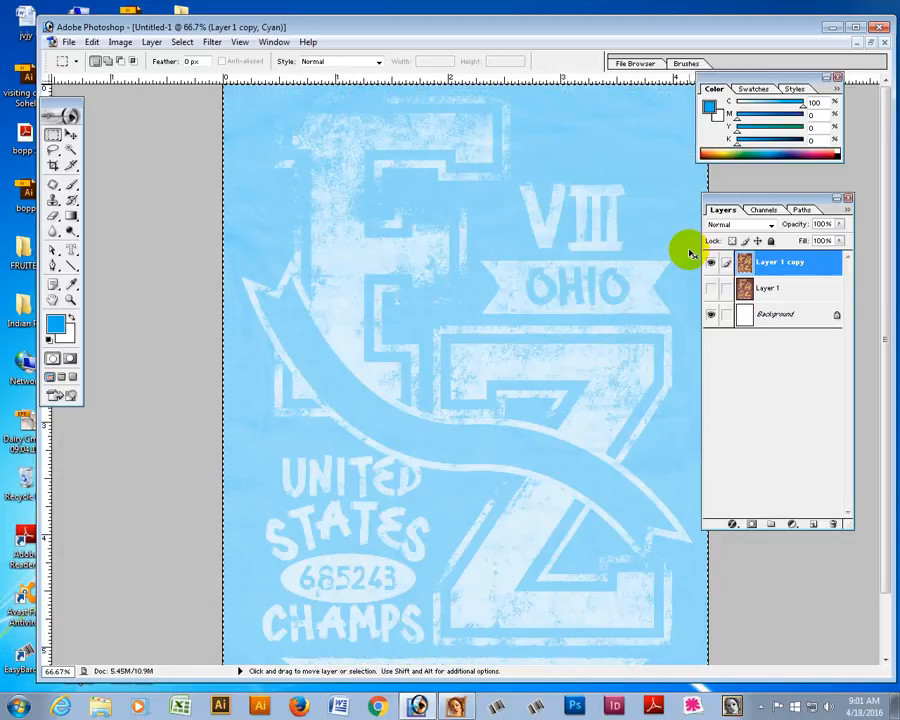
{"action": "key", "text": "ctrl+2"}
{"action": "key", "text": "ctrl+3"}
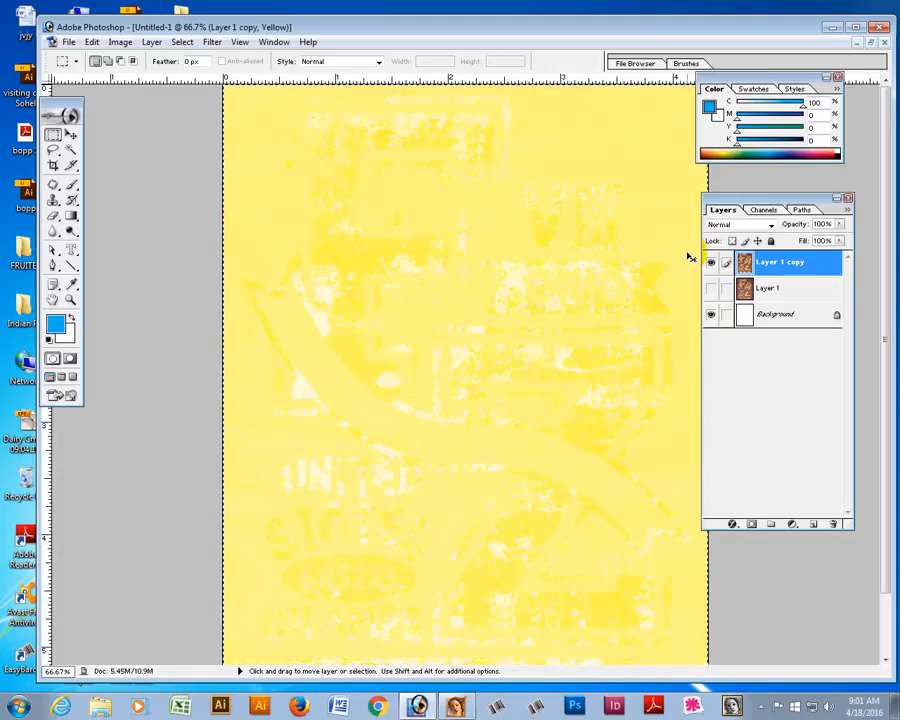
{"action": "key", "text": "ctrl+grave"}
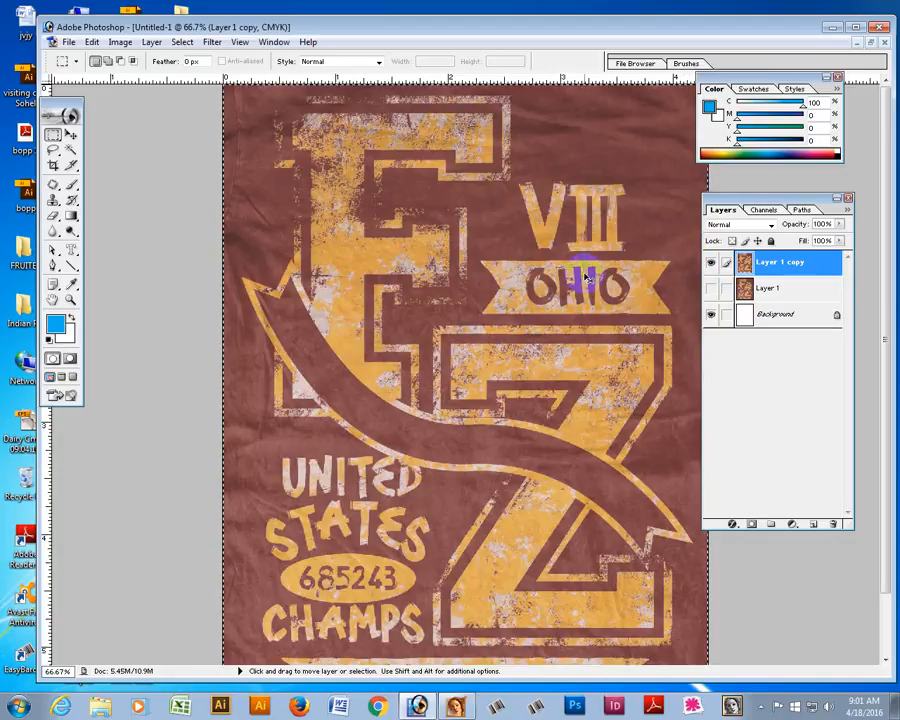
- Clear the contents of the Magenta, Yellow and Black channels on the layer copy and select the Cyan channel
{"action": "left_click", "coordinate": [763, 210]}
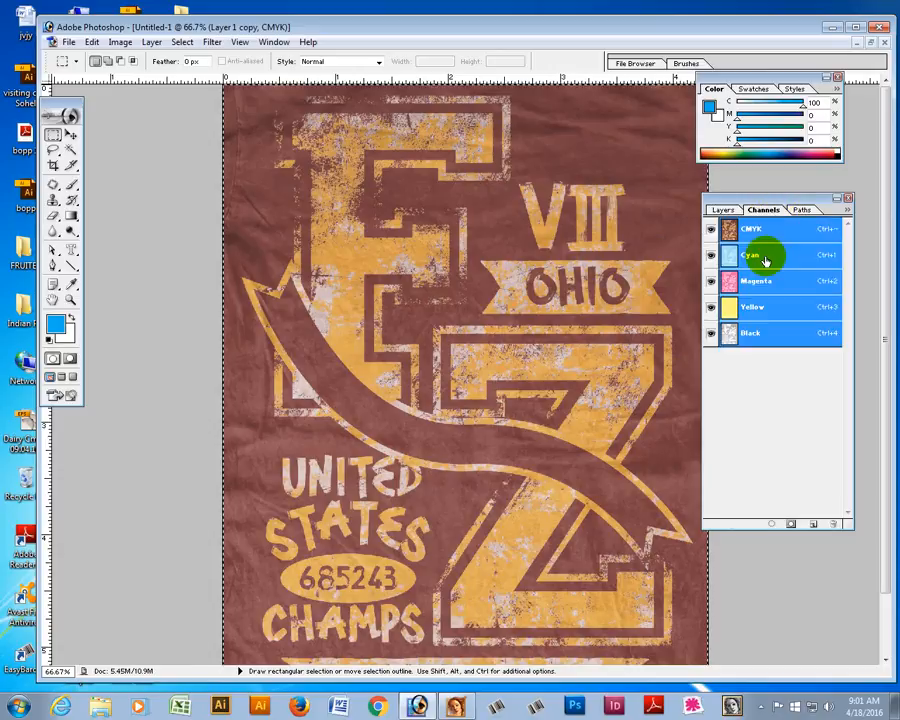
{"action": "left_click", "coordinate": [758, 281]}
{"action": "left_click", "coordinate": [760, 308]}
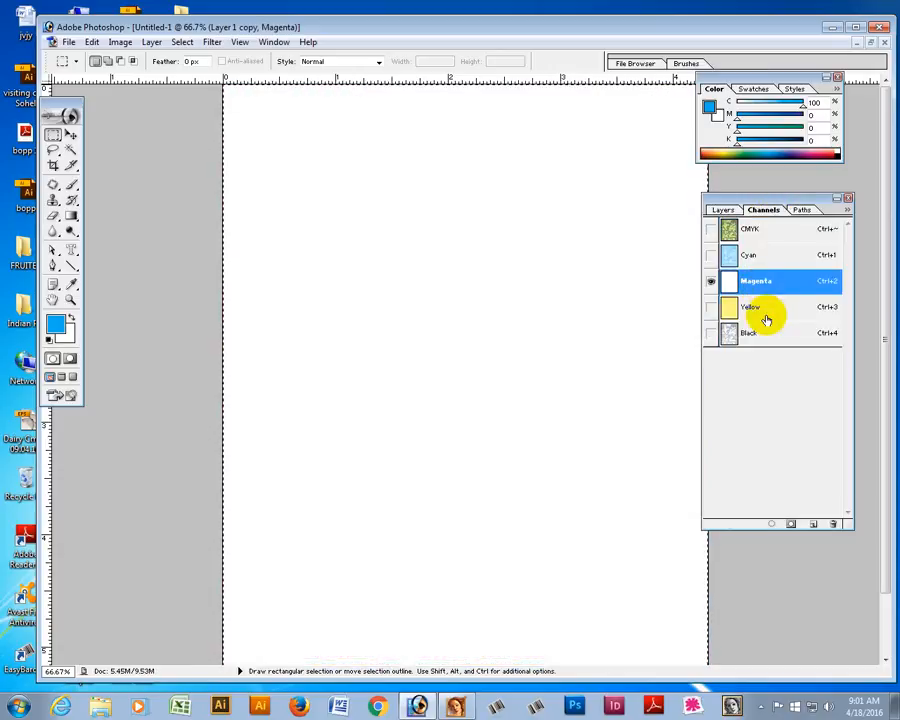
{"action": "left_click", "coordinate": [768, 332]}
{"action": "left_click", "coordinate": [748, 256]}
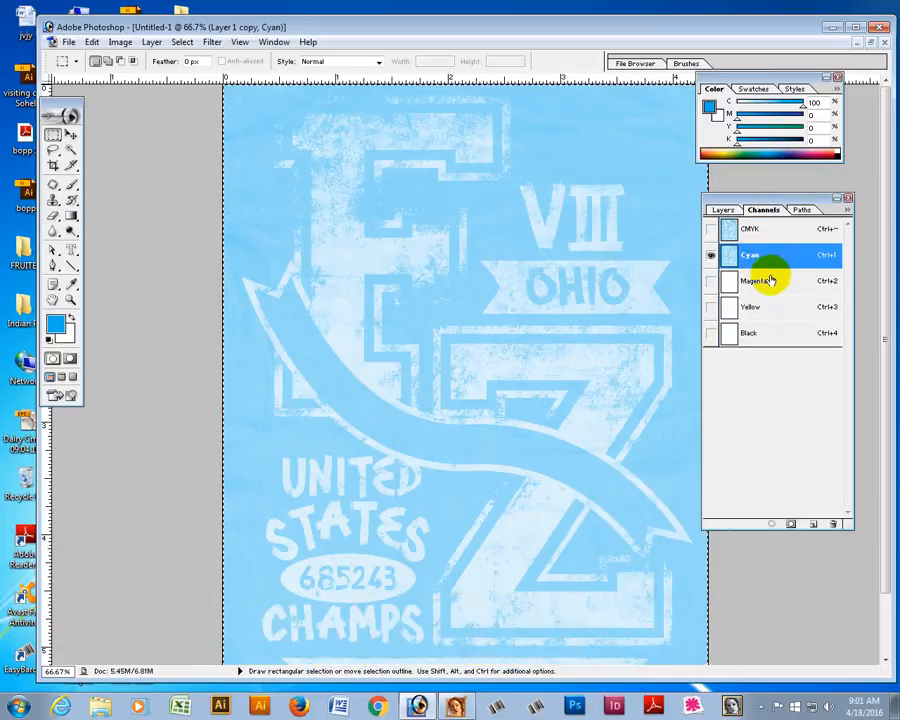
- Apply Curves to the Cyan channel for hard contrast, mapping input 31% to output 0% and input 33% to output 100%
{"action": "key", "text": "ctrl+m"}
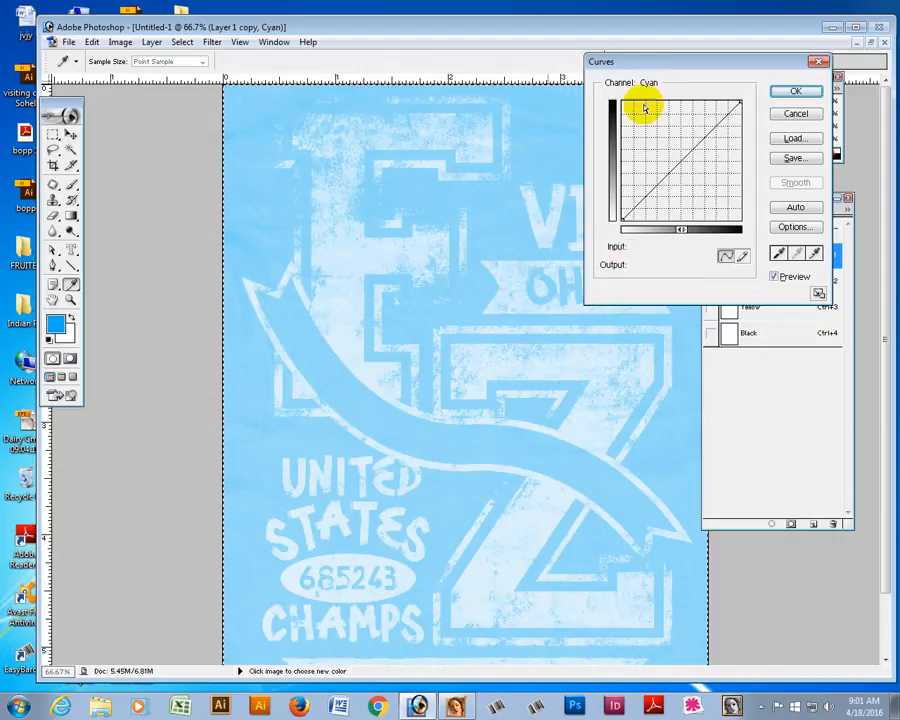
{"action": "left_click_drag", "start_coordinate": [738, 102], "coordinate": [685, 94]}
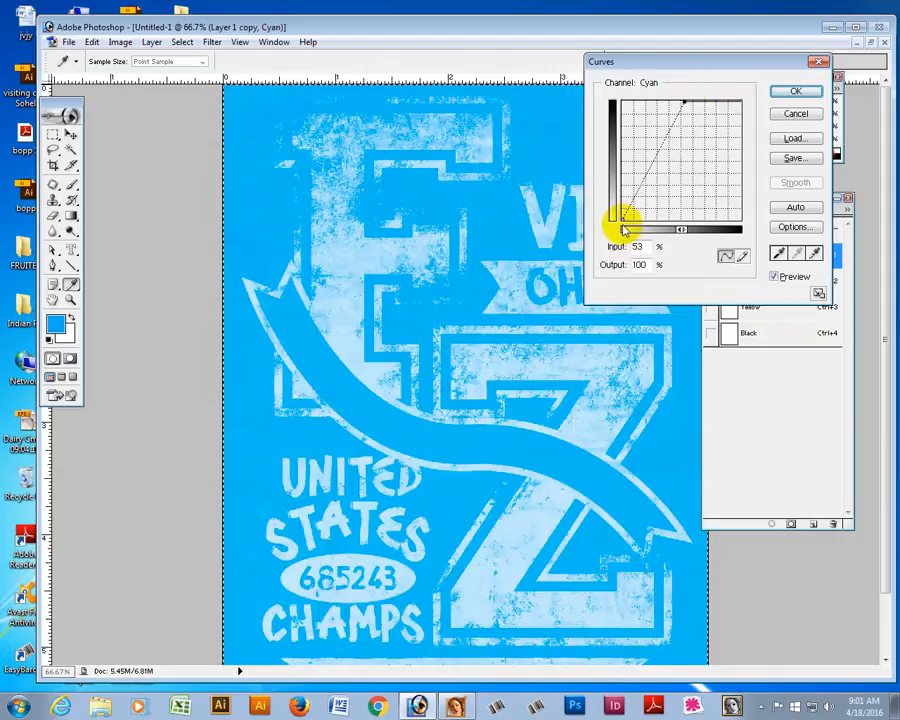
{"action": "left_click_drag", "start_coordinate": [630, 224], "coordinate": [642, 232]}
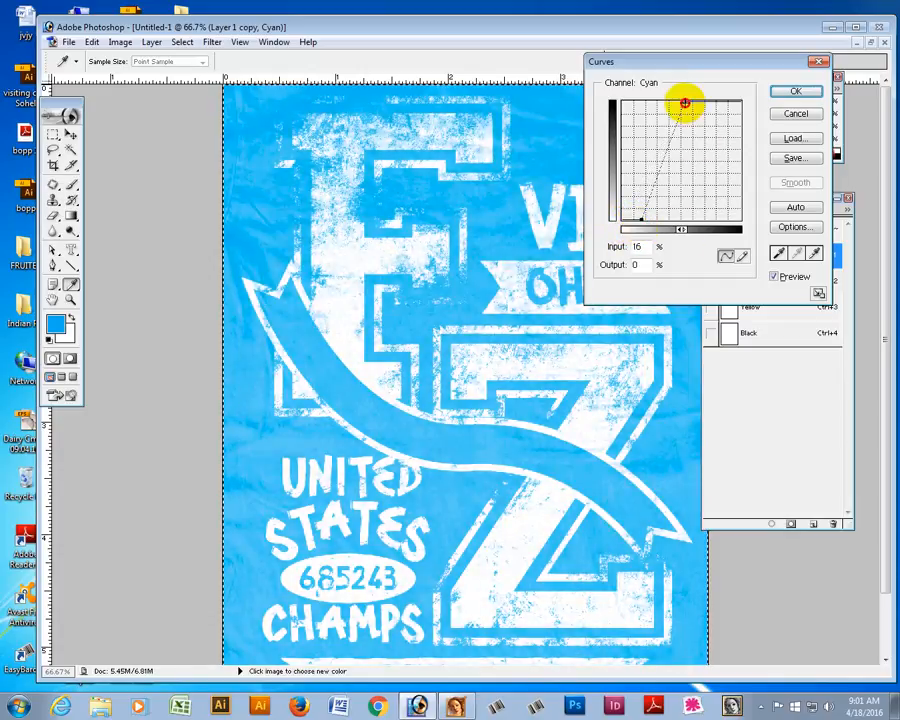
{"action": "left_click_drag", "start_coordinate": [684, 103], "coordinate": [668, 93]}
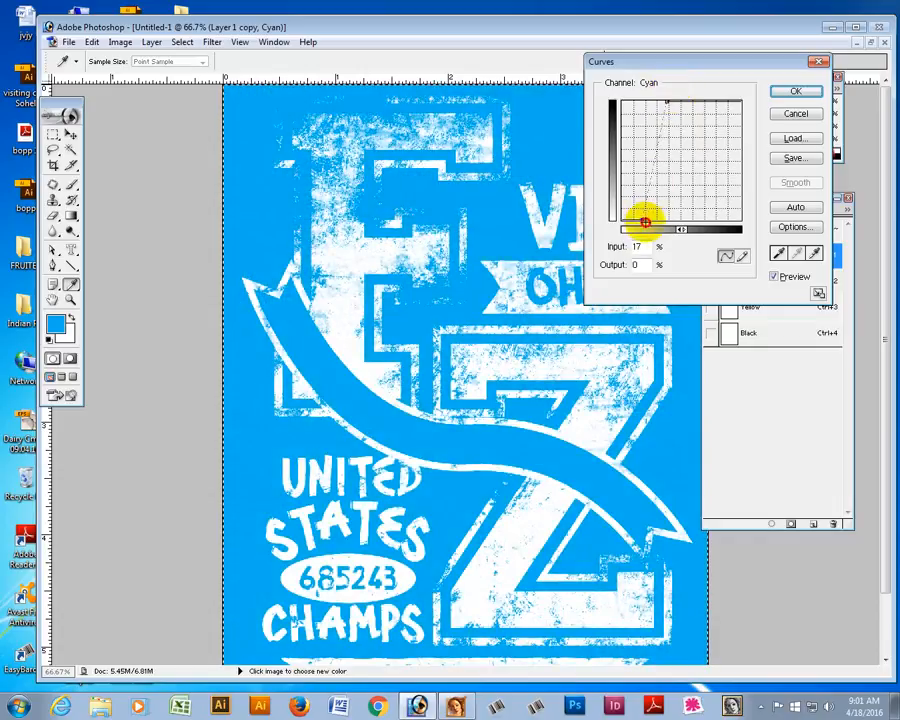
{"action": "left_click_drag", "start_coordinate": [660, 230], "coordinate": [662, 228]}
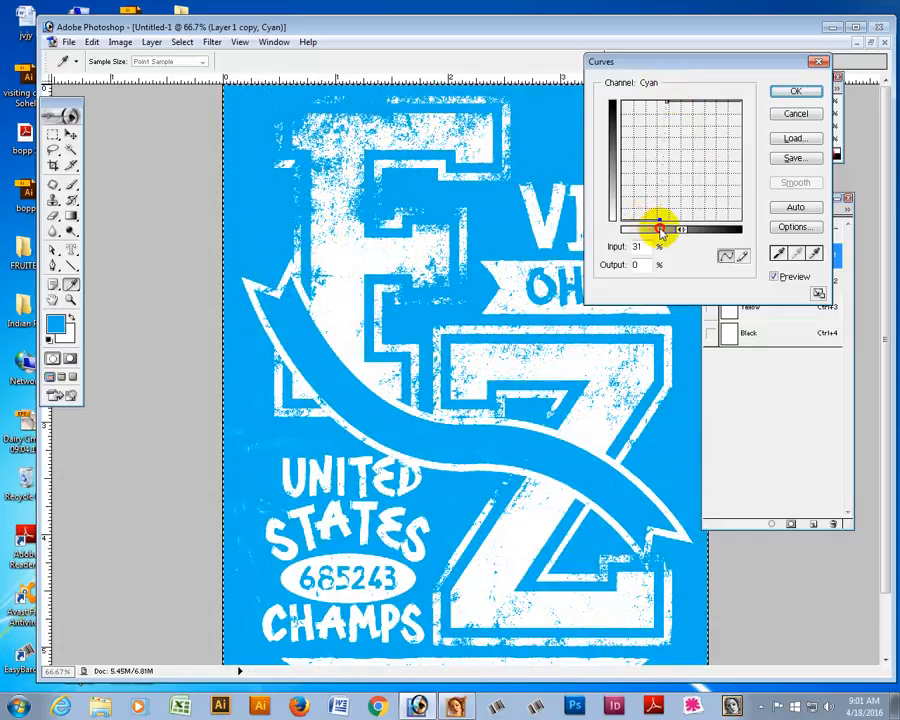
{"action": "left_click", "coordinate": [666, 102]}
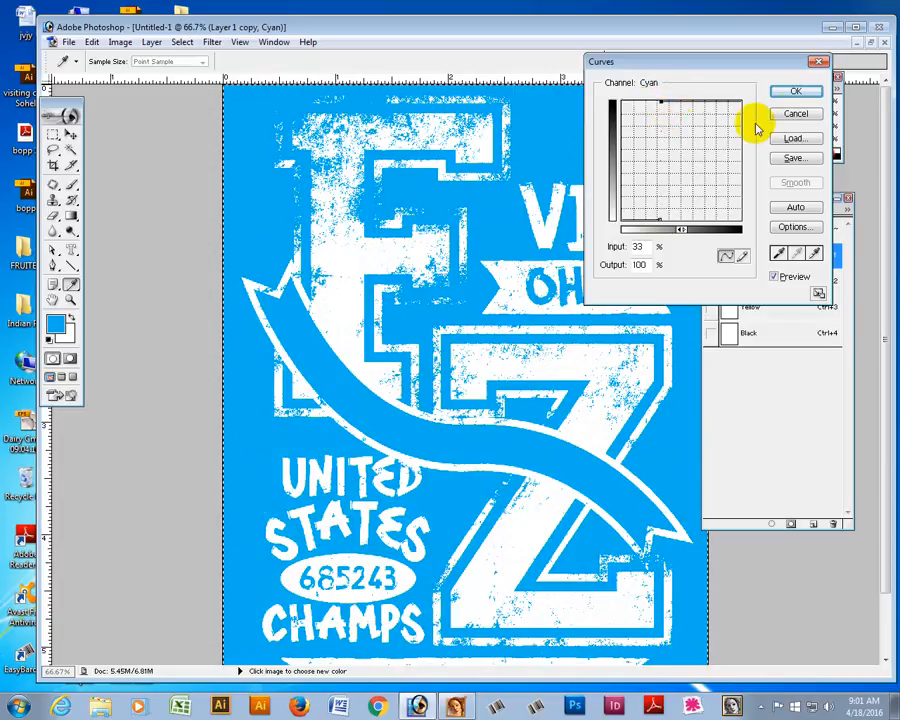
{"action": "left_click", "coordinate": [796, 91]}
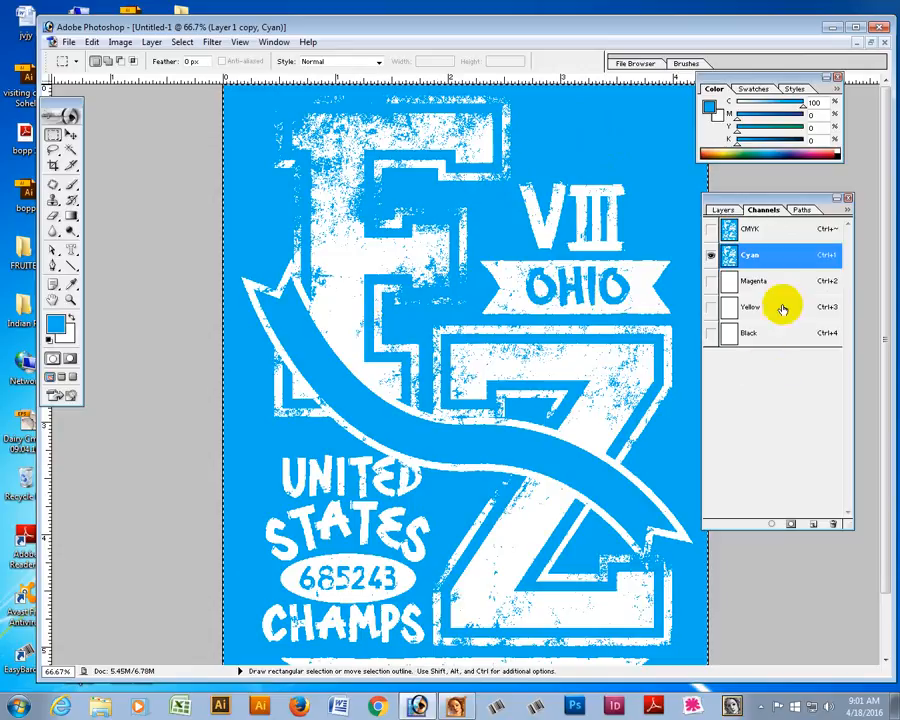
- Load the Cyan channel as a selection, return to the composite channel and delete the Layer 1 copy
{"action": "left_click", "coordinate": [770, 524]}
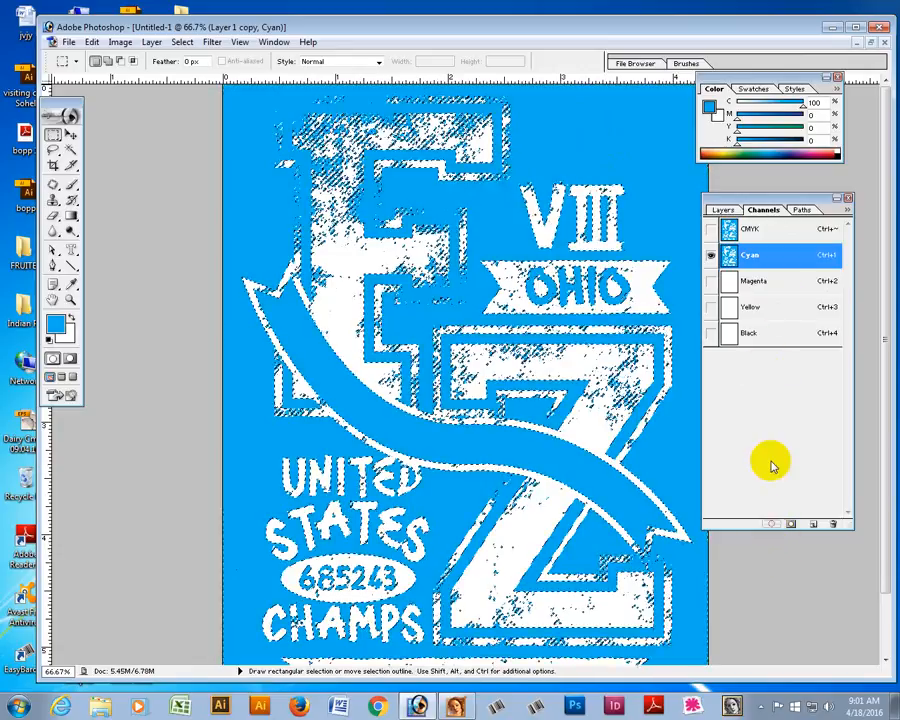
{"action": "left_click", "coordinate": [755, 229]}
{"action": "left_click", "coordinate": [722, 210]}
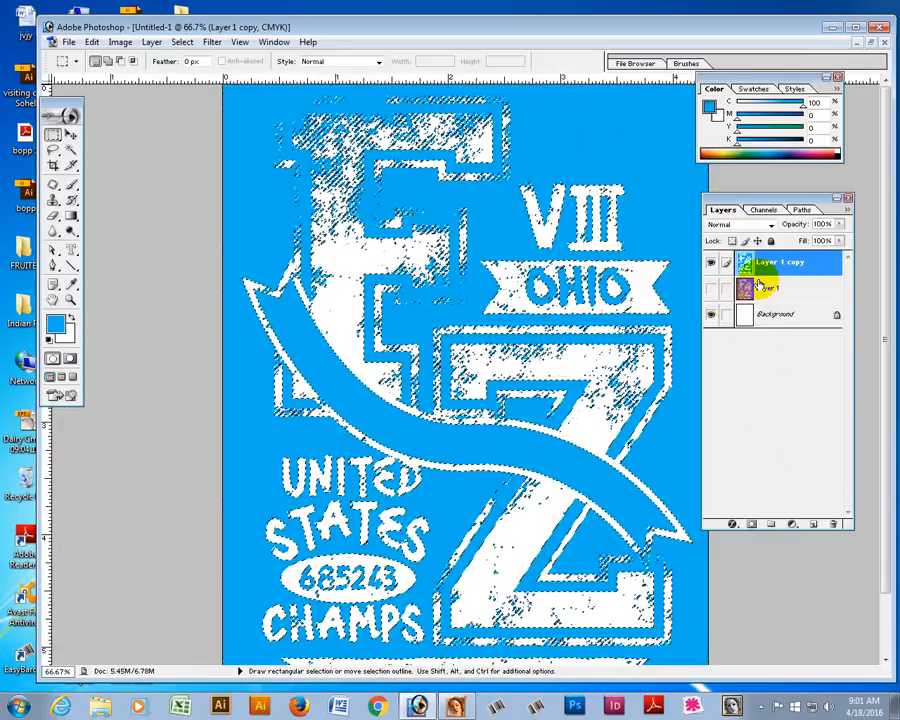
{"action": "left_click", "coordinate": [836, 527]}
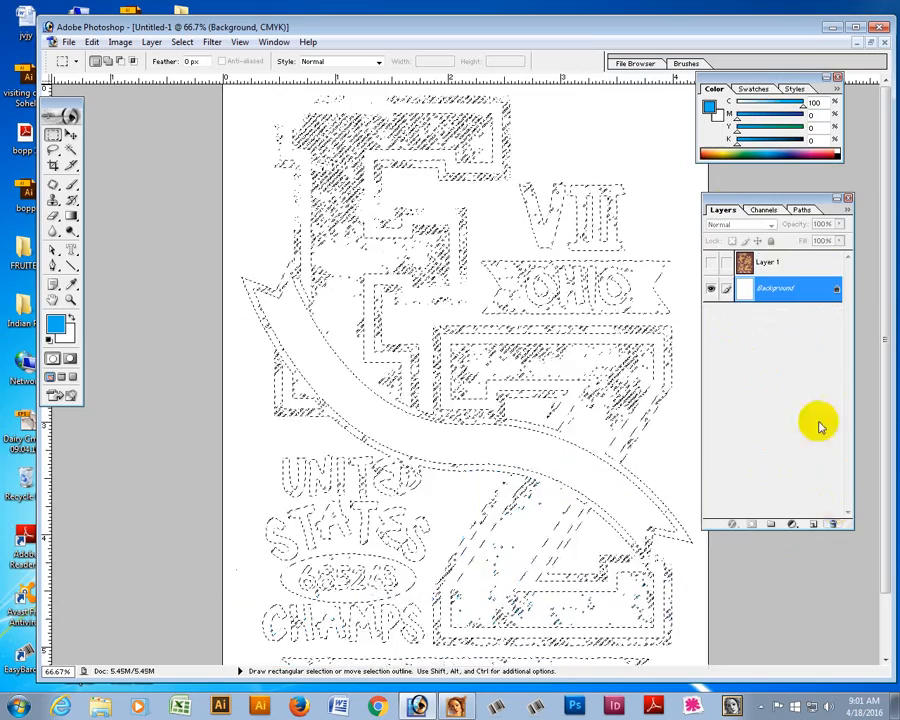
- Add a new layer above Layer 1, hide Layer 1, fill the loaded selection with the cyan foreground color and deselect
{"action": "left_click", "coordinate": [710, 261]}
{"action": "left_click", "coordinate": [770, 261]}
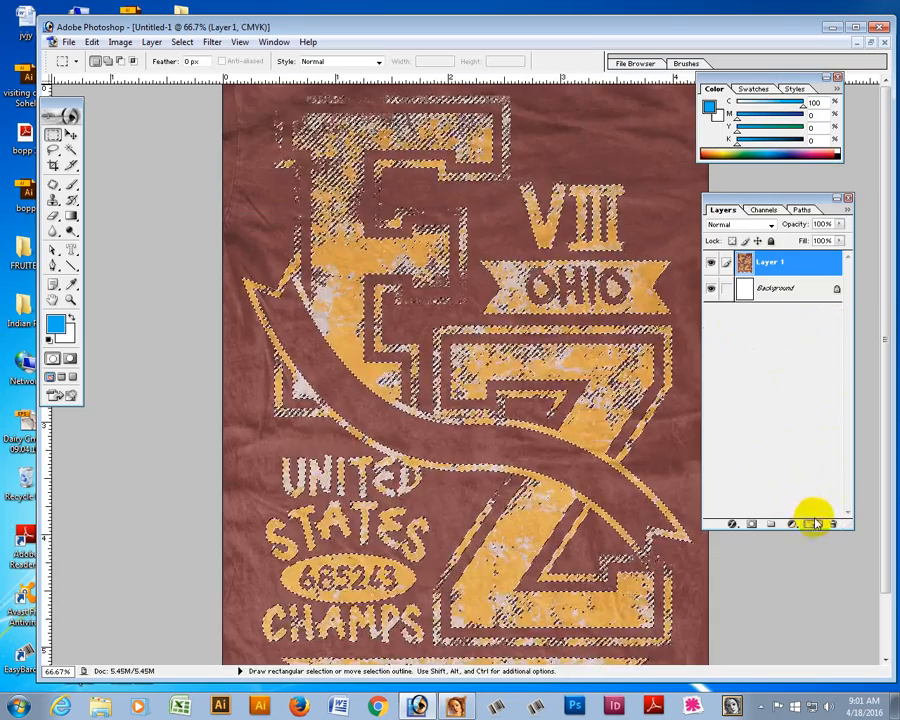
{"action": "left_click", "coordinate": [811, 524]}
{"action": "left_click", "coordinate": [710, 288]}
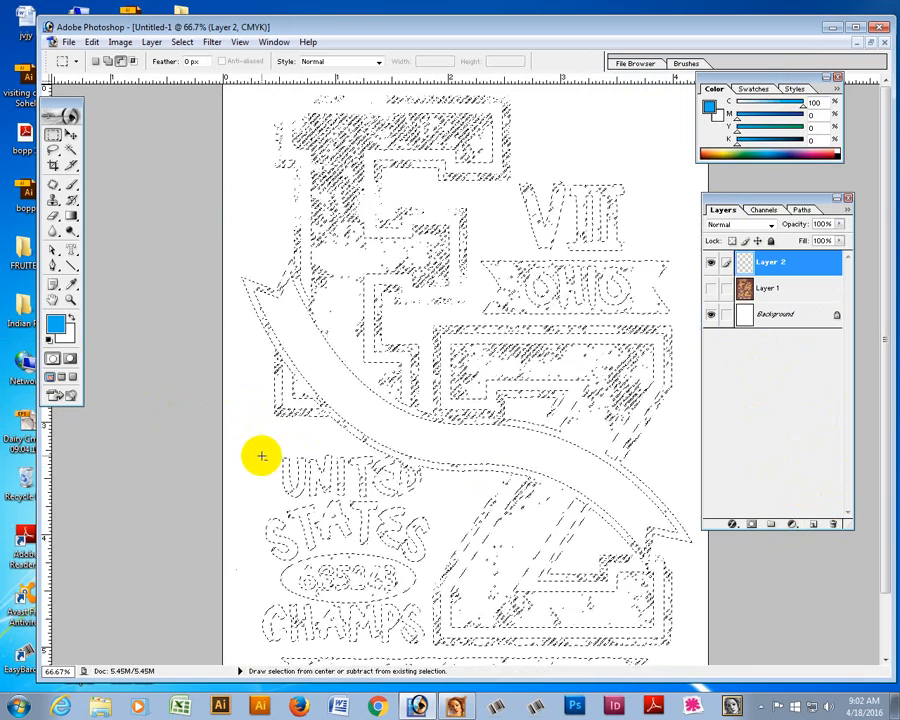
{"action": "key", "text": "alt+BackSpace"}
{"action": "key", "text": "ctrl+d"}
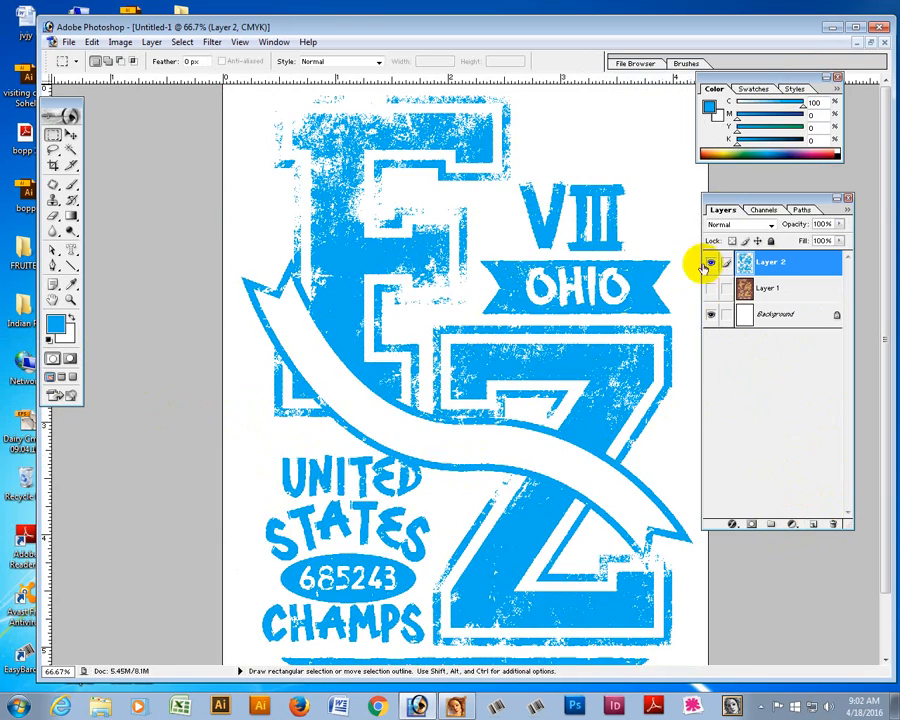
- Hide Layer 2, duplicate Layer 1 with the original kept hidden, and select the full area of the copy
{"action": "left_click", "coordinate": [713, 264]}
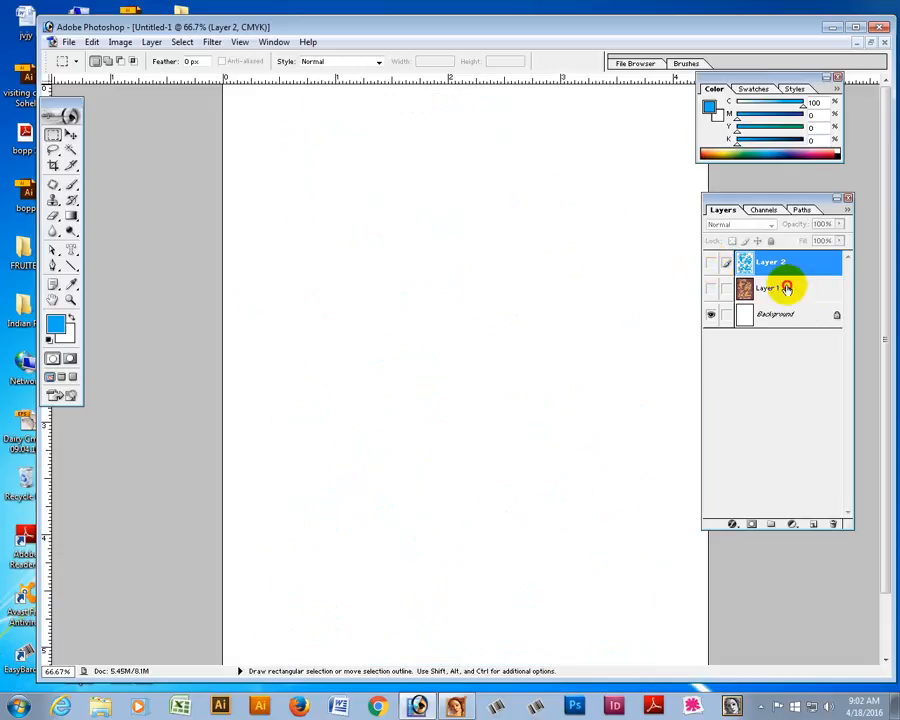
{"action": "left_click", "coordinate": [780, 298]}
{"action": "left_click_drag", "start_coordinate": [780, 298], "coordinate": [814, 524]}
{"action": "left_click", "coordinate": [711, 314]}
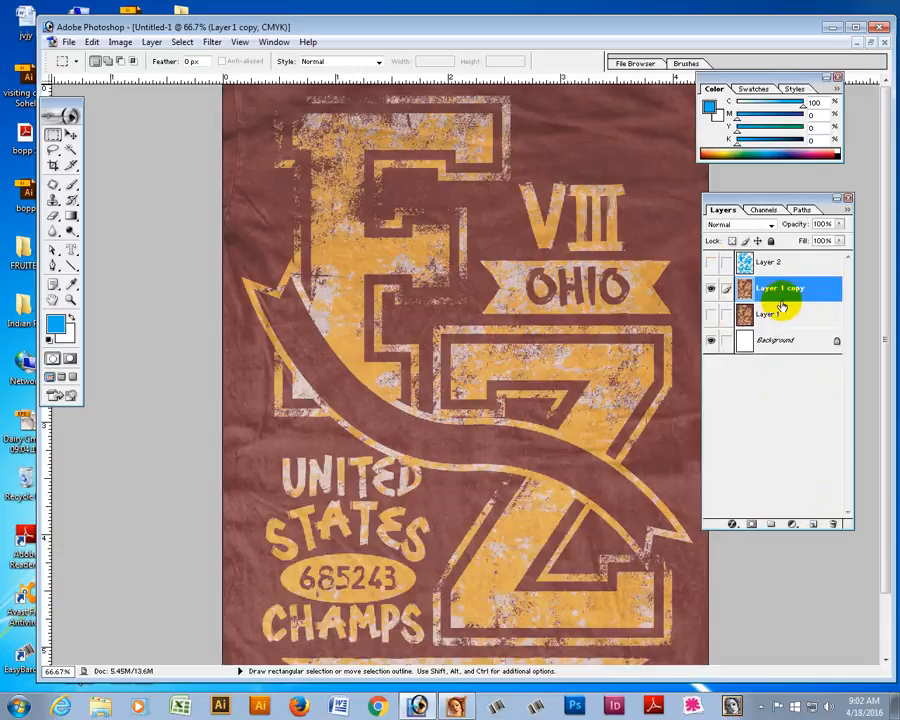
{"action": "left_click", "coordinate": [767, 314], "text": "ctrl"}
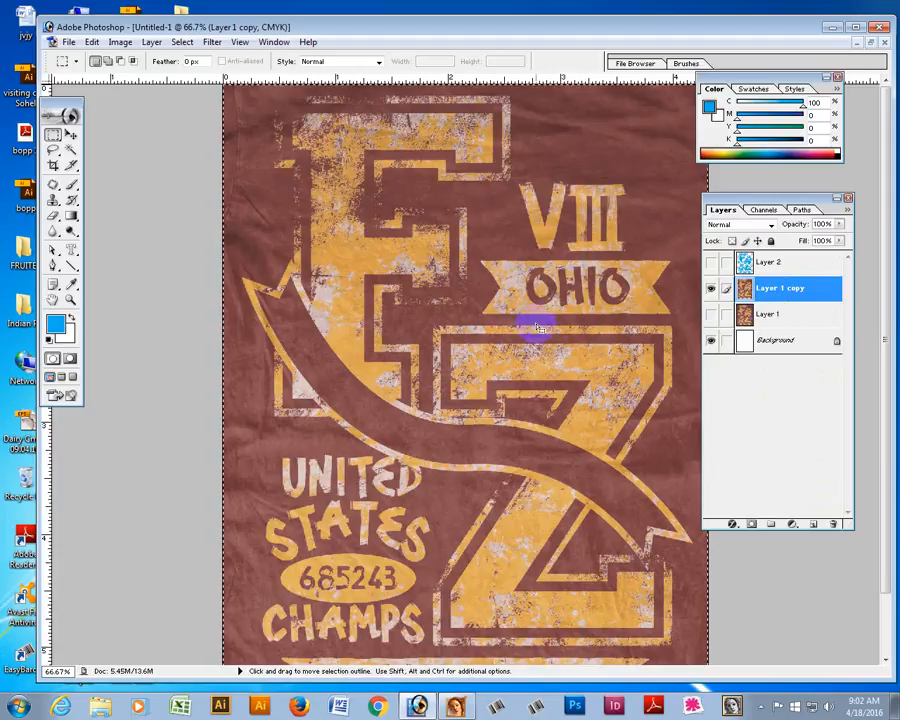
- Clear the contents of the Cyan, Magenta and Black channels on the Layer 1 copy and select the Yellow channel
{"action": "left_click", "coordinate": [763, 209]}
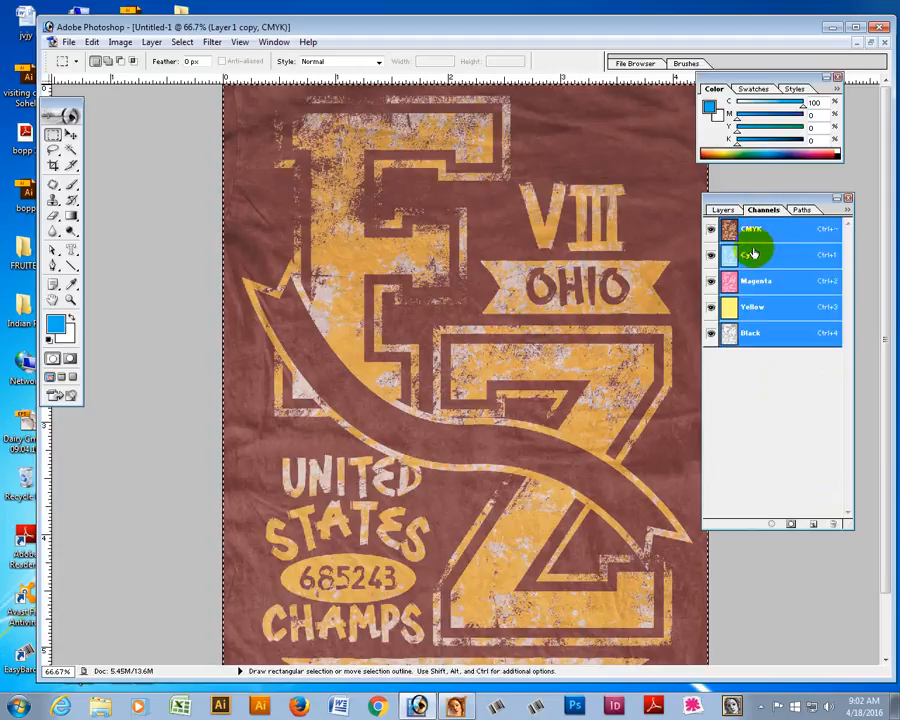
{"action": "left_click", "coordinate": [752, 256]}
{"action": "left_click", "coordinate": [758, 283]}
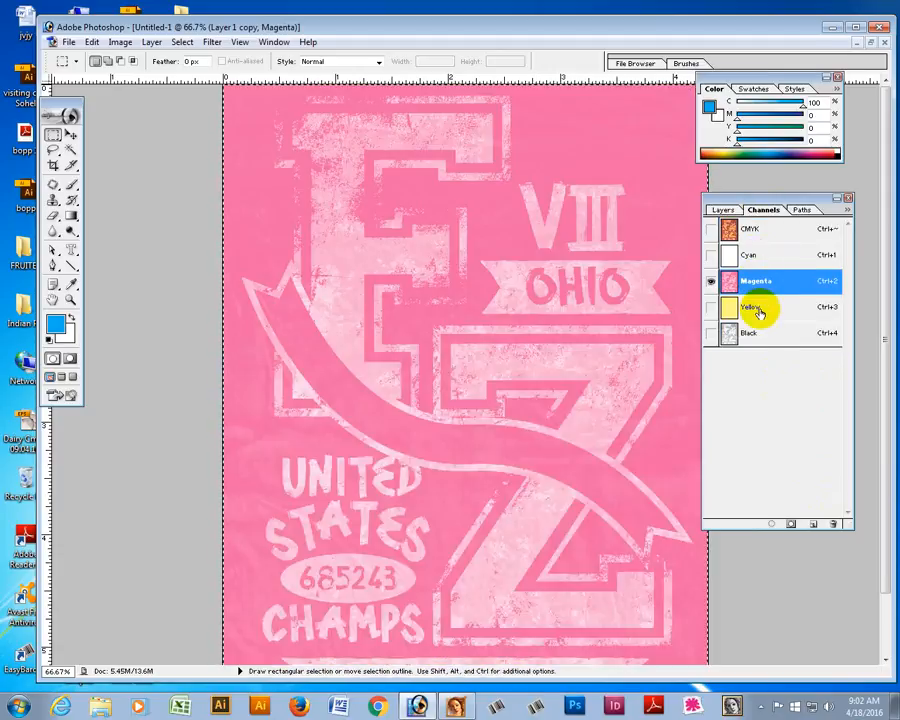
{"action": "left_click", "coordinate": [758, 334]}
{"action": "left_click", "coordinate": [758, 309]}
{"action": "left_click", "coordinate": [760, 334]}
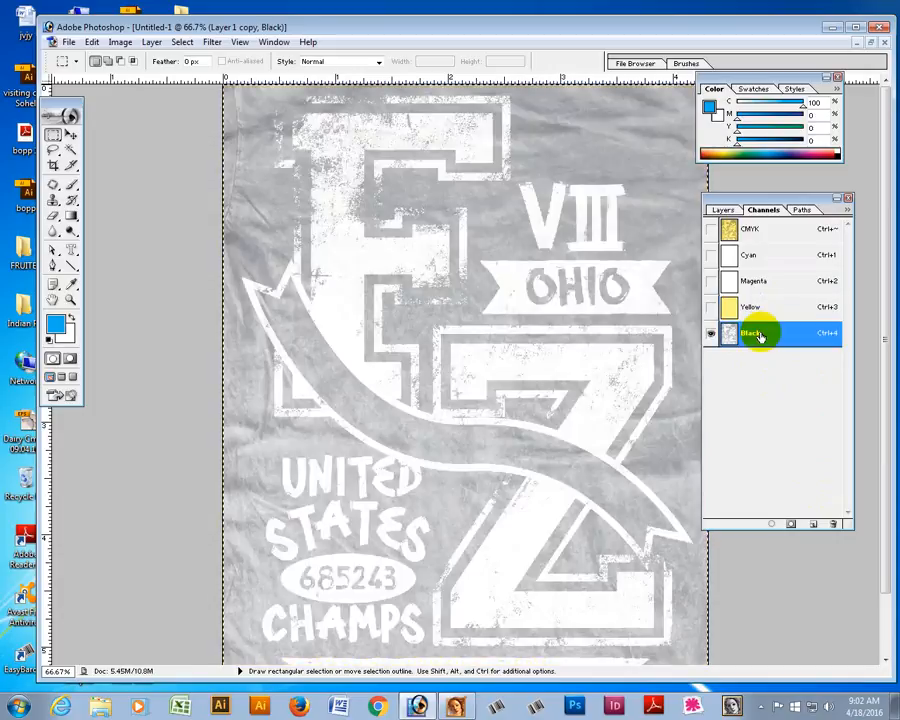
{"action": "key", "text": "Delete"}
{"action": "left_click", "coordinate": [751, 308]}
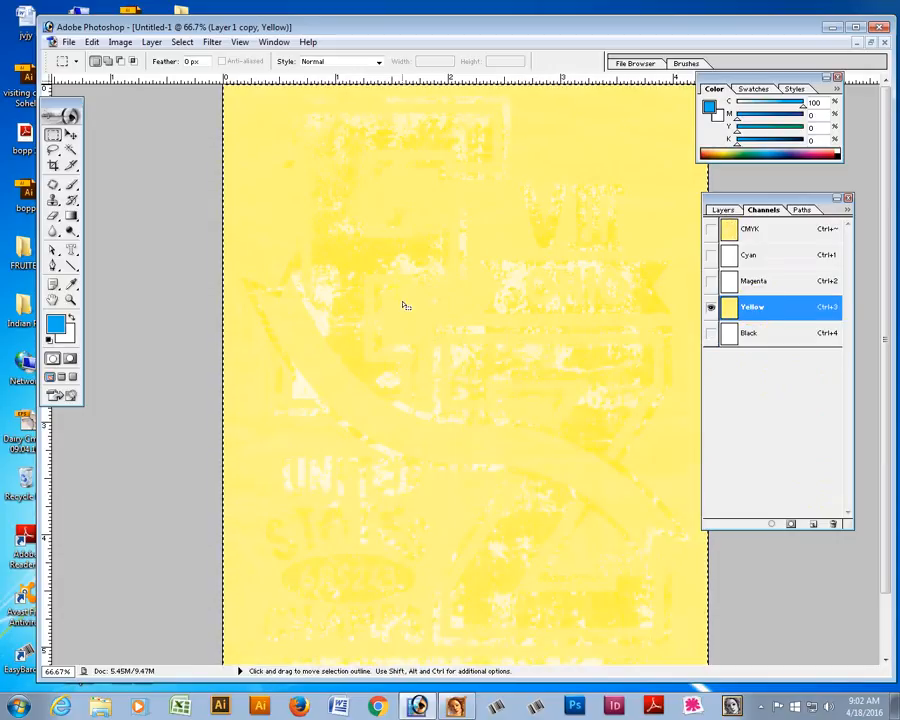
- Apply Curves to the Yellow channel for hard contrast, mapping input 33% to output 0% and input 34% to output 100%
{"action": "key", "text": "ctrl+m"}
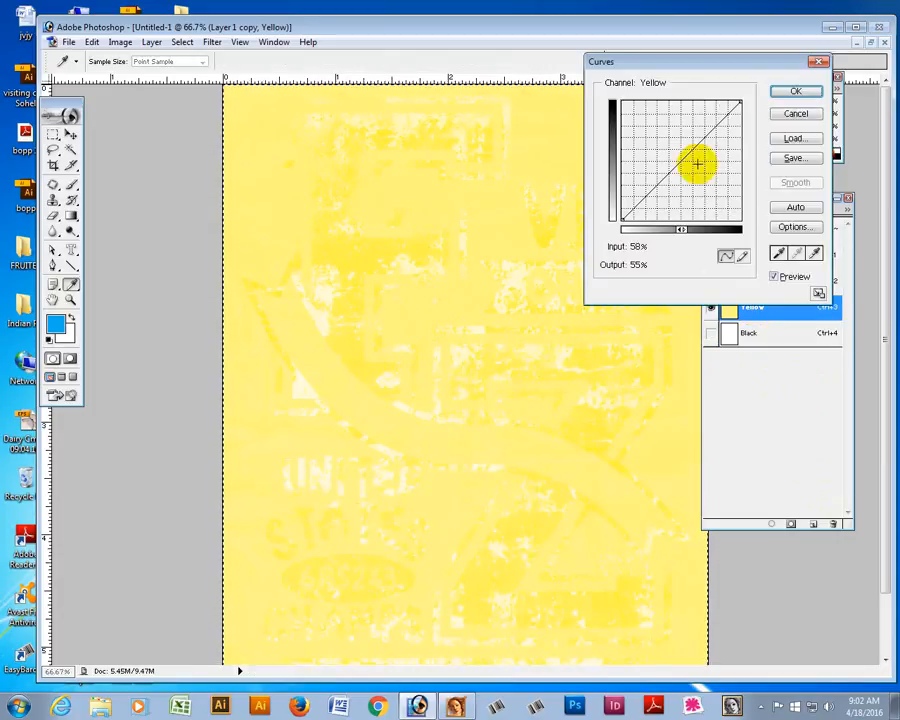
{"action": "left_click_drag", "start_coordinate": [622, 219], "coordinate": [627, 222]}
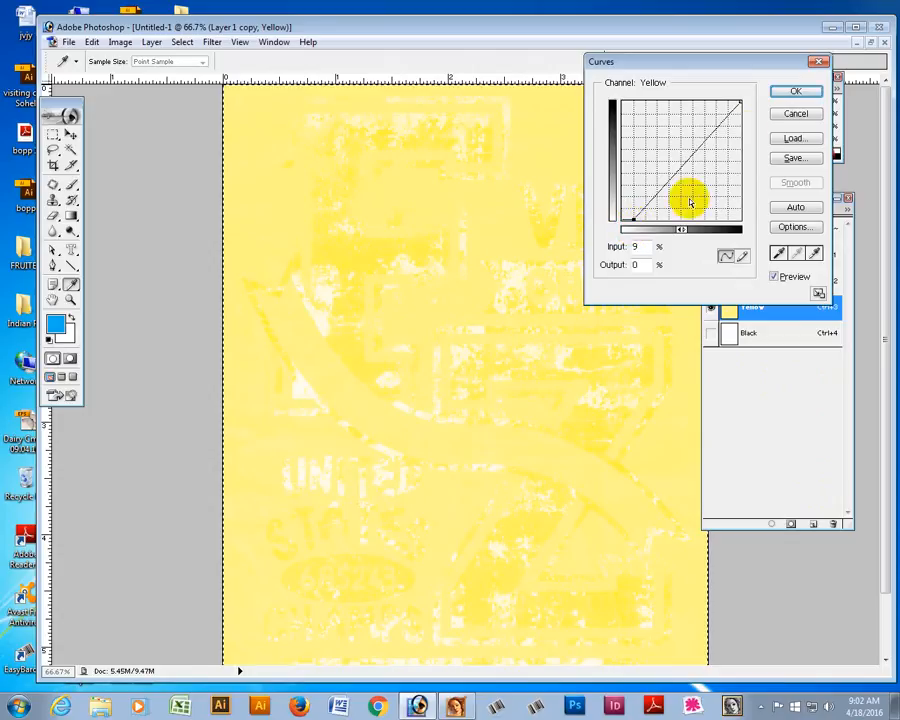
{"action": "left_click_drag", "start_coordinate": [740, 103], "coordinate": [683, 76]}
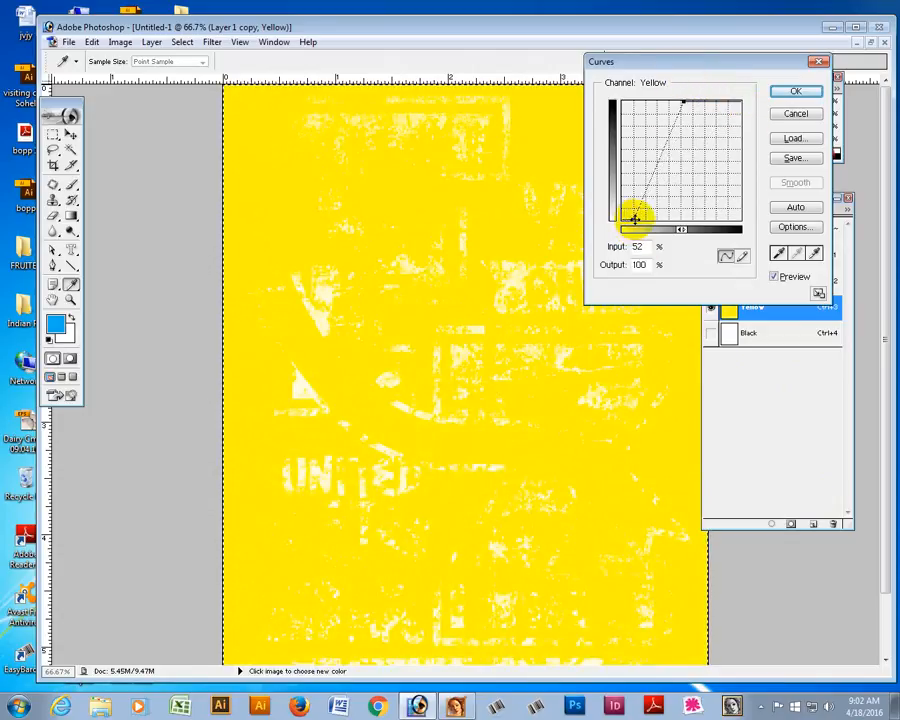
{"action": "left_click_drag", "start_coordinate": [634, 218], "coordinate": [646, 230]}
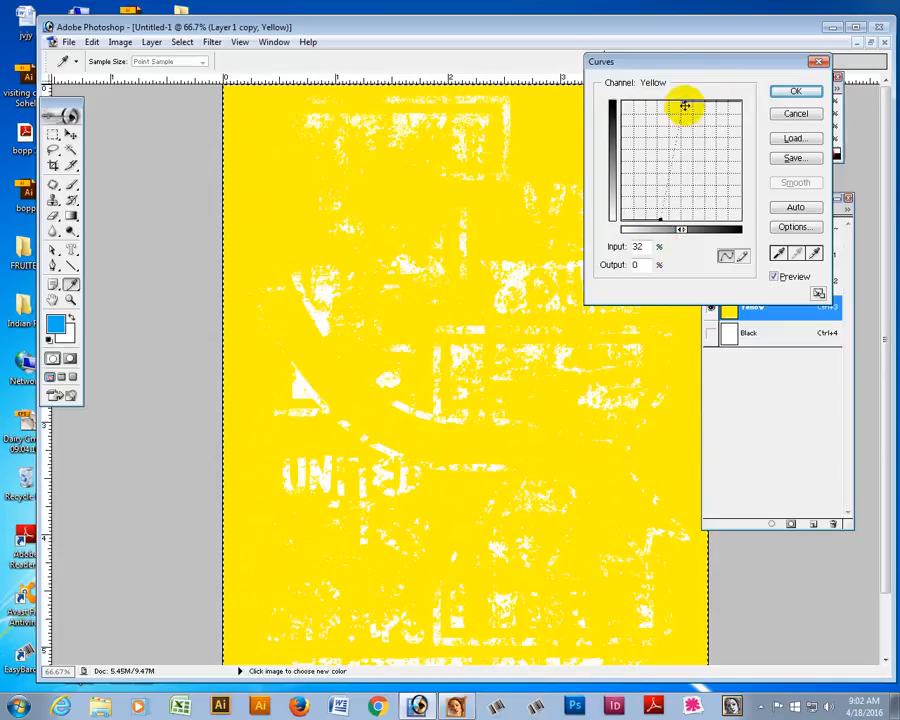
{"action": "left_click_drag", "start_coordinate": [665, 94], "coordinate": [657, 92]}
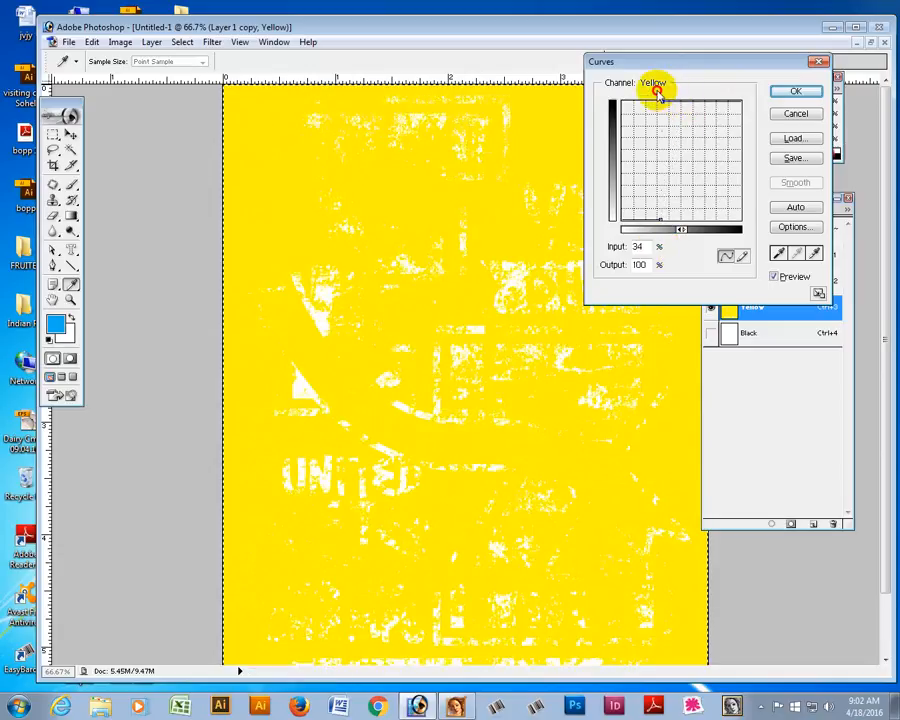
{"action": "left_click", "coordinate": [661, 217]}
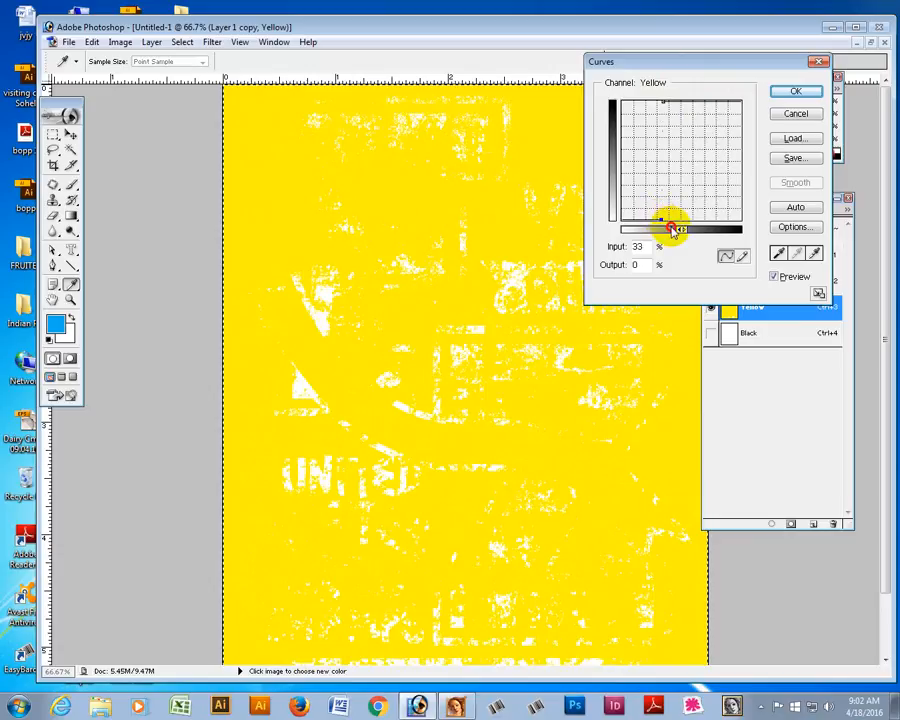
{"action": "left_click", "coordinate": [660, 97]}
{"action": "left_click", "coordinate": [794, 91]}
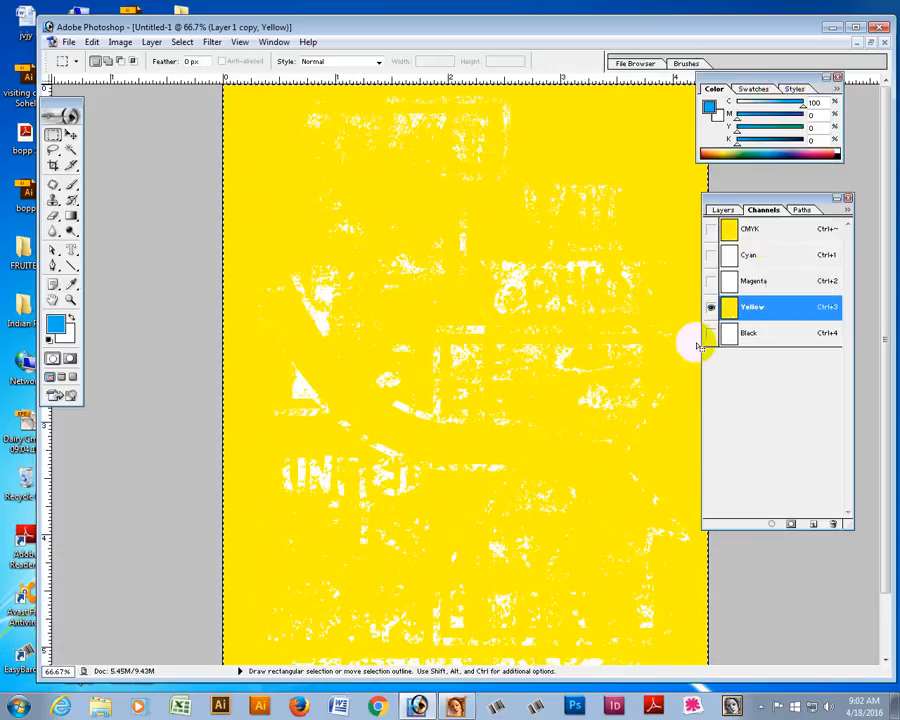
- Load the Yellow channel as a selection, return to the composite channel and delete the Layer 1 copy
{"action": "left_click", "coordinate": [770, 524]}
{"action": "left_click", "coordinate": [752, 229]}
{"action": "left_click", "coordinate": [725, 210]}
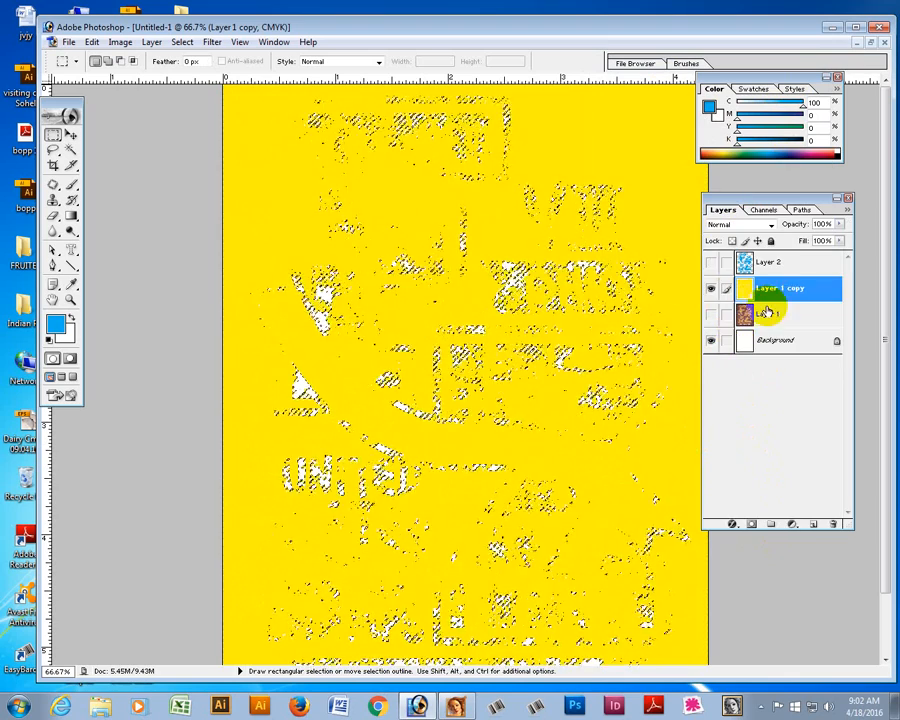
{"action": "left_click_drag", "start_coordinate": [780, 288], "coordinate": [833, 526]}
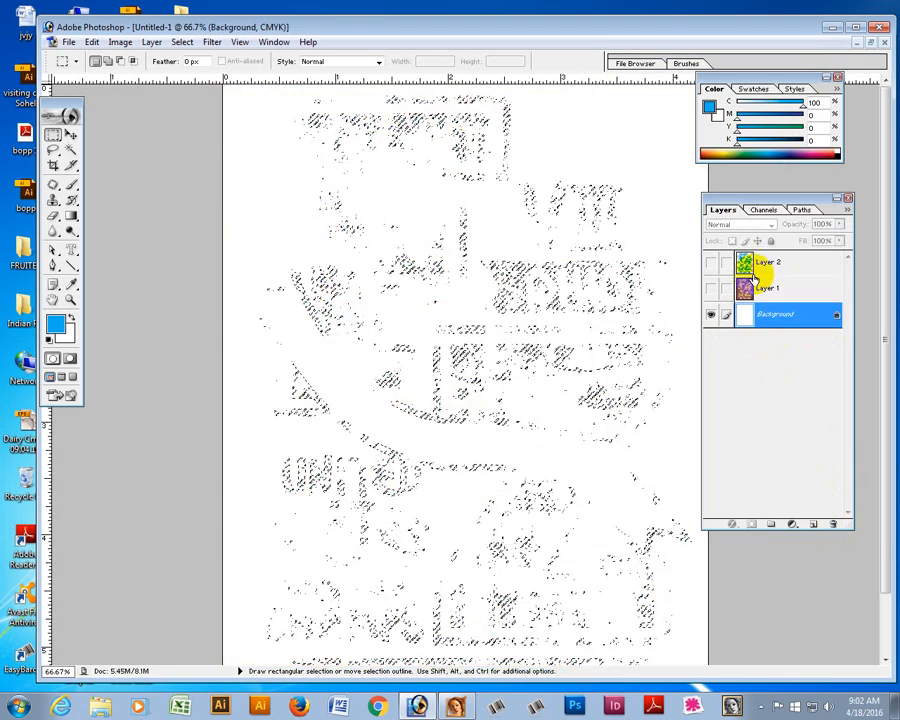
- Add a new layer above Layer 2, fill the selection with magenta (C 0, M 100, Y 0, K 0) and deselect
{"action": "left_click", "coordinate": [765, 263]}
{"action": "left_click", "coordinate": [811, 525]}
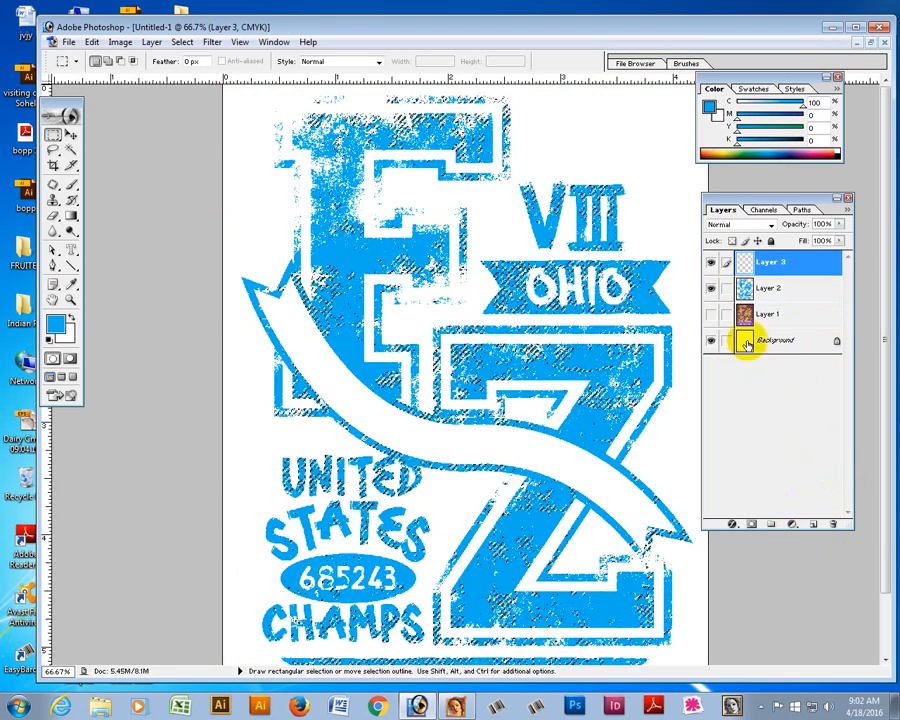
{"action": "left_click", "coordinate": [58, 324]}
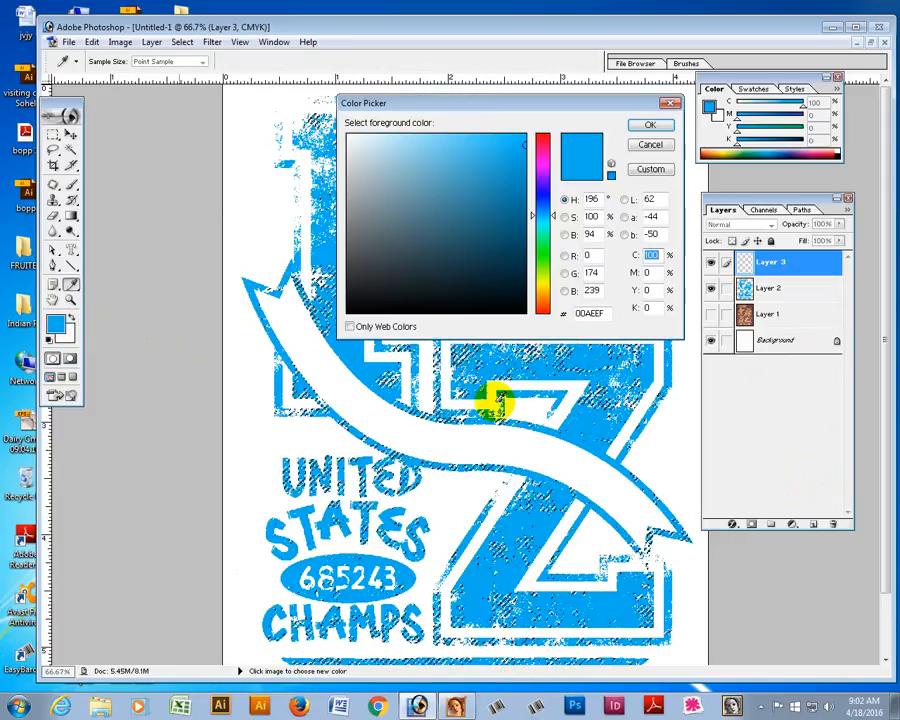
{"action": "double_click", "coordinate": [646, 256]}
{"action": "type", "text": "0"}
{"action": "key", "text": "Tab"}
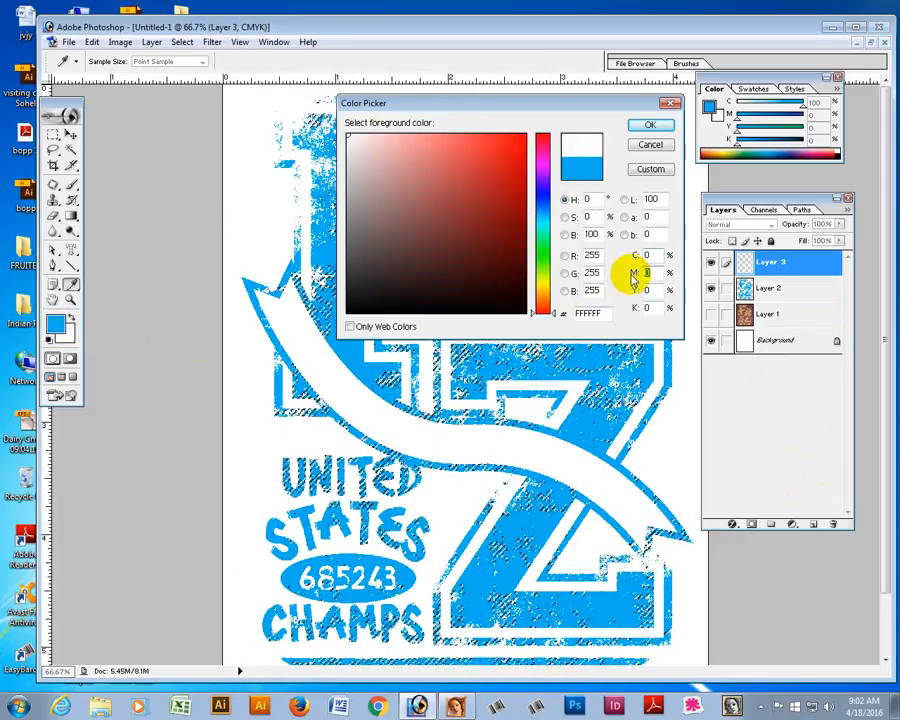
{"action": "type", "text": "100"}
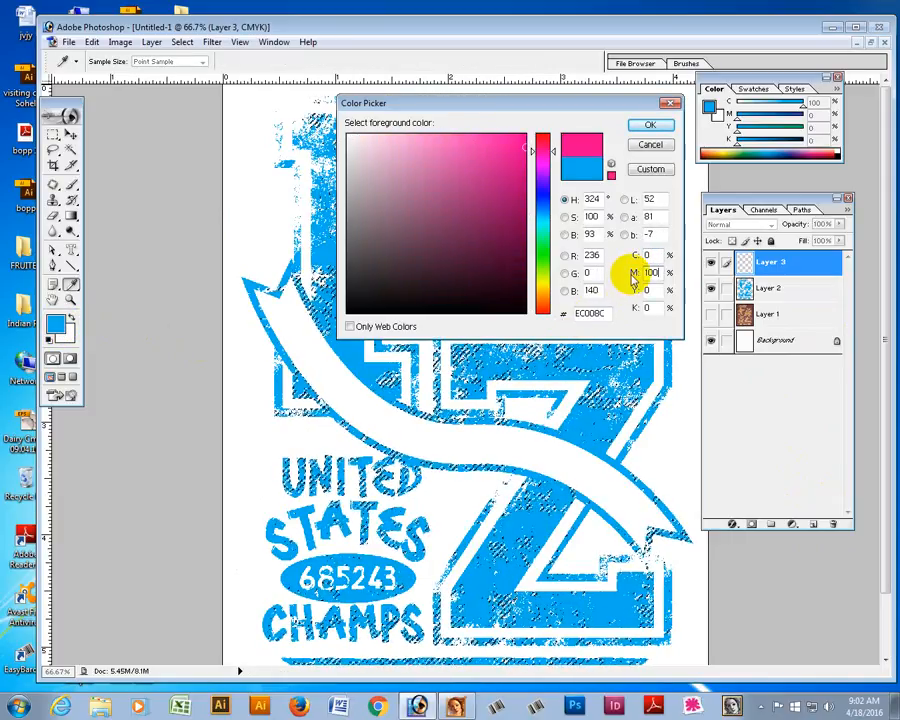
{"action": "key", "text": "Return"}
{"action": "key", "text": "alt+BackSpace"}
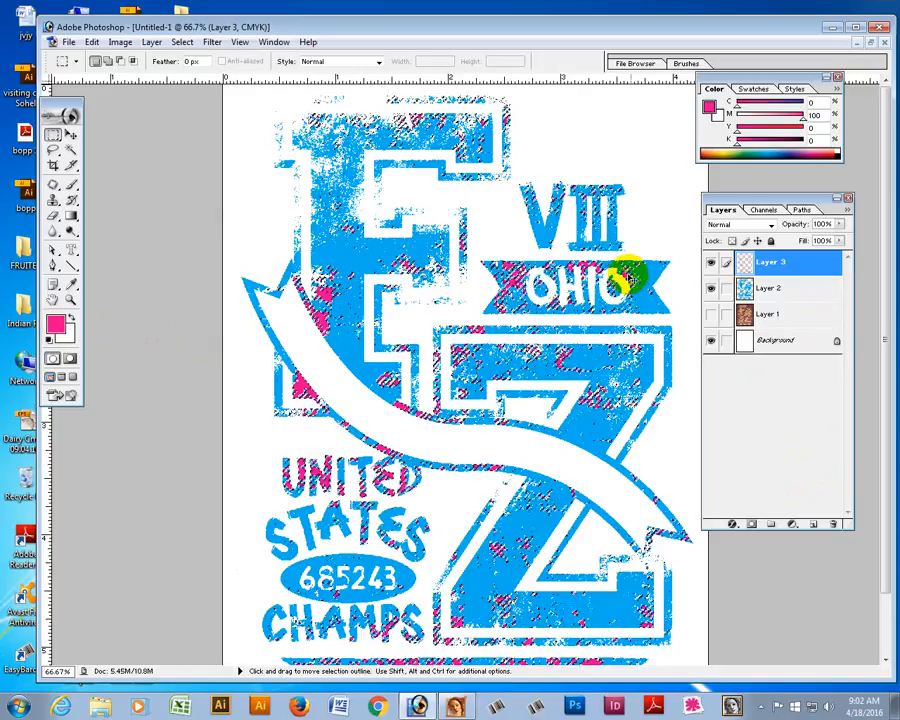
{"action": "key", "text": "ctrl+d"}
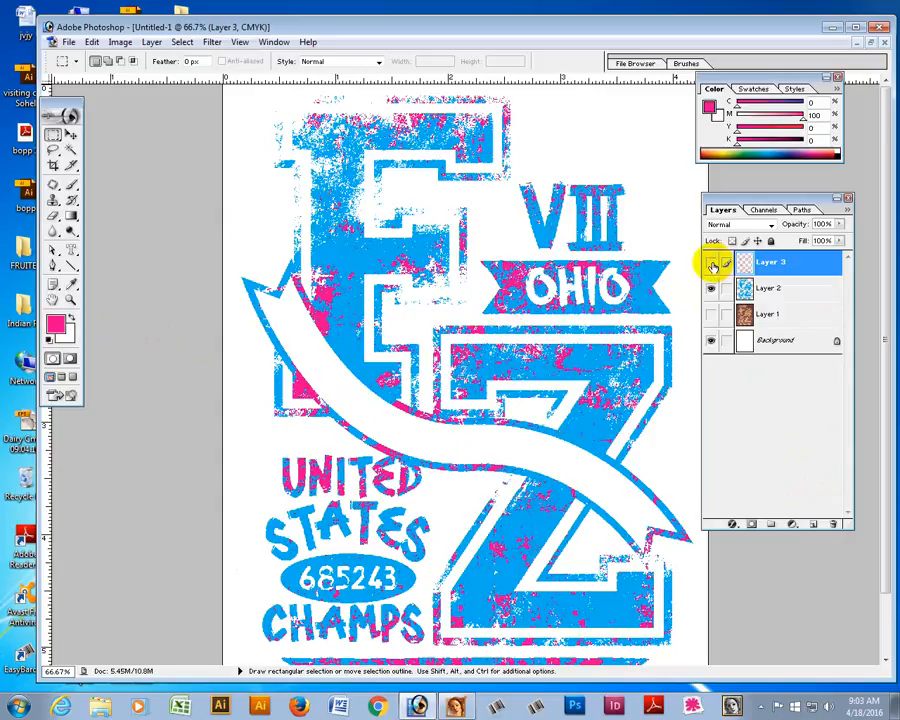
- Load Layer 3's pixels as a selection, delete that area from the cyan Layer 2 and deselect
{"action": "left_click", "coordinate": [711, 262]}
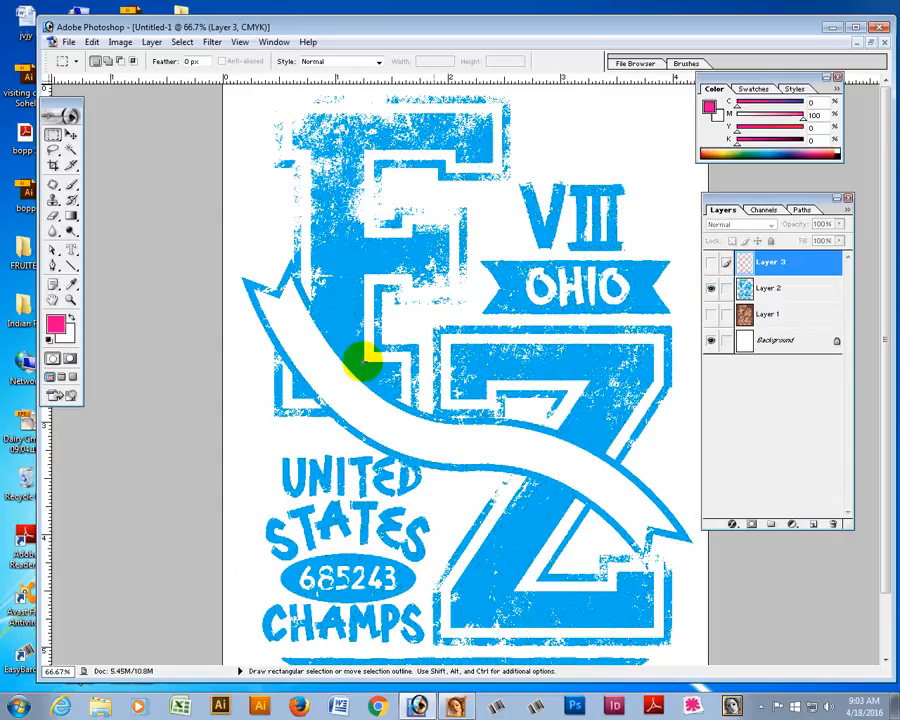
{"action": "left_click", "coordinate": [711, 262]}
{"action": "left_click", "coordinate": [711, 262]}
{"action": "left_click", "coordinate": [711, 262]}
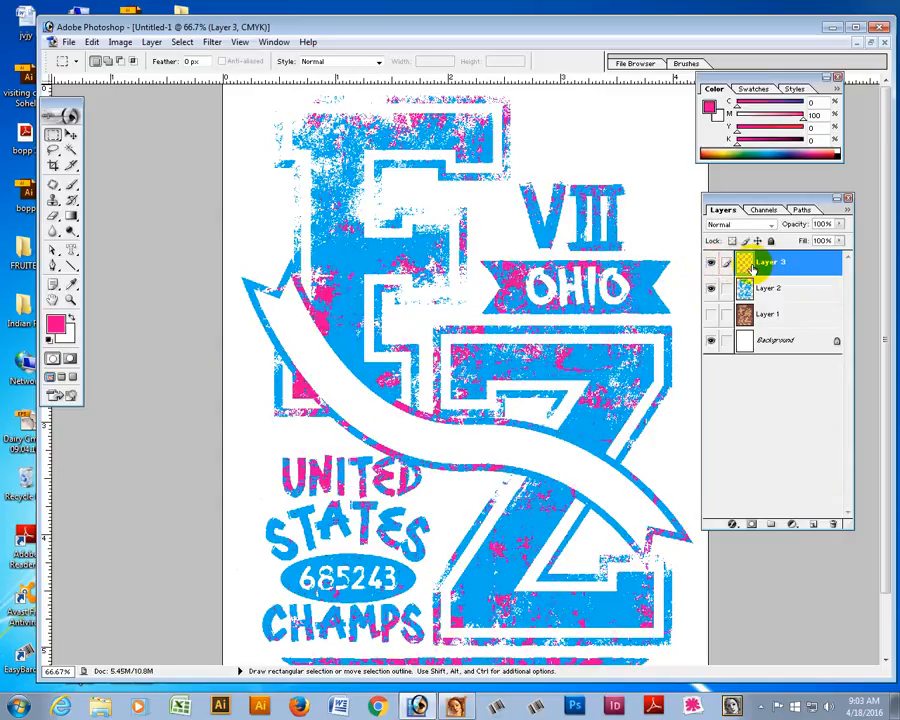
{"action": "left_click", "coordinate": [752, 268], "text": "ctrl"}
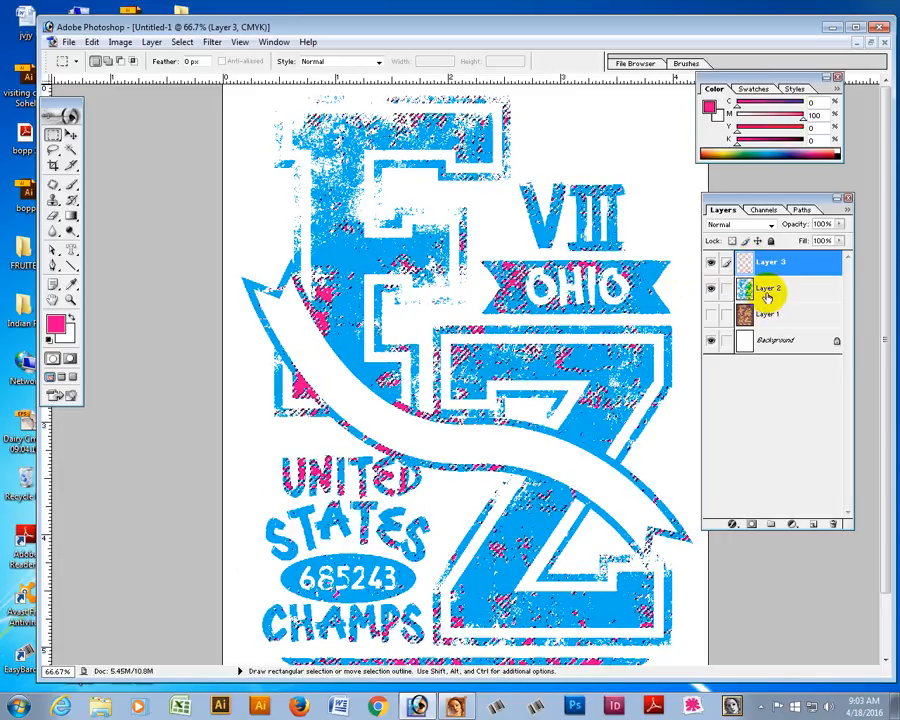
{"action": "left_click", "coordinate": [768, 300]}
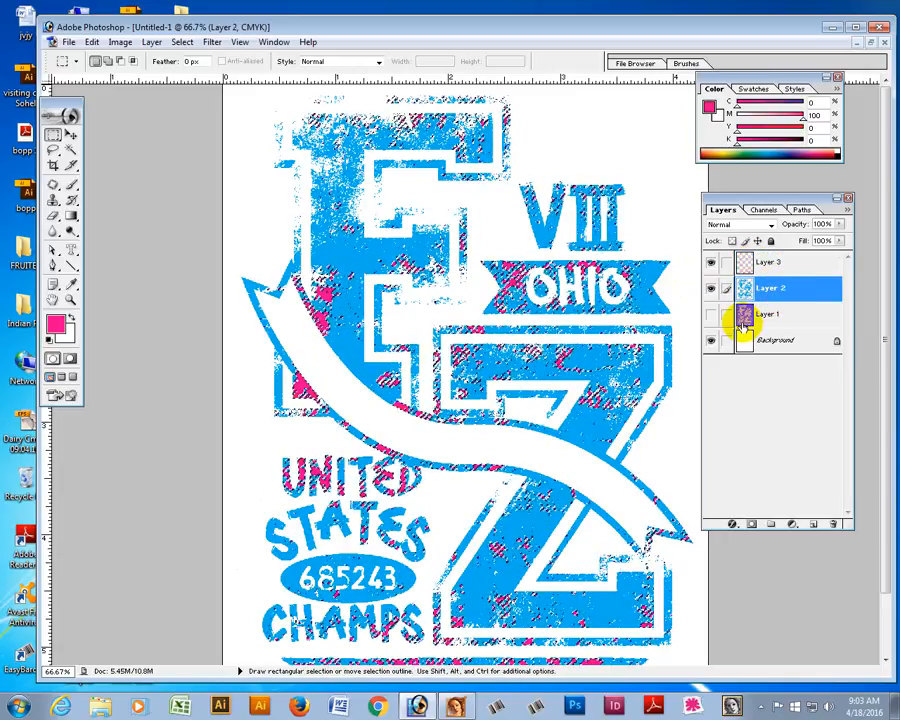
{"action": "key", "text": "ctrl+d"}
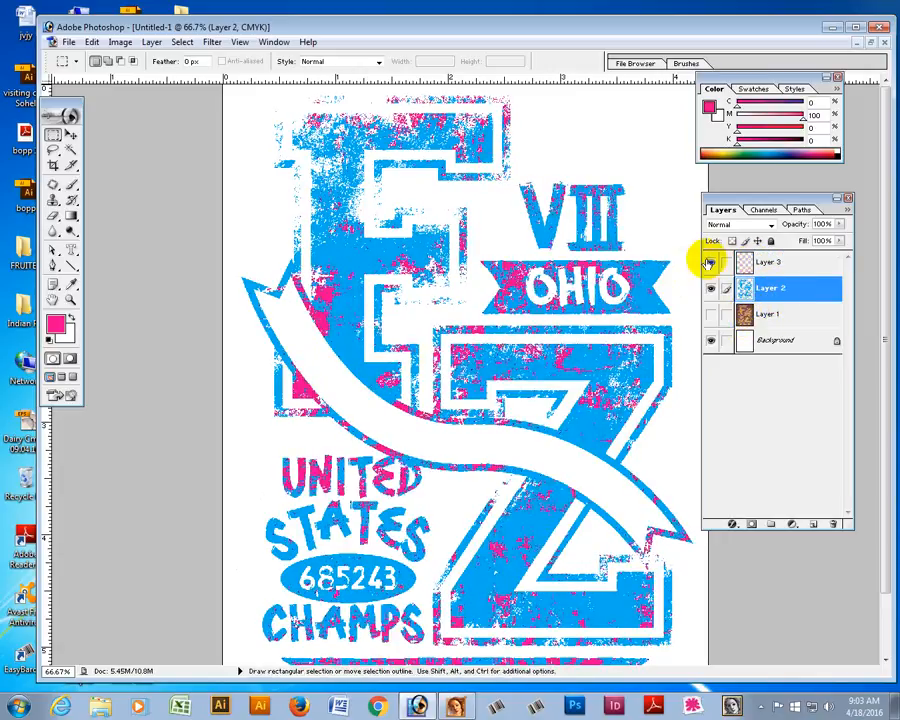
- Toggle Layer 3's visibility to check the knocked-out areas in the cyan layer, leaving Layer 3 hidden
{"action": "left_click", "coordinate": [712, 264]}
{"action": "left_click", "coordinate": [712, 263]}
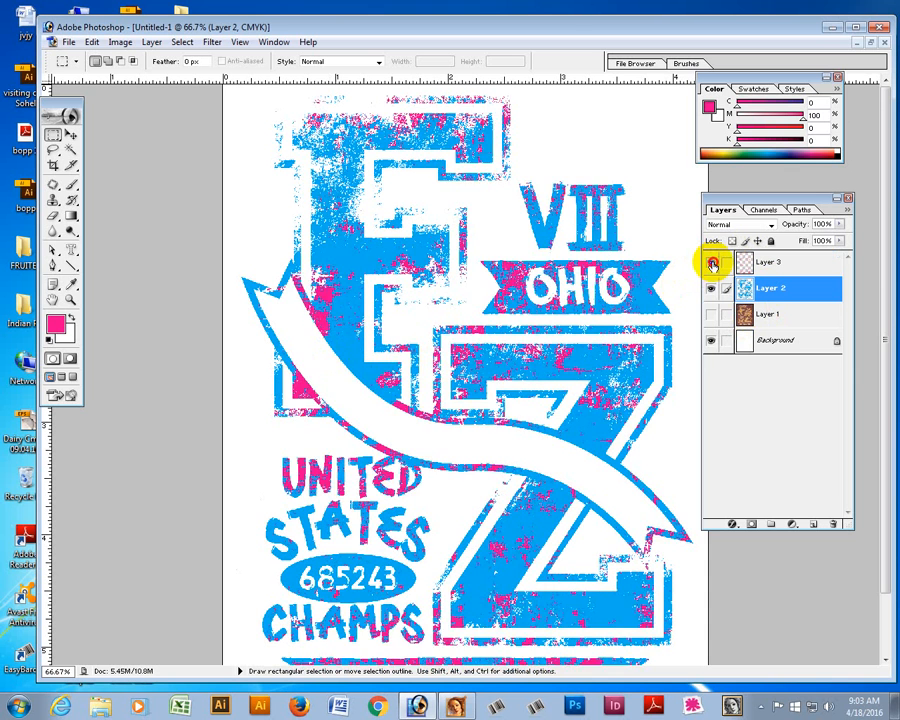
{"action": "left_click", "coordinate": [712, 264]}
{"action": "left_click", "coordinate": [712, 264]}
{"action": "left_click", "coordinate": [712, 264]}
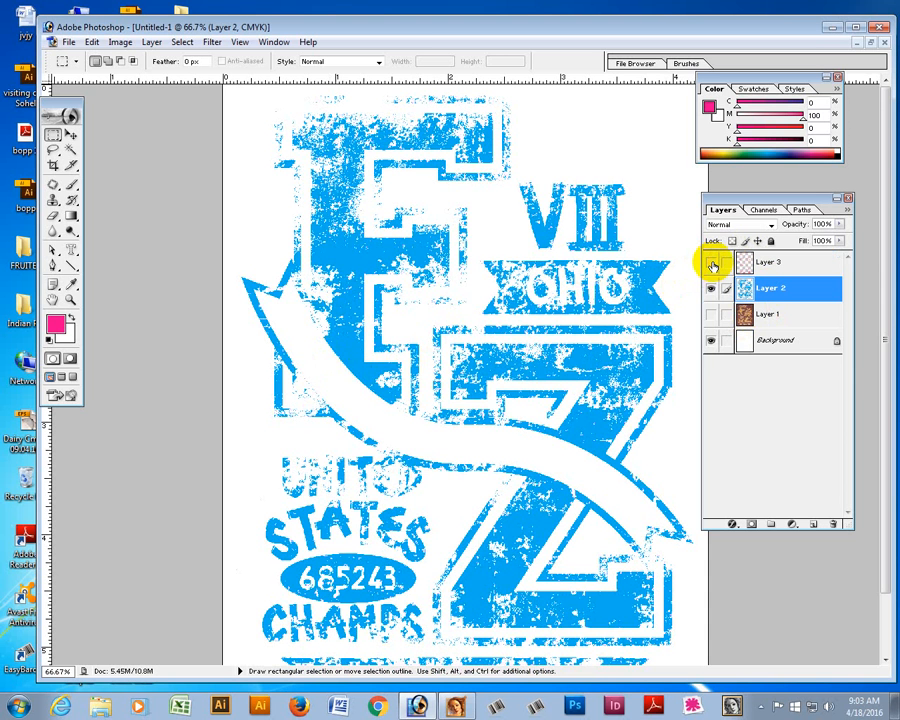
{"action": "left_click", "coordinate": [712, 264]}
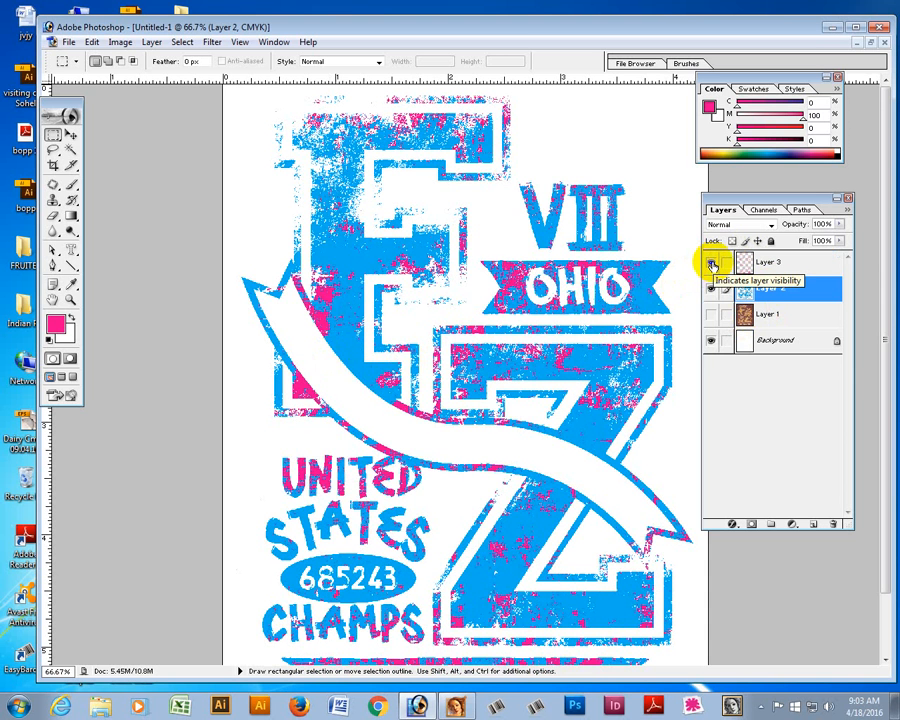
{"action": "left_click", "coordinate": [712, 264]}
{"action": "left_click", "coordinate": [712, 264]}
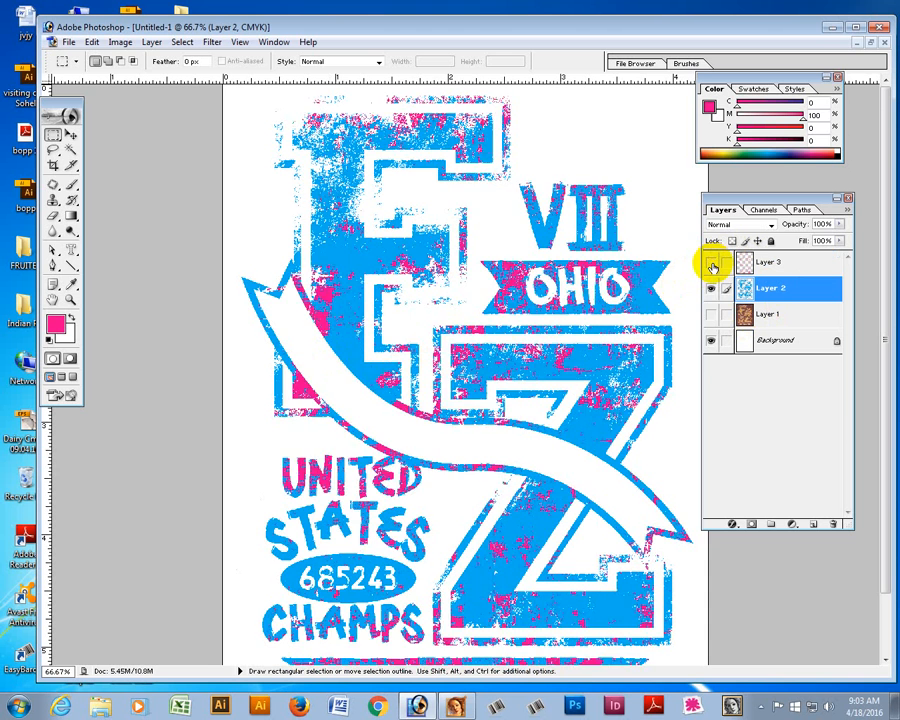
{"action": "left_click", "coordinate": [712, 264]}
{"action": "left_click", "coordinate": [712, 264]}
{"action": "left_click", "coordinate": [712, 264]}
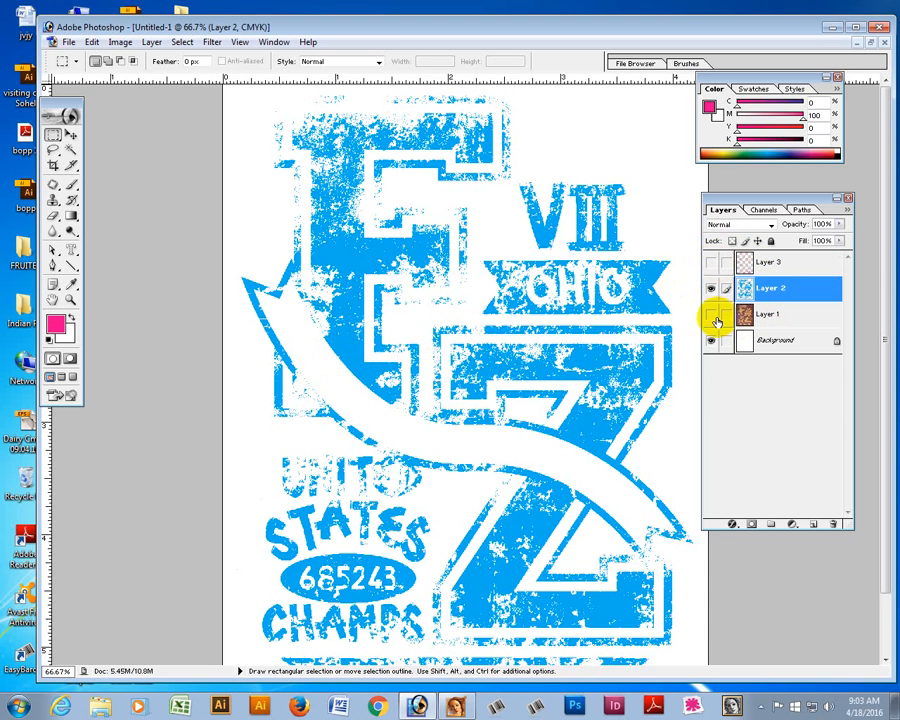
- Show Layer 1 and toggle Layer 2's visibility to compare the cyan areas with the original artwork around the UNITED STATES lettering
{"action": "left_click", "coordinate": [712, 314]}
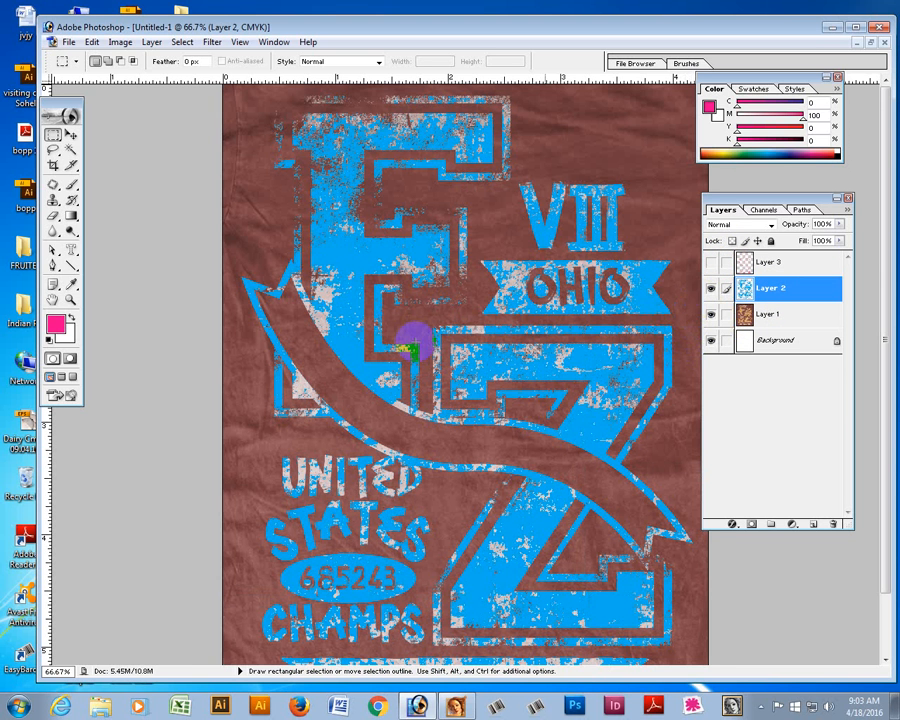
{"action": "left_click", "coordinate": [709, 289]}
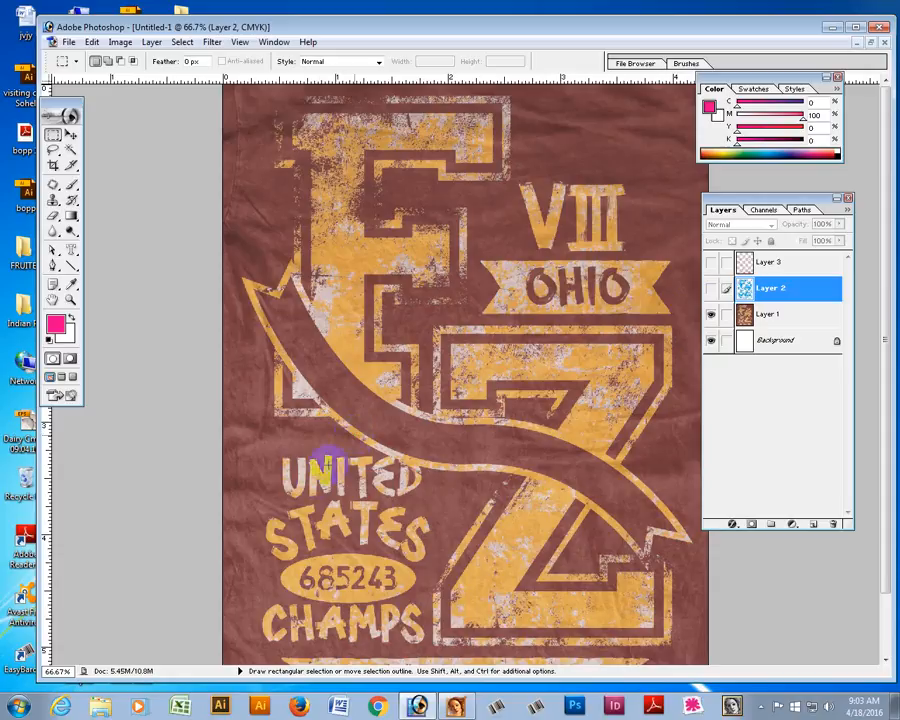
{"action": "key", "text": "z"}
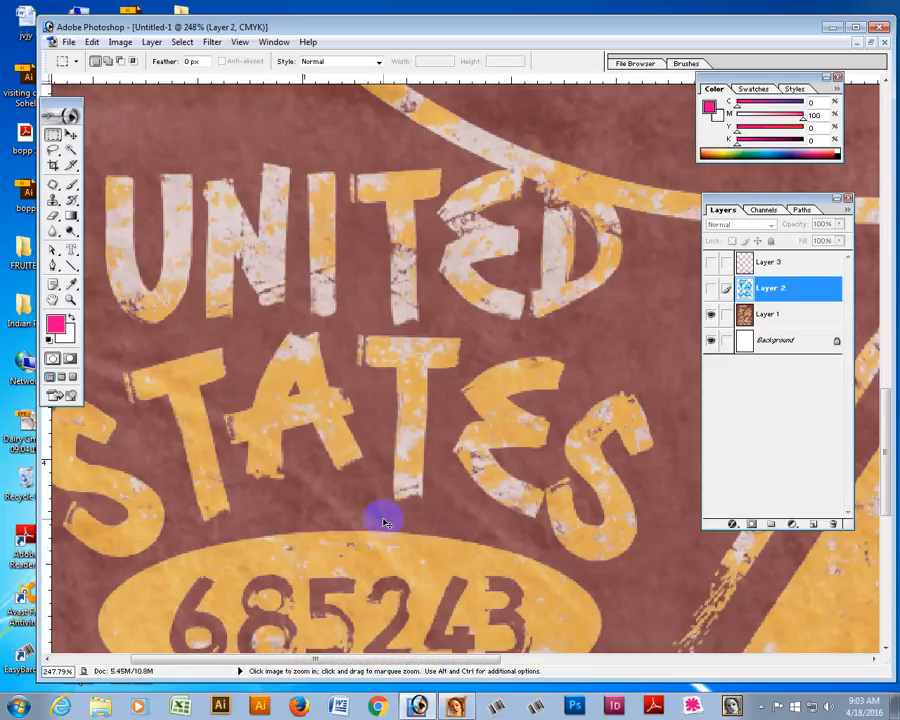
{"action": "key", "text": "m"}
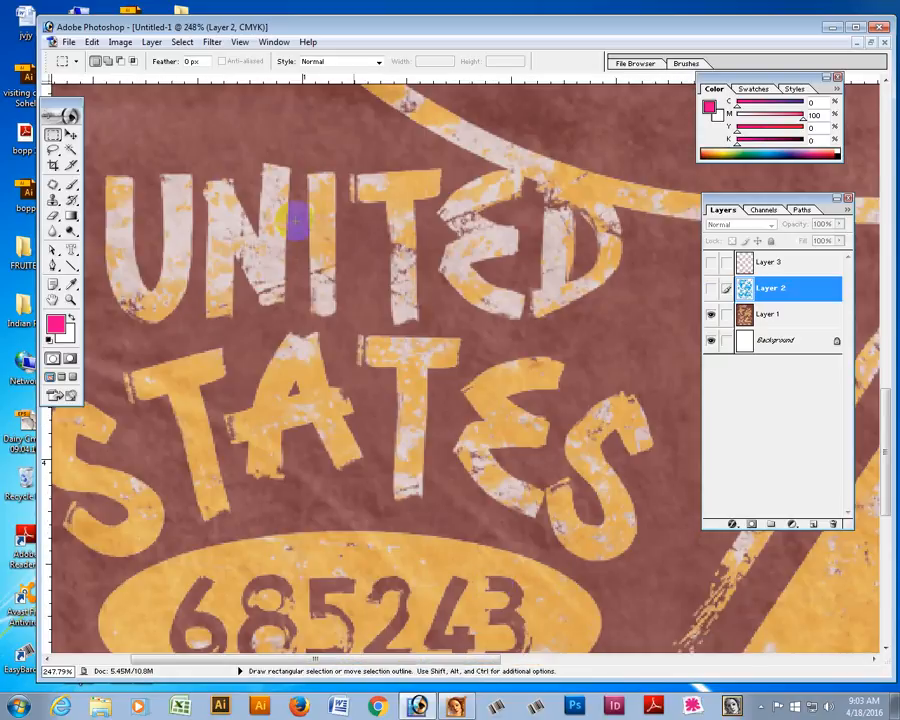
{"action": "left_click", "coordinate": [711, 292]}
{"action": "left_click", "coordinate": [711, 290]}
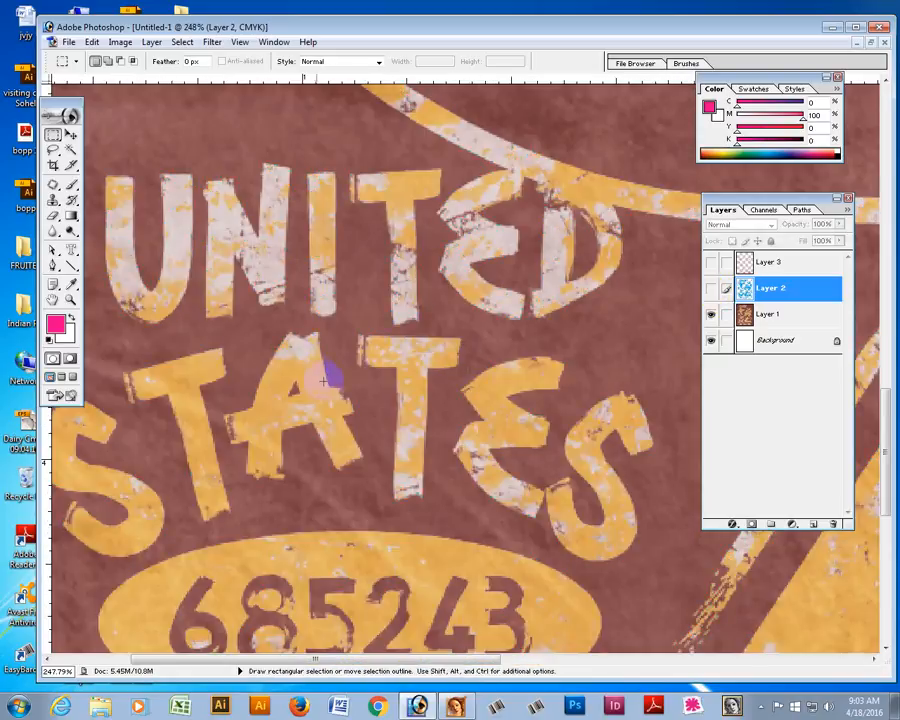
{"action": "left_click", "coordinate": [711, 291]}
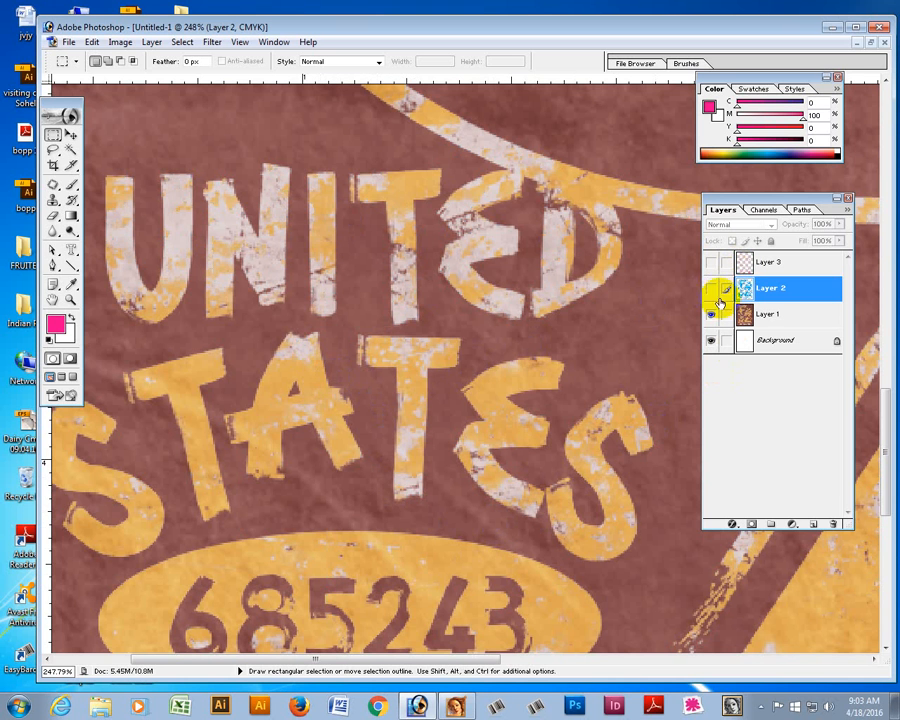
{"action": "left_click", "coordinate": [711, 291]}
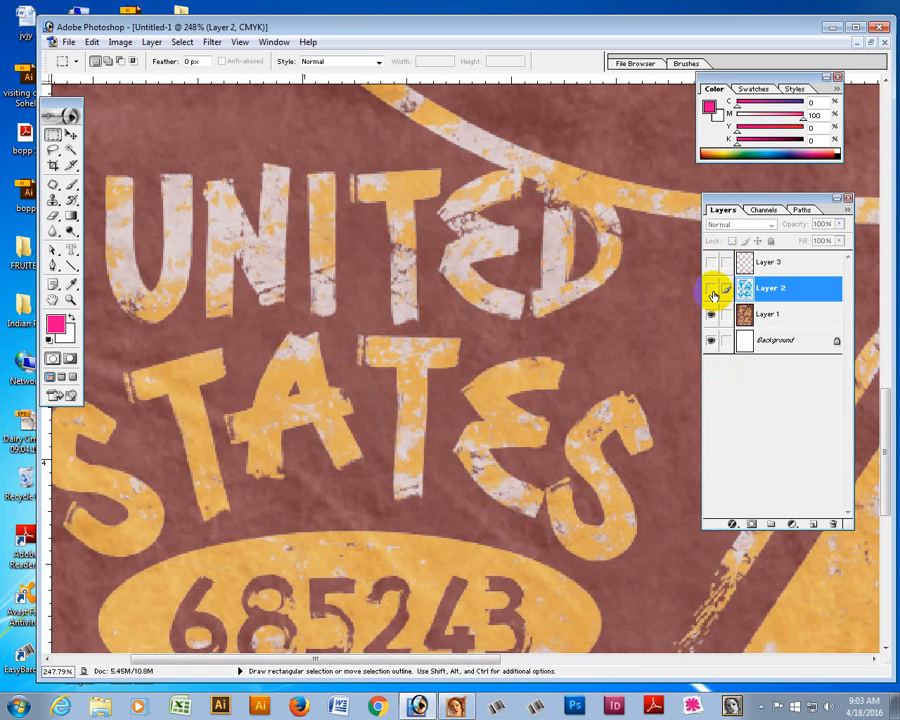
{"action": "left_click", "coordinate": [711, 291]}
{"action": "left_click", "coordinate": [711, 291]}
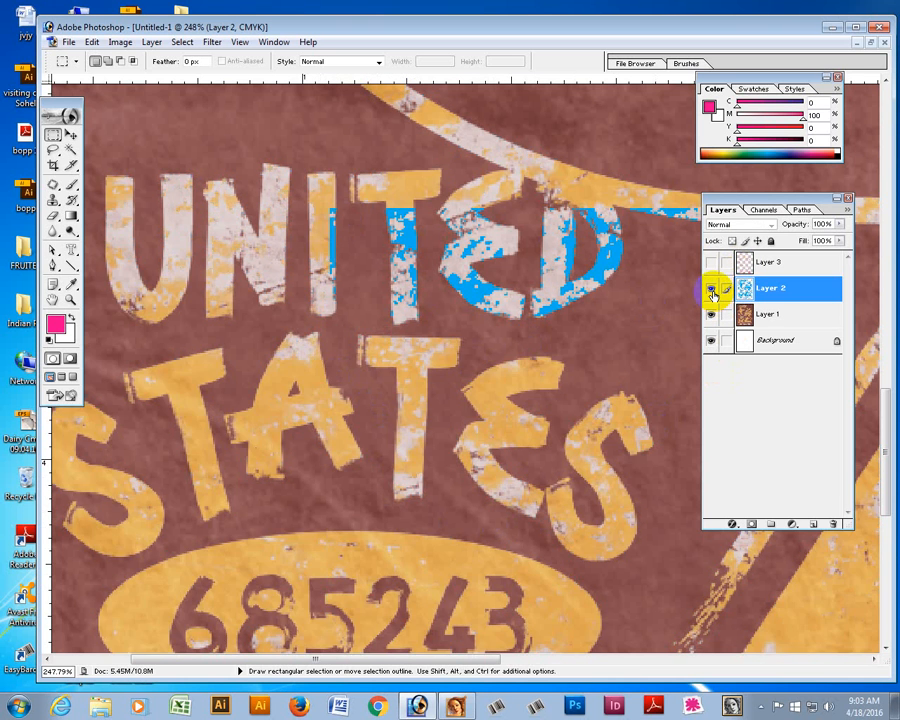
{"action": "left_click", "coordinate": [711, 291]}
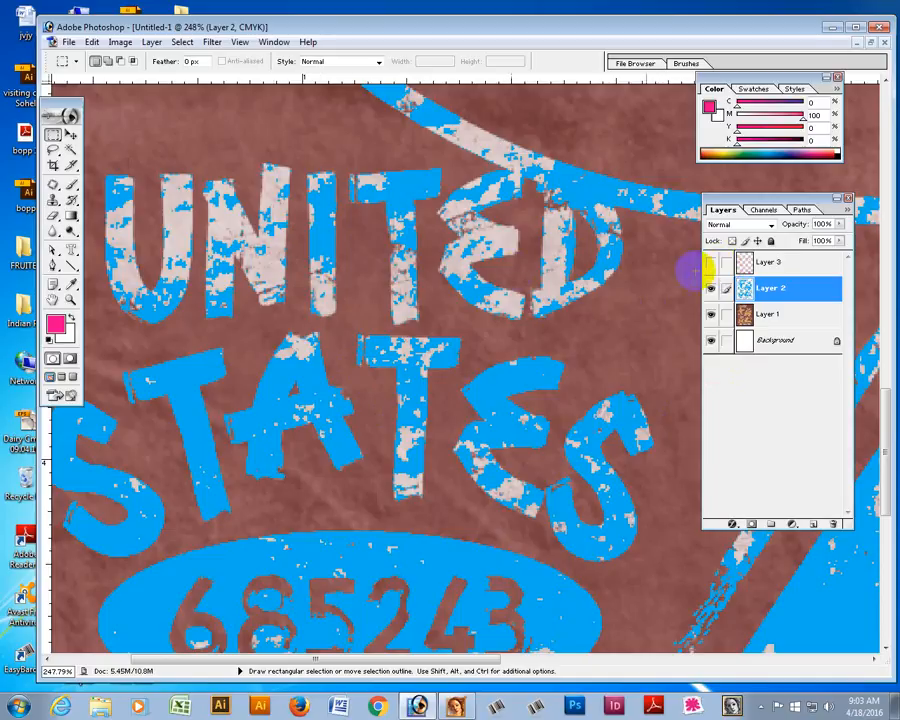
- Show Layer 3 and toggle its visibility to check the magenta areas within the UNITED STATES lettering
{"action": "left_click", "coordinate": [712, 264]}
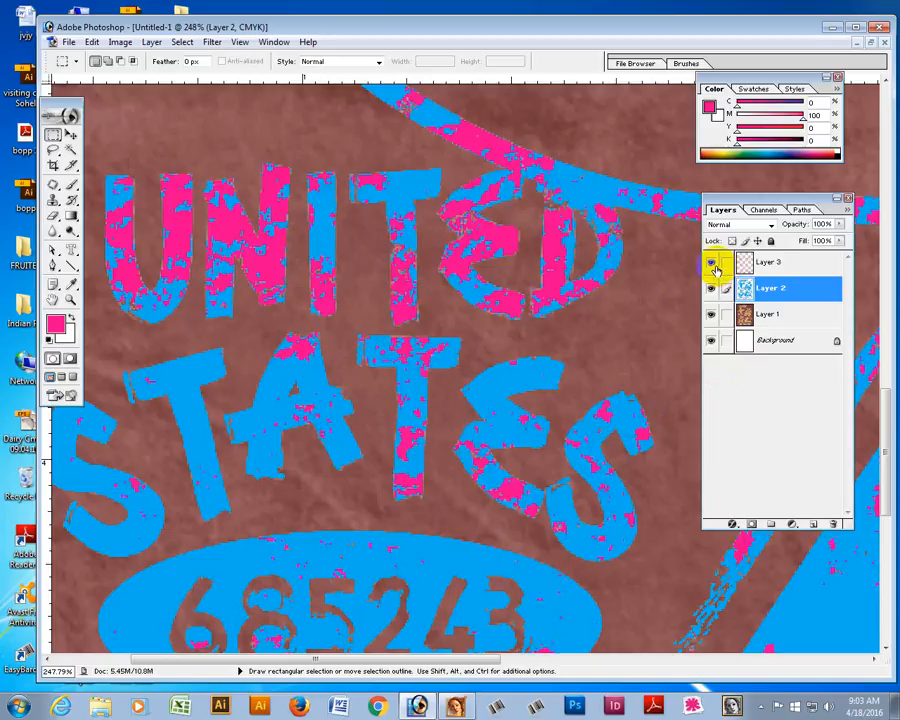
{"action": "left_click", "coordinate": [712, 264]}
{"action": "left_click", "coordinate": [712, 264]}
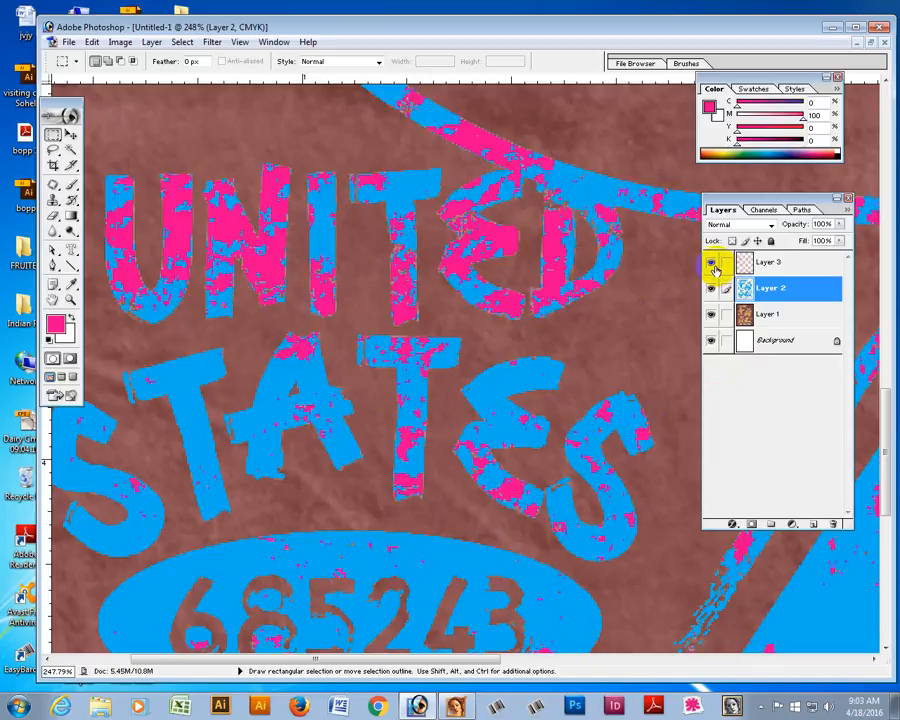
{"action": "left_click", "coordinate": [713, 266]}
{"action": "left_click", "coordinate": [713, 266]}
{"action": "left_click", "coordinate": [713, 266]}
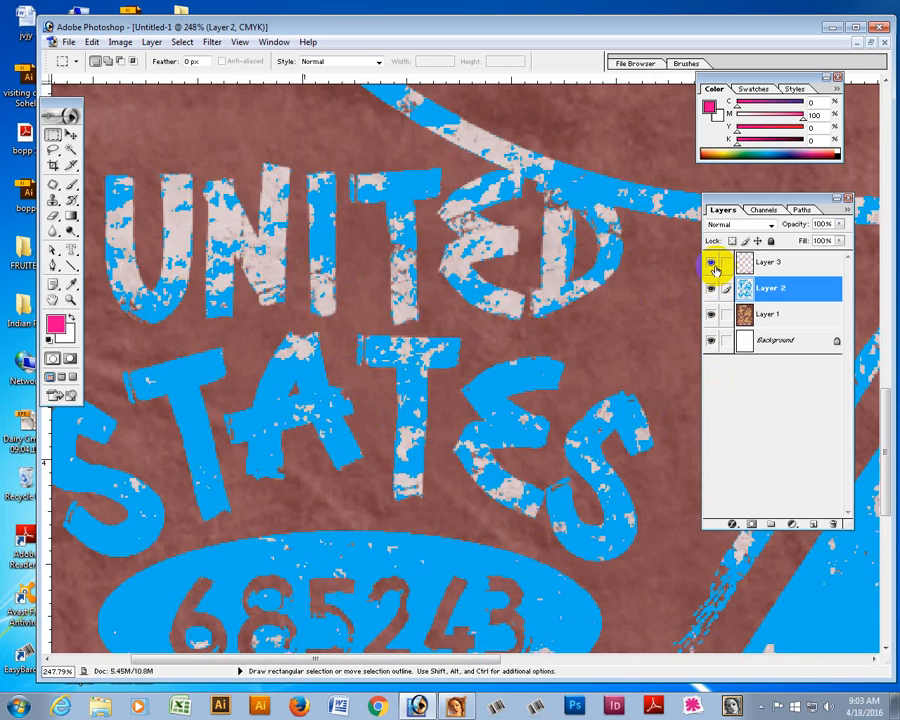
{"action": "left_click", "coordinate": [713, 266]}
{"action": "left_click", "coordinate": [713, 266]}
{"action": "left_click", "coordinate": [713, 266]}
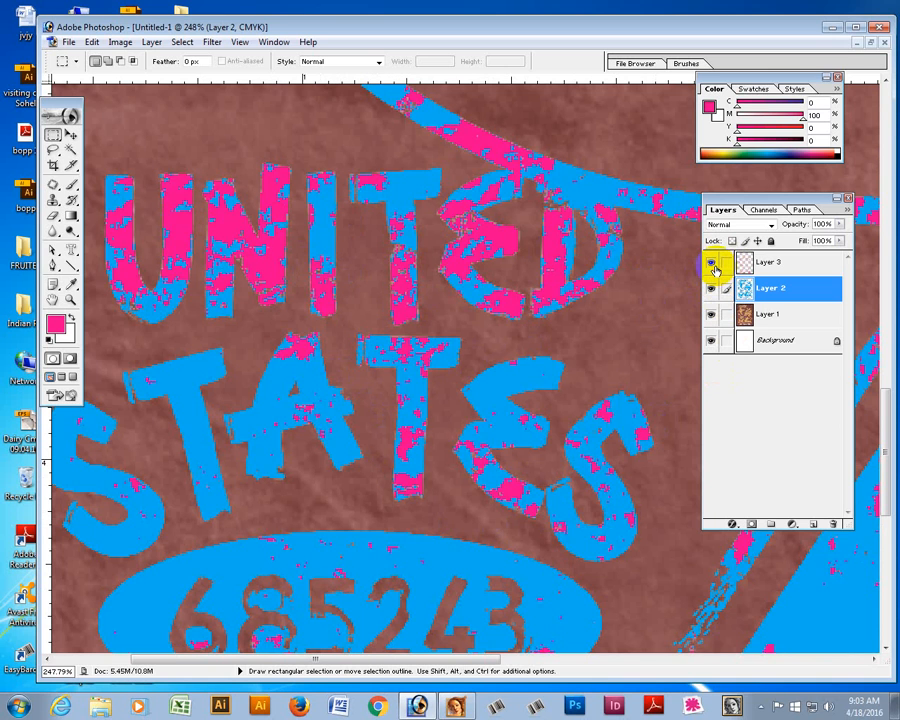
- Toggle Layer 3's visibility to check the magenta areas around the OHIO banner and large letters, then inspect the whole design
{"action": "left_click", "coordinate": [534, 309], "text": "alt"}
{"action": "left_click", "coordinate": [532, 361], "text": "alt"}
{"action": "left_click_drag", "start_coordinate": [524, 339], "coordinate": [508, 498]}
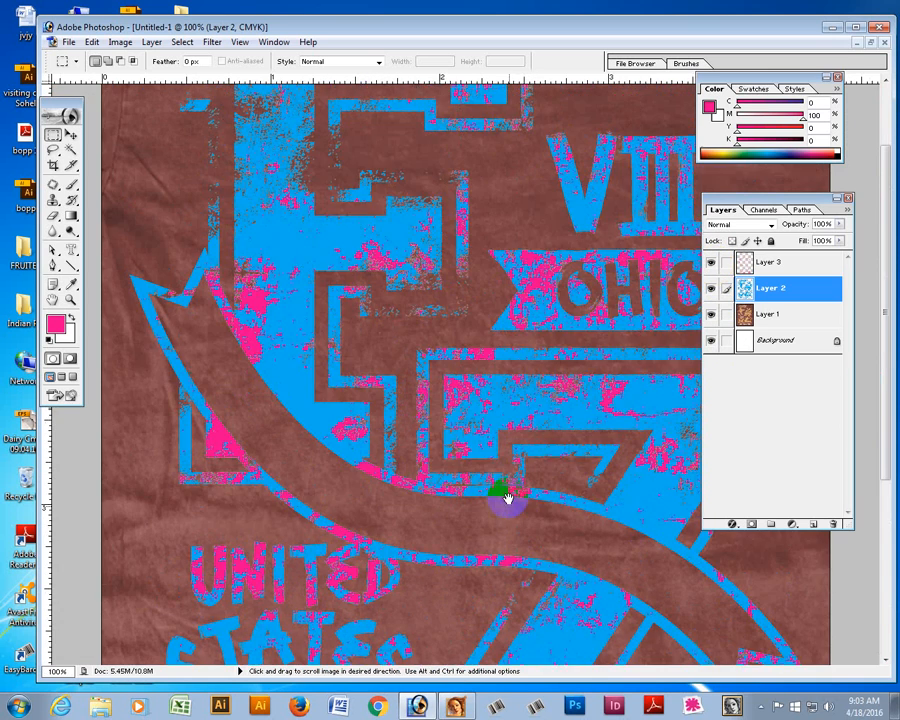
{"action": "left_click", "coordinate": [713, 264]}
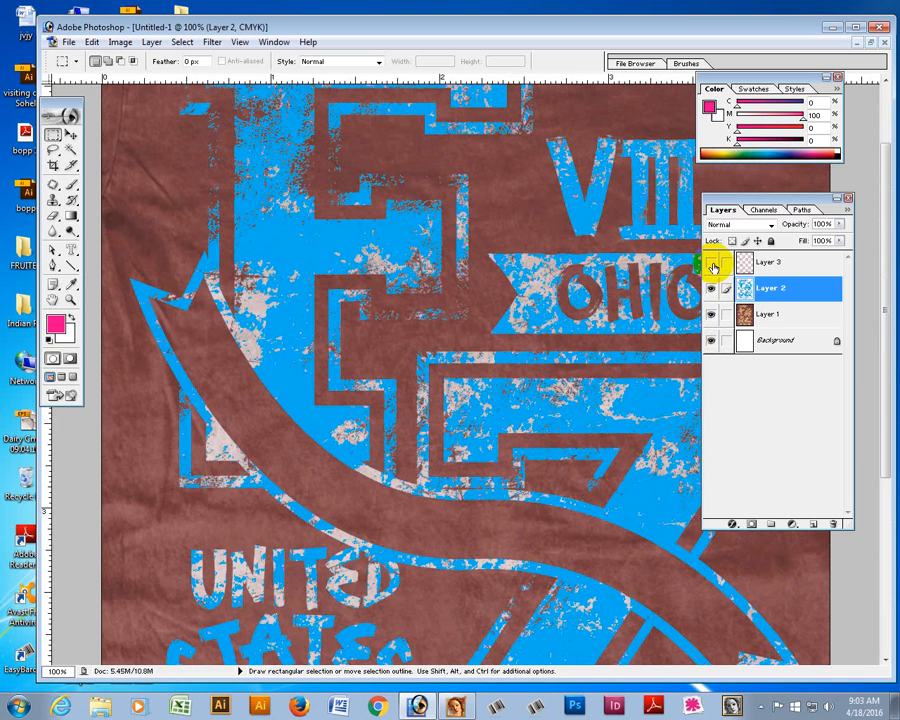
{"action": "left_click", "coordinate": [713, 266]}
{"action": "left_click", "coordinate": [713, 265]}
{"action": "left_click", "coordinate": [713, 265]}
{"action": "left_click", "coordinate": [713, 265]}
{"action": "left_click", "coordinate": [713, 265]}
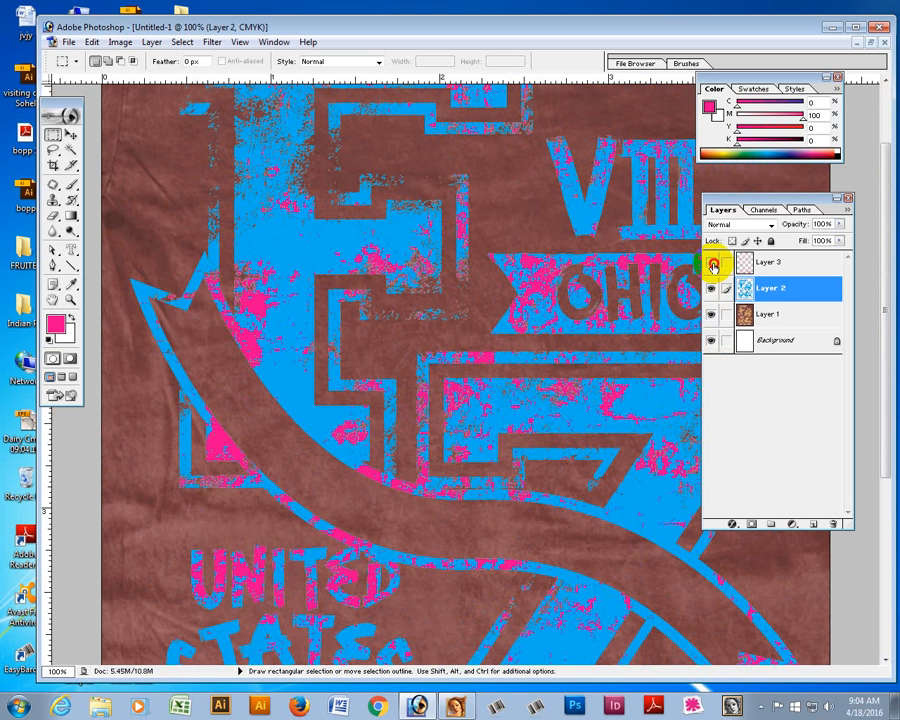
{"action": "left_click", "coordinate": [713, 265]}
{"action": "left_click", "coordinate": [713, 265]}
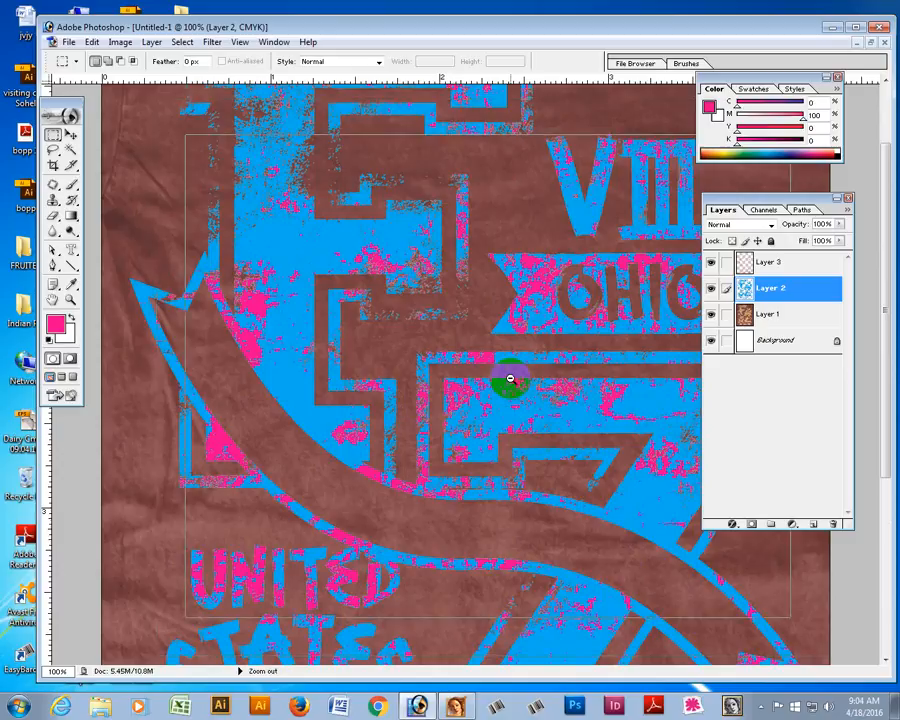
{"action": "left_click", "coordinate": [510, 378], "text": "ctrl+alt"}
{"action": "left_click", "coordinate": [509, 378], "text": "ctrl+alt"}
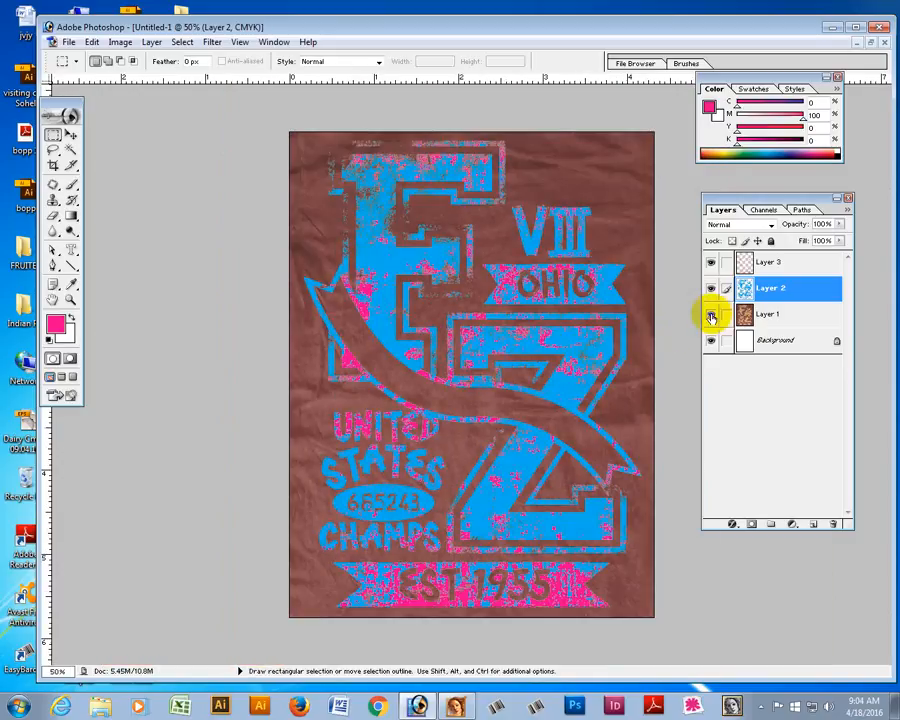
- Hide Layer 1 and save the document to the Desktop in Photoshop format as "Gangi Wrork"
{"action": "left_click", "coordinate": [711, 314]}
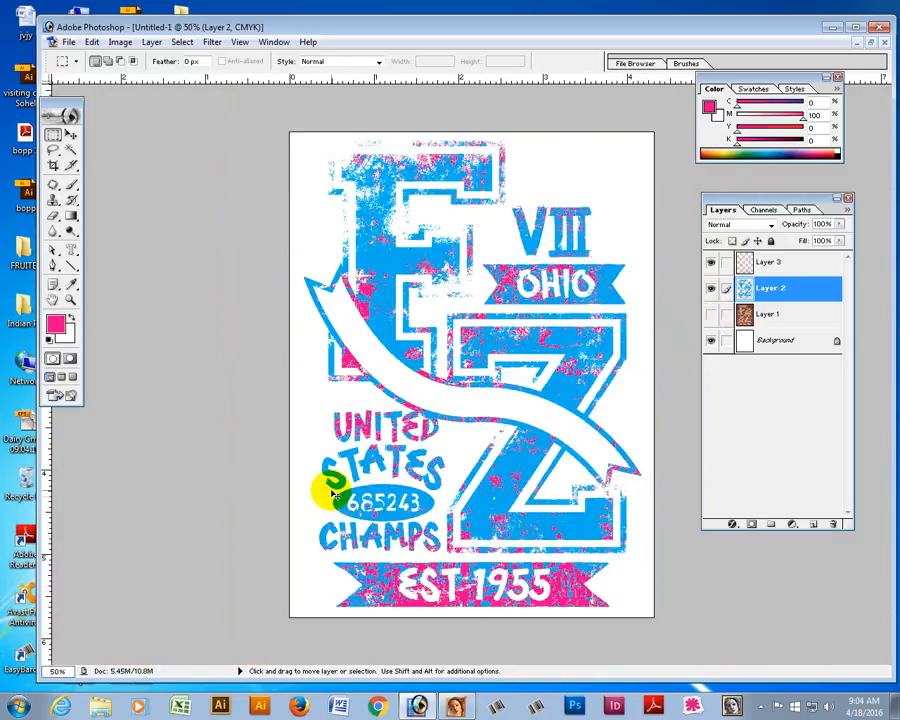
{"action": "key", "text": "ctrl+s"}
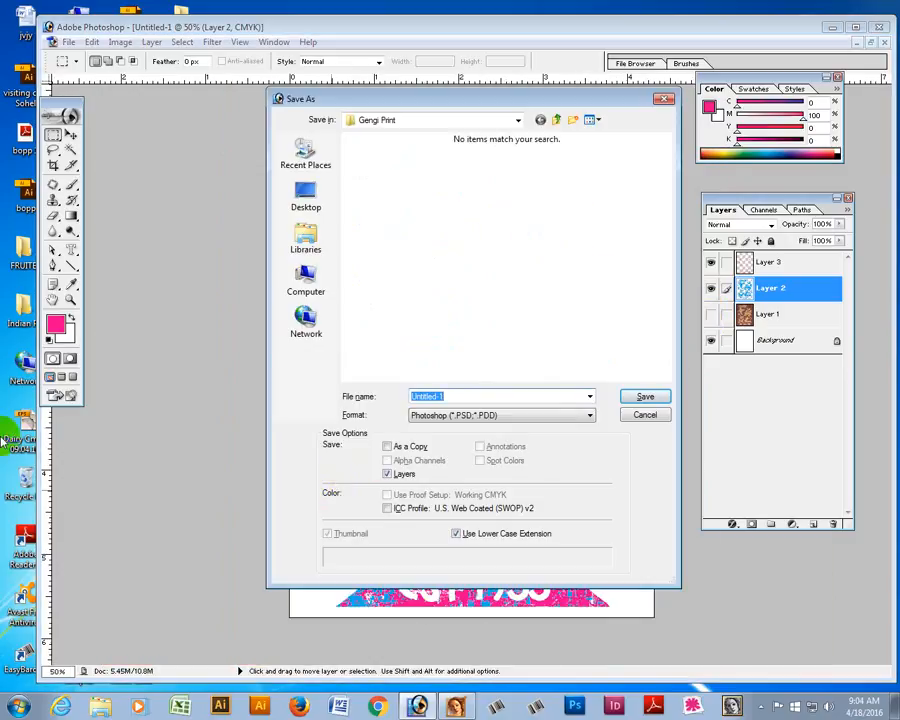
{"action": "type", "text": "Gangi Work"}
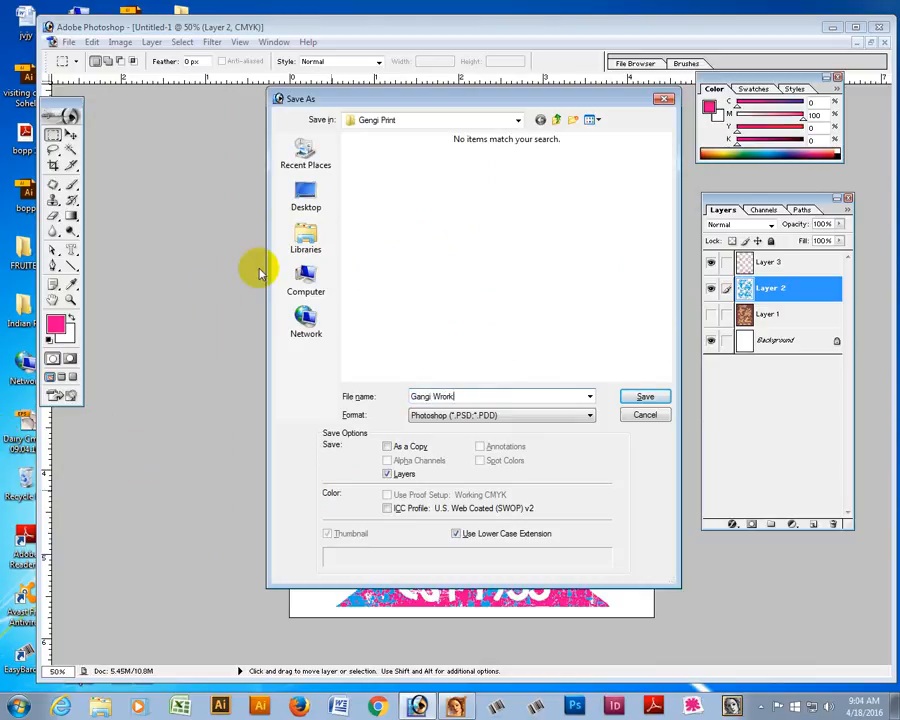
{"action": "left_click", "coordinate": [306, 195]}
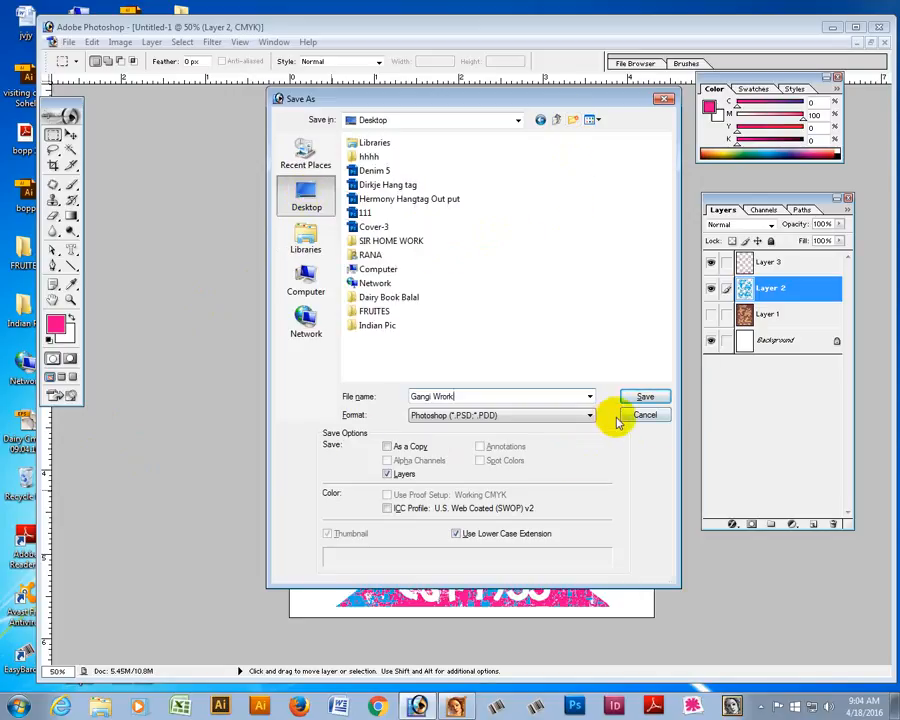
{"action": "left_click", "coordinate": [640, 397]}
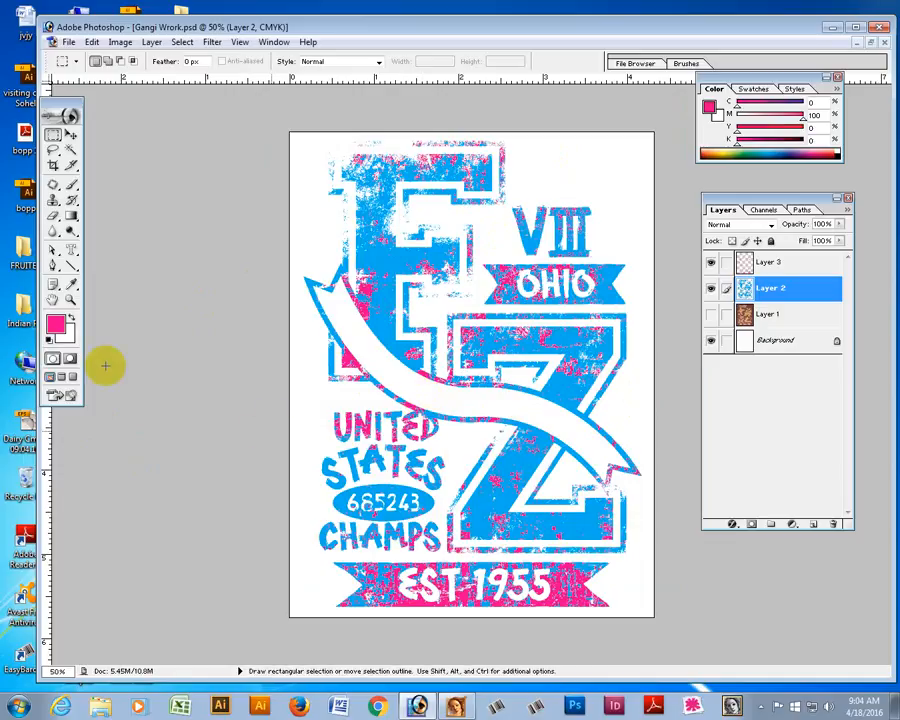
- Save the document to the Desktop under the new name "Gangi Wrork Final" in Photoshop format
{"action": "left_click", "coordinate": [70, 133]}
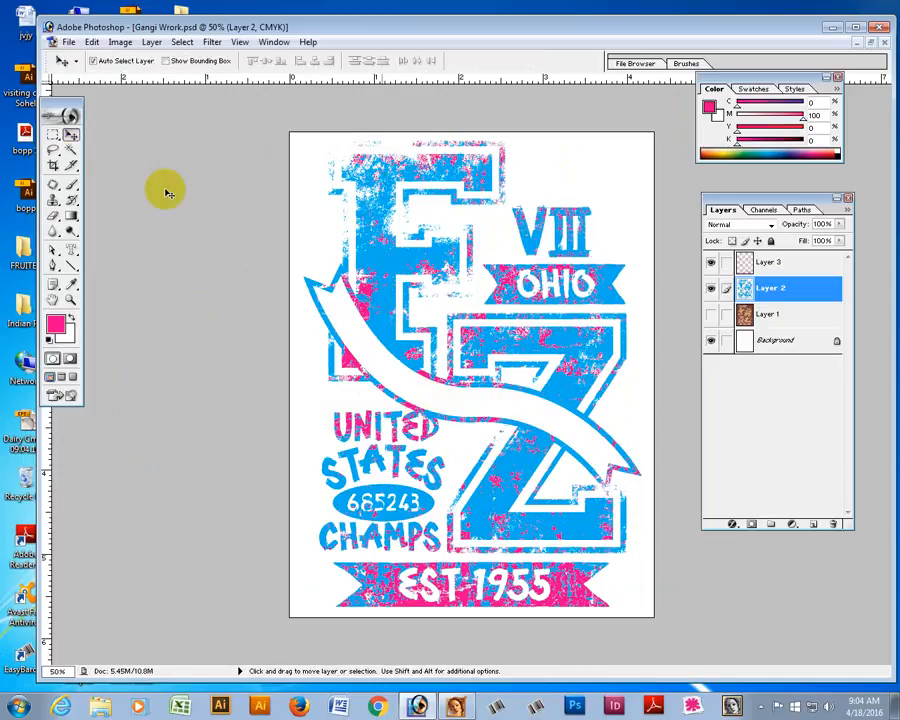
{"action": "left_click", "coordinate": [67, 42]}
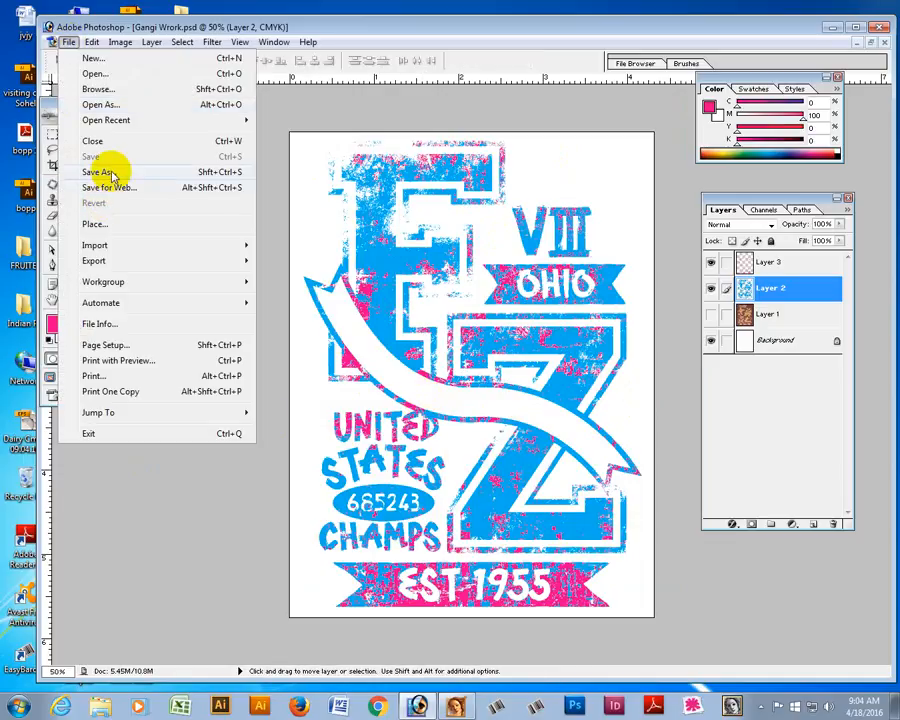
{"action": "left_click", "coordinate": [110, 173]}
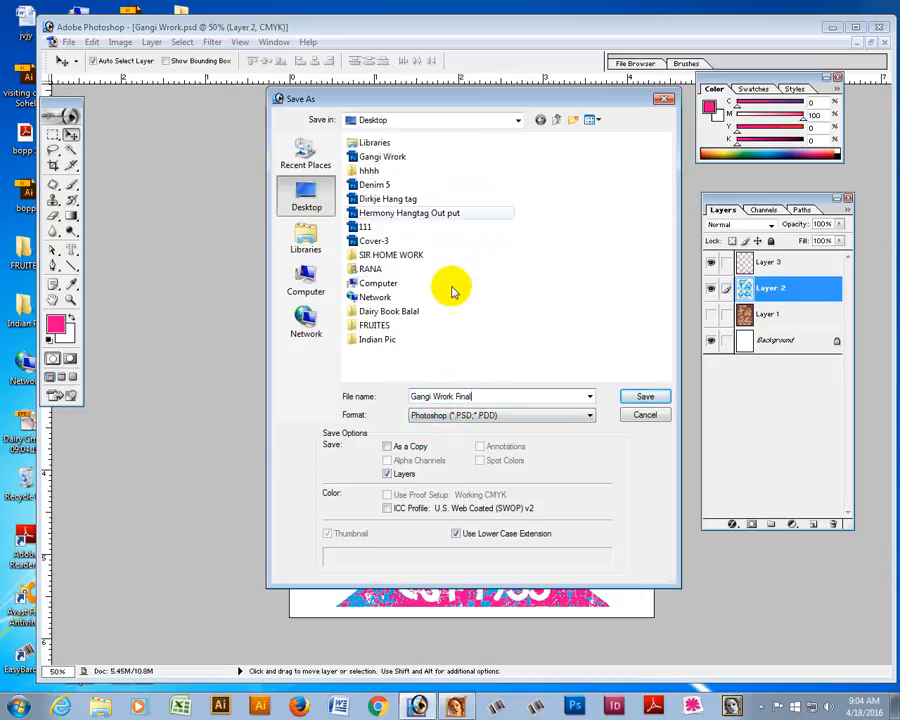
{"action": "left_click", "coordinate": [649, 398]}
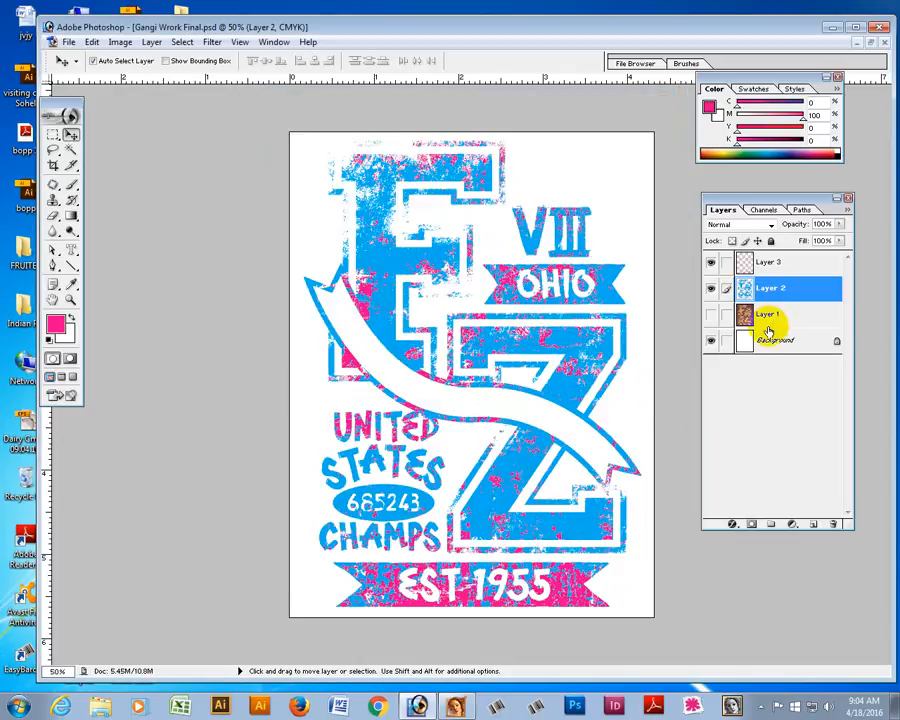
- Delete Layer 1 and merge the cyan and magenta layers into the Background
{"action": "left_click_drag", "start_coordinate": [773, 318], "coordinate": [836, 523]}
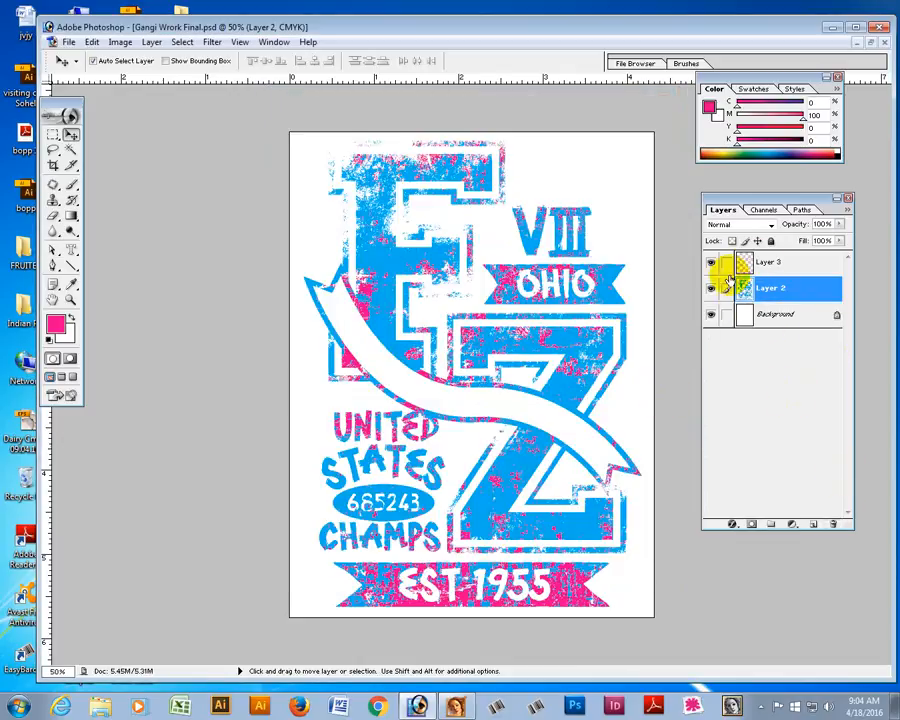
{"action": "left_click_drag", "start_coordinate": [727, 262], "coordinate": [729, 348]}
{"action": "key", "text": "ctrl+shift+e"}
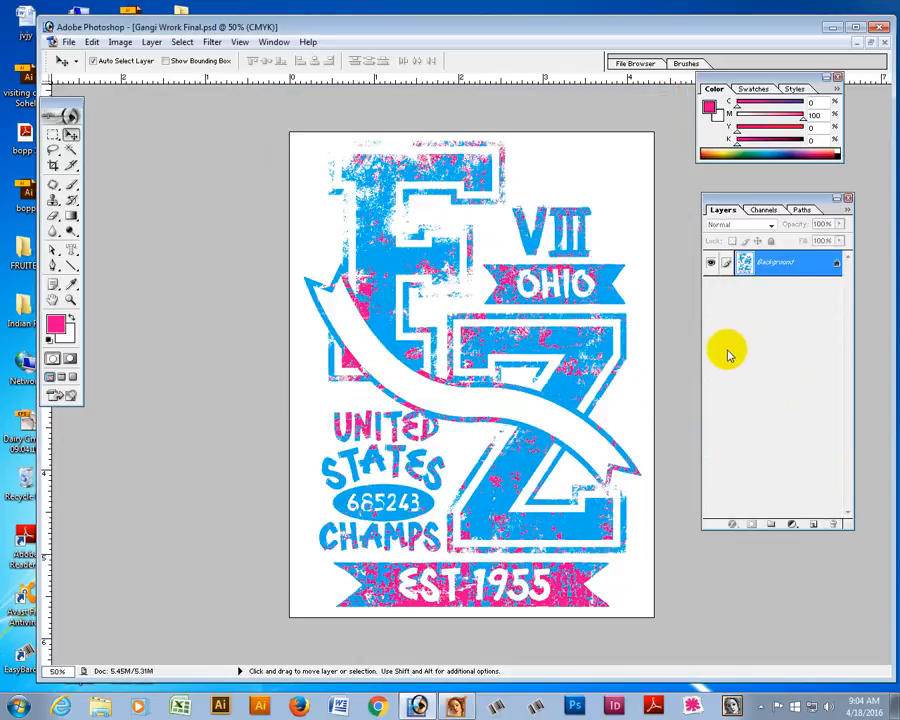
- Apply Trap to the merged artwork with its width in points, and close CJ-1004-dark red.jpg without saving changes
{"action": "left_click", "coordinate": [120, 43]}
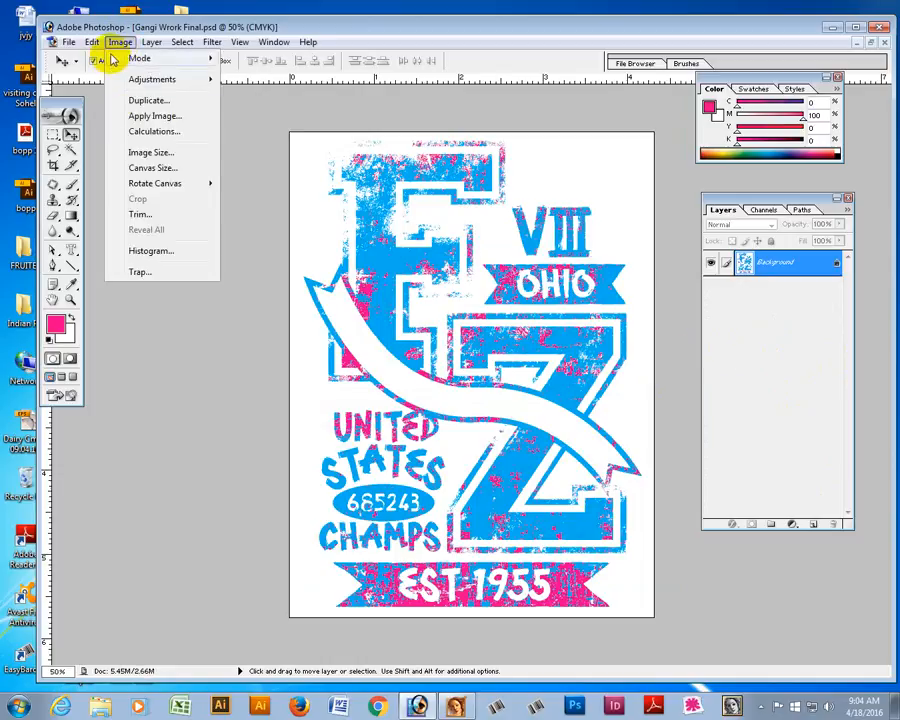
{"action": "left_click", "coordinate": [138, 275]}
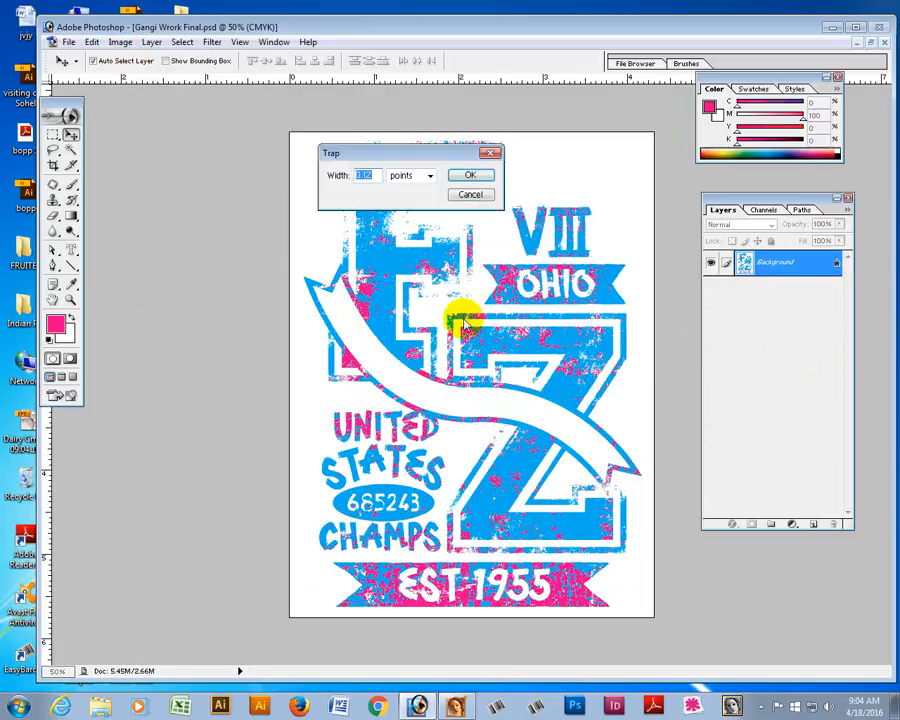
{"action": "left_click", "coordinate": [466, 176]}
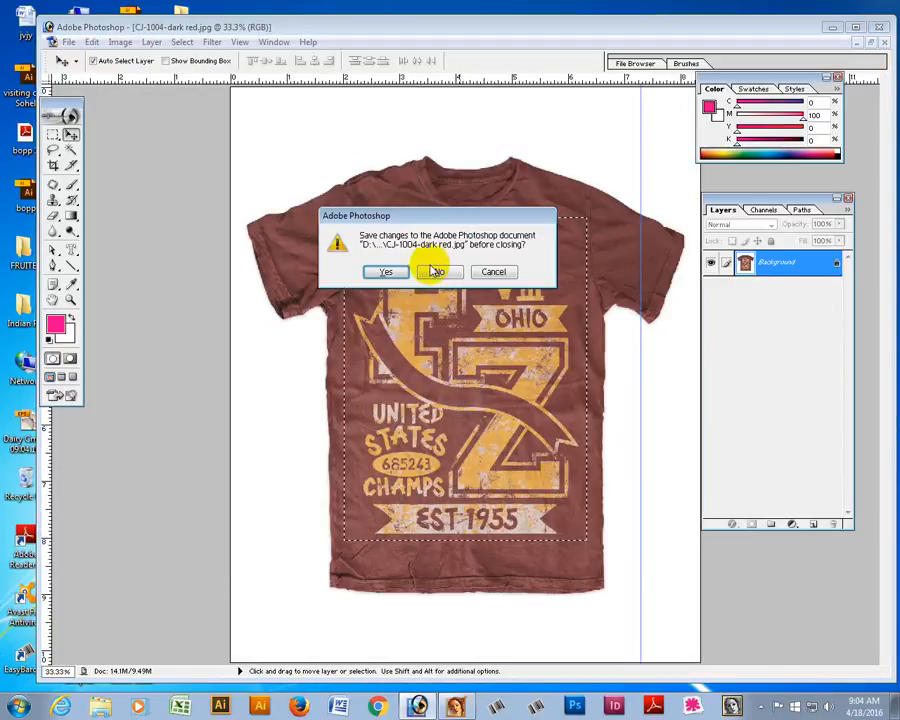
{"action": "left_click", "coordinate": [430, 268]}
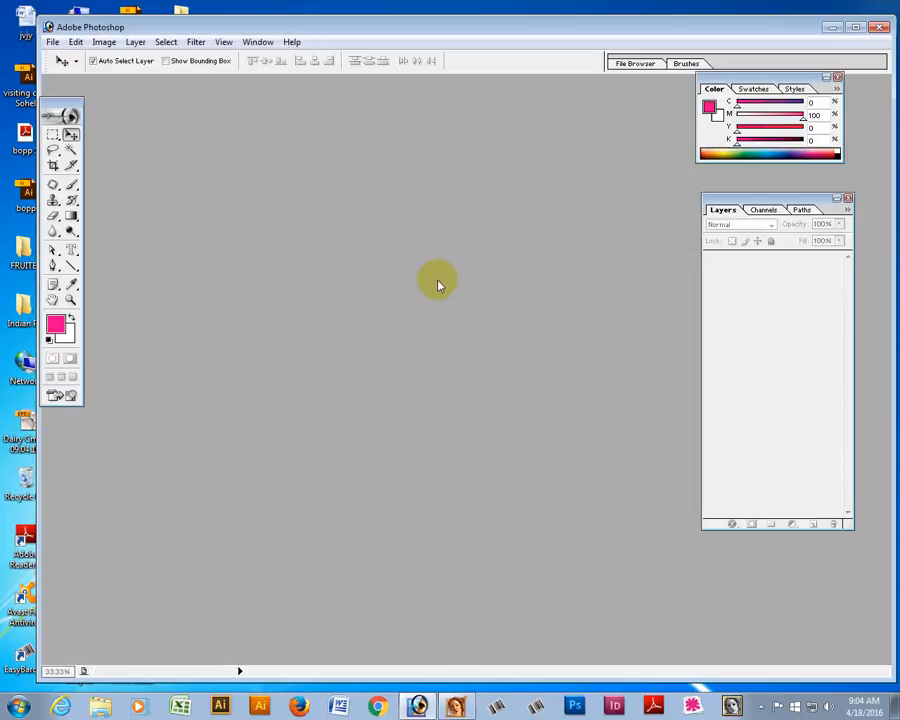
- Switch to Adobe Illustrator and create a new RGB document with the offered settings
{"action": "left_click", "coordinate": [418, 706]}
{"action": "left_click", "coordinate": [462, 707]}
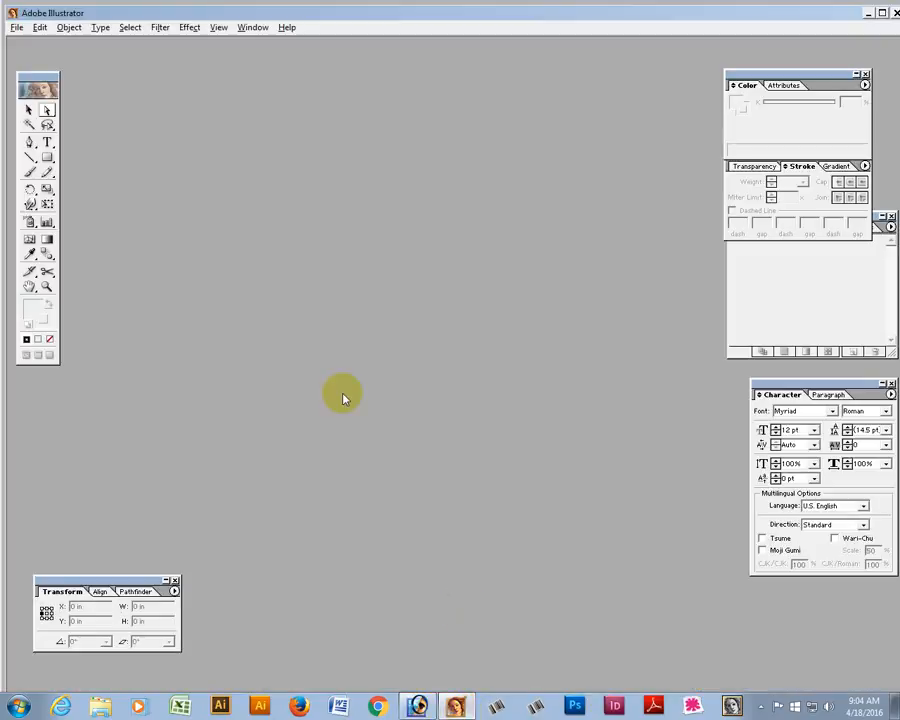
{"action": "key", "text": "ctrl+n"}
{"action": "key", "text": "Return"}
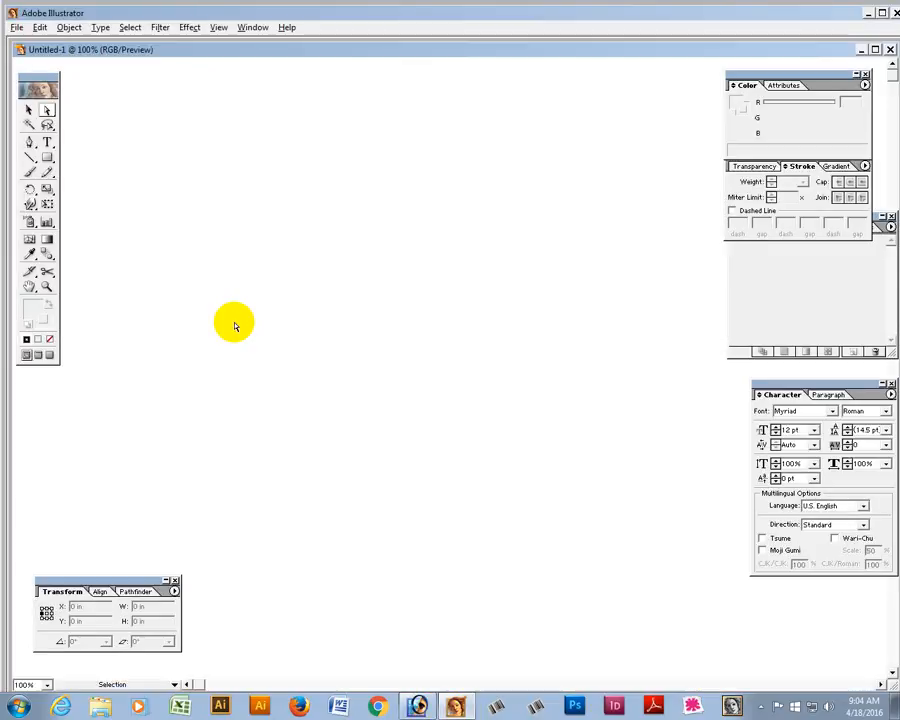
- Place the file "Gangi Wrork Final" from the Desktop into the document as a linked image
{"action": "left_click", "coordinate": [16, 27]}
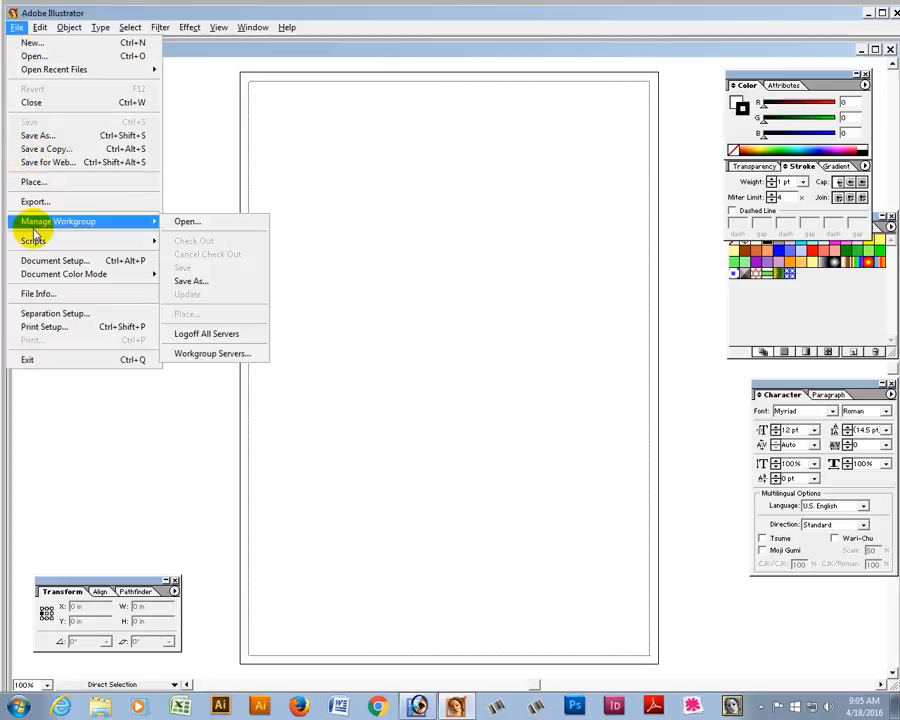
{"action": "left_click", "coordinate": [33, 186]}
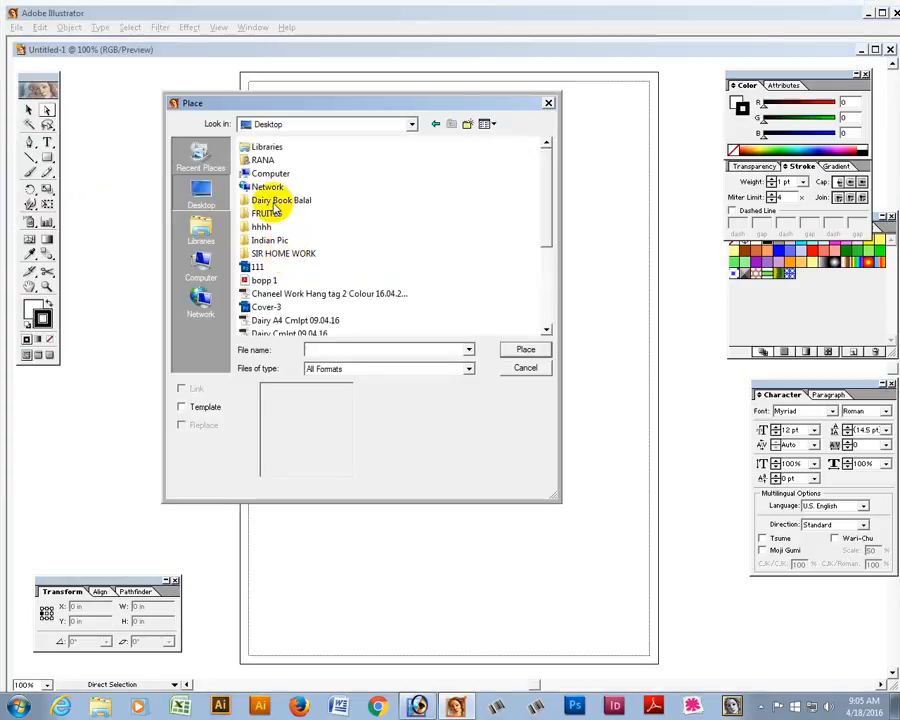
{"action": "left_click", "coordinate": [275, 204]}
{"action": "scroll", "coordinate": [275, 204], "scroll_direction": "down", "scroll_amount": 4}
{"action": "left_click", "coordinate": [275, 221]}
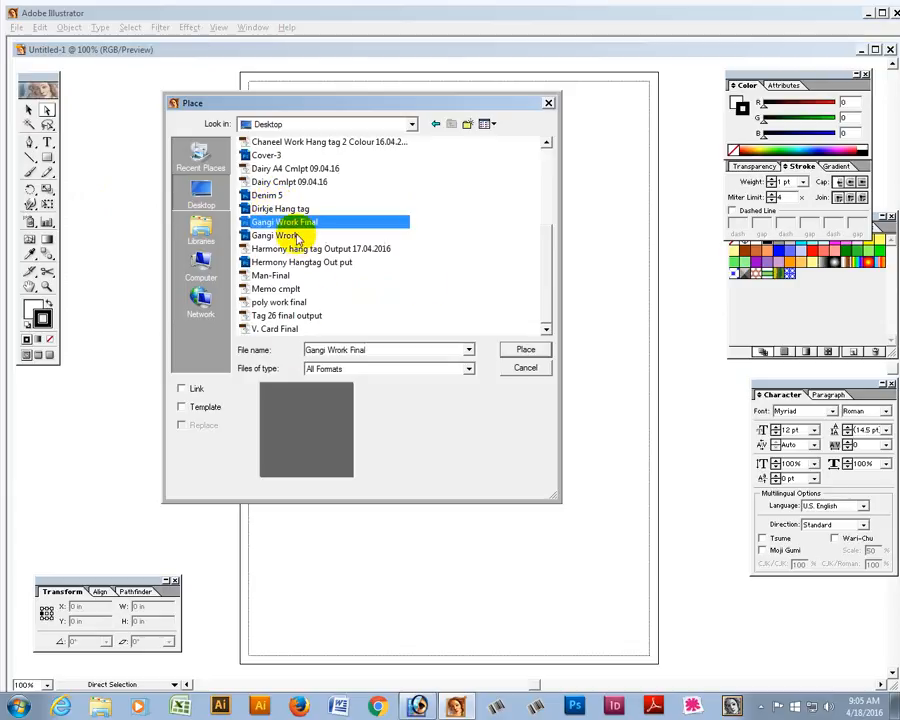
{"action": "left_click", "coordinate": [182, 390]}
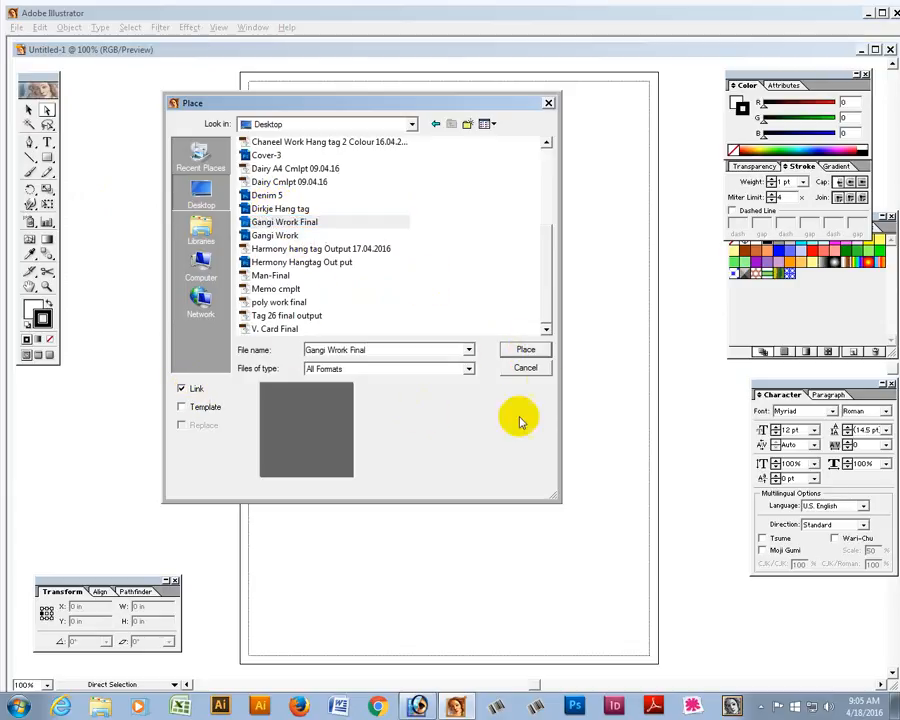
{"action": "left_click", "coordinate": [525, 349]}
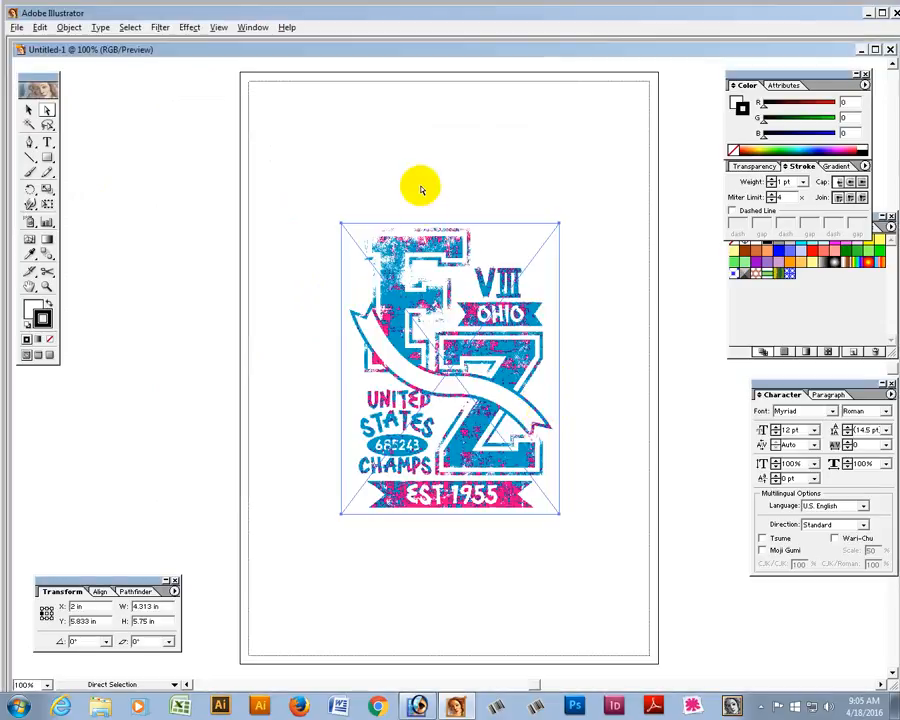
- Draw a rectangle about 4.02 in wide and 5.07 in high over the placed graphic, from its top down to the EST 1955 banner
{"action": "key", "text": "ctrl+shift+a"}
{"action": "key", "text": "ctrl+space"}
{"action": "left_click_drag", "start_coordinate": [329, 190], "coordinate": [615, 513]}
{"action": "key", "text": "space"}
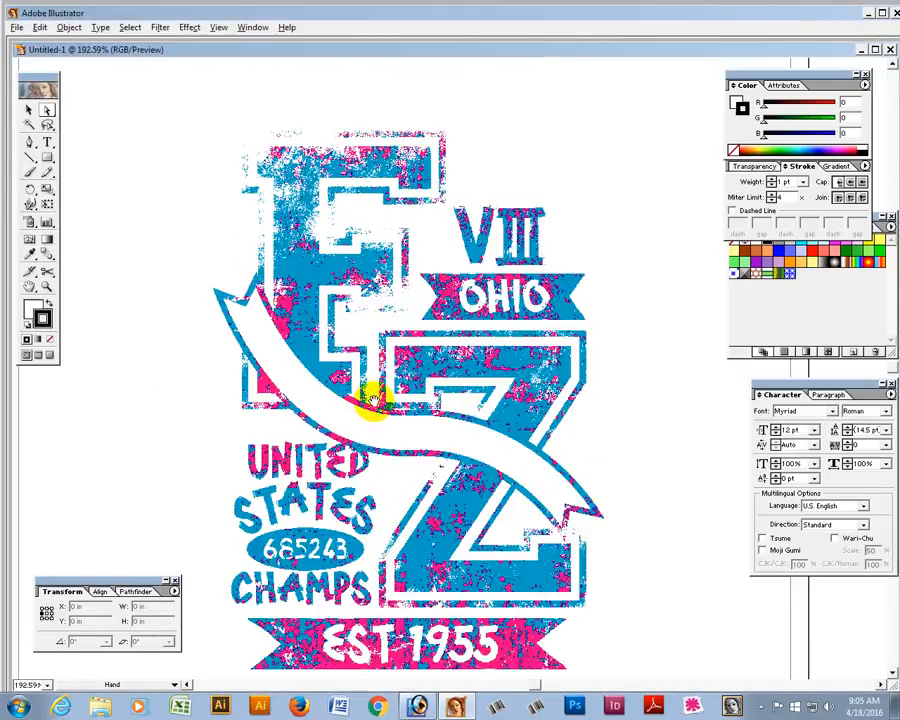
{"action": "left_click_drag", "start_coordinate": [368, 396], "coordinate": [368, 201]}
{"action": "left_click_drag", "start_coordinate": [368, 262], "coordinate": [366, 318]}
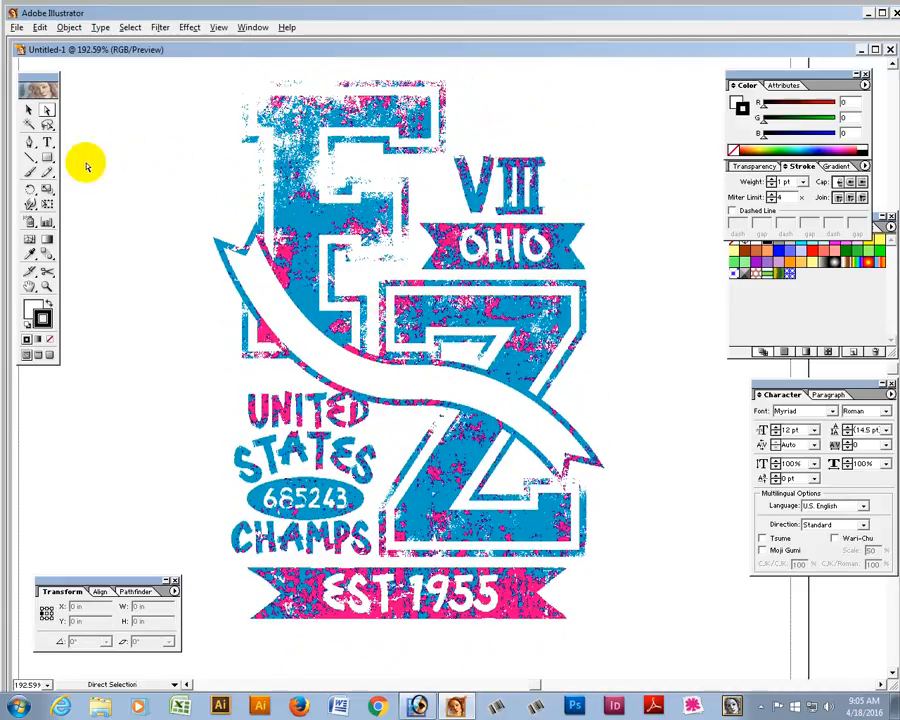
{"action": "left_click", "coordinate": [47, 156]}
{"action": "key", "text": "space"}
{"action": "left_click_drag", "start_coordinate": [233, 185], "coordinate": [233, 201]}
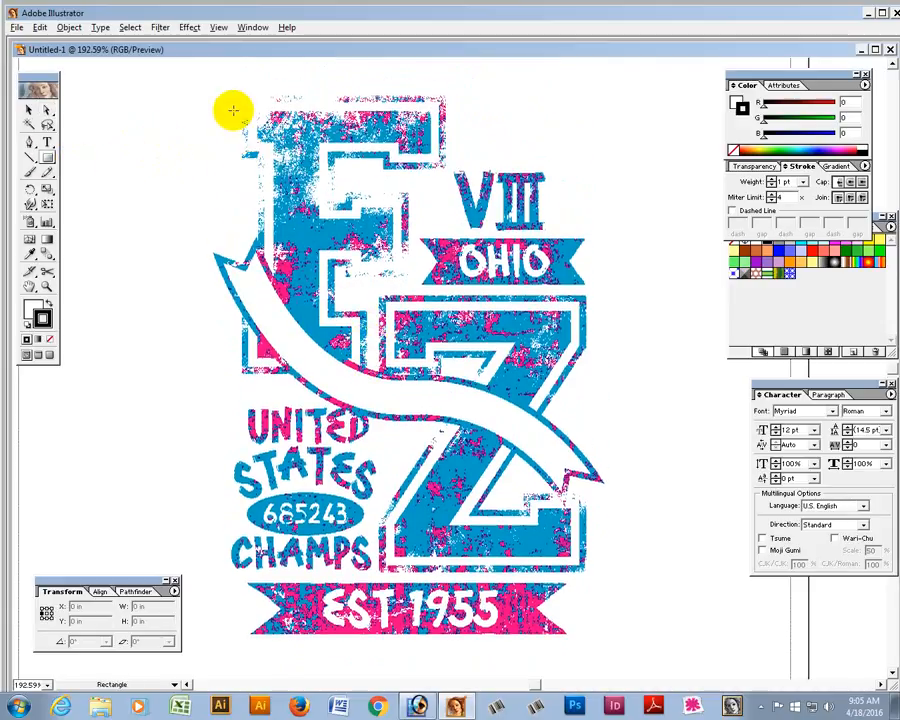
{"action": "left_click_drag", "start_coordinate": [212, 92], "coordinate": [604, 585]}
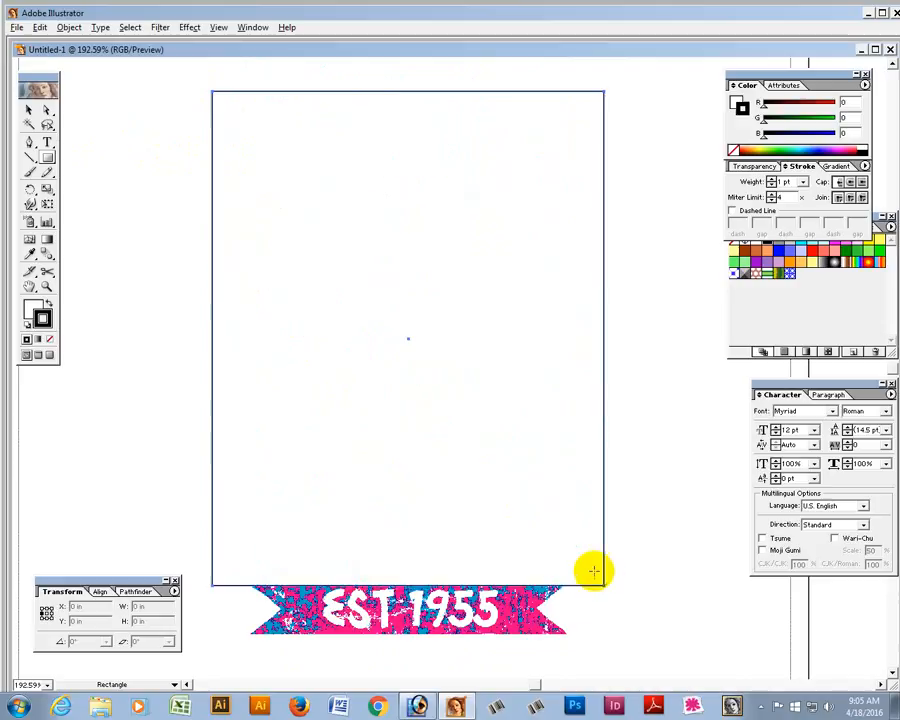
- Remove the rectangle's fill and make its stroke the active colour attribute
{"action": "left_click", "coordinate": [36, 312]}
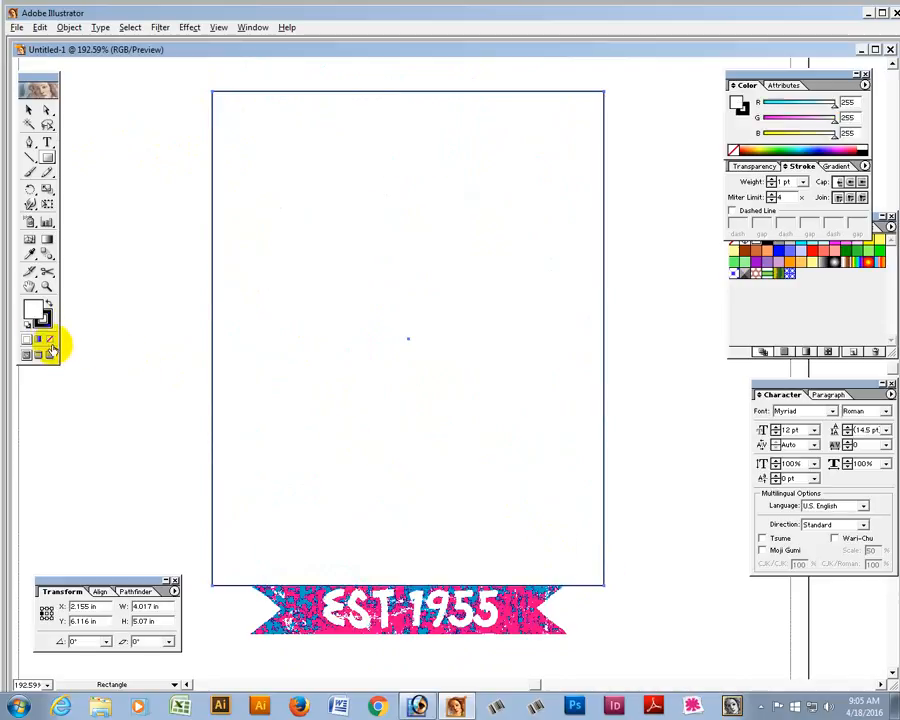
{"action": "left_click", "coordinate": [50, 343]}
{"action": "key", "text": "x"}
- Stretch the rectangle down to the base of the EST 1955 banner and trim its top edge, making it about 5.52 in high
{"action": "scroll", "coordinate": [311, 510], "scroll_direction": "down", "scroll_amount": 5}
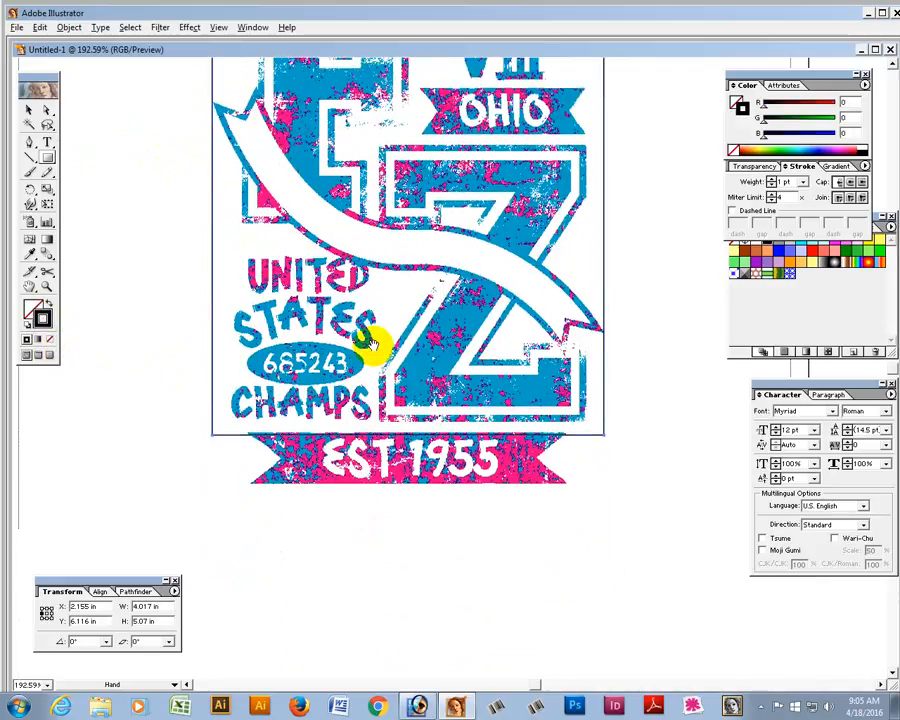
{"action": "left_click", "coordinate": [47, 205]}
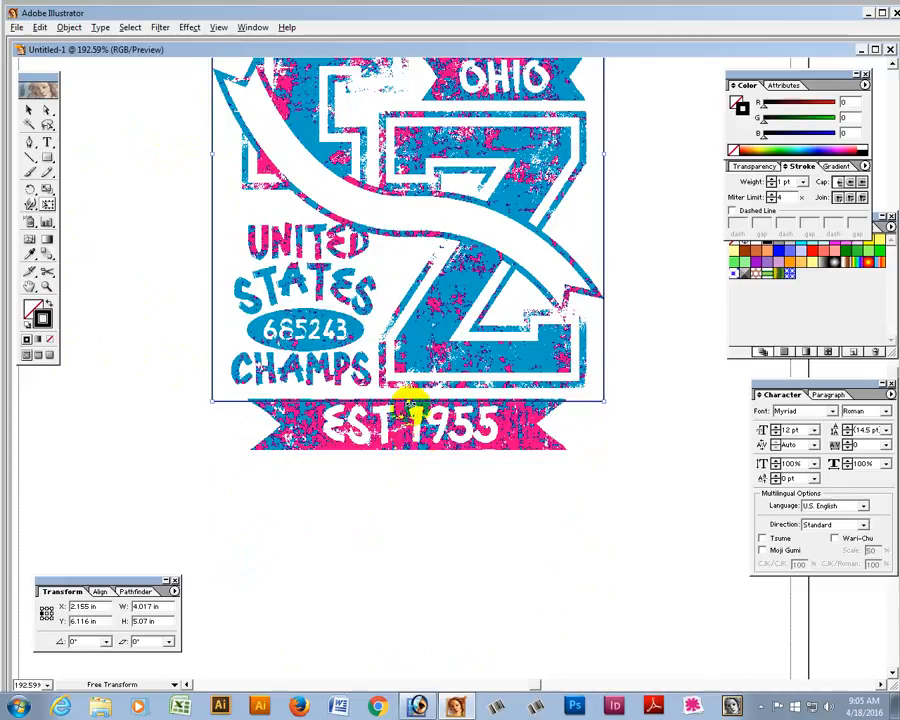
{"action": "left_click_drag", "start_coordinate": [409, 399], "coordinate": [412, 448]}
{"action": "key", "text": "space"}
{"action": "left_click_drag", "start_coordinate": [458, 309], "coordinate": [456, 526]}
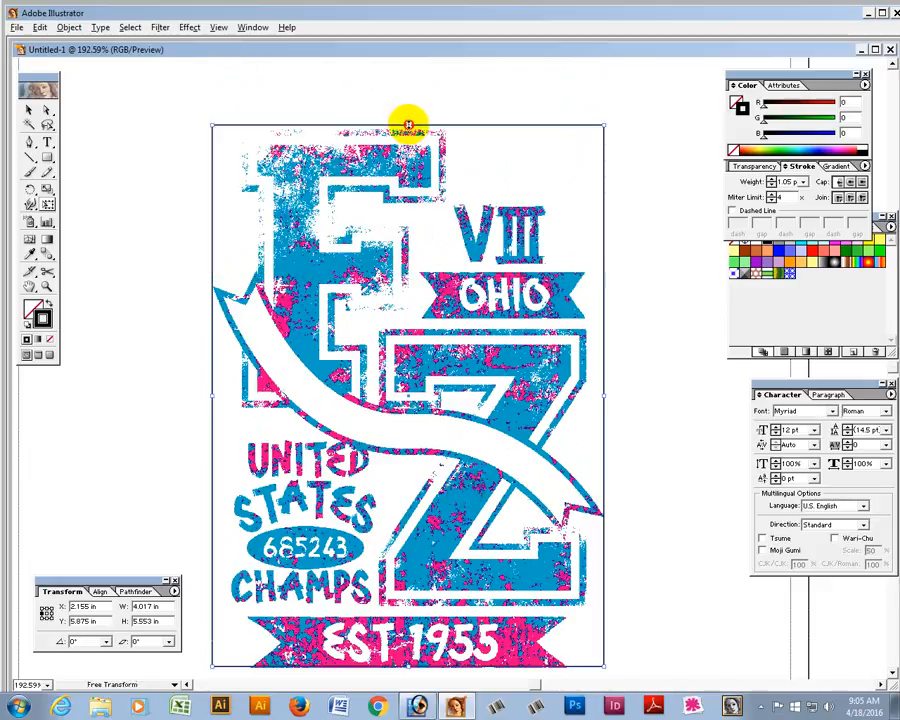
{"action": "left_click_drag", "start_coordinate": [408, 124], "coordinate": [408, 128]}
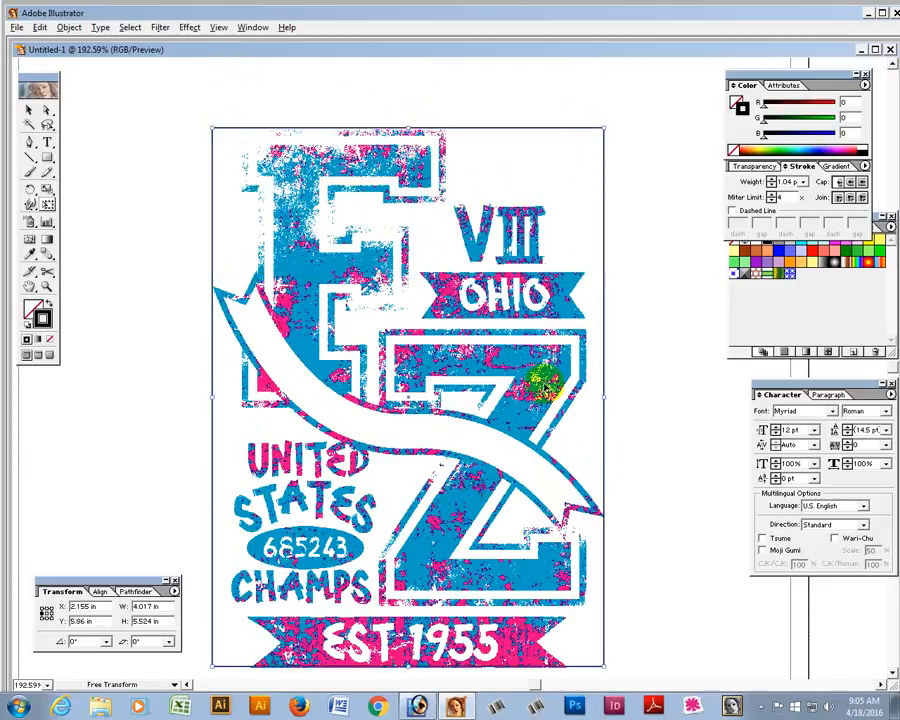
{"action": "key", "text": "space"}
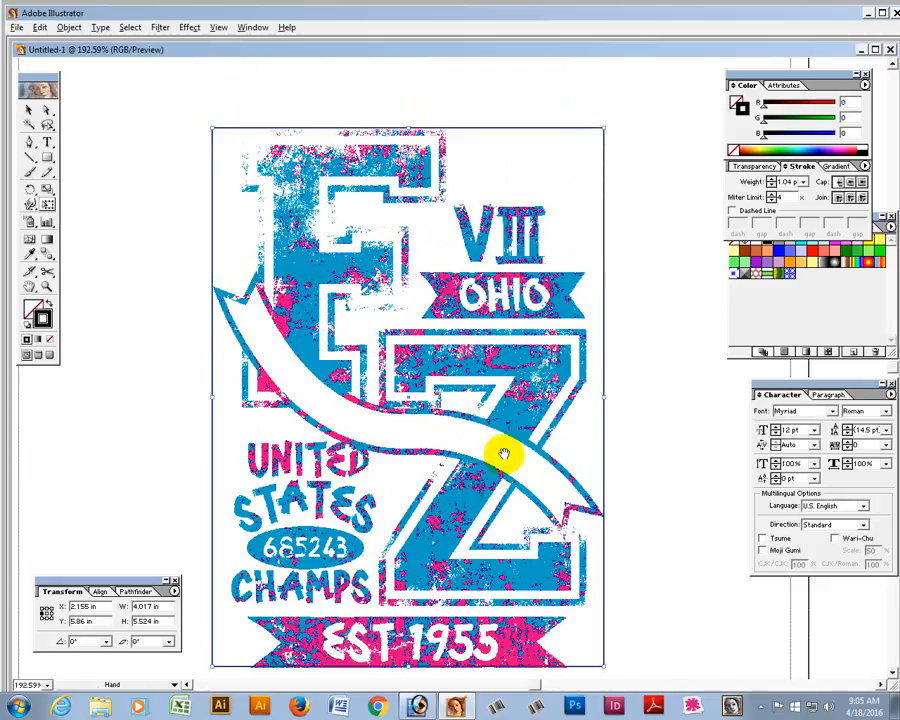
{"action": "left_click", "coordinate": [28, 110]}
{"action": "left_click", "coordinate": [208, 116]}
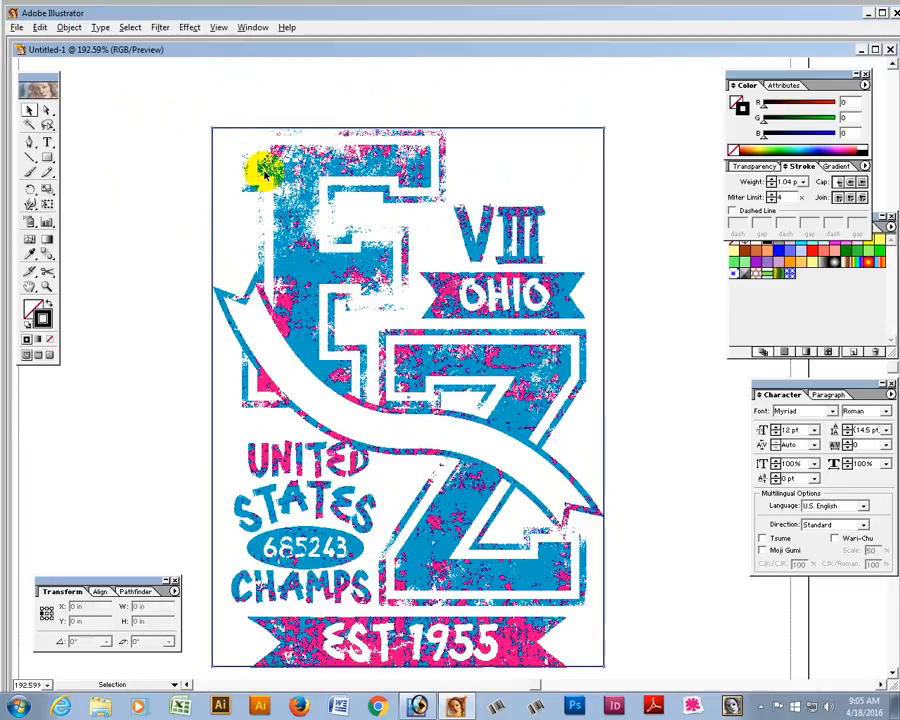
- Check the dimensions of the rectangular frame around the graphic
{"action": "left_click", "coordinate": [258, 172]}
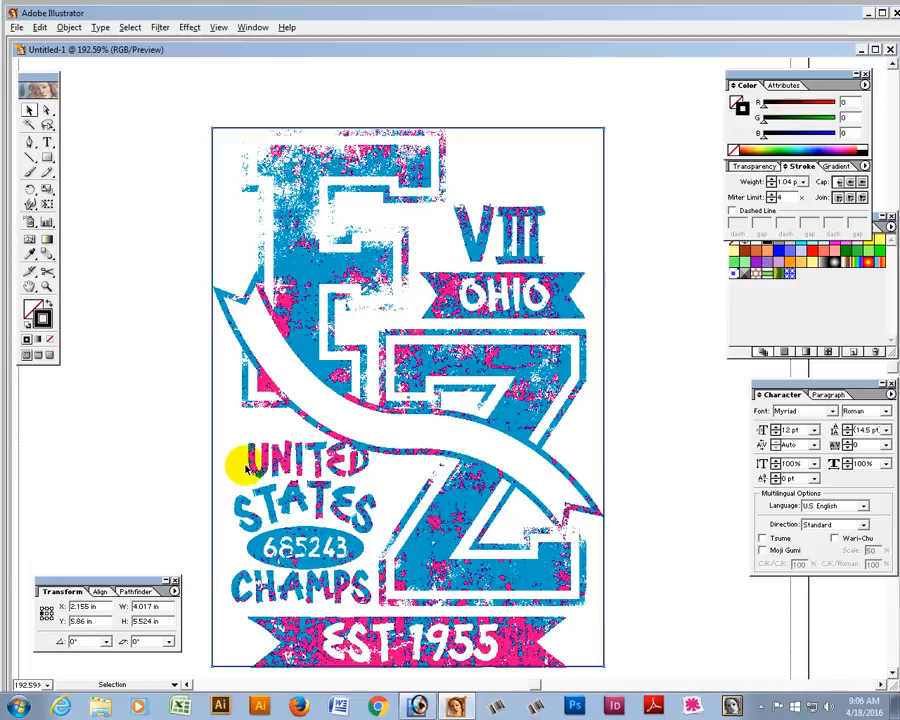
{"action": "left_click", "coordinate": [135, 176]}
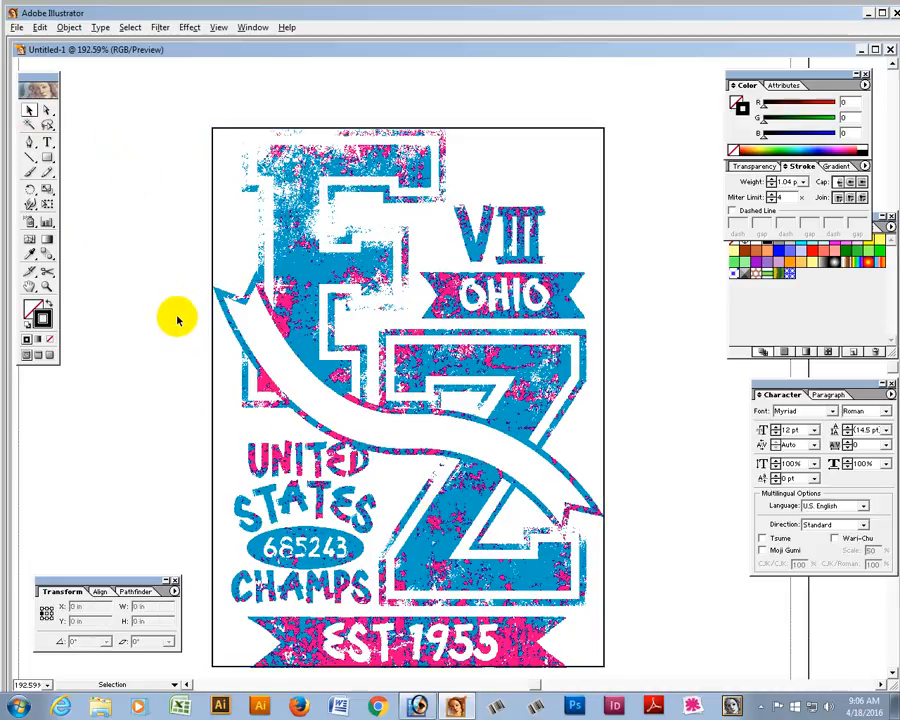
{"action": "key", "text": "ctrl+a"}
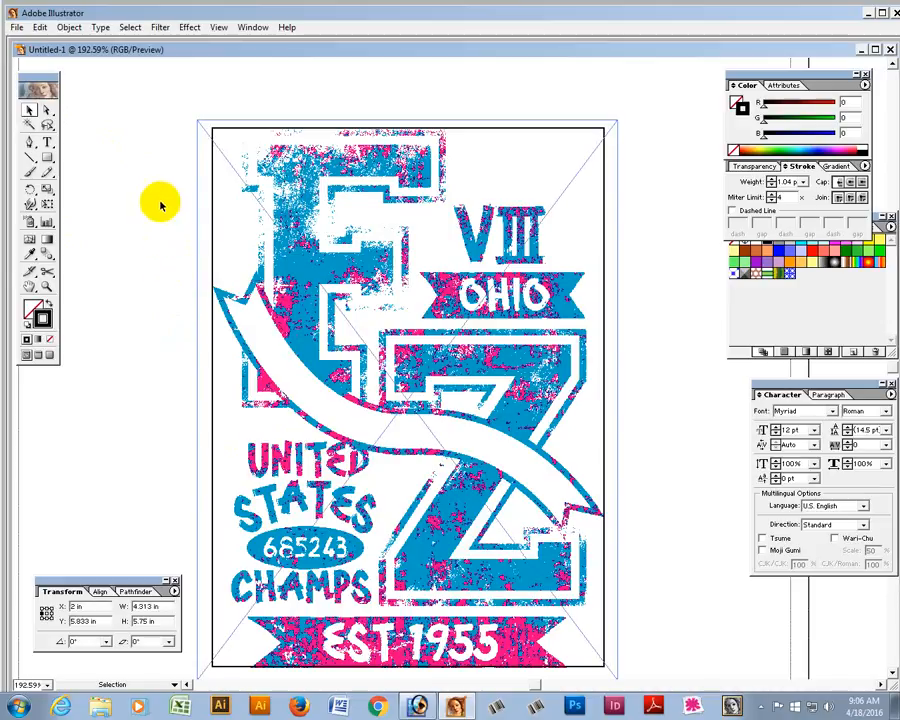
{"action": "left_click_drag", "start_coordinate": [161, 188], "coordinate": [255, 282]}
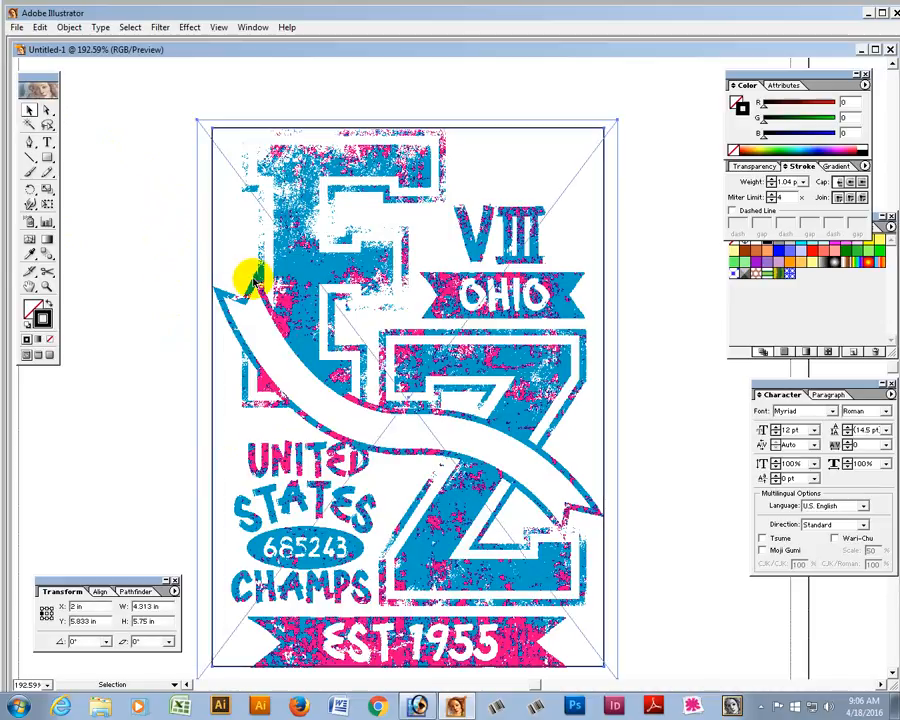
{"action": "left_click", "coordinate": [160, 180]}
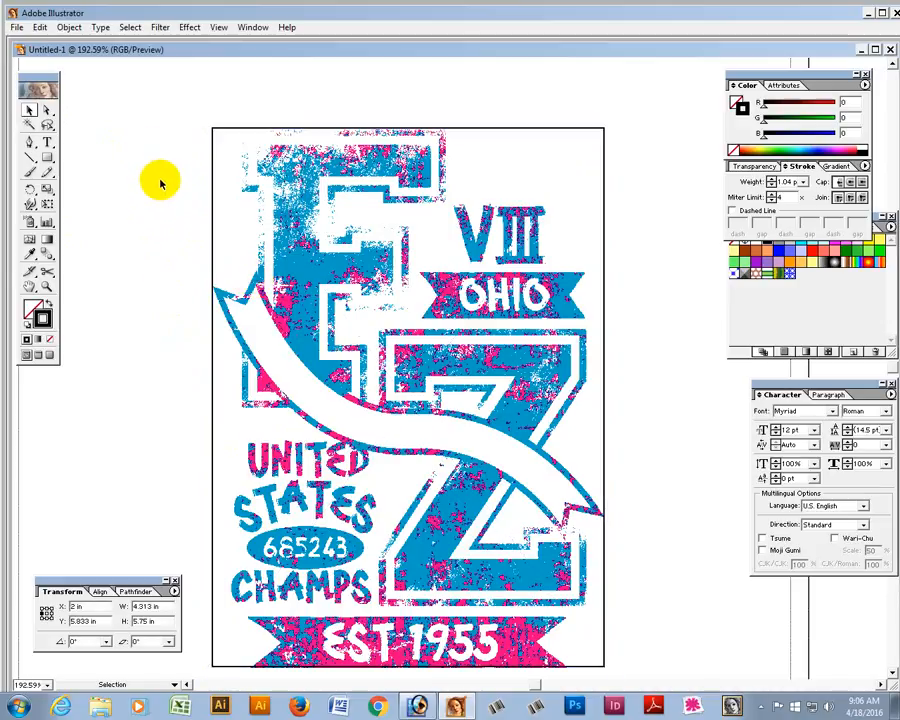
{"action": "left_click", "coordinate": [50, 110]}
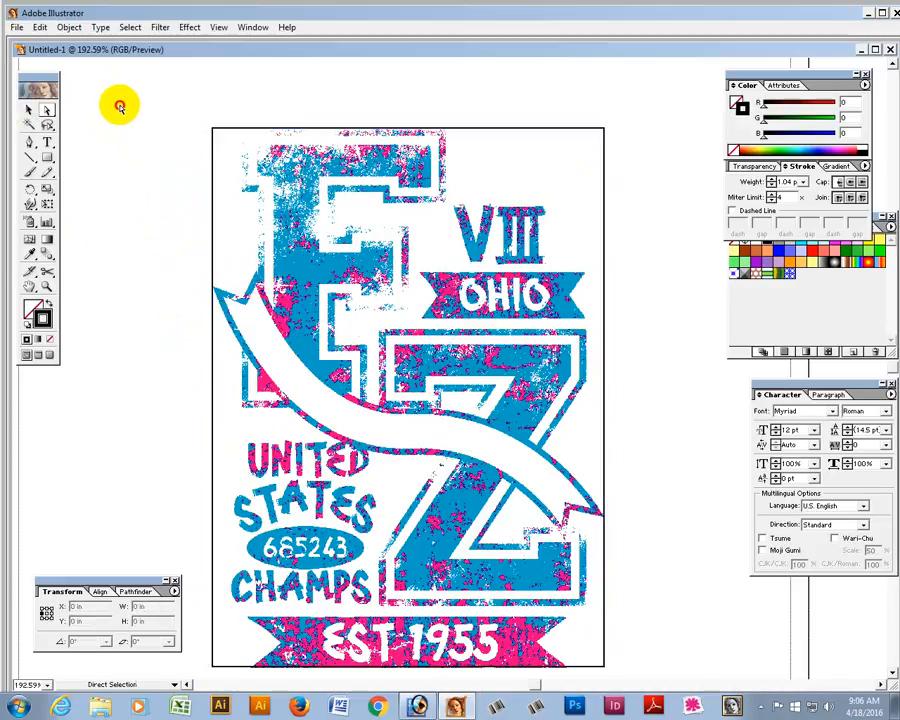
{"action": "left_click", "coordinate": [239, 140]}
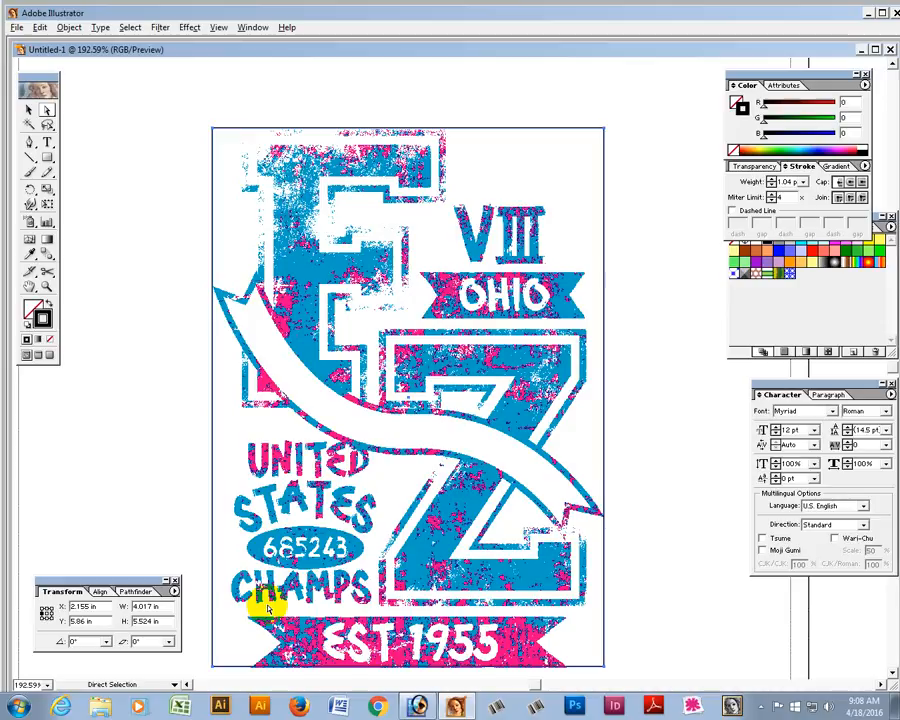
- Try to scale the placed graphic and its frame together uniformly by 149.365%, including strokes and effects
{"action": "left_click", "coordinate": [28, 109]}
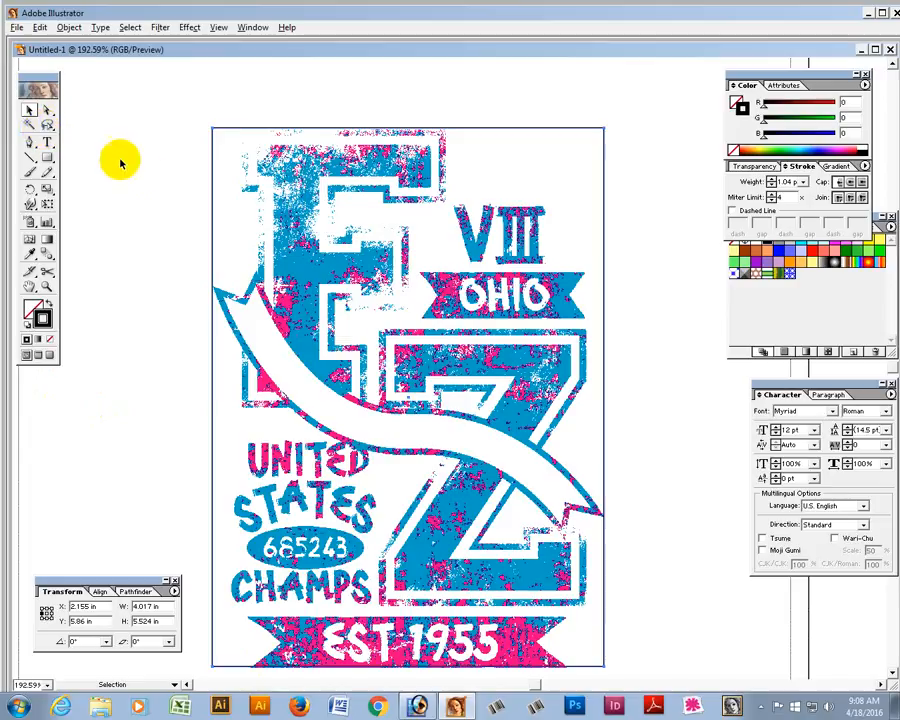
{"action": "left_click", "coordinate": [301, 315]}
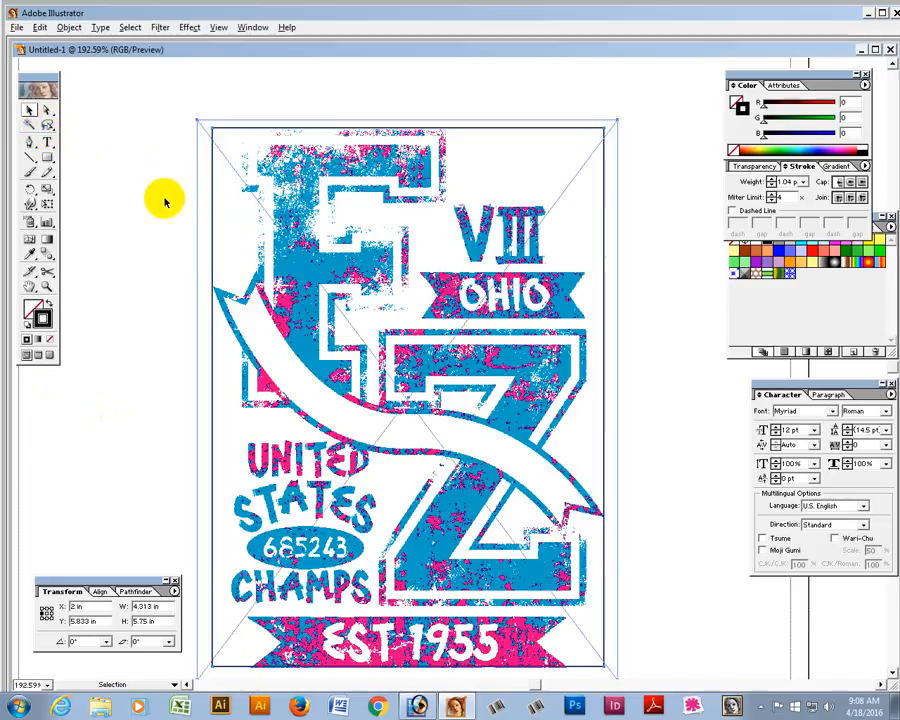
{"action": "left_click_drag", "start_coordinate": [153, 195], "coordinate": [300, 330]}
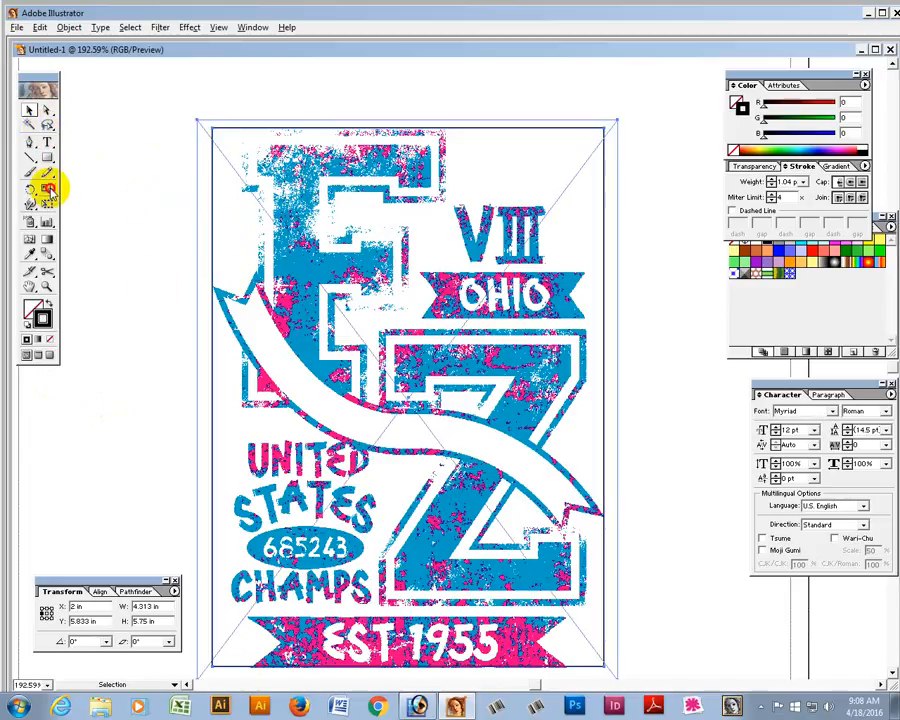
{"action": "double_click", "coordinate": [47, 188]}
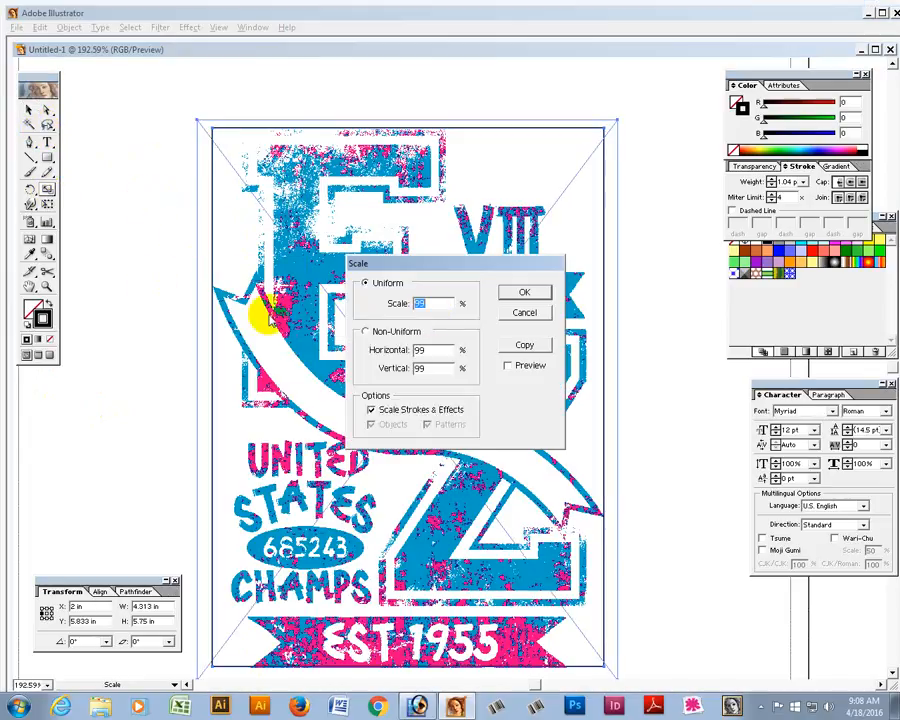
{"action": "type", "text": "149.365"}
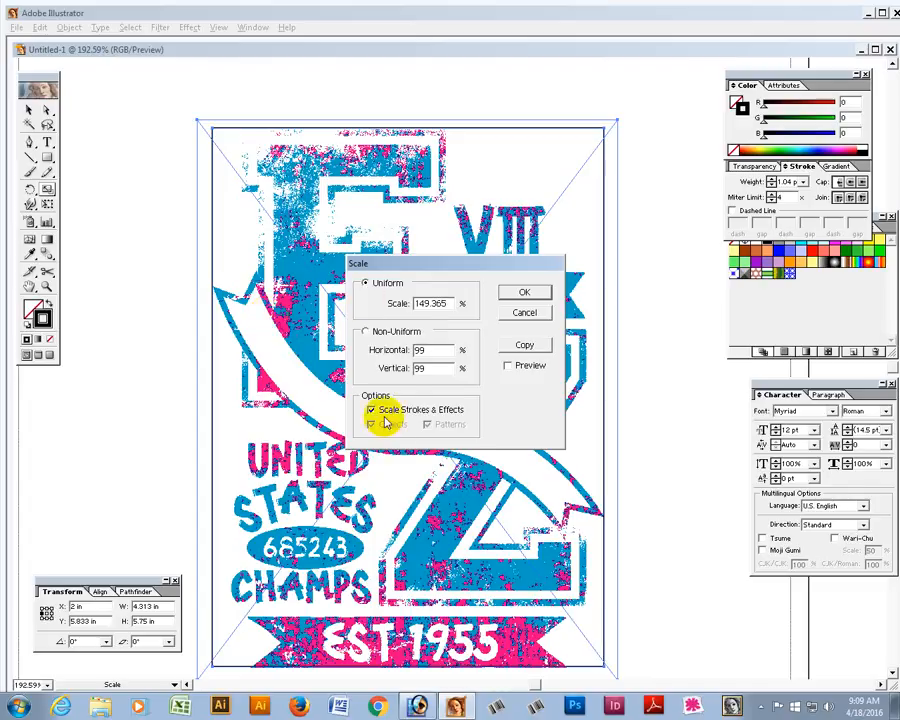
{"action": "left_click", "coordinate": [524, 292]}
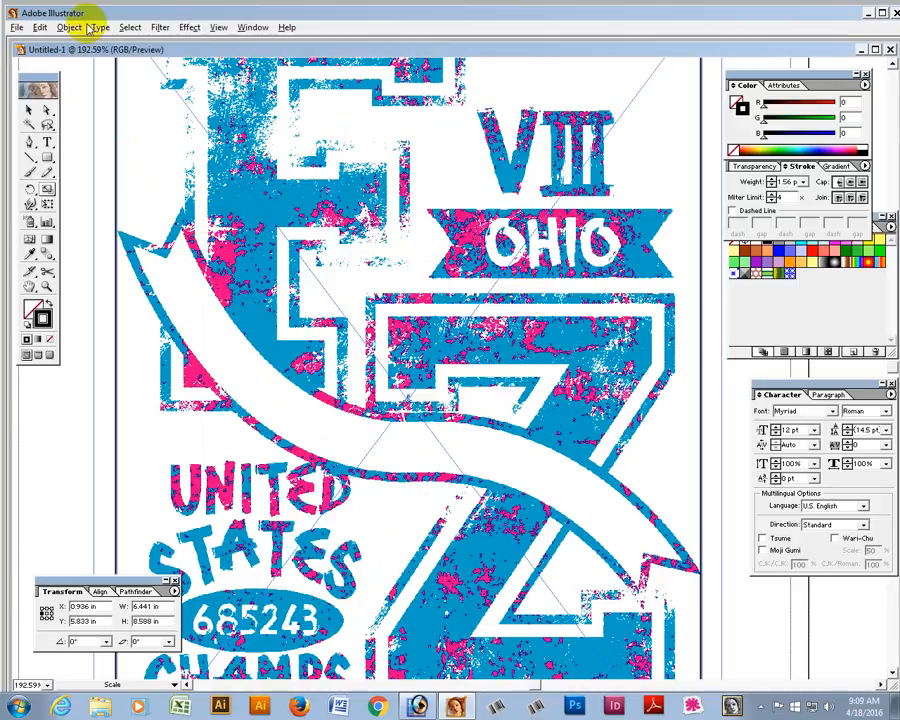
{"action": "left_click", "coordinate": [29, 110]}
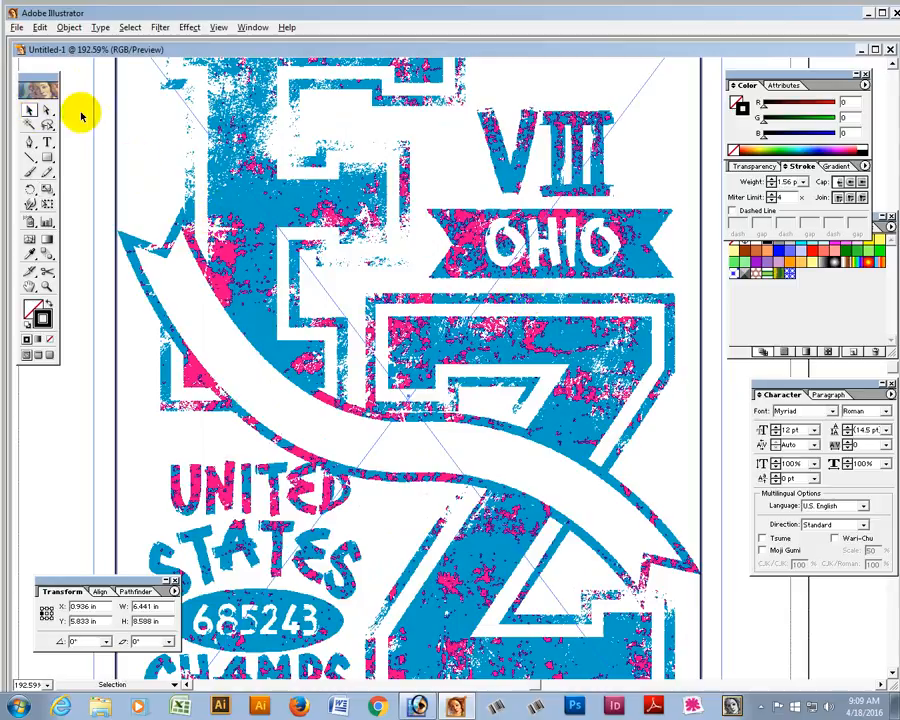
{"action": "left_click", "coordinate": [87, 121]}
{"action": "left_click", "coordinate": [394, 301], "text": "ctrl+alt"}
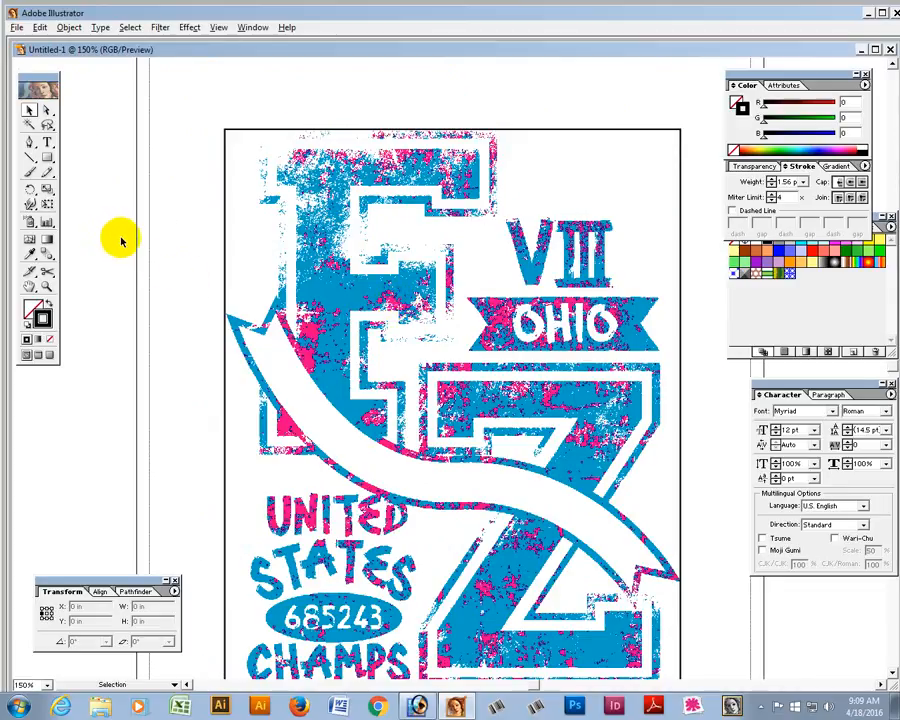
{"action": "key", "text": "ctrl+z"}
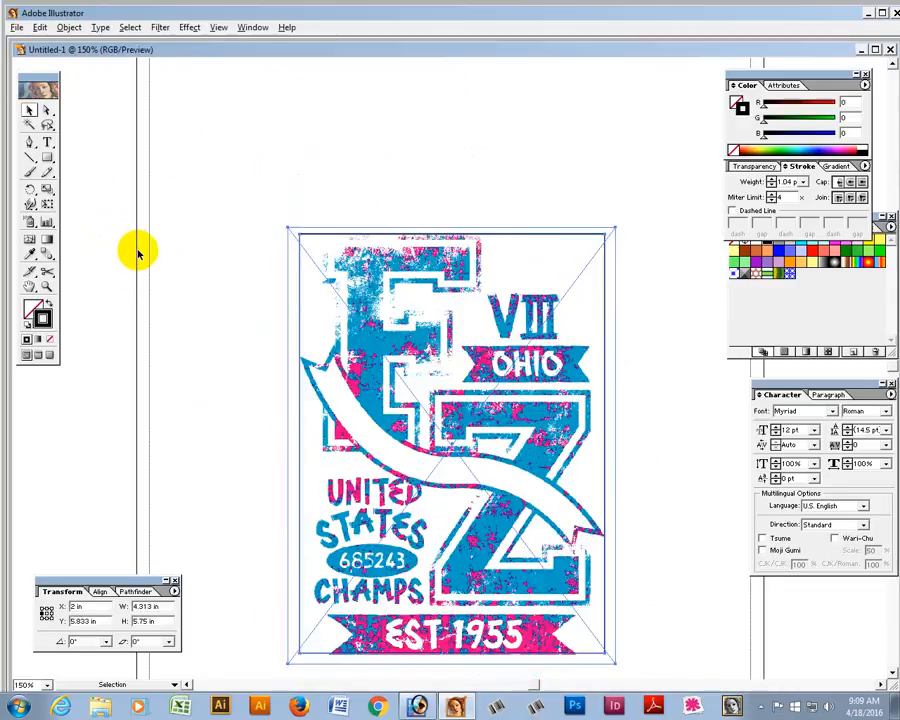
- Scale the graphic and its frame non-uniformly by 149.365% horizontally and 126.719% vertically, including strokes and effects
{"action": "double_click", "coordinate": [45, 190]}
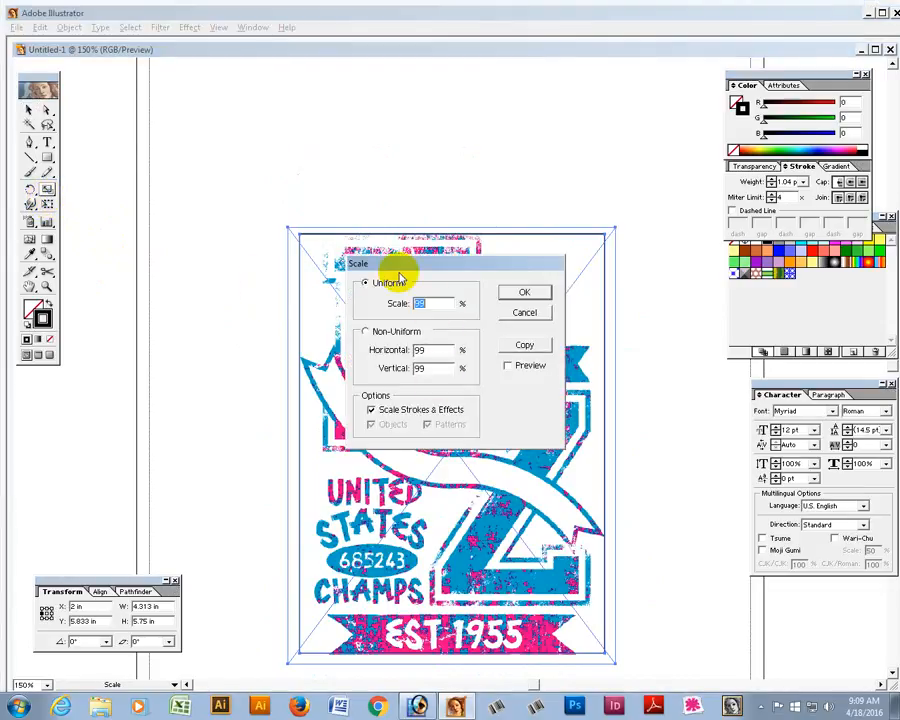
{"action": "type", "text": "100"}
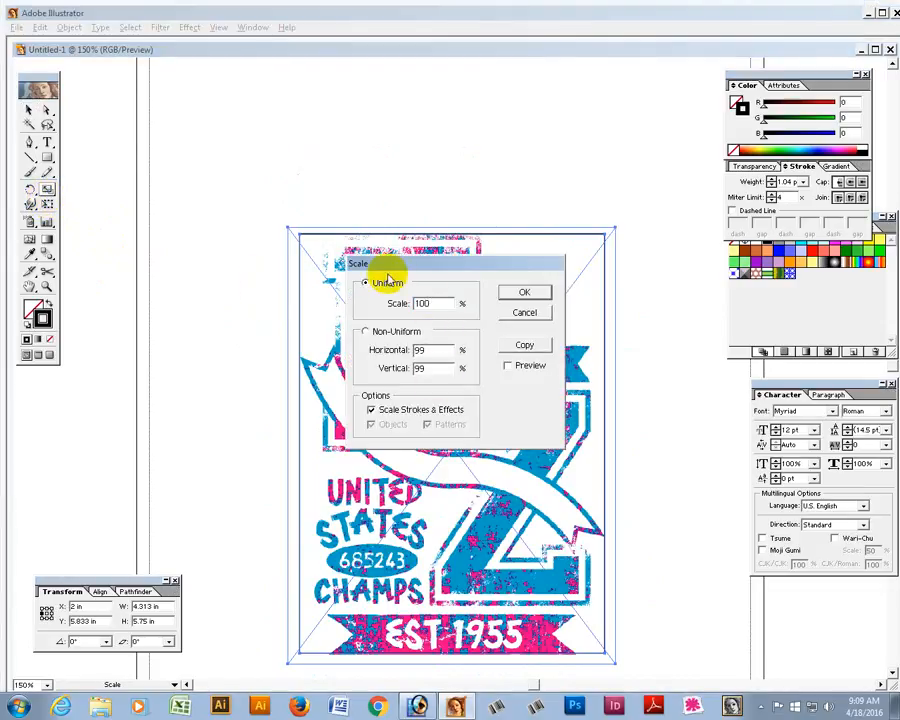
{"action": "key", "text": "Tab"}
{"action": "double_click", "coordinate": [425, 350]}
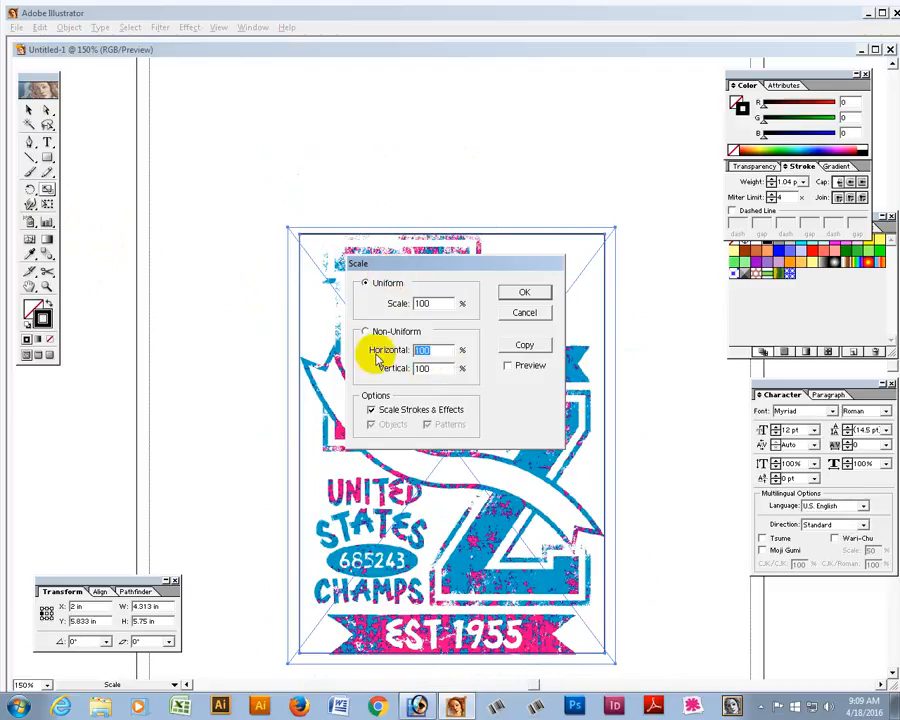
{"action": "type", "text": "1"}
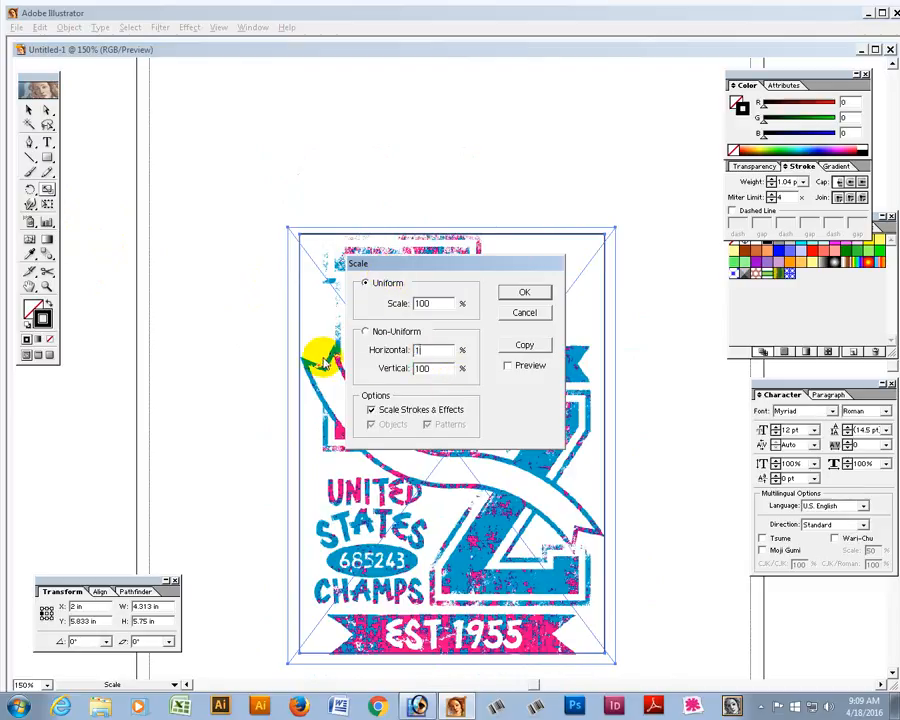
{"action": "type", "text": "49.365"}
{"action": "key", "text": "Tab"}
{"action": "key", "text": "Tab"}
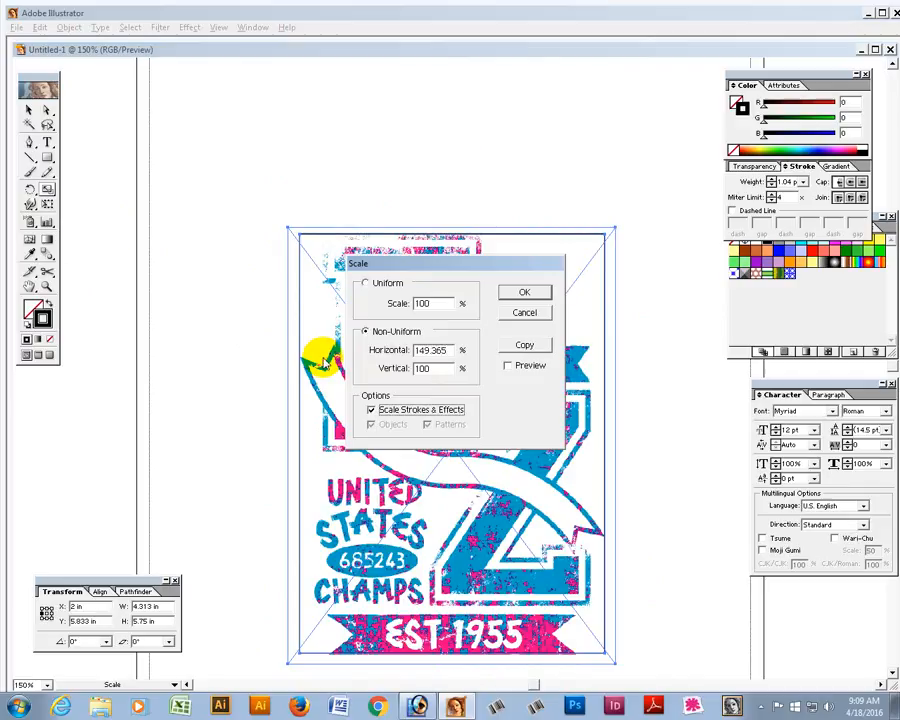
{"action": "left_click_drag", "start_coordinate": [440, 369], "coordinate": [320, 369]}
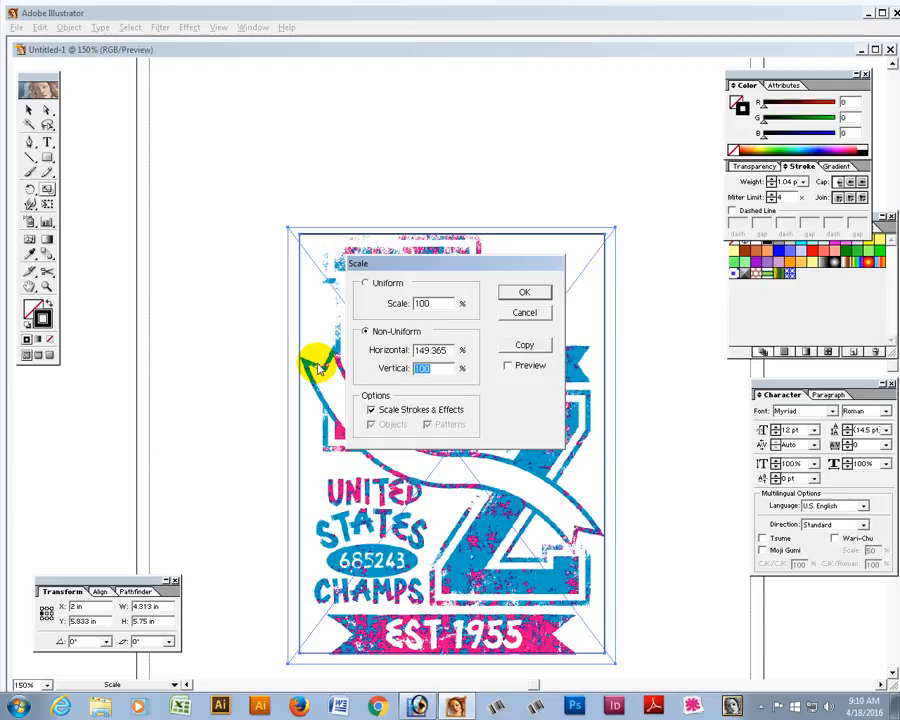
{"action": "type", "text": "126.719"}
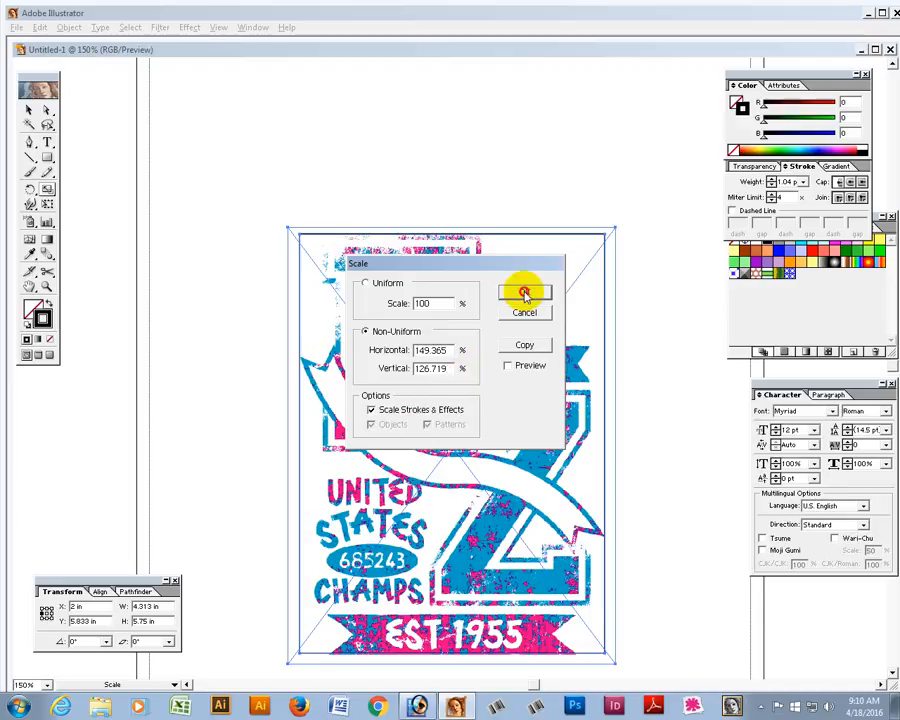
{"action": "left_click", "coordinate": [522, 292]}
- Check the width and height of the scaled rectangular frame around the graphic
{"action": "left_click", "coordinate": [47, 116]}
{"action": "left_click", "coordinate": [180, 116]}
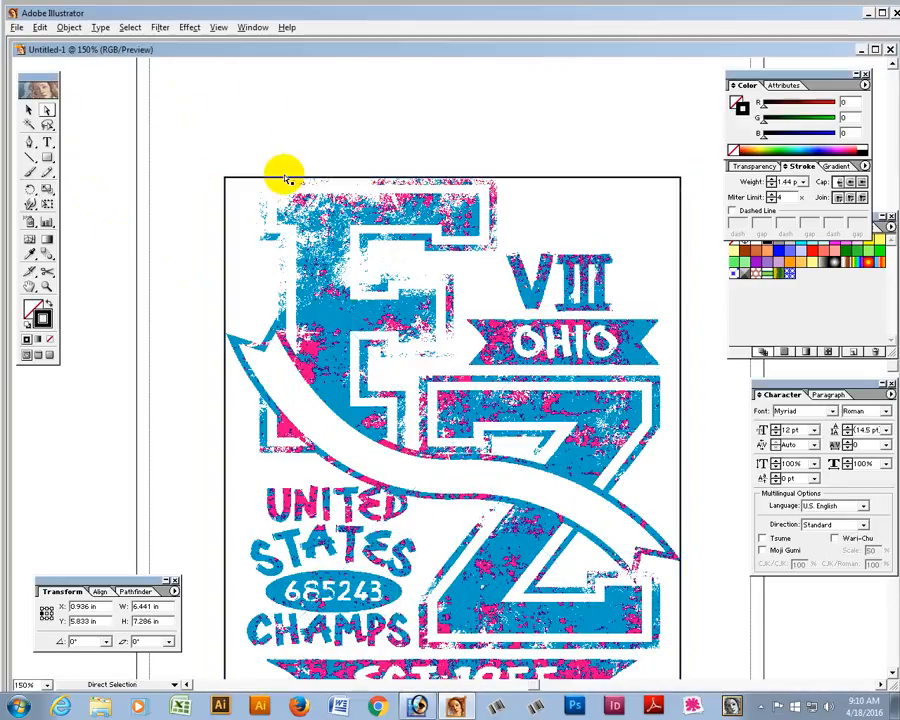
{"action": "left_click_drag", "start_coordinate": [341, 332], "coordinate": [341, 264]}
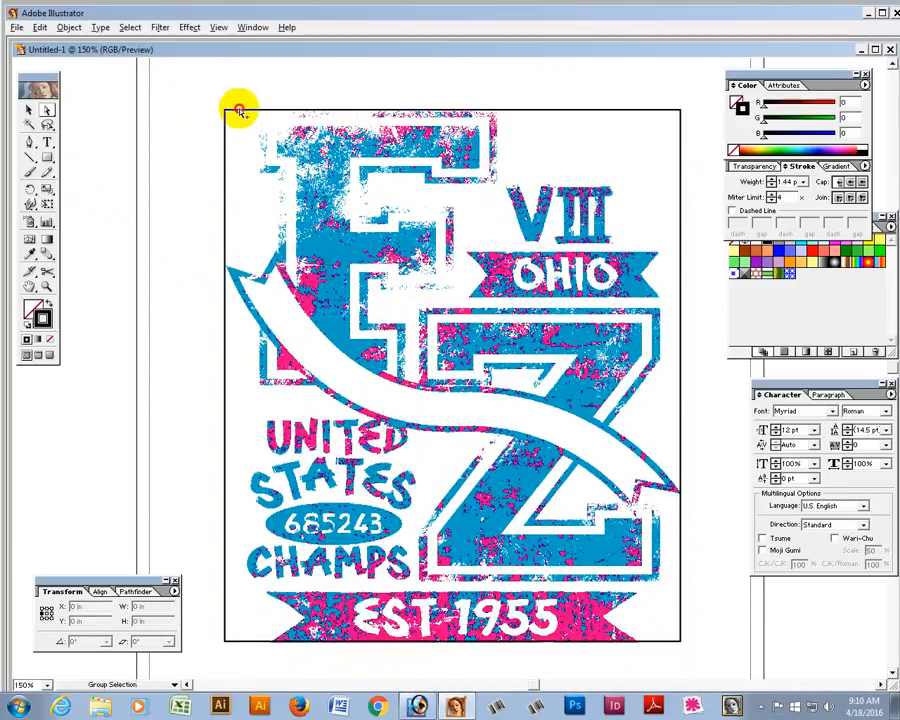
{"action": "left_click", "coordinate": [224, 128]}
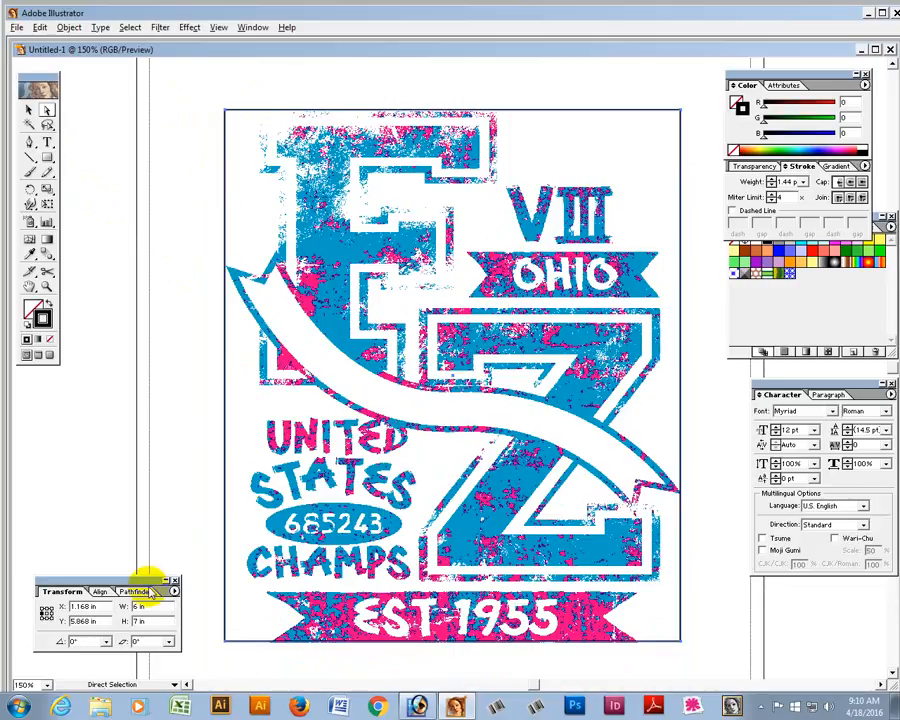
{"action": "double_click", "coordinate": [139, 621]}
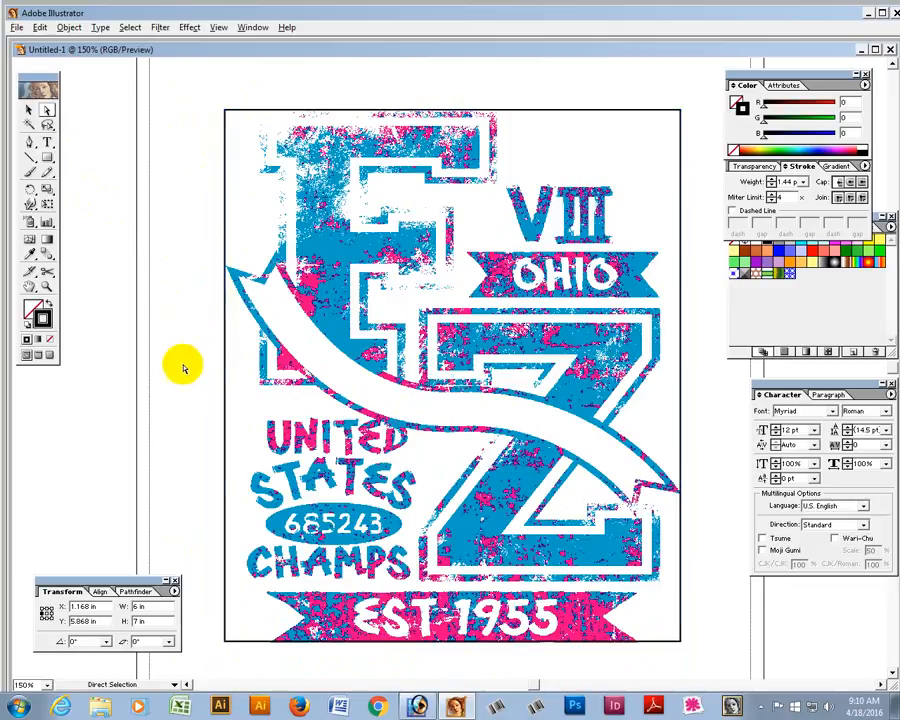
- Remove the stroke from the rectangular frame around the graphic
{"action": "left_click", "coordinate": [203, 333]}
{"action": "left_click_drag", "start_coordinate": [208, 337], "coordinate": [238, 360]}
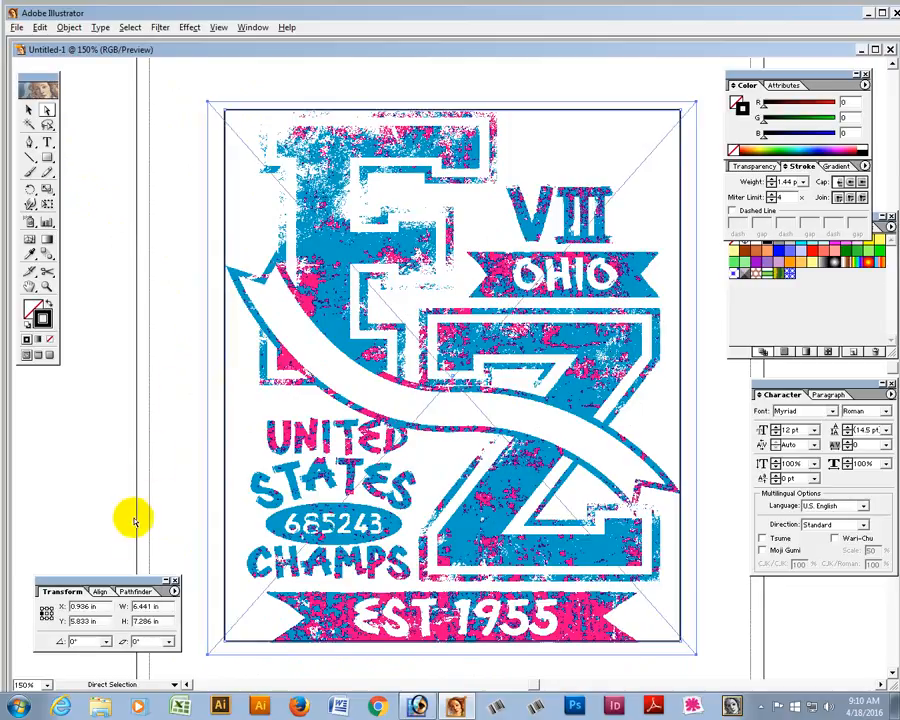
{"action": "left_click", "coordinate": [50, 340]}
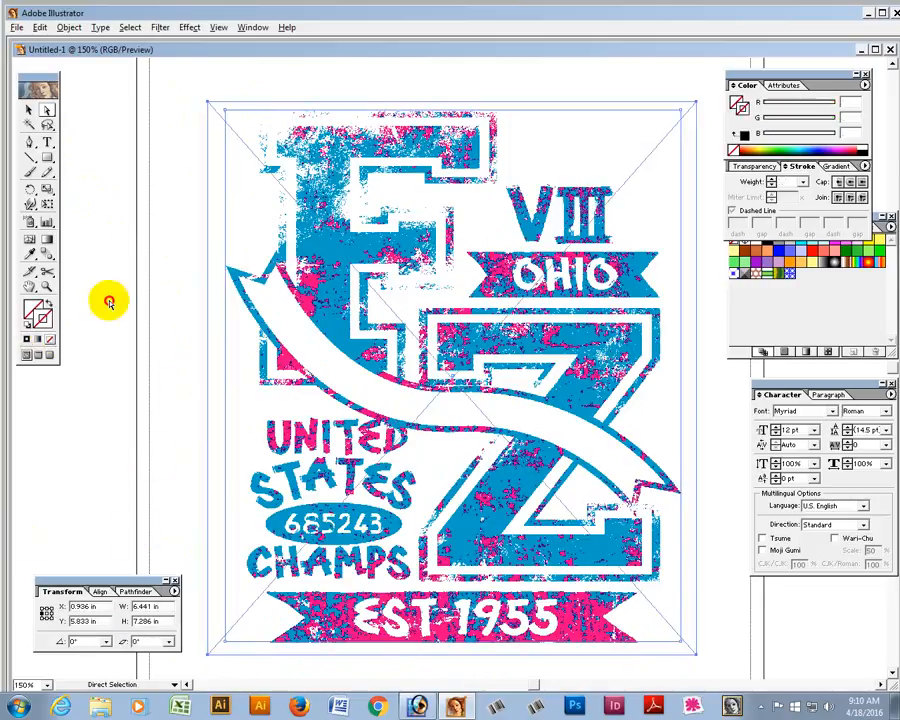
{"action": "left_click", "coordinate": [110, 301]}
- Move the graphic together with its frame off the artboard to the blank area beside it, at about X 9.81 in, Y 8.625 in
{"action": "left_click", "coordinate": [473, 351], "text": "ctrl+alt"}
{"action": "left_click", "coordinate": [473, 351], "text": "ctrl+alt"}
{"action": "left_click_drag", "start_coordinate": [436, 366], "coordinate": [150, 255]}
{"action": "left_click", "coordinate": [29, 110]}
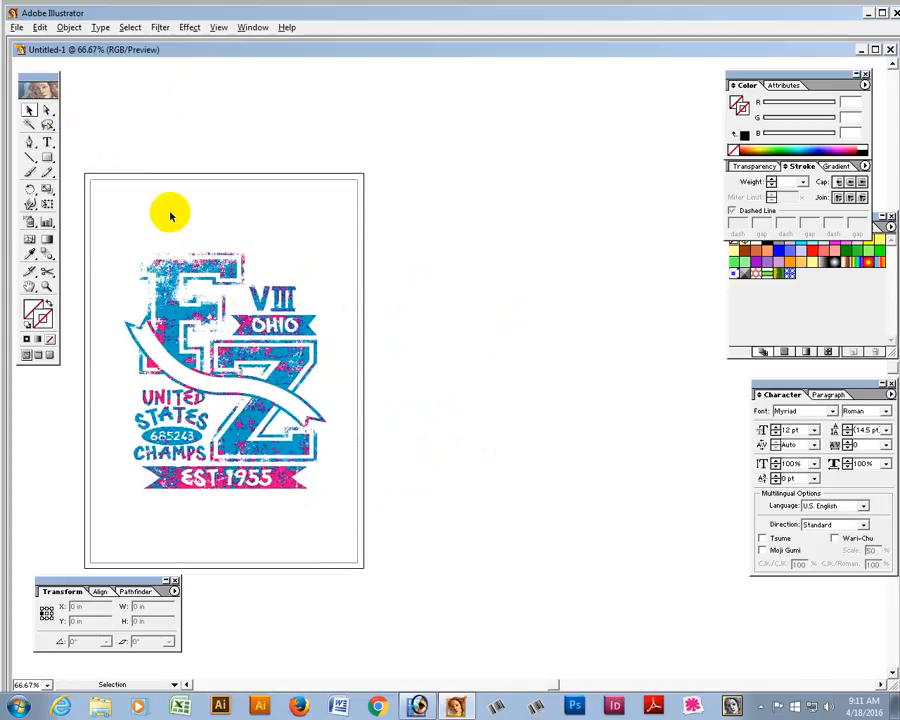
{"action": "left_click", "coordinate": [201, 283]}
{"action": "left_click_drag", "start_coordinate": [203, 327], "coordinate": [494, 234]}
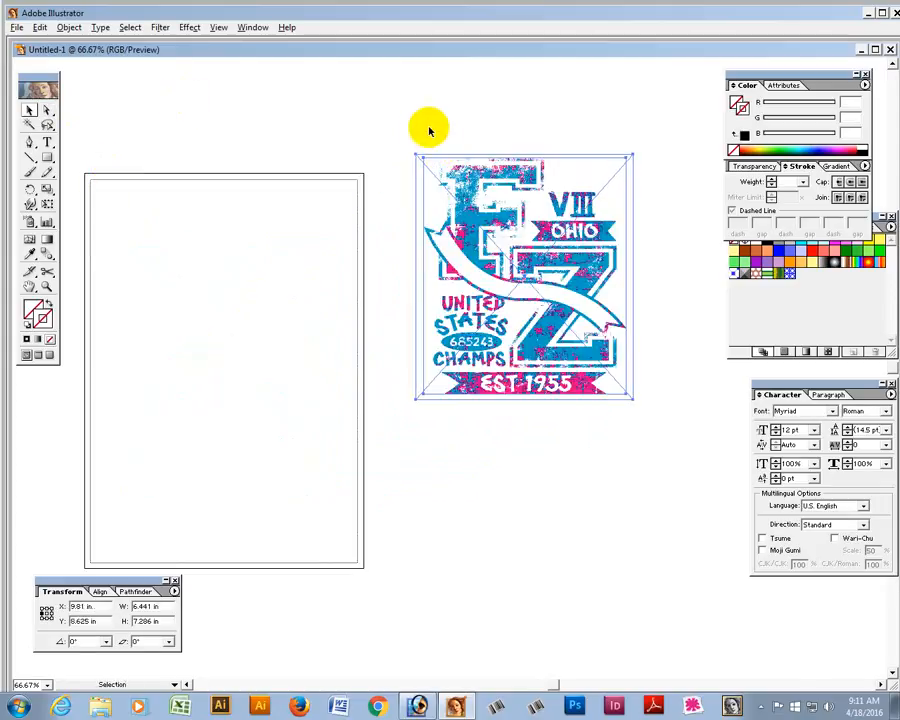
{"action": "left_click", "coordinate": [438, 128]}
{"action": "left_click_drag", "start_coordinate": [450, 130], "coordinate": [288, 178]}
{"action": "left_click", "coordinate": [331, 202]}
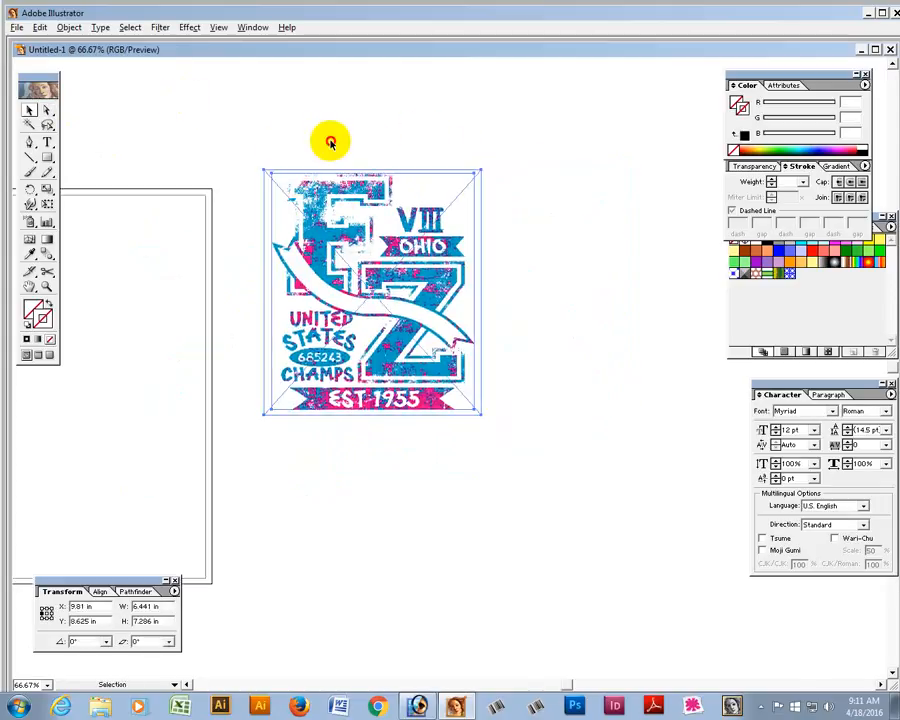
{"action": "left_click", "coordinate": [331, 143]}
- Open the CMYK Illustrator file from the Student folder on Local Disk (F:)
{"action": "key", "text": "ctrl+o"}
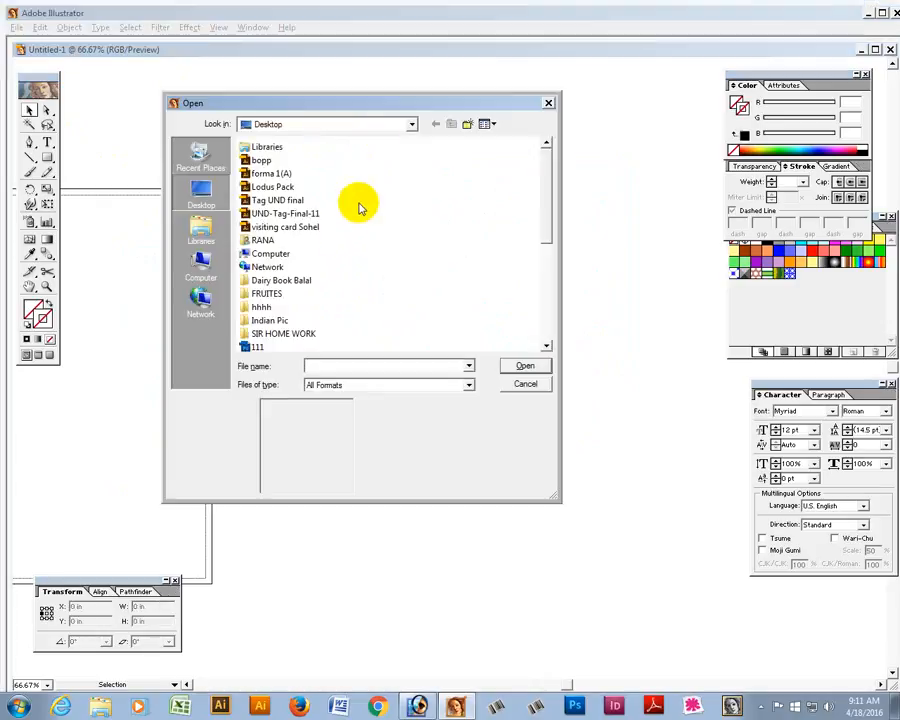
{"action": "left_click", "coordinate": [262, 174]}
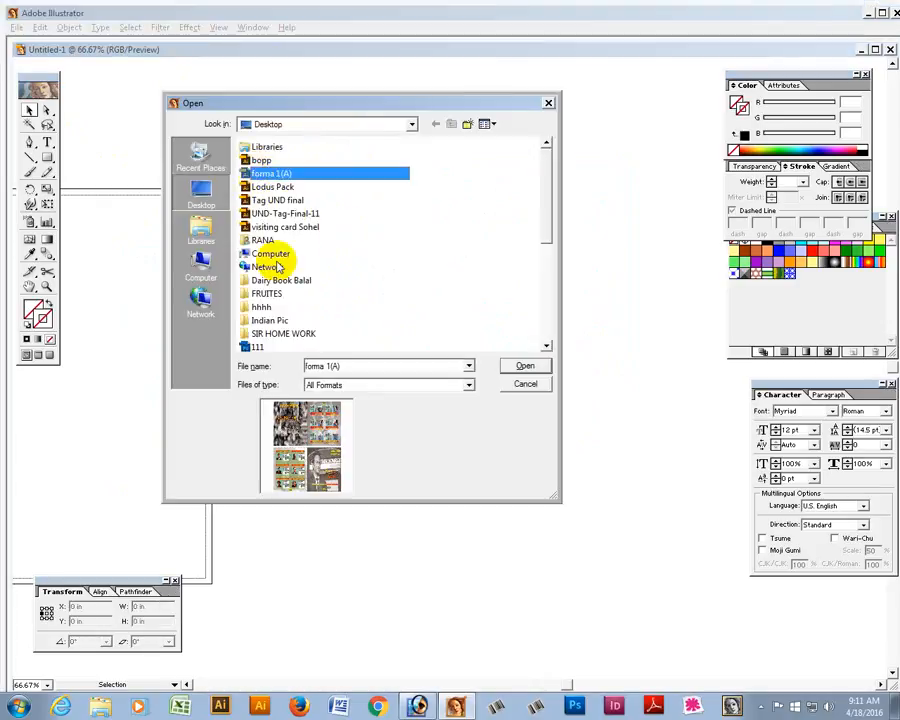
{"action": "left_click", "coordinate": [263, 187]}
{"action": "left_click", "coordinate": [279, 214]}
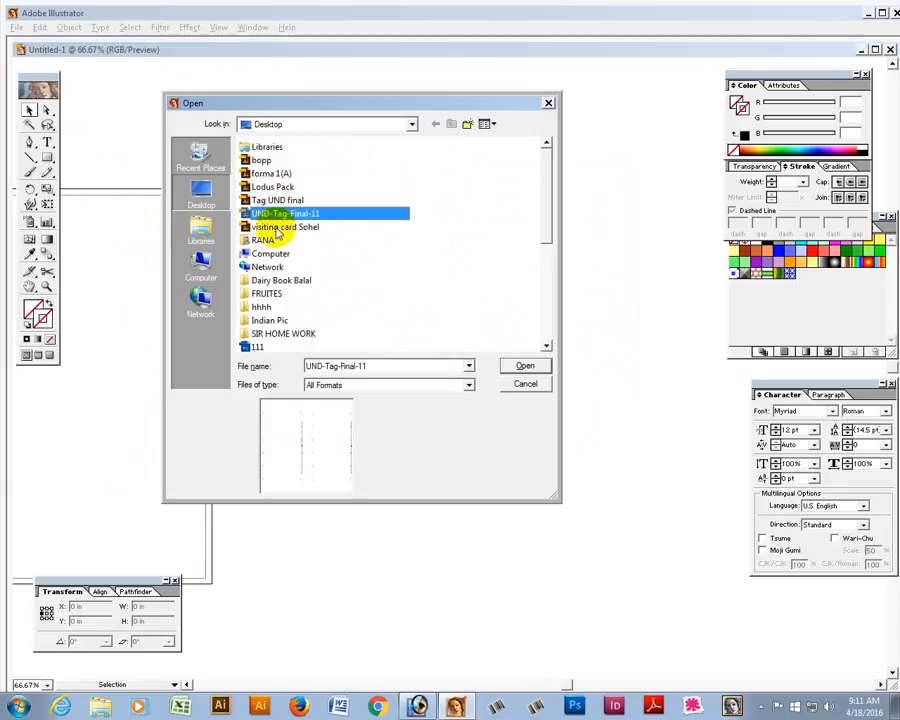
{"action": "left_click", "coordinate": [278, 230]}
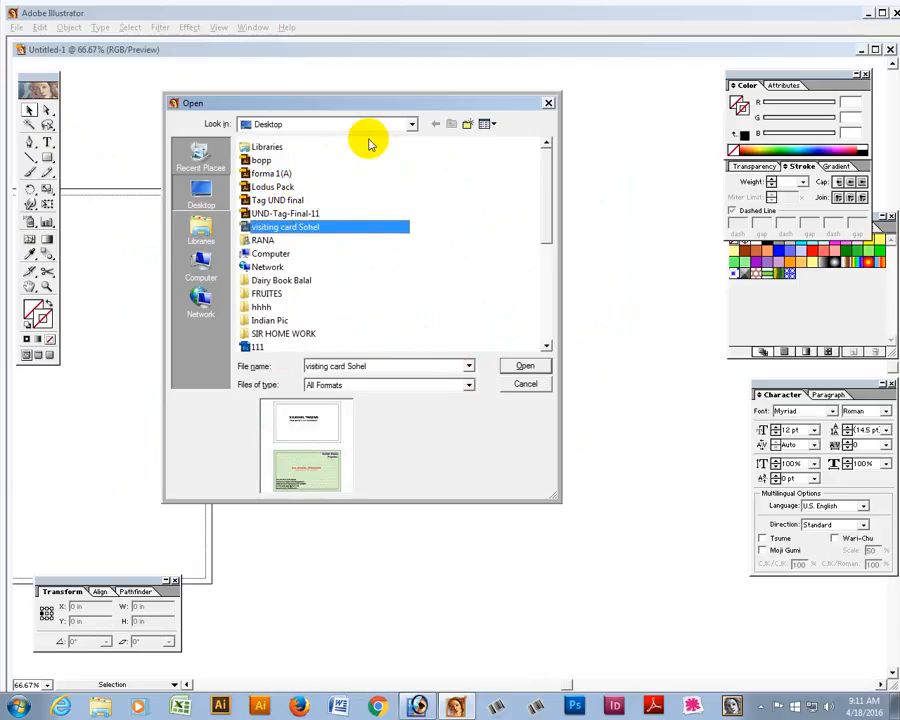
{"action": "left_click", "coordinate": [411, 126]}
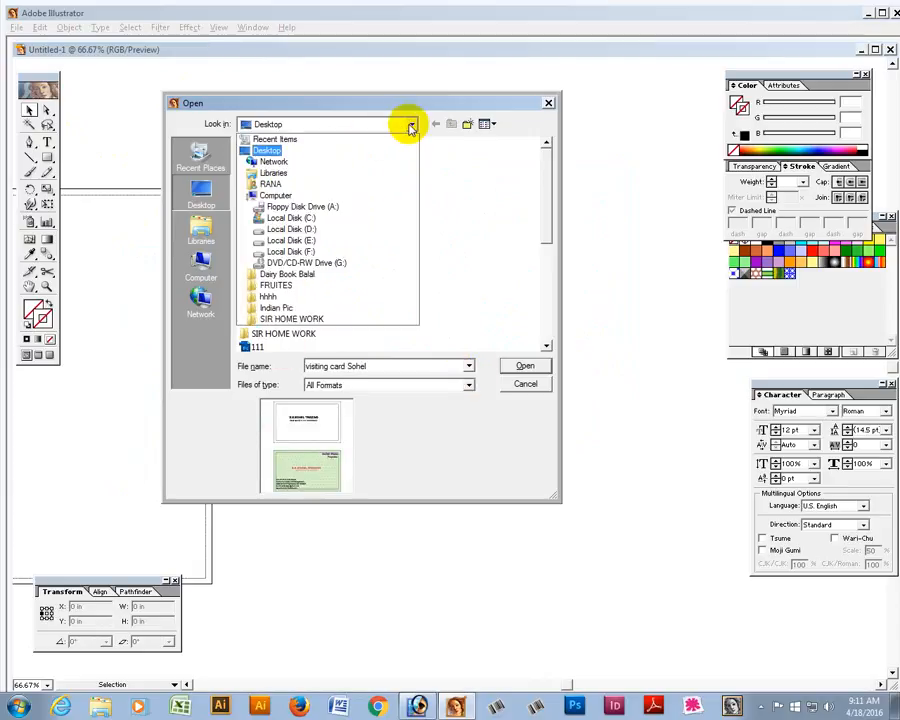
{"action": "left_click", "coordinate": [325, 255]}
{"action": "left_click", "coordinate": [267, 182]}
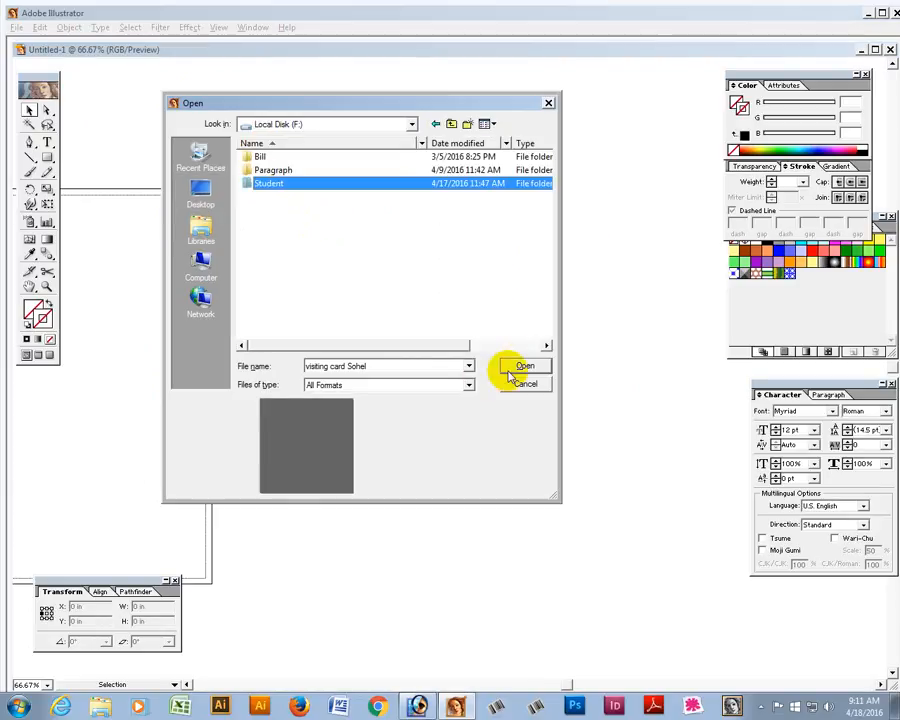
{"action": "left_click", "coordinate": [520, 365]}
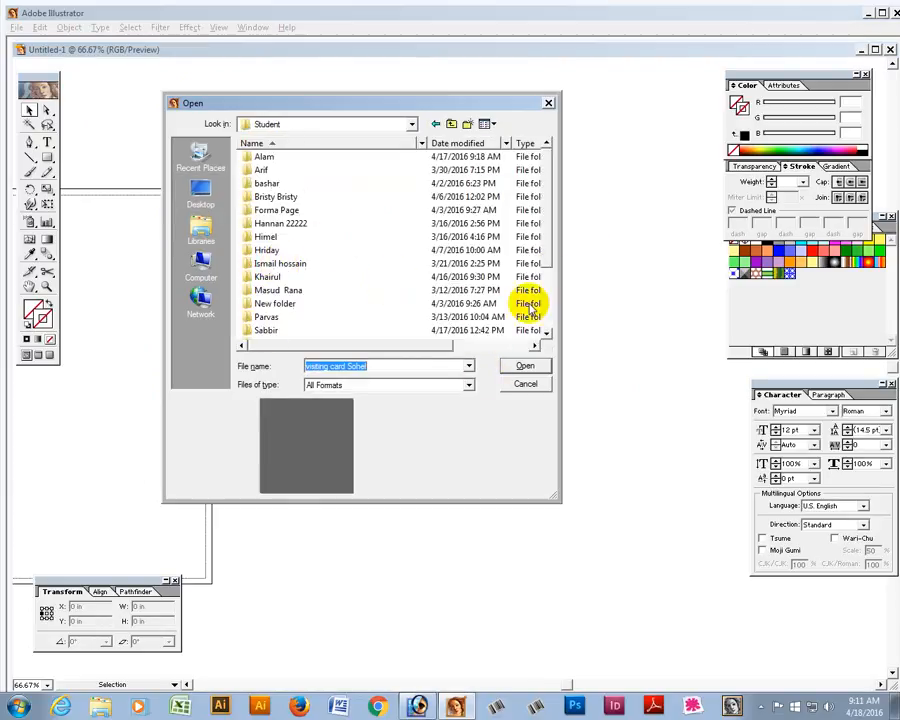
{"action": "scroll", "coordinate": [548, 258], "scroll_direction": "down", "scroll_amount": 3}
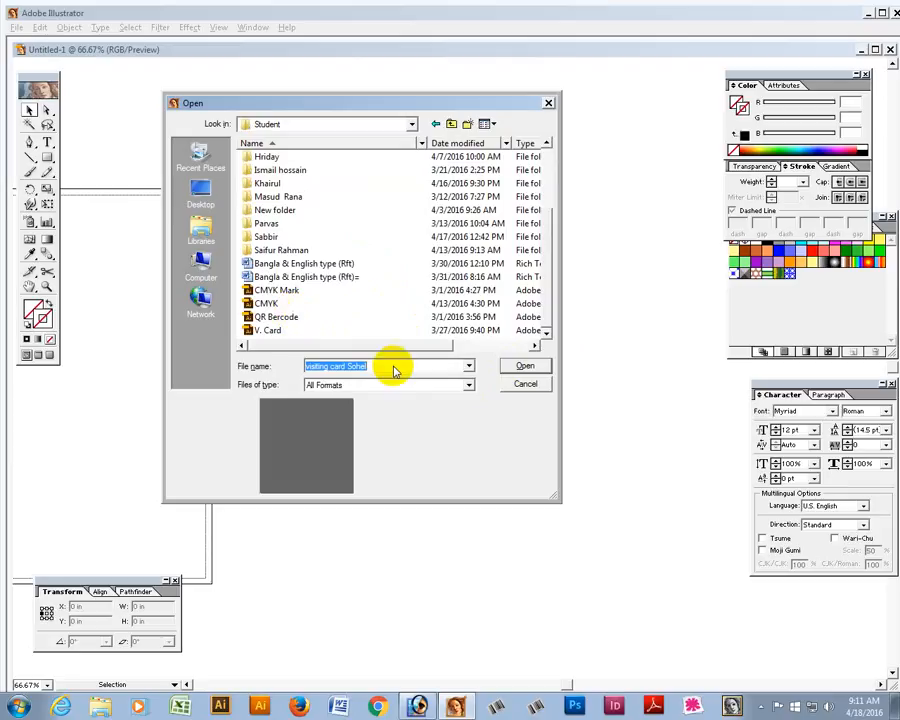
{"action": "left_click", "coordinate": [430, 303]}
{"action": "left_click", "coordinate": [510, 368]}
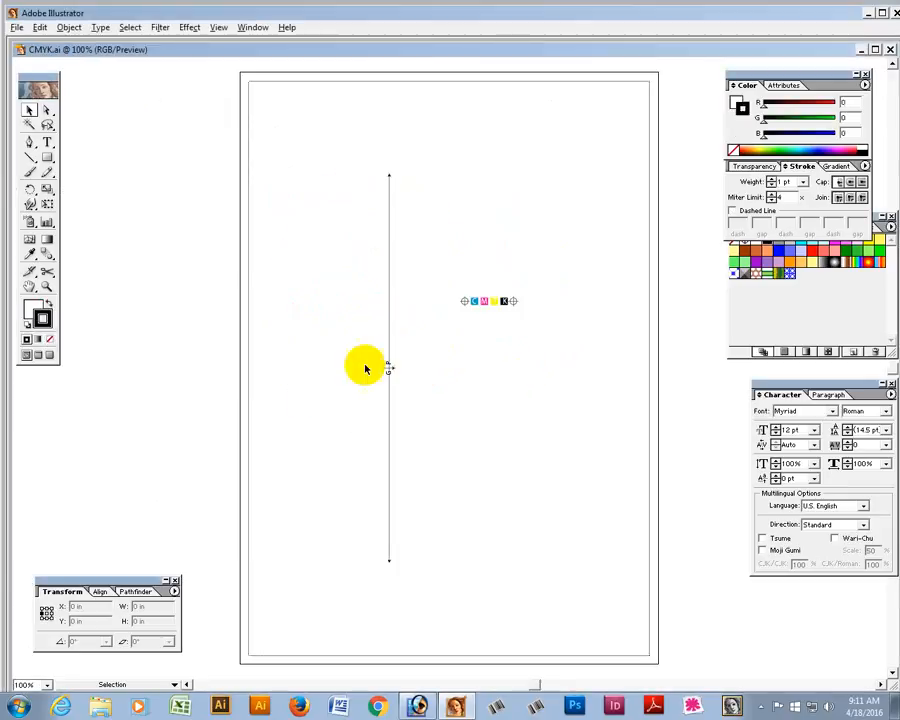
- Copy the CMYK colour strip with its registration marks, close CMYK.ai and paste the strip into the graphic's document
{"action": "left_click_drag", "start_coordinate": [425, 270], "coordinate": [547, 359]}
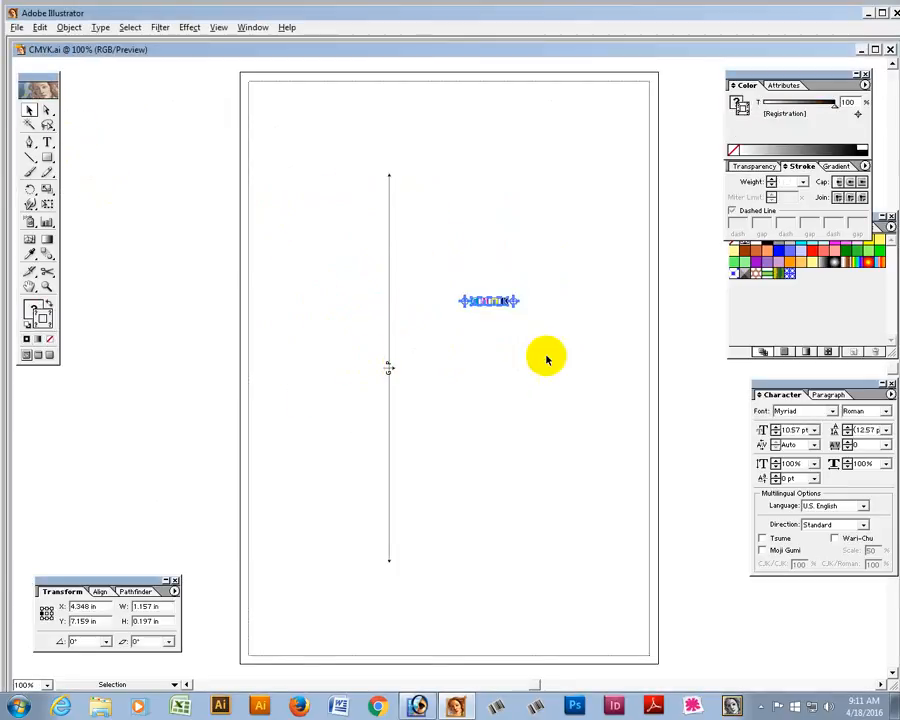
{"action": "key", "text": "ctrl+w"}
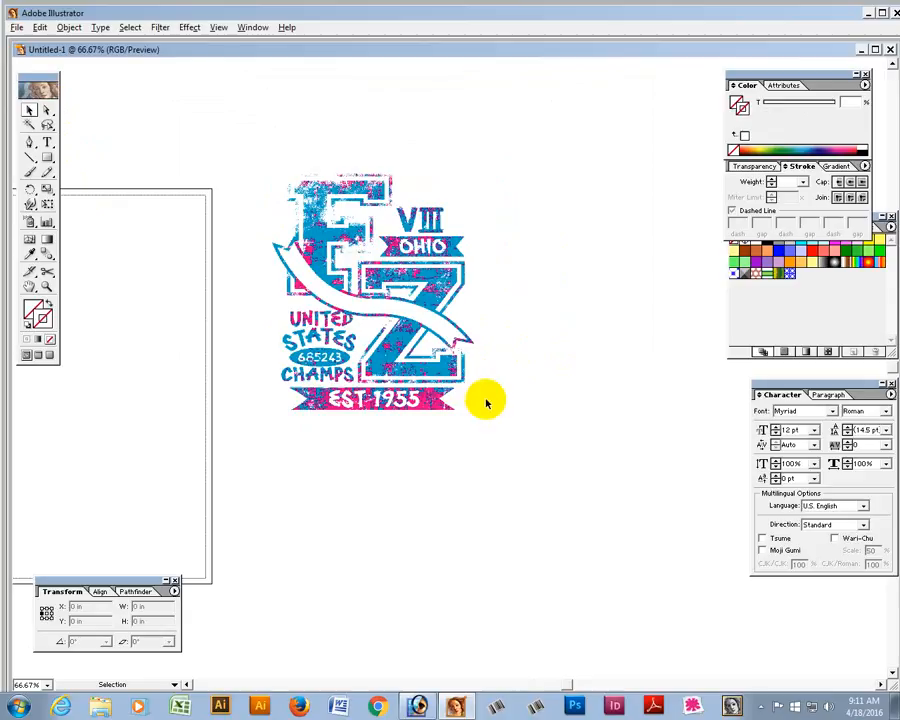
{"action": "key", "text": "ctrl+v"}
- Place copies of the CMYK mark strip at the graphic's four corners, two above it and two below it
{"action": "left_click_drag", "start_coordinate": [464, 368], "coordinate": [291, 164]}
{"action": "key", "text": "ctrl+y"}
{"action": "left_click_drag", "start_coordinate": [293, 164], "coordinate": [293, 418]}
{"action": "left_click", "coordinate": [295, 167], "text": "shift"}
{"action": "key", "text": "ctrl+y"}
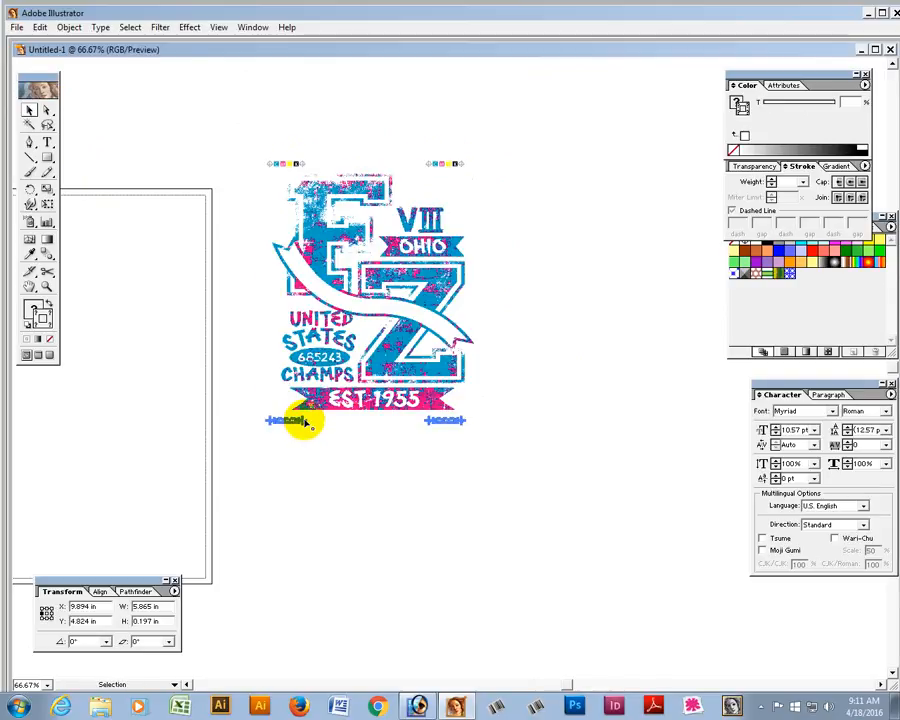
{"action": "left_click", "coordinate": [462, 512]}
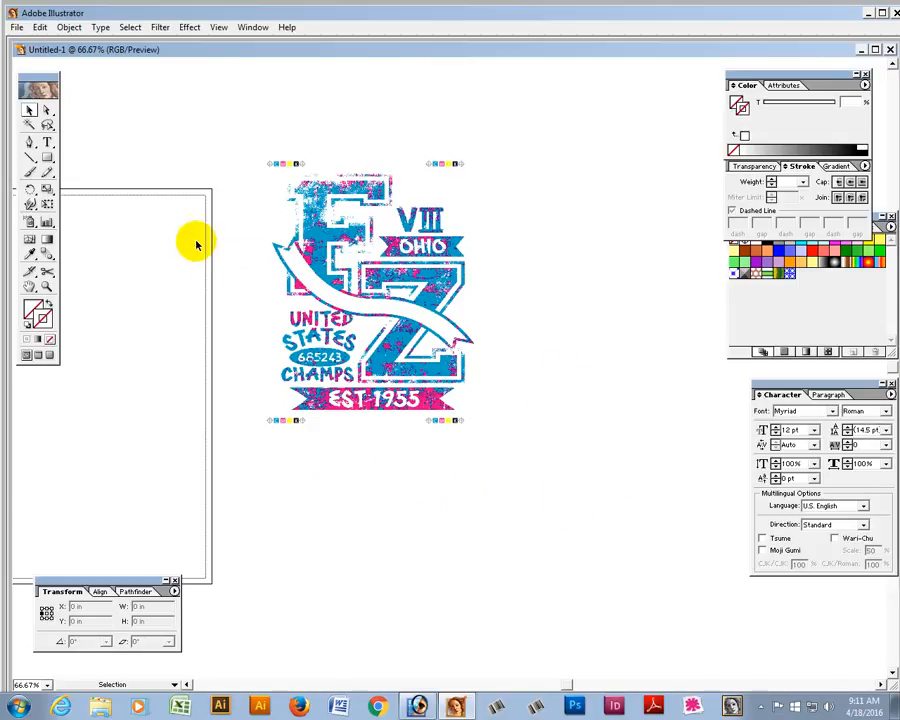
{"action": "left_click", "coordinate": [541, 462]}
{"action": "left_click_drag", "start_coordinate": [233, 125], "coordinate": [519, 514]}
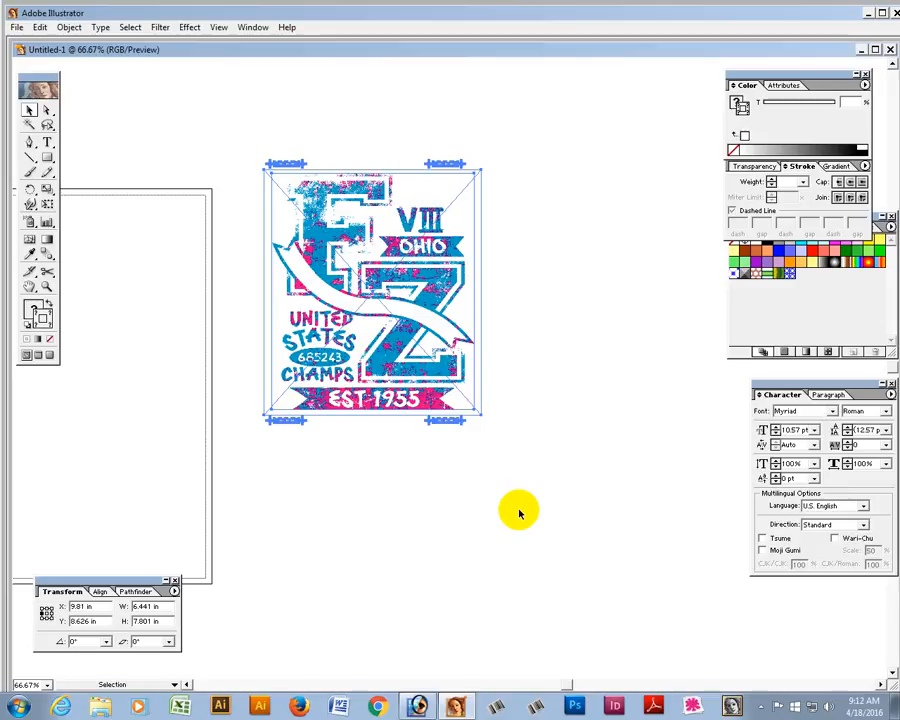
{"action": "left_click", "coordinate": [556, 446]}
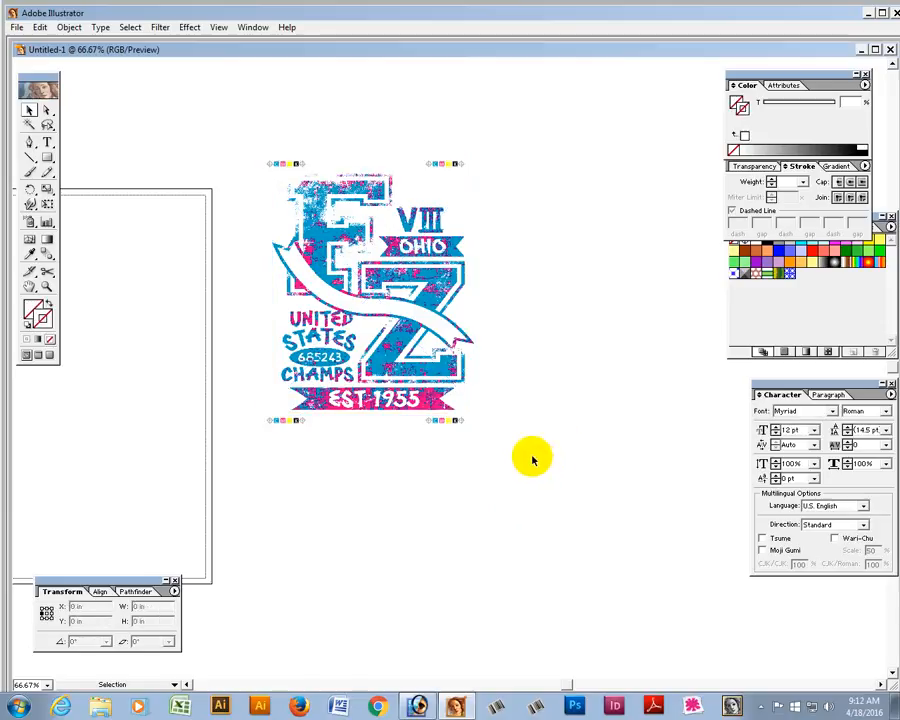
- Save the document to the Desktop as the Illustrator file Gangi 1 Colour with Illustrator 10 compatibility
{"action": "key", "text": "ctrl+s"}
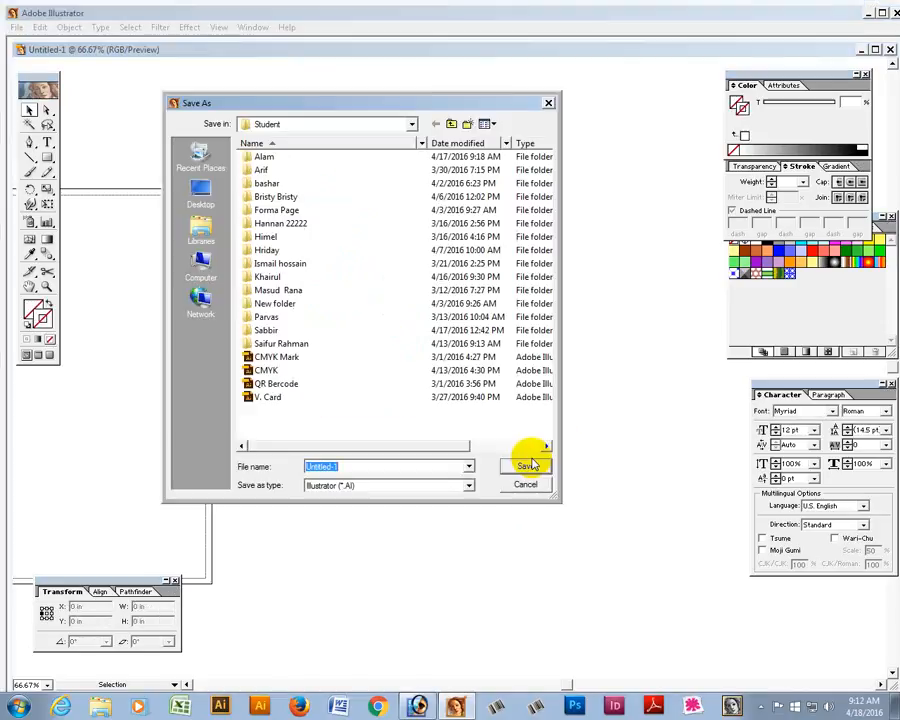
{"action": "type", "text": "Gangi 1 Colour"}
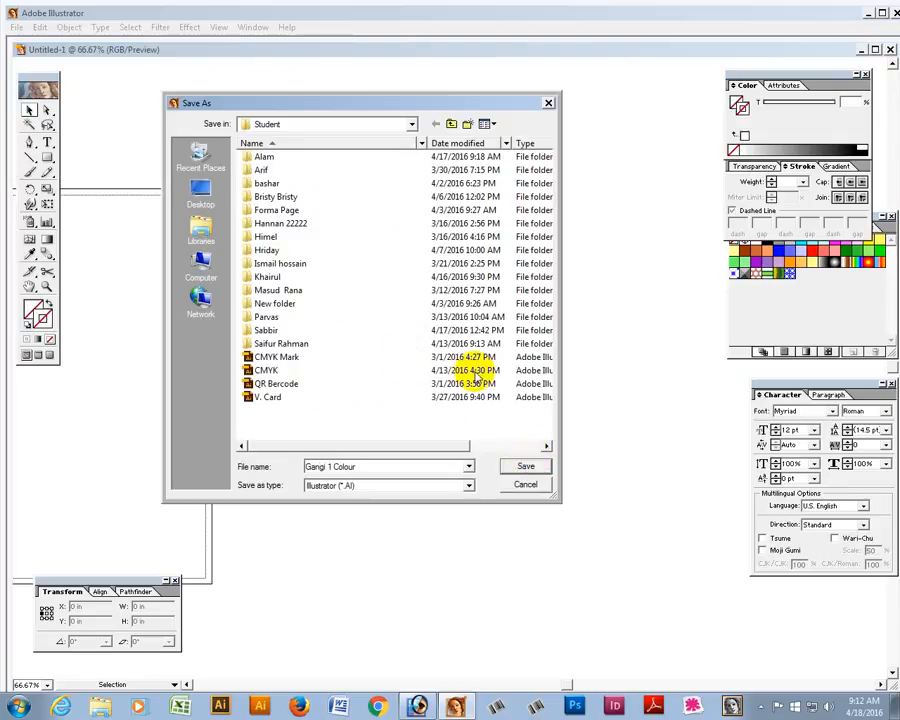
{"action": "left_click", "coordinate": [200, 195]}
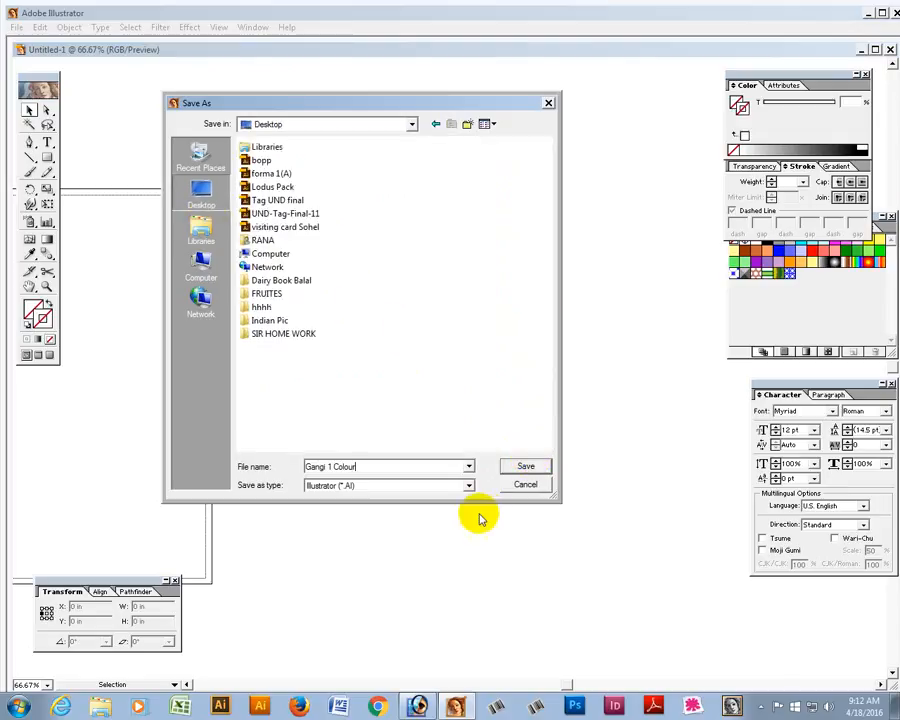
{"action": "left_click", "coordinate": [525, 466]}
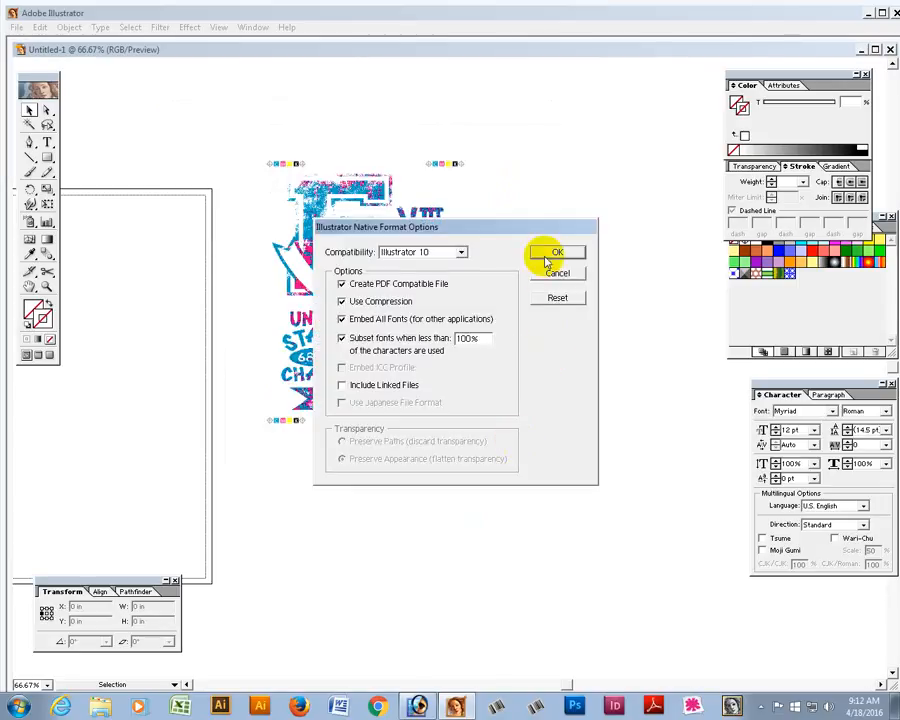
{"action": "left_click", "coordinate": [548, 253]}
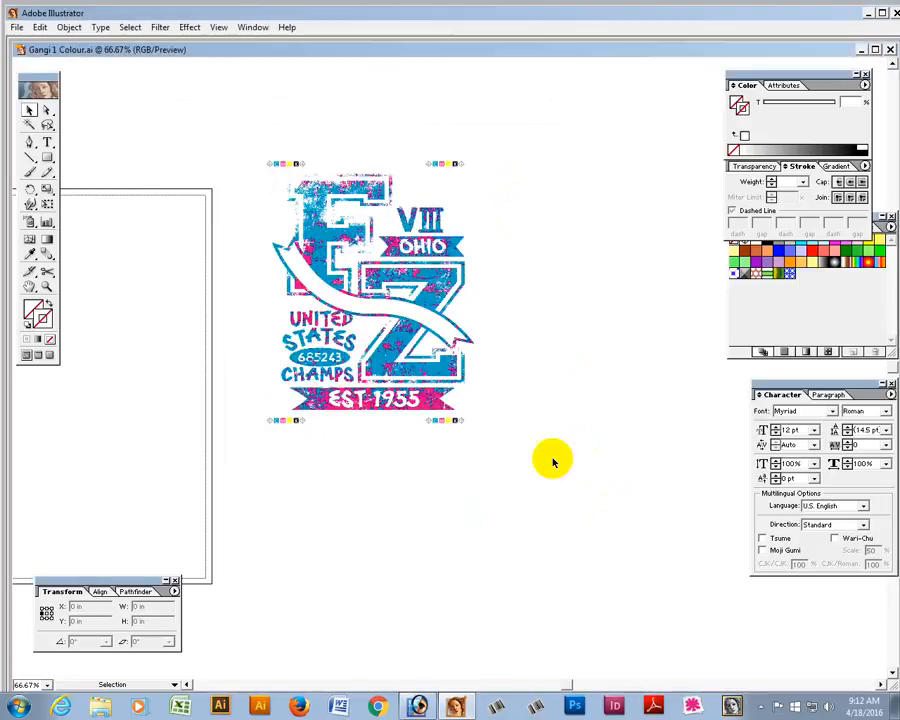
- Duplicate the graphic with its CMYK marks twice in a row beside the original, the first copy at about X 19.1 in
{"action": "left_click", "coordinate": [522, 388], "text": "ctrl+alt"}
{"action": "left_click_drag", "start_coordinate": [215, 151], "coordinate": [478, 477]}
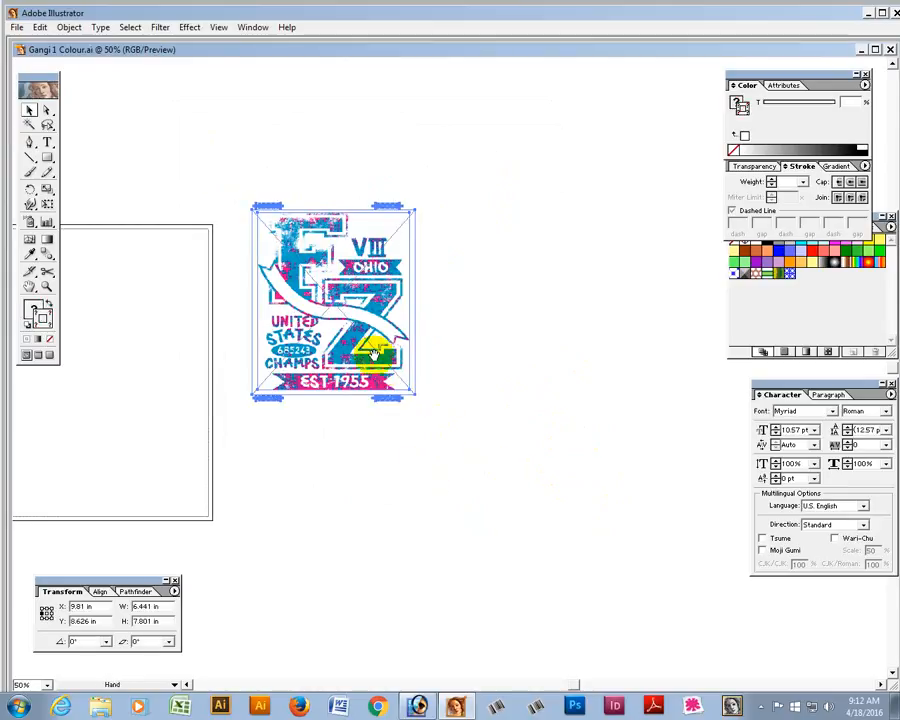
{"action": "left_click_drag", "start_coordinate": [304, 296], "coordinate": [237, 296]}
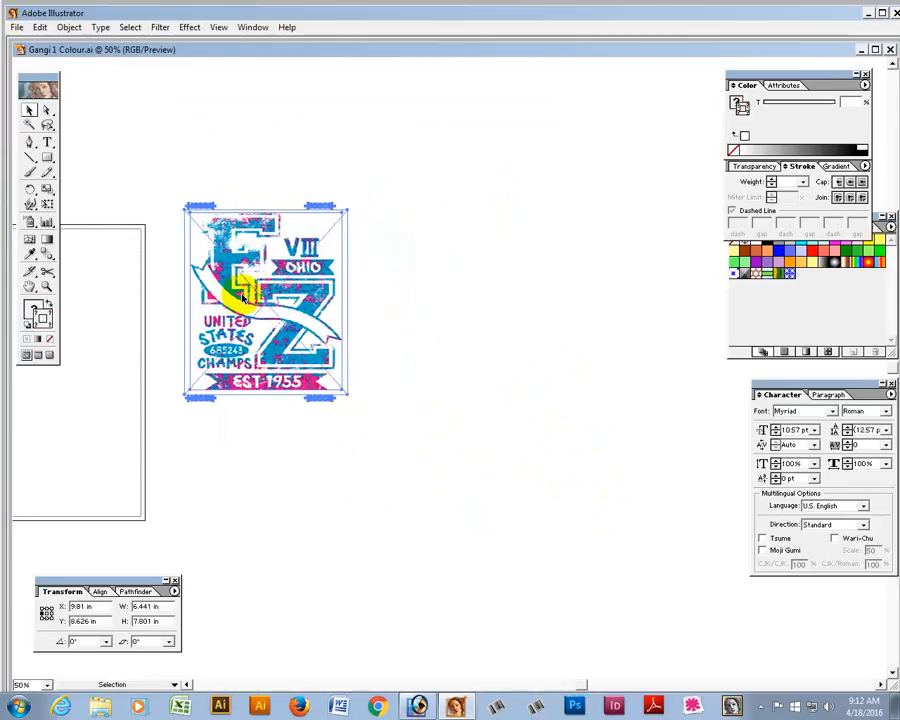
{"action": "left_click", "coordinate": [450, 295]}
{"action": "left_click", "coordinate": [301, 225]}
{"action": "left_click_drag", "start_coordinate": [193, 173], "coordinate": [358, 414]}
{"action": "left_click_drag", "start_coordinate": [321, 211], "coordinate": [558, 214]}
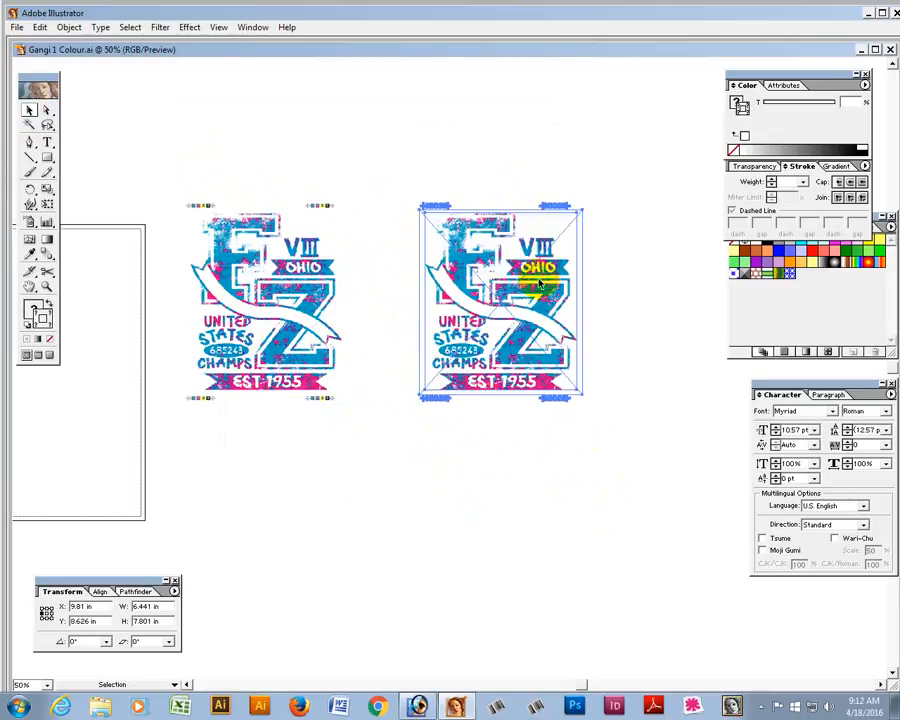
{"action": "left_click_drag", "start_coordinate": [368, 274], "coordinate": [480, 208]}
{"action": "left_click", "coordinate": [499, 526]}
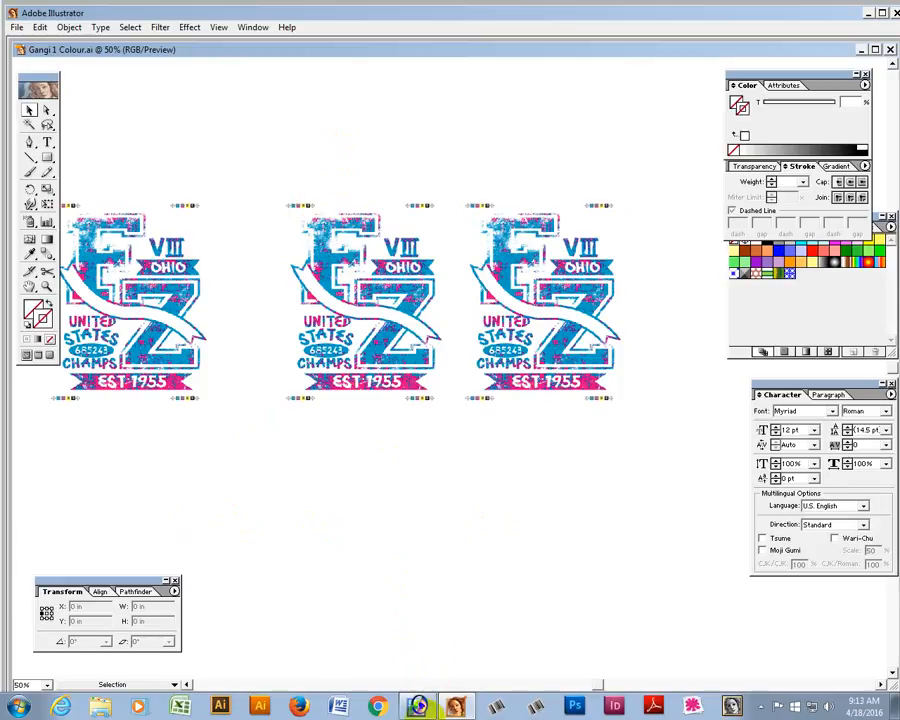
- Switch to Photoshop, open Gangi Wrork Final from the Desktop and maximise its document window
{"action": "left_click", "coordinate": [418, 706]}
{"action": "left_click", "coordinate": [418, 706]}
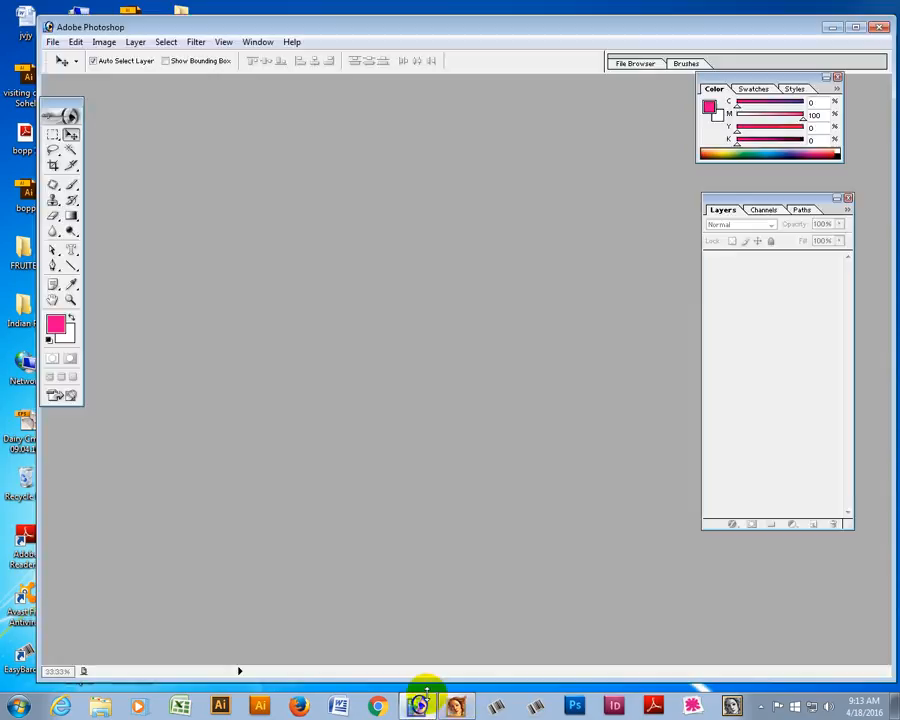
{"action": "key", "text": "ctrl+o"}
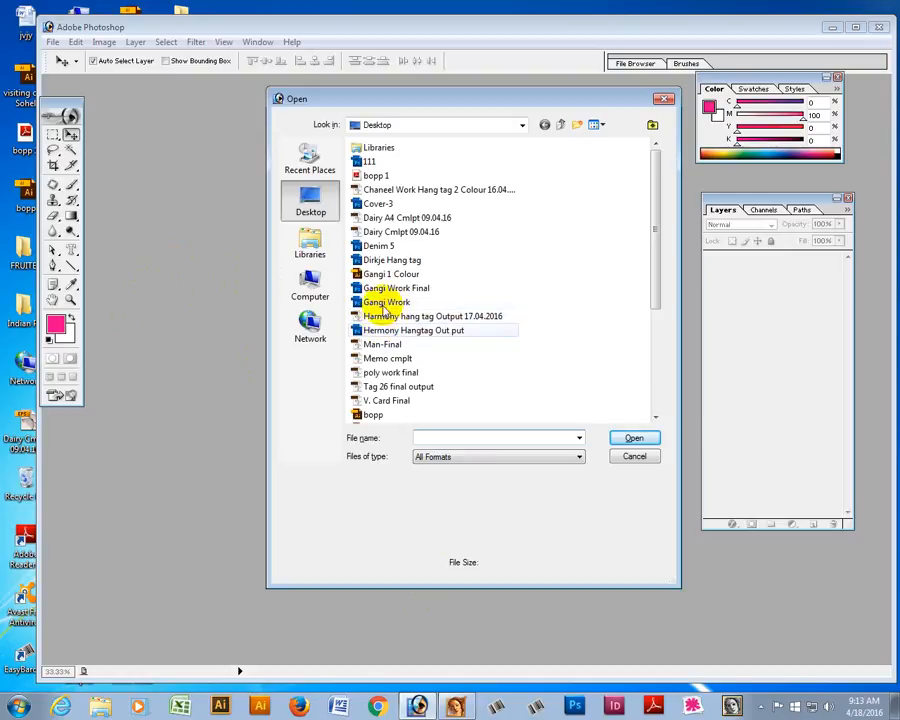
{"action": "left_click", "coordinate": [380, 289]}
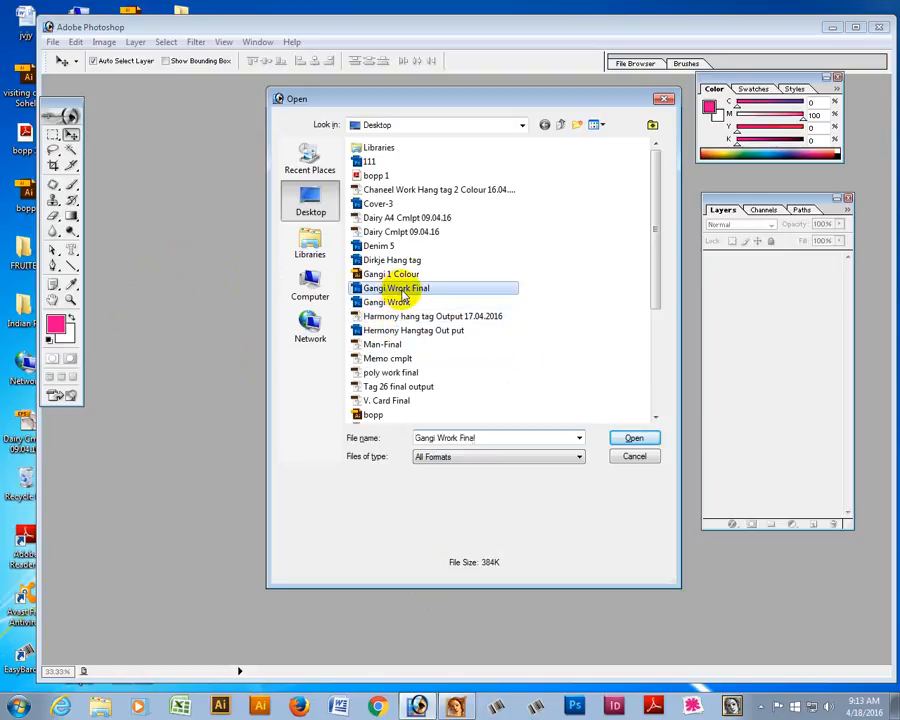
{"action": "left_click", "coordinate": [617, 438]}
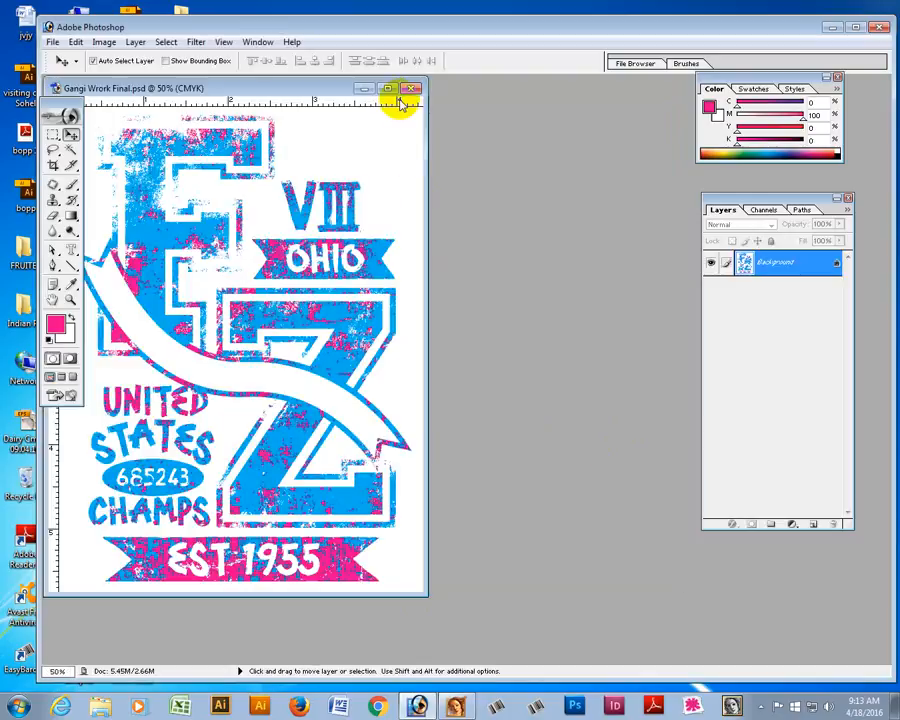
{"action": "left_click", "coordinate": [389, 90]}
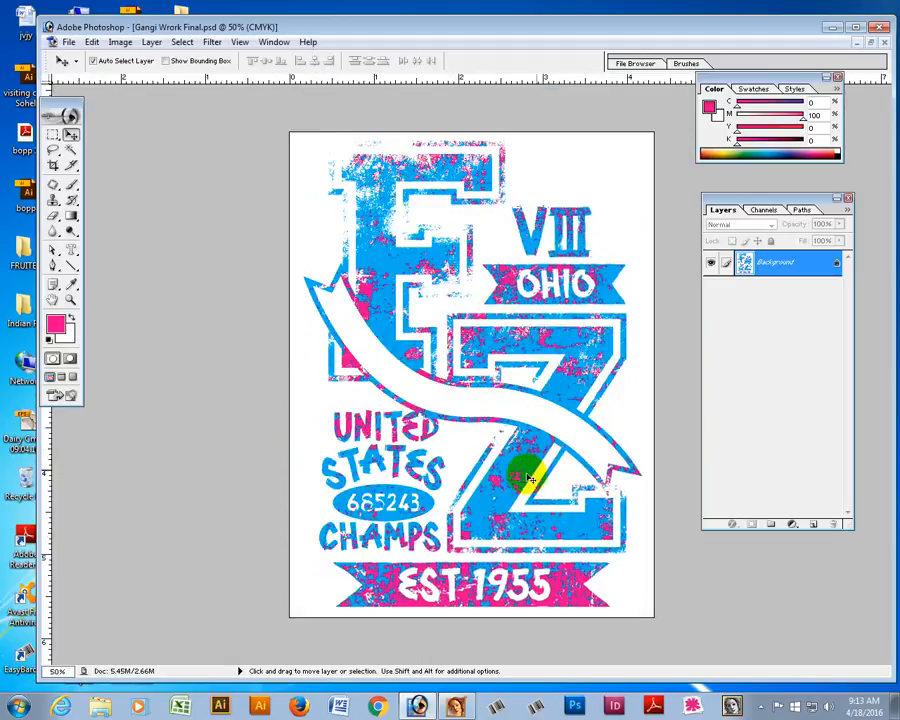
- Split the CMYK image's channels into separate grayscale documents
{"action": "left_click", "coordinate": [765, 212]}
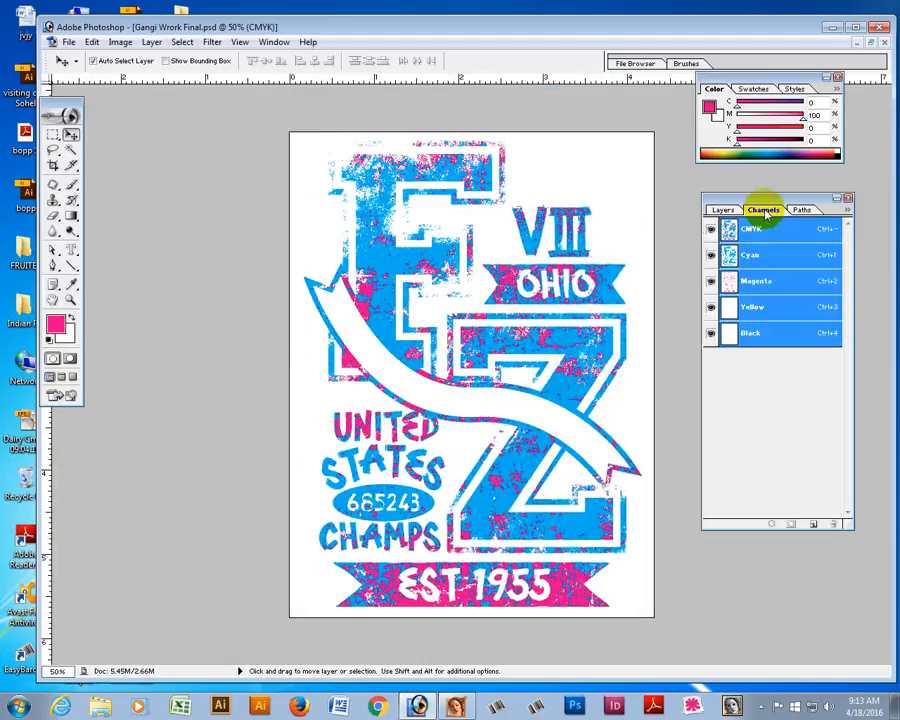
{"action": "left_click", "coordinate": [846, 214]}
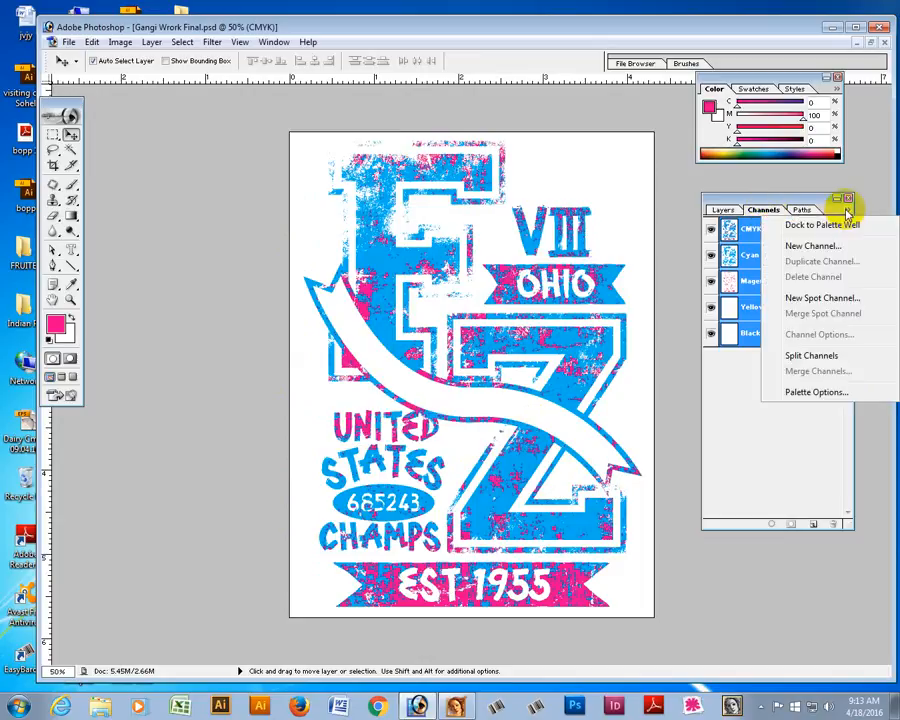
{"action": "left_click", "coordinate": [822, 358]}
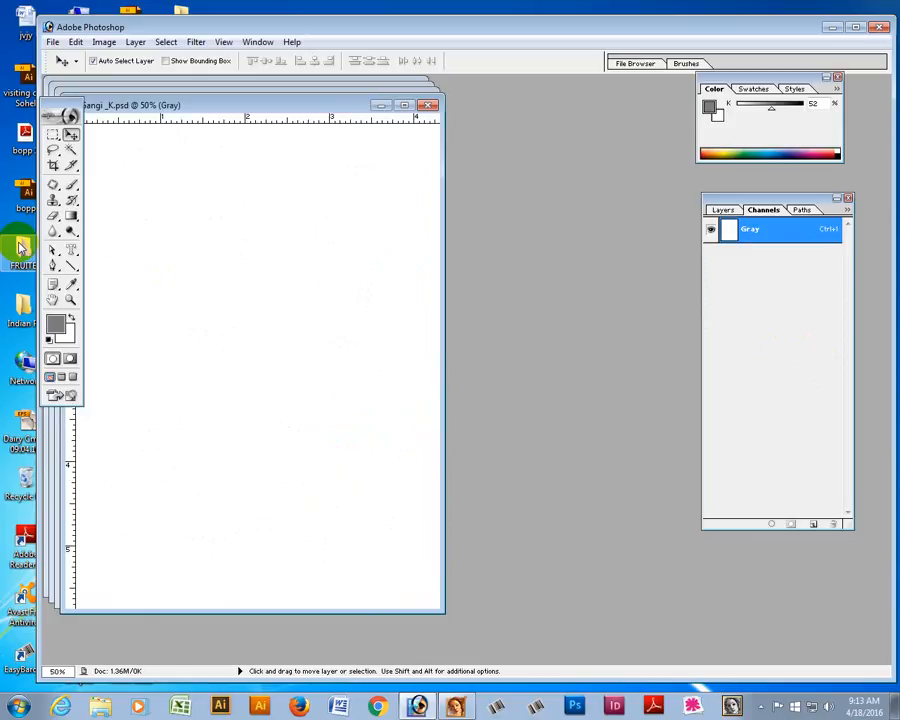
- Close the blank black and yellow channel documents, Gangi _K and Gangi _Y, without saving them
{"action": "left_click_drag", "start_coordinate": [177, 104], "coordinate": [270, 118]}
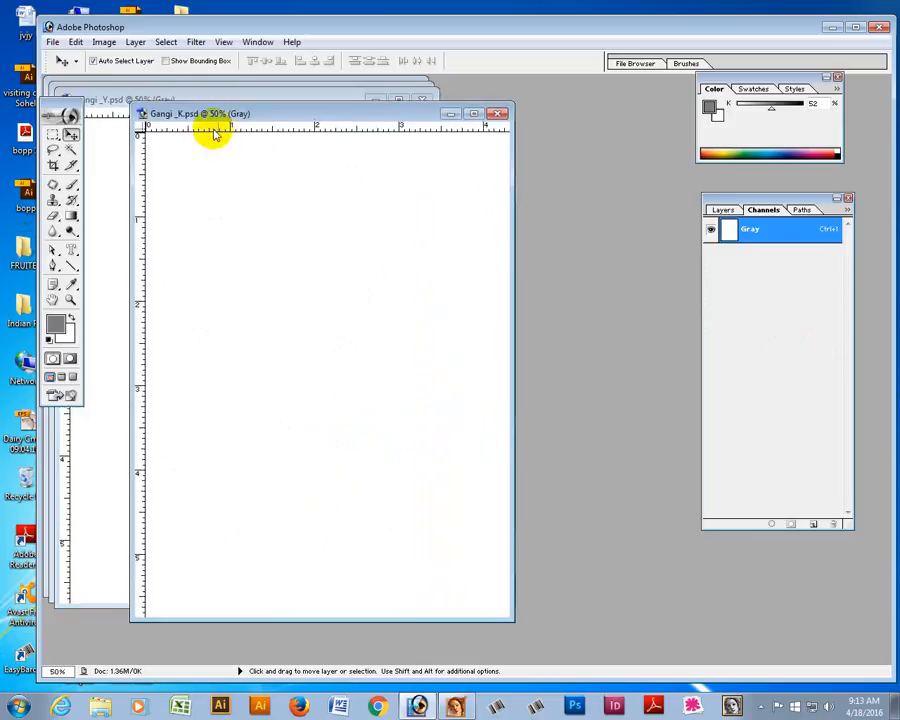
{"action": "key", "text": "ctrl+w"}
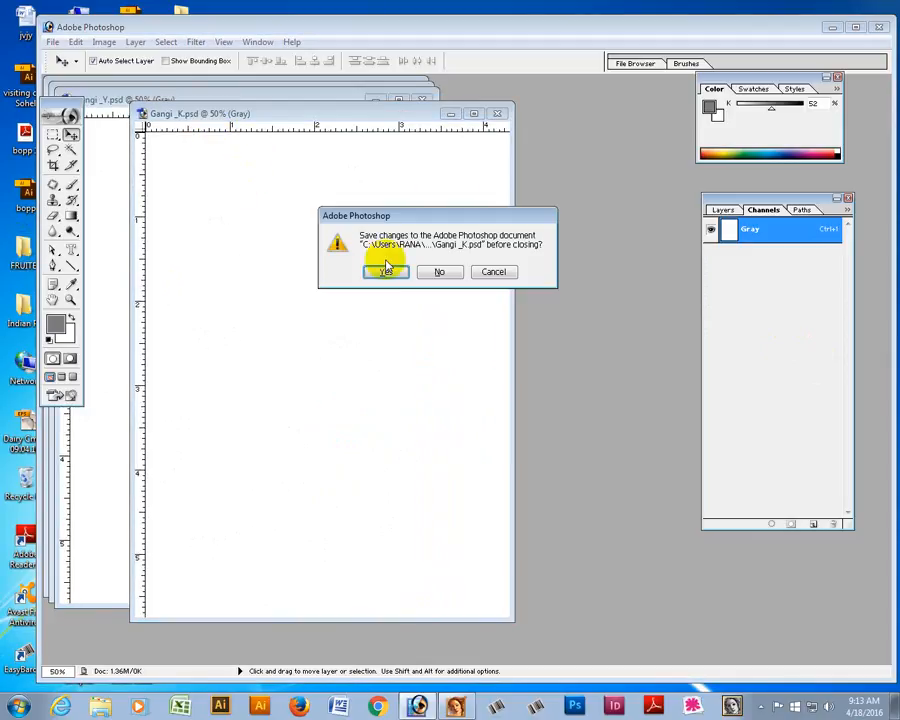
{"action": "left_click", "coordinate": [439, 272]}
{"action": "left_click_drag", "start_coordinate": [290, 103], "coordinate": [376, 124]}
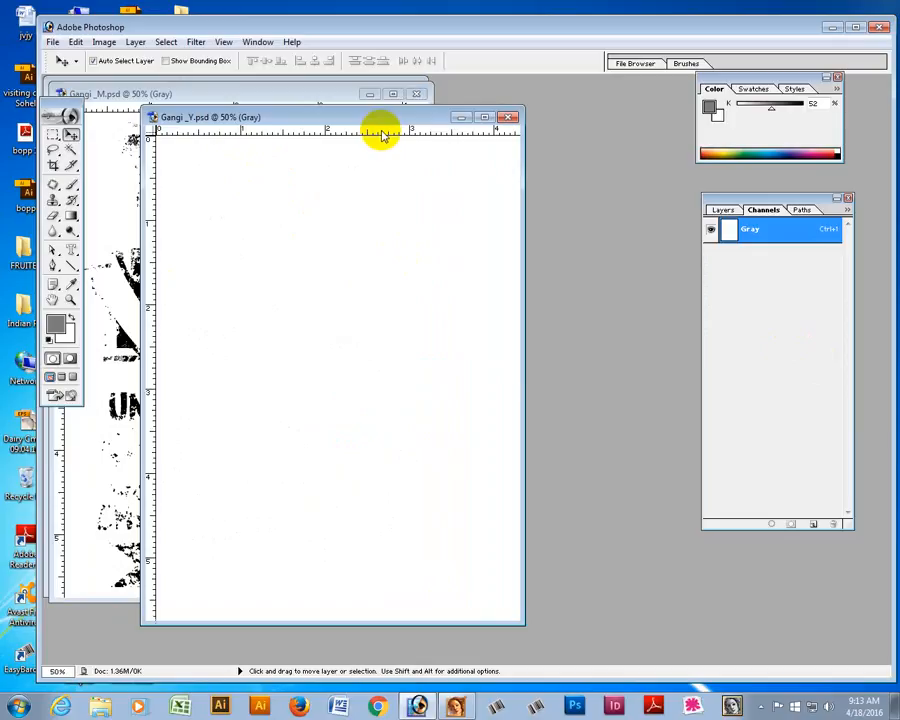
{"action": "key", "text": "ctrl+w"}
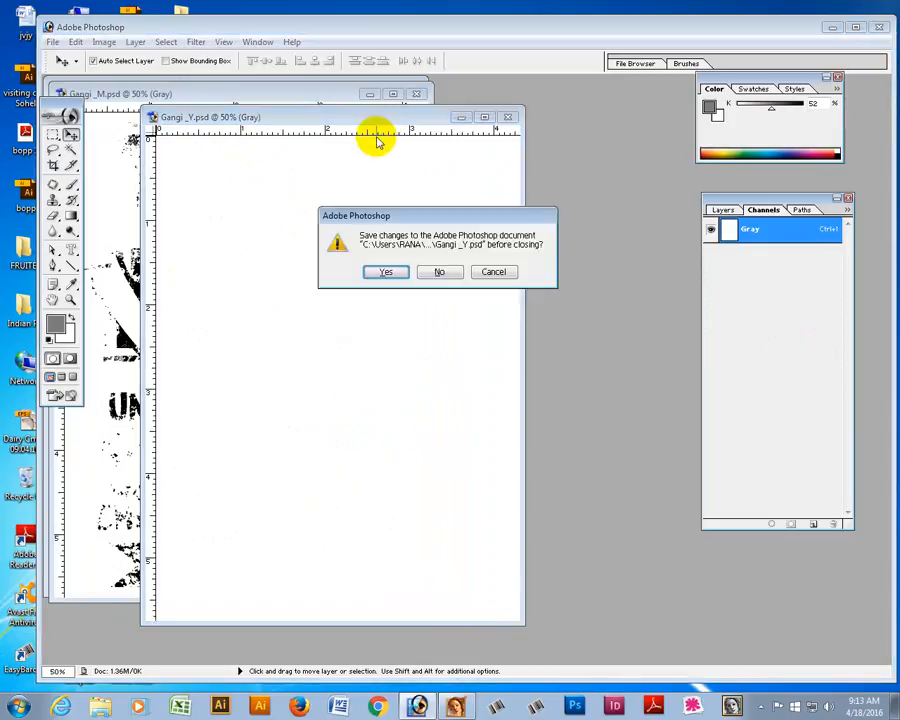
{"action": "left_click", "coordinate": [439, 272]}
- Save the magenta channel document to the Desktop as the Photoshop file Gangi _M and close it
{"action": "left_click_drag", "start_coordinate": [340, 100], "coordinate": [400, 155]}
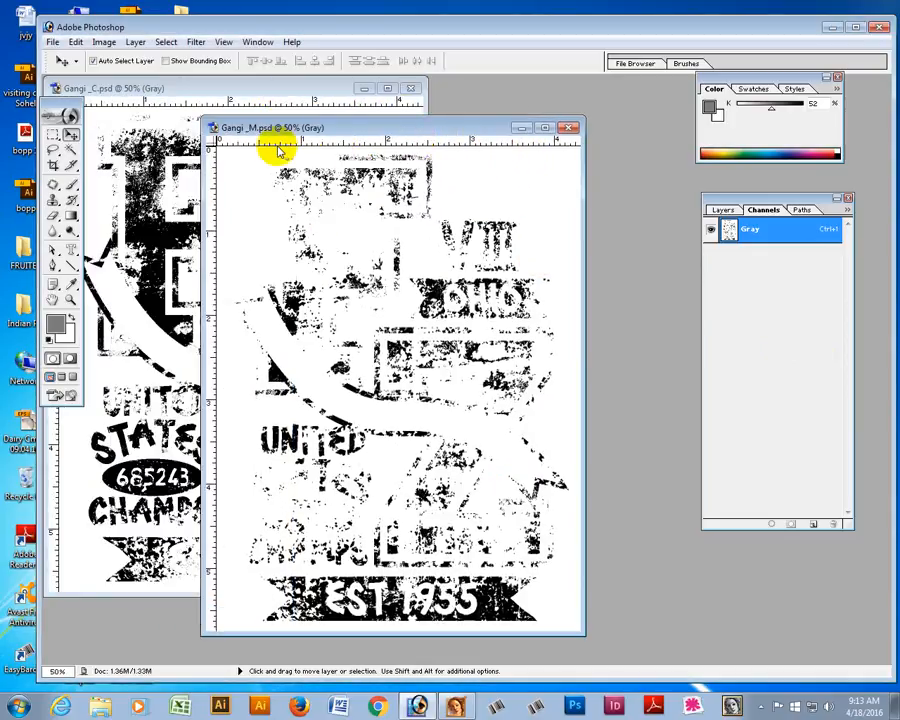
{"action": "key", "text": "ctrl+shift+s"}
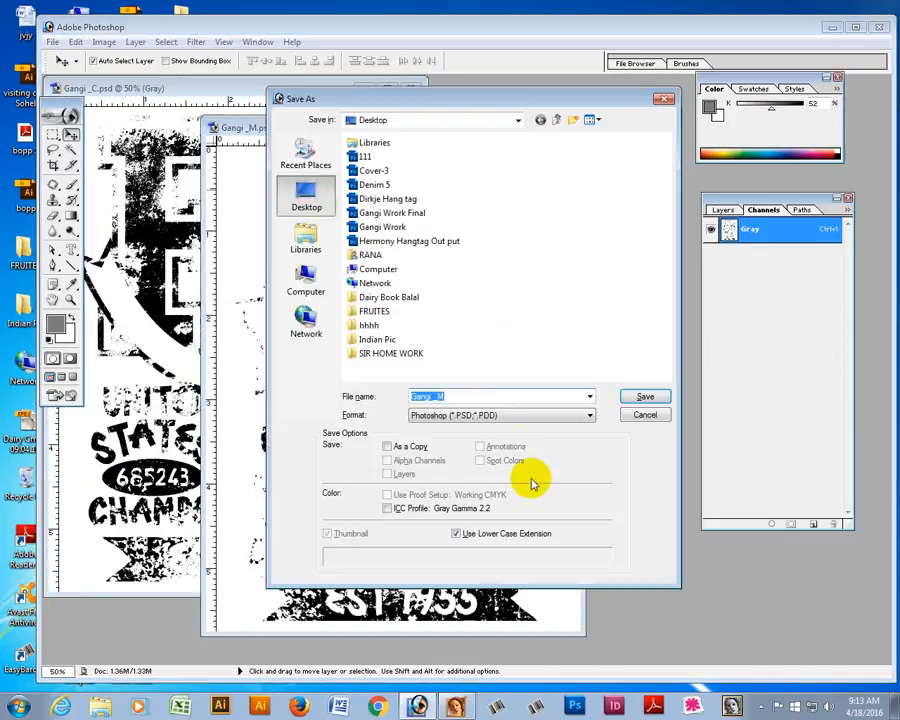
{"action": "left_click", "coordinate": [645, 400]}
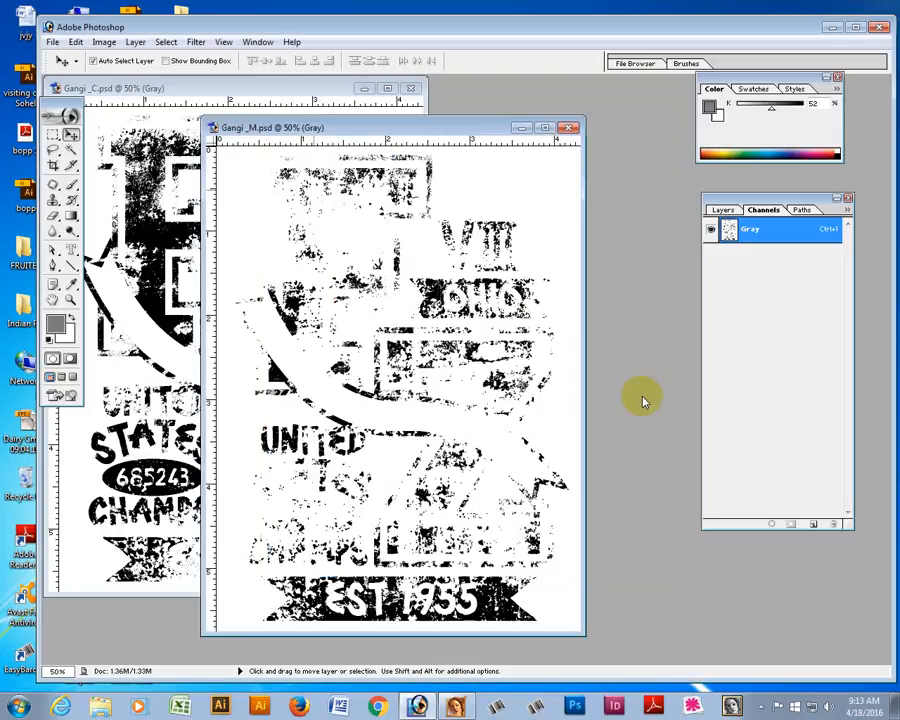
{"action": "key", "text": "ctrl+w"}
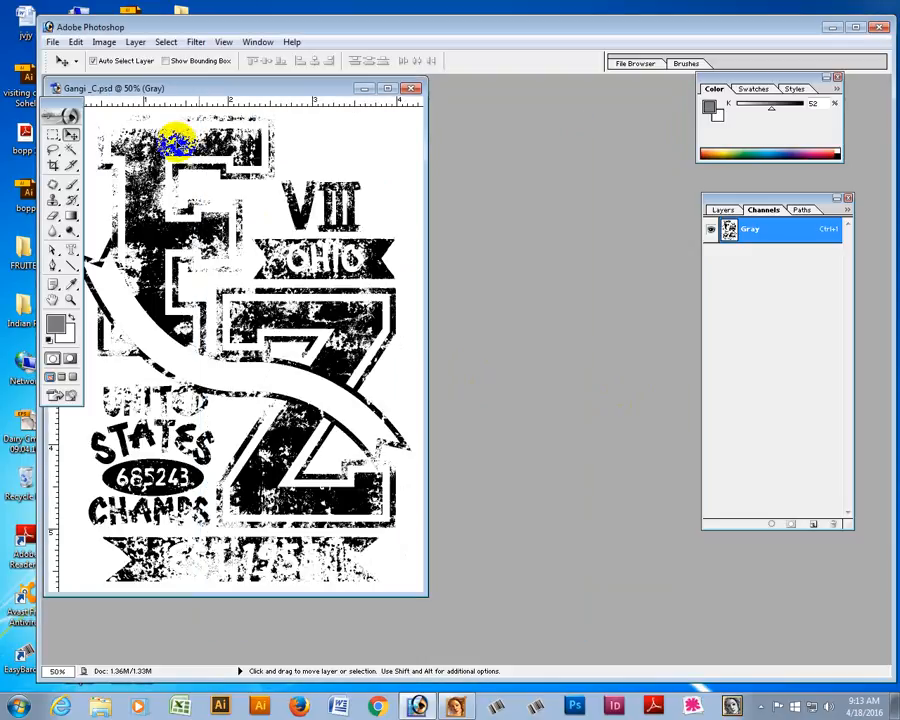
- Save the cyan channel document as Gangi _C and close it
{"action": "left_click_drag", "start_coordinate": [221, 90], "coordinate": [357, 113]}
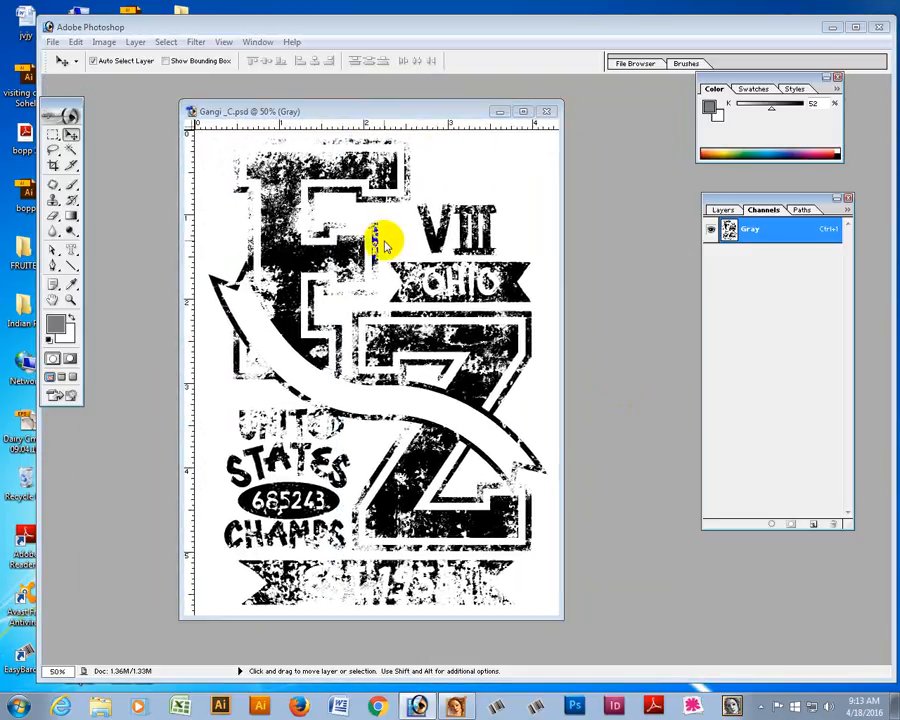
{"action": "key", "text": "ctrl+shift+s"}
{"action": "left_click", "coordinate": [648, 398]}
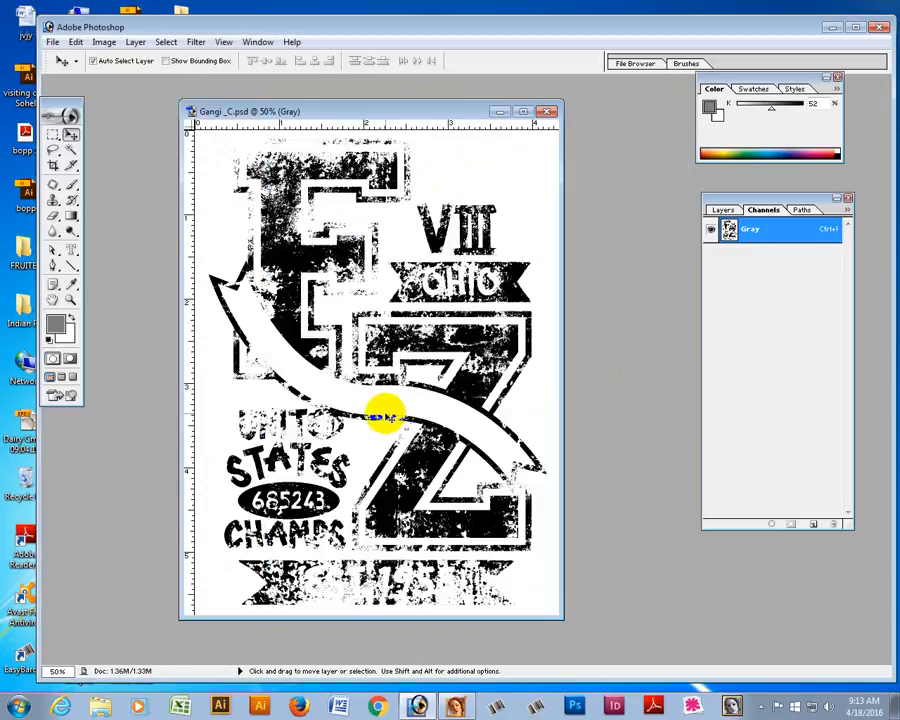
{"action": "key", "text": "ctrl+w"}
- Switch to Illustrator and replace the middle copy's image with the linked file Gangi _C from the Desktop
{"action": "left_click", "coordinate": [420, 707]}
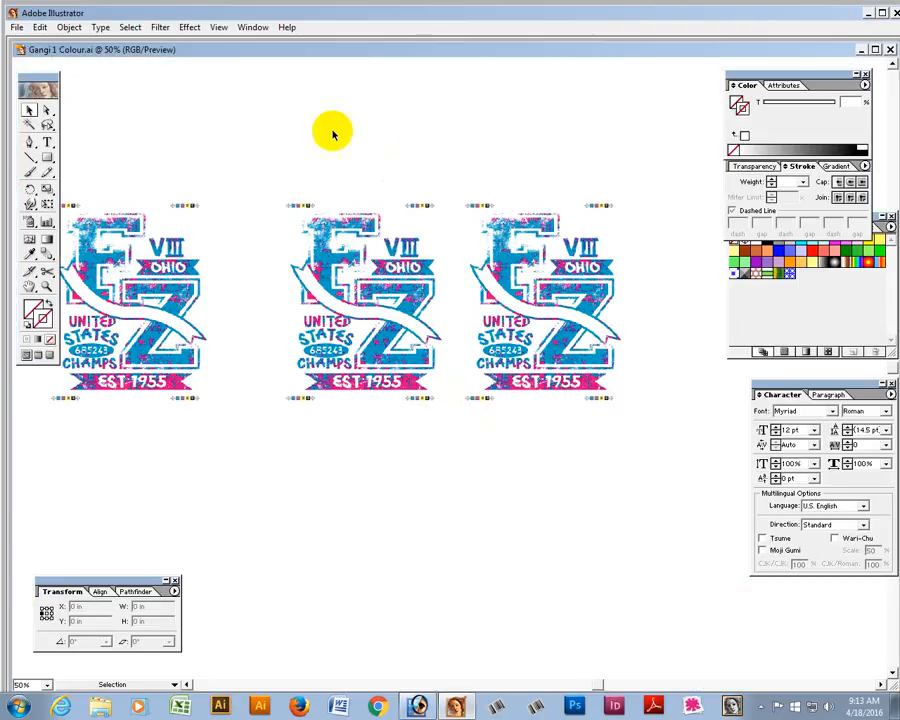
{"action": "left_click", "coordinate": [47, 109]}
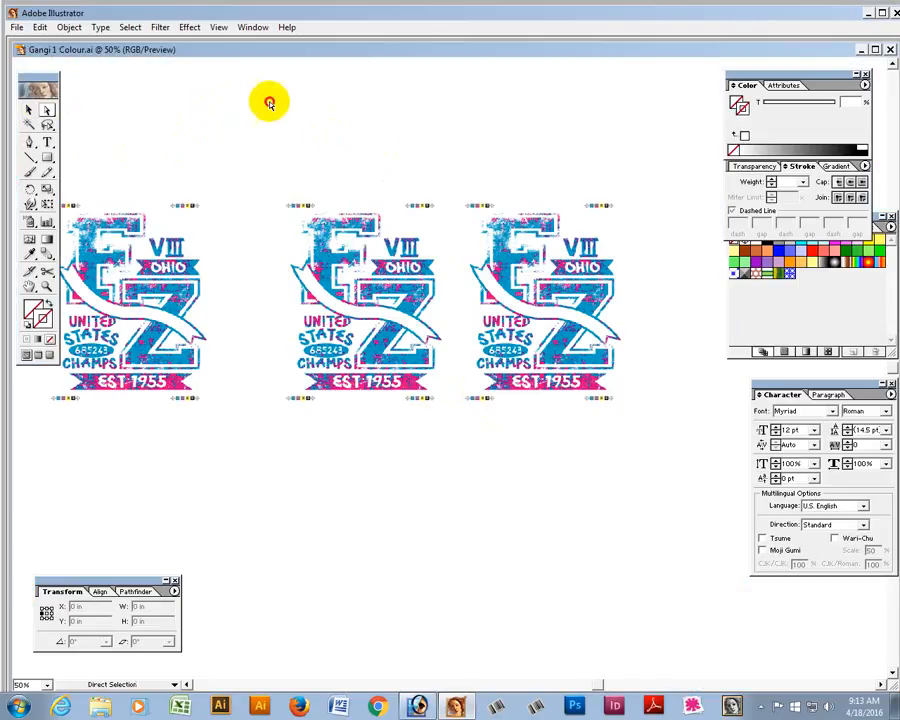
{"action": "left_click", "coordinate": [378, 324]}
{"action": "left_click", "coordinate": [17, 27]}
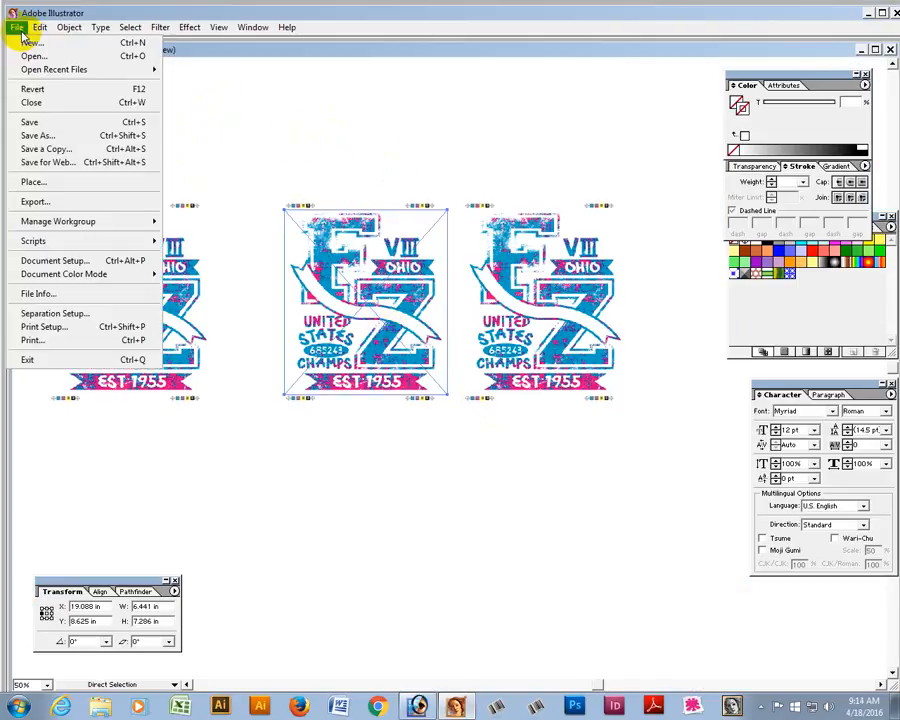
{"action": "left_click", "coordinate": [34, 184]}
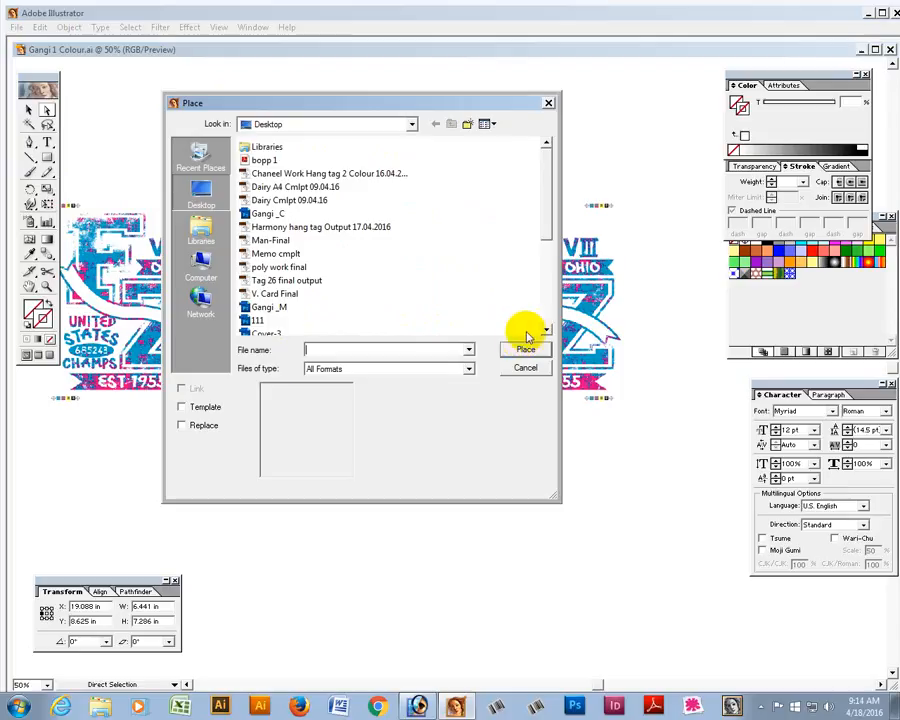
{"action": "scroll", "coordinate": [372, 314], "scroll_direction": "down", "scroll_amount": 1}
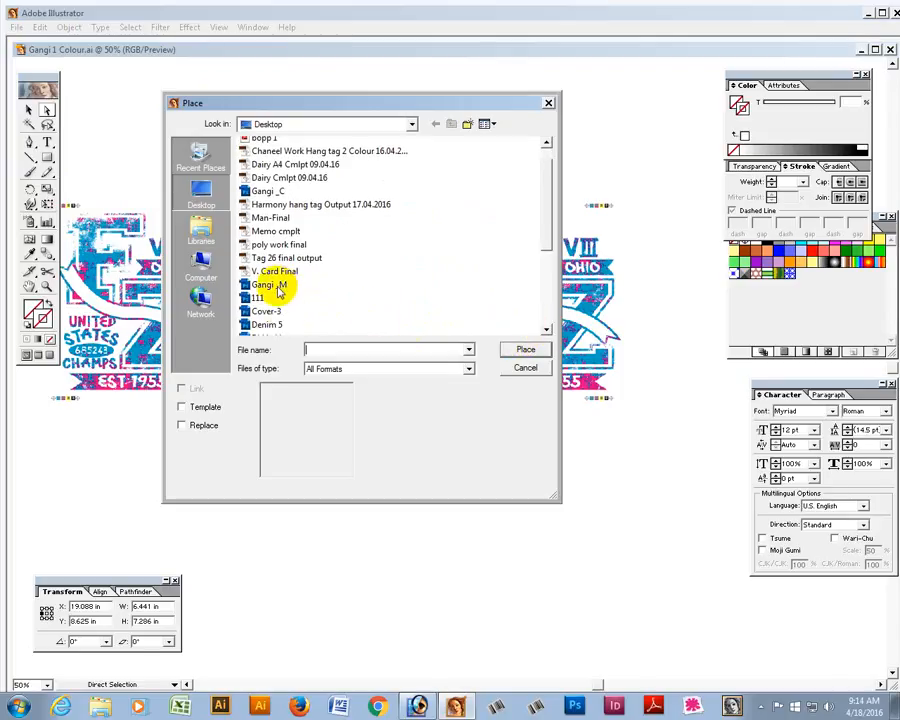
{"action": "left_click", "coordinate": [276, 285]}
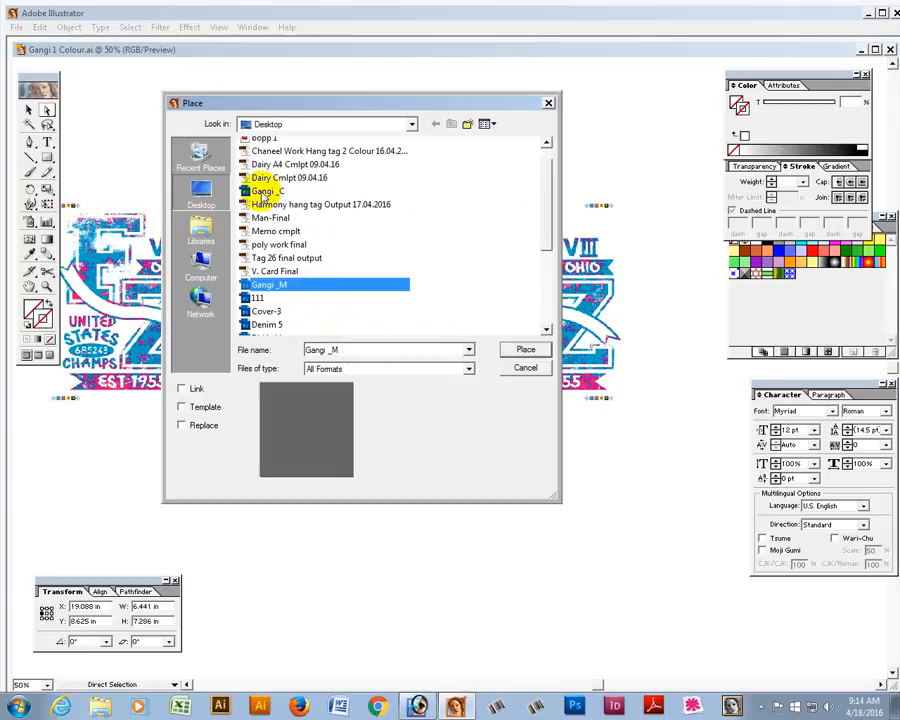
{"action": "left_click", "coordinate": [262, 190]}
{"action": "left_click", "coordinate": [186, 390]}
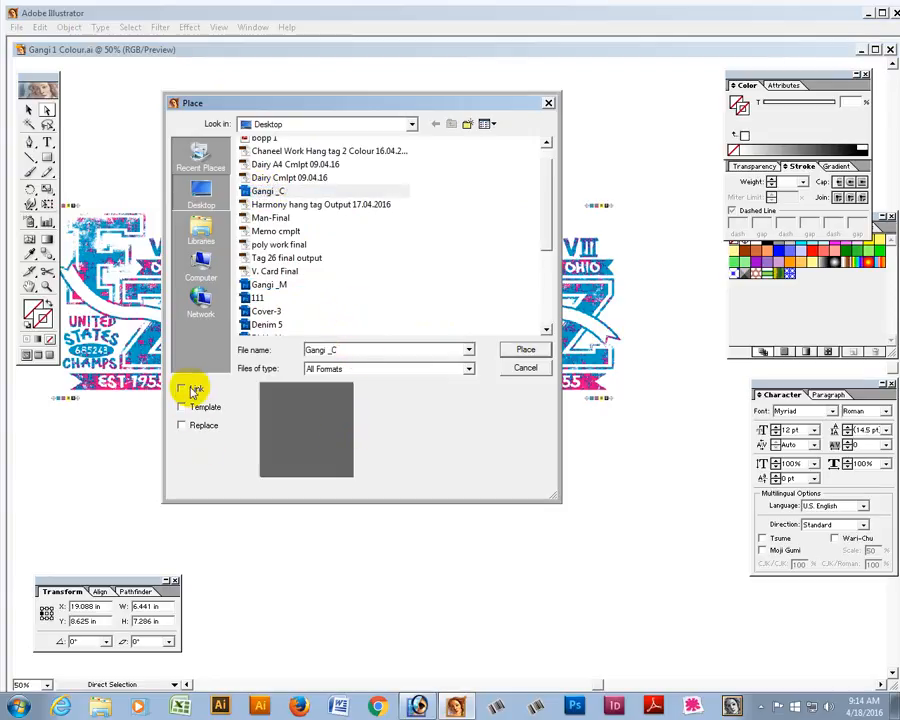
{"action": "left_click", "coordinate": [190, 425]}
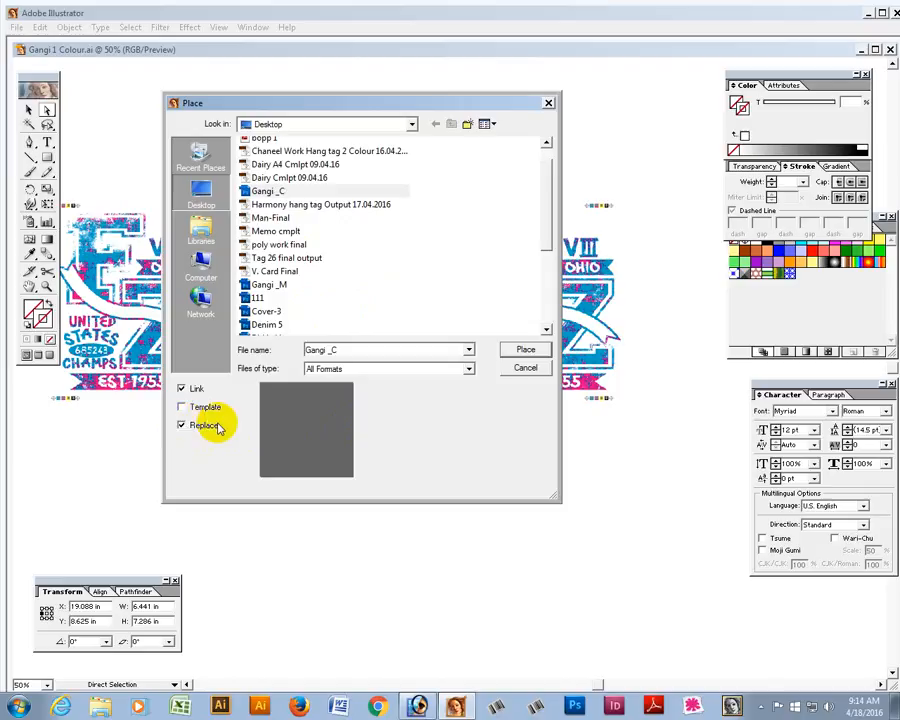
{"action": "left_click", "coordinate": [520, 351]}
{"action": "left_click", "coordinate": [543, 474]}
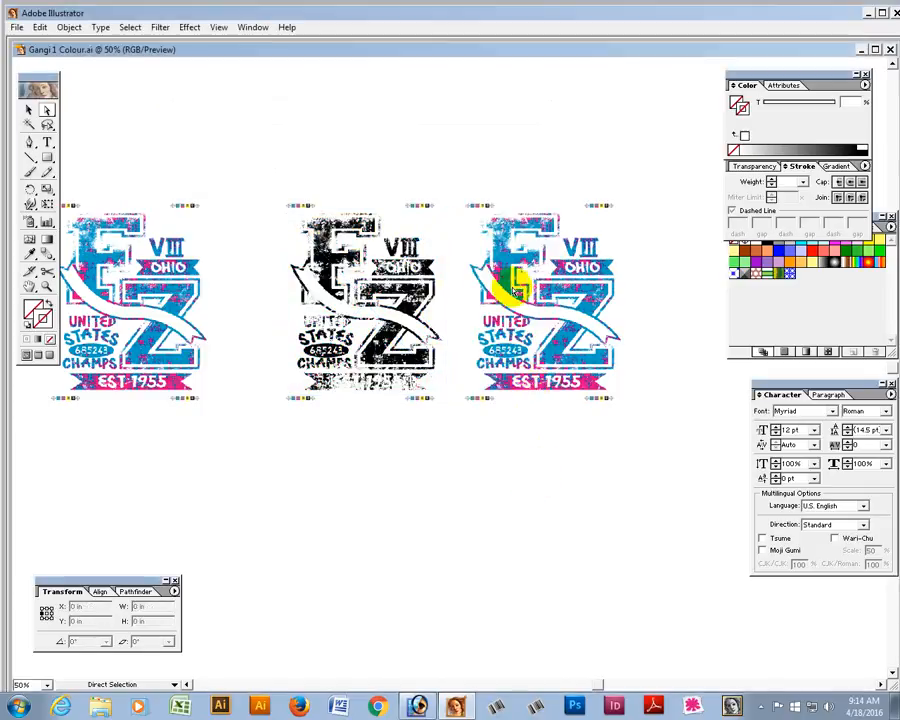
- Select the placed image inside the third marked copy and replace it with the linked file Gangi _M
{"action": "left_click", "coordinate": [497, 211]}
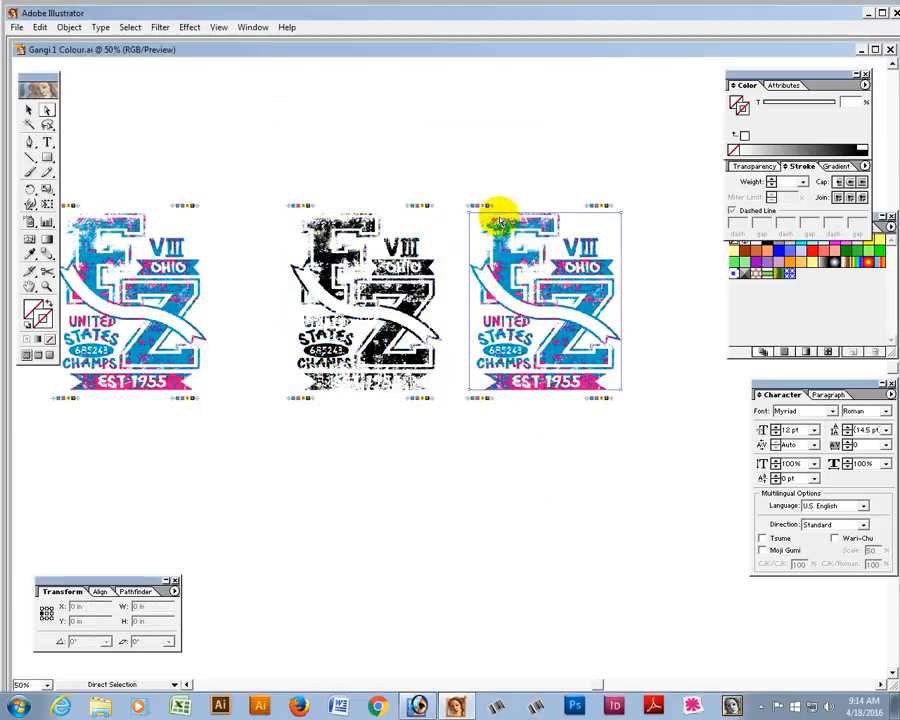
{"action": "key", "text": "ctrl+shift+a"}
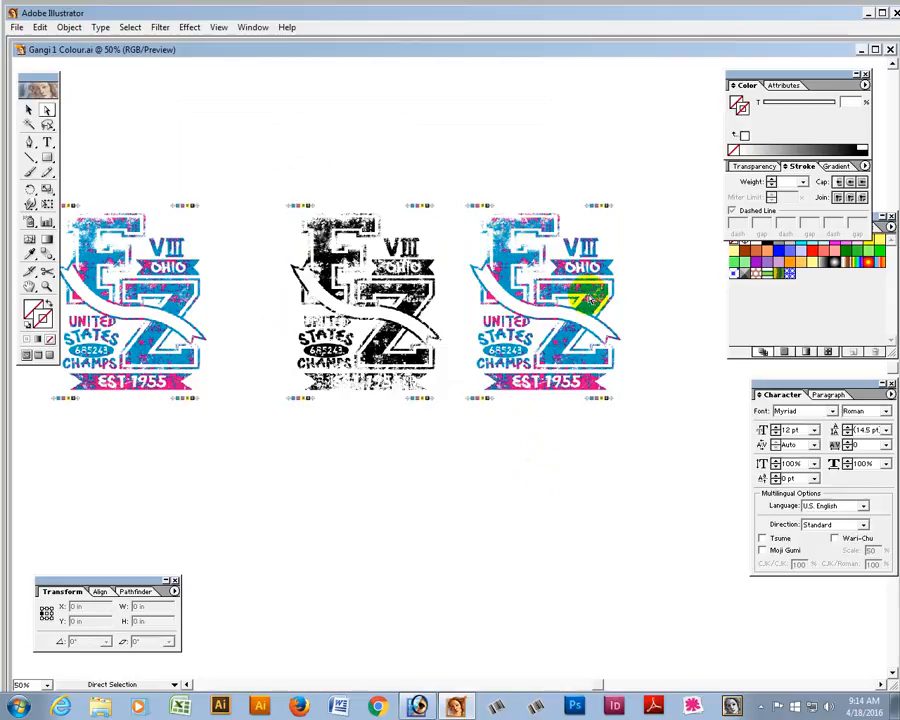
{"action": "key", "text": "ctrl+y"}
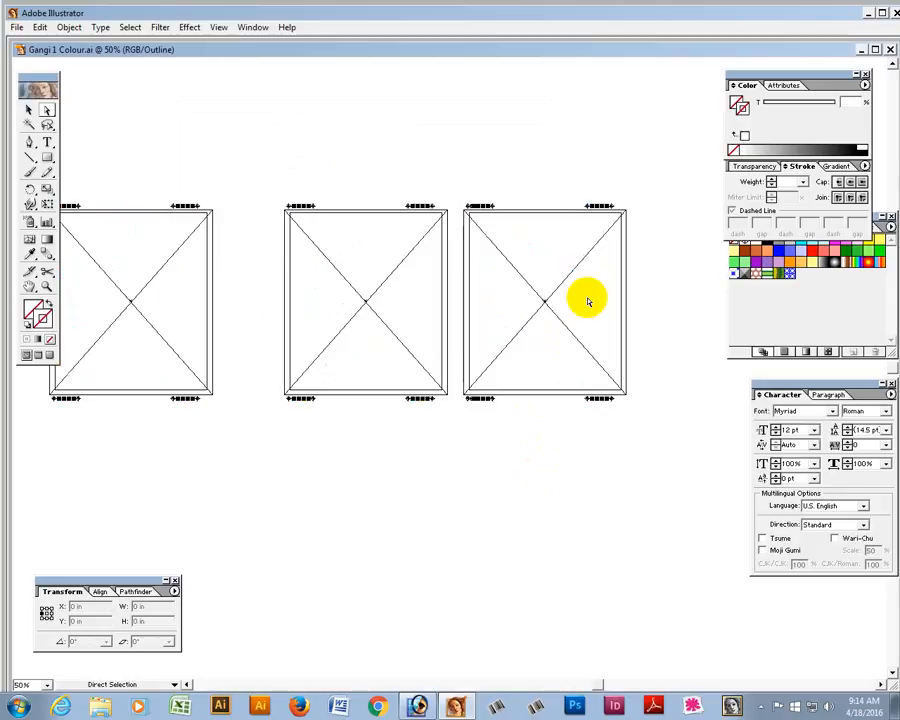
{"action": "left_click", "coordinate": [477, 227]}
{"action": "key", "text": "ctrl+y"}
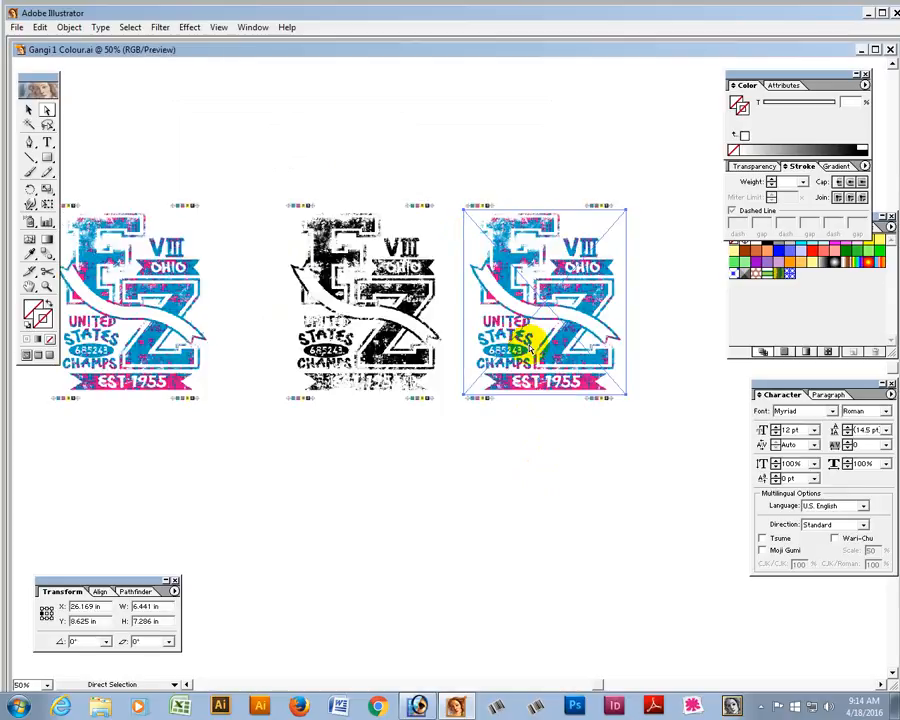
{"action": "left_click", "coordinate": [17, 27]}
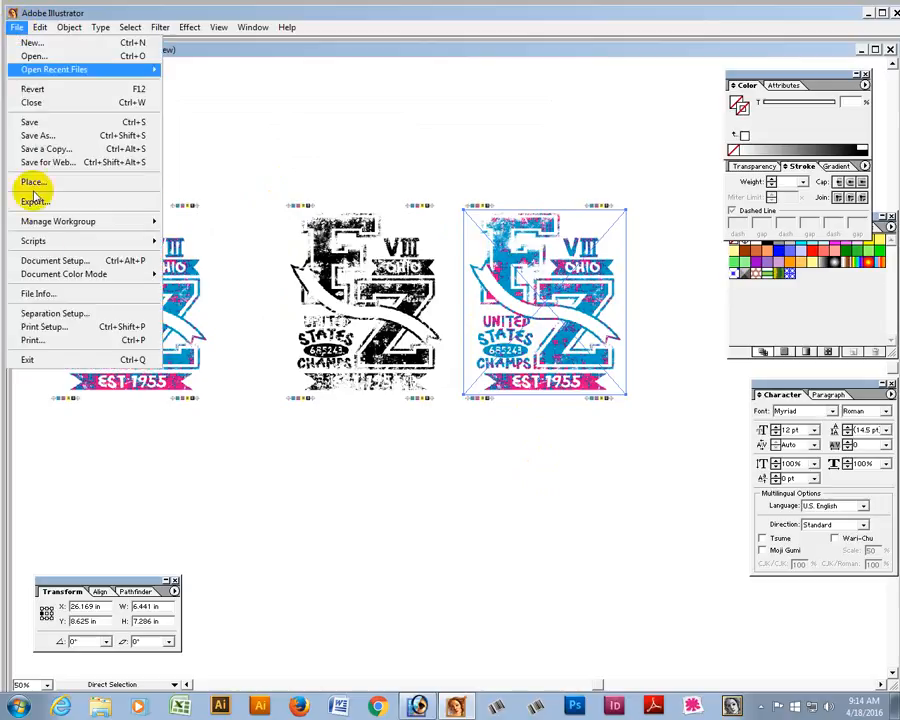
{"action": "left_click", "coordinate": [38, 181]}
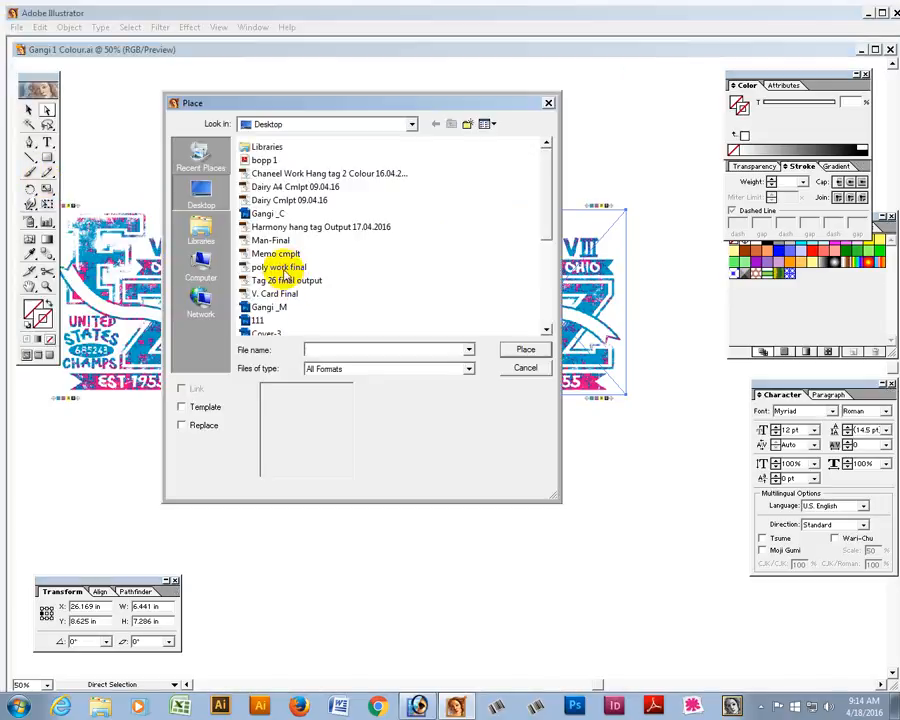
{"action": "left_click", "coordinate": [267, 309]}
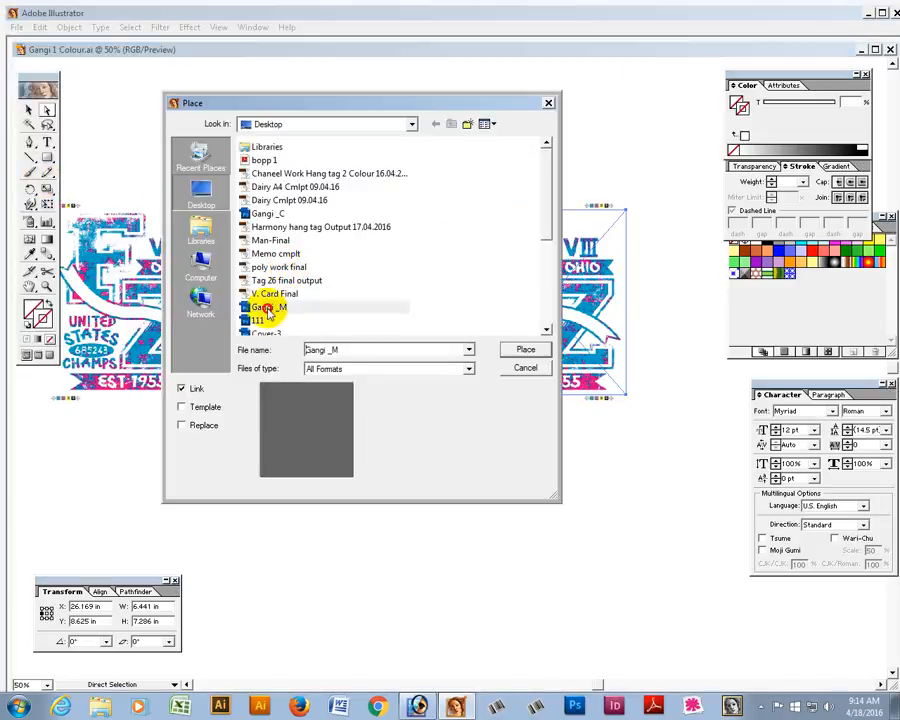
{"action": "left_click", "coordinate": [183, 428]}
{"action": "left_click", "coordinate": [520, 349]}
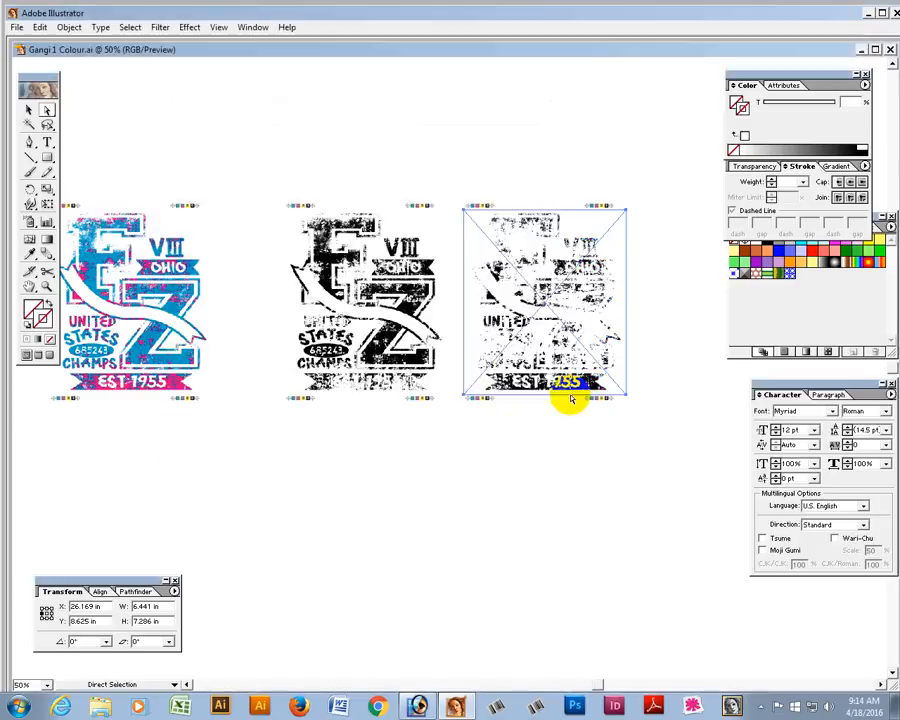
- Deselect the artwork and close the Gangi 1 Colour document, saving its changes
{"action": "left_click", "coordinate": [563, 487]}
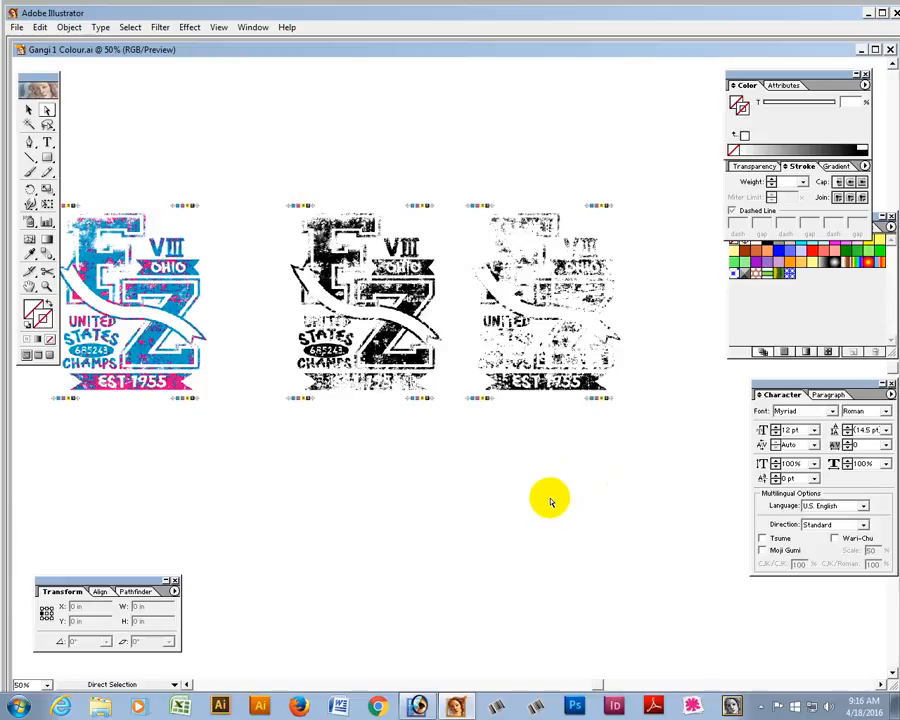
{"action": "key", "text": "ctrl+w"}
{"action": "left_click", "coordinate": [392, 386]}
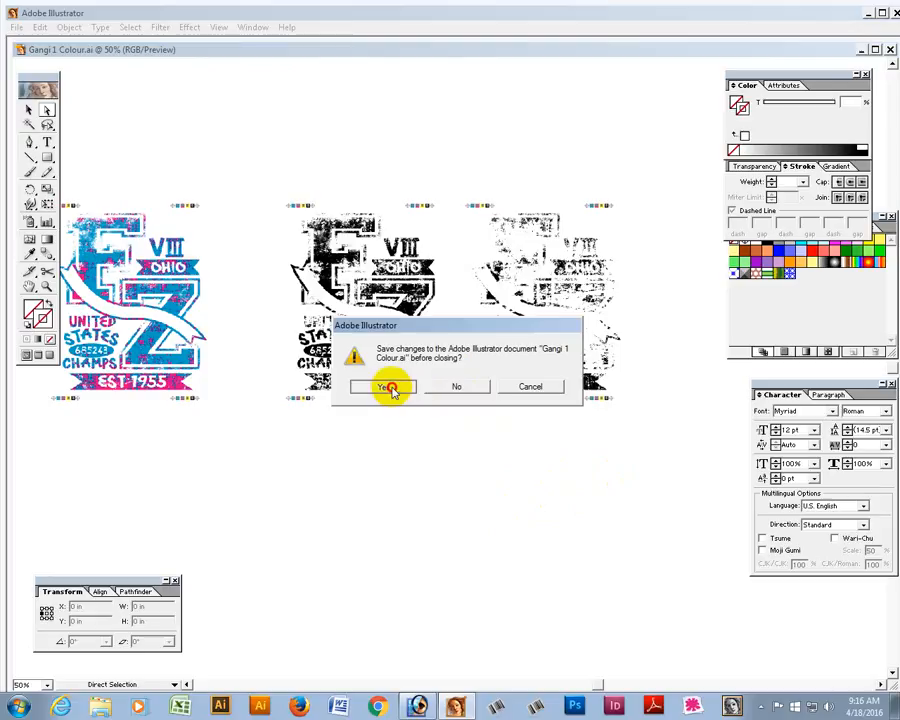
- Switch to Photoshop and open CJ-1007-cyan from Student scan > Gengi Print on Local Disk (D:), discarding its embedded color profile
{"action": "left_click", "coordinate": [455, 707]}
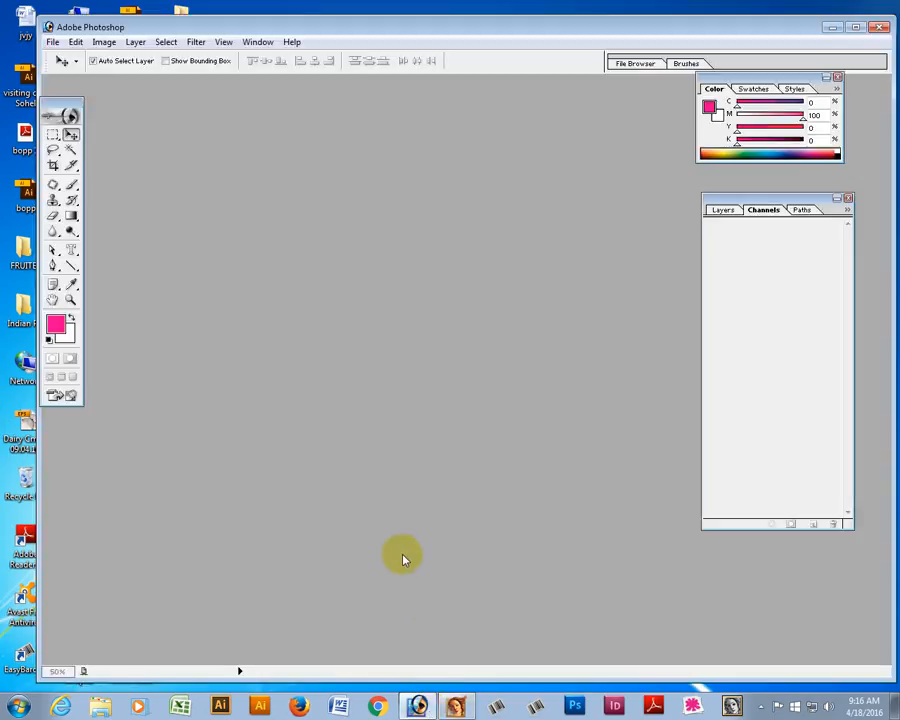
{"action": "double_click", "coordinate": [403, 559]}
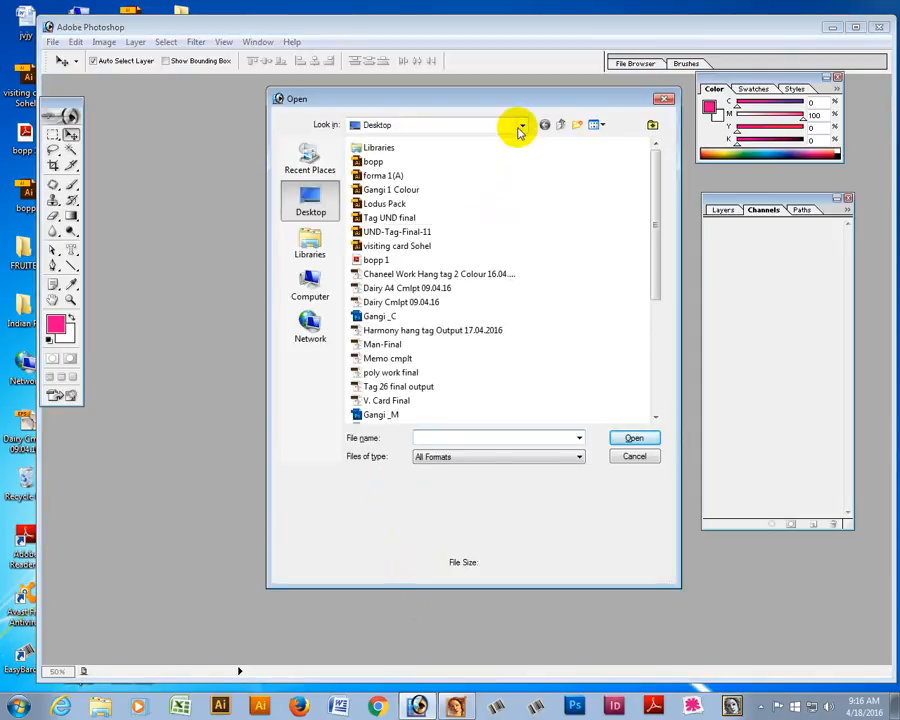
{"action": "left_click", "coordinate": [521, 124]}
{"action": "left_click", "coordinate": [450, 232]}
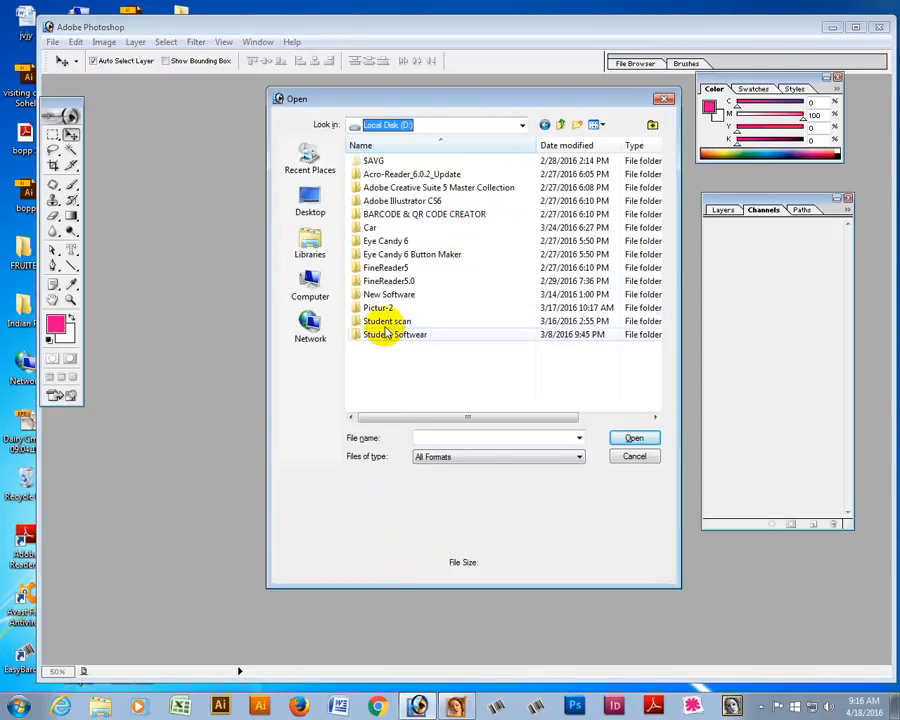
{"action": "left_click", "coordinate": [386, 321]}
{"action": "left_click", "coordinate": [634, 438]}
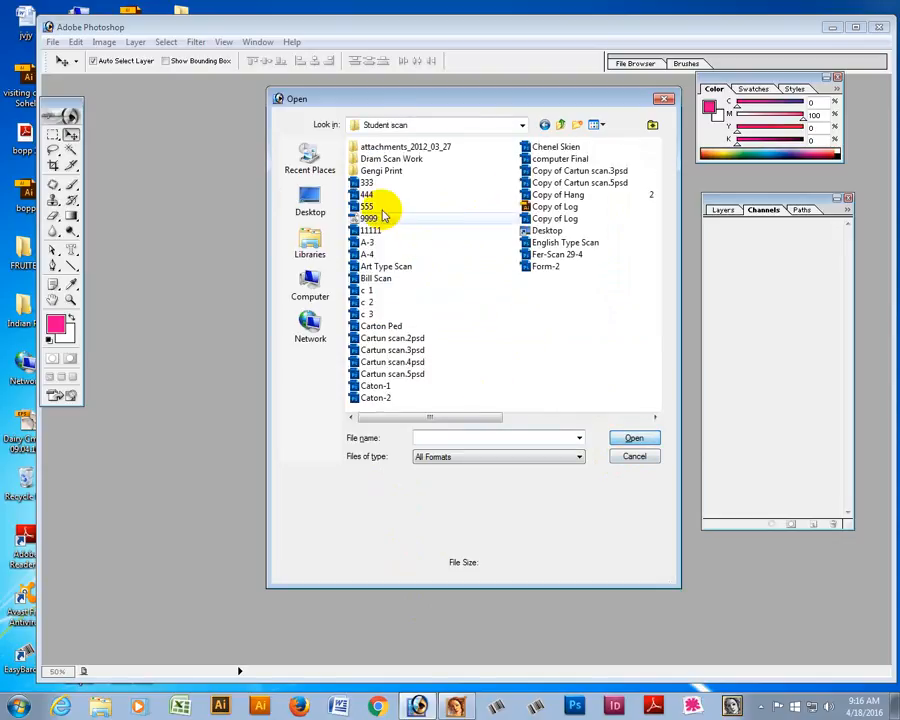
{"action": "left_click", "coordinate": [380, 171]}
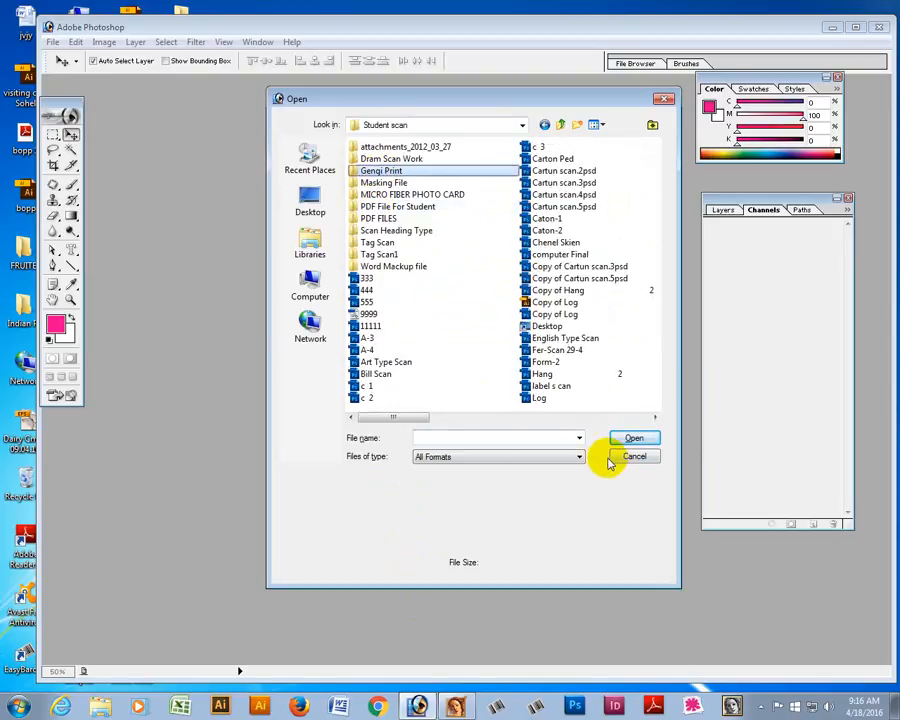
{"action": "left_click", "coordinate": [632, 438]}
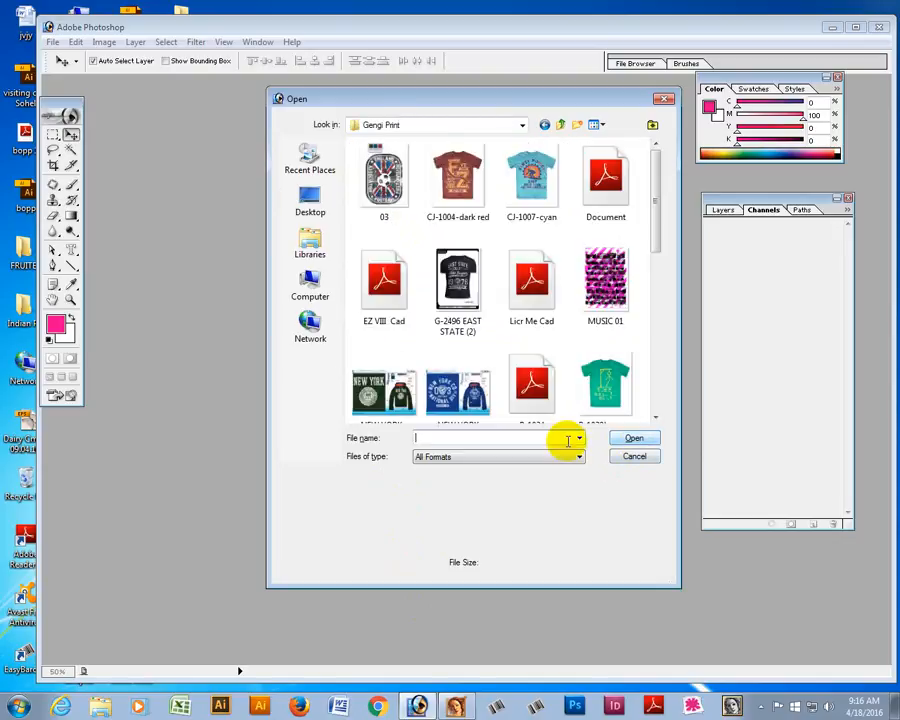
{"action": "left_click", "coordinate": [531, 178]}
{"action": "left_click", "coordinate": [634, 441]}
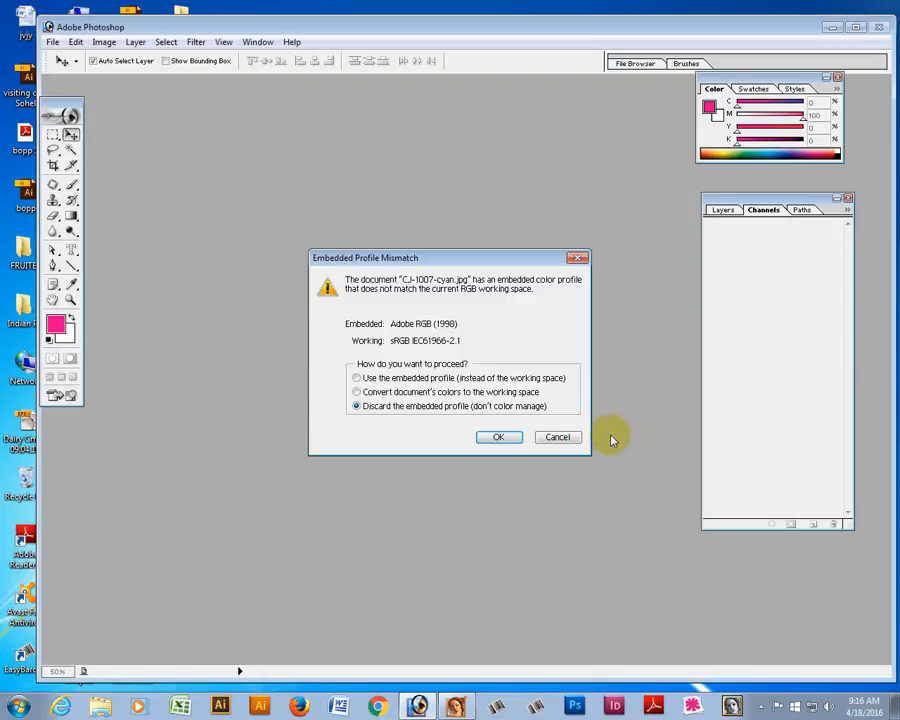
{"action": "left_click", "coordinate": [488, 437]}
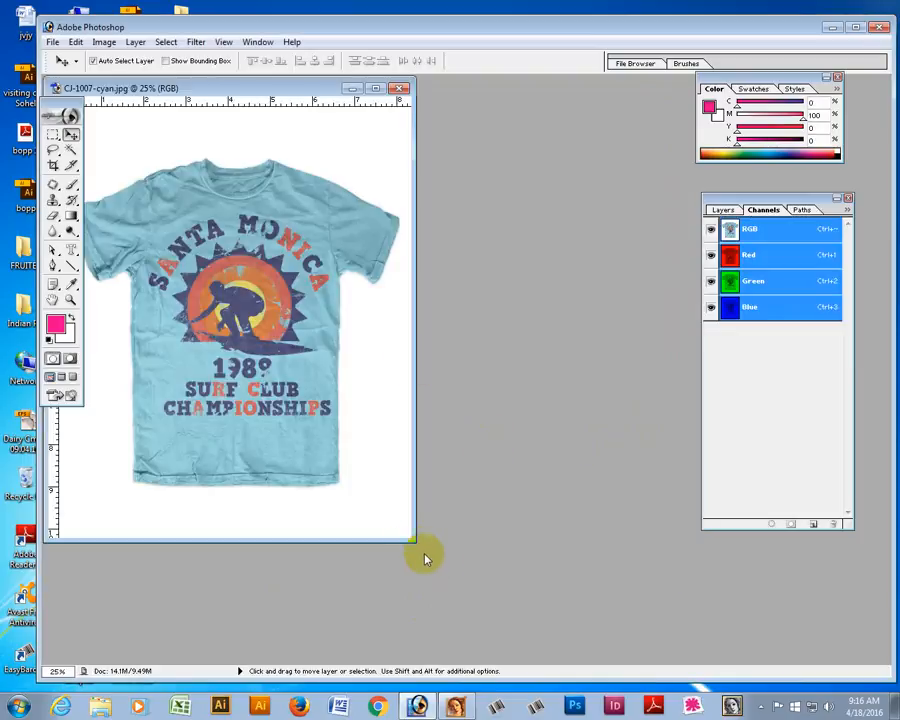
- Select the whole Santa Monica surf print on the T-shirt with a rectangular marquee and copy it
{"action": "left_click_drag", "start_coordinate": [410, 538], "coordinate": [767, 653]}
{"action": "key", "text": "ctrl+space"}
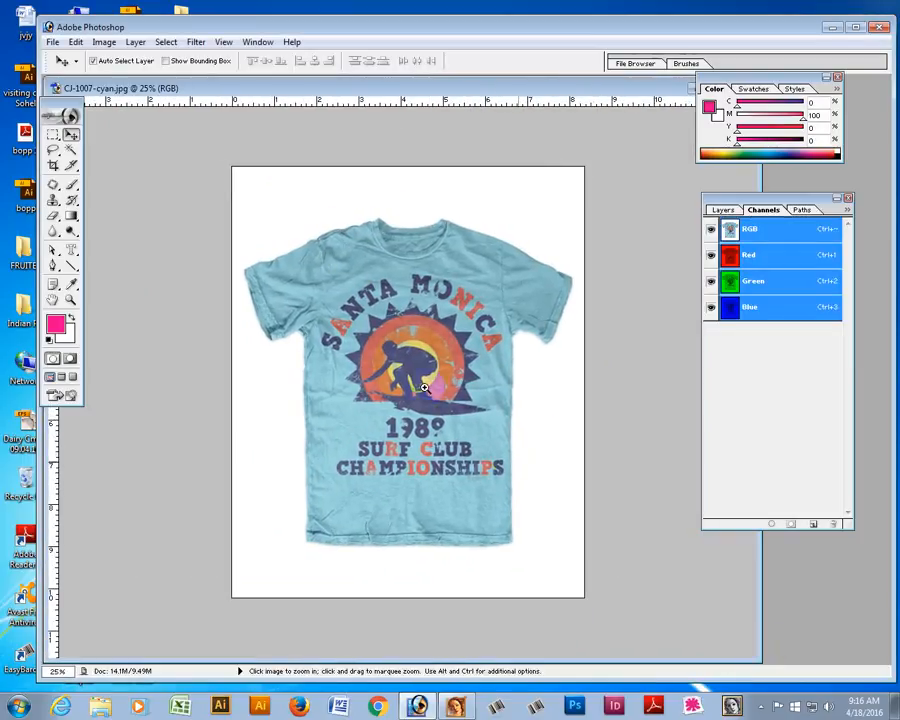
{"action": "left_click_drag", "start_coordinate": [346, 281], "coordinate": [528, 456]}
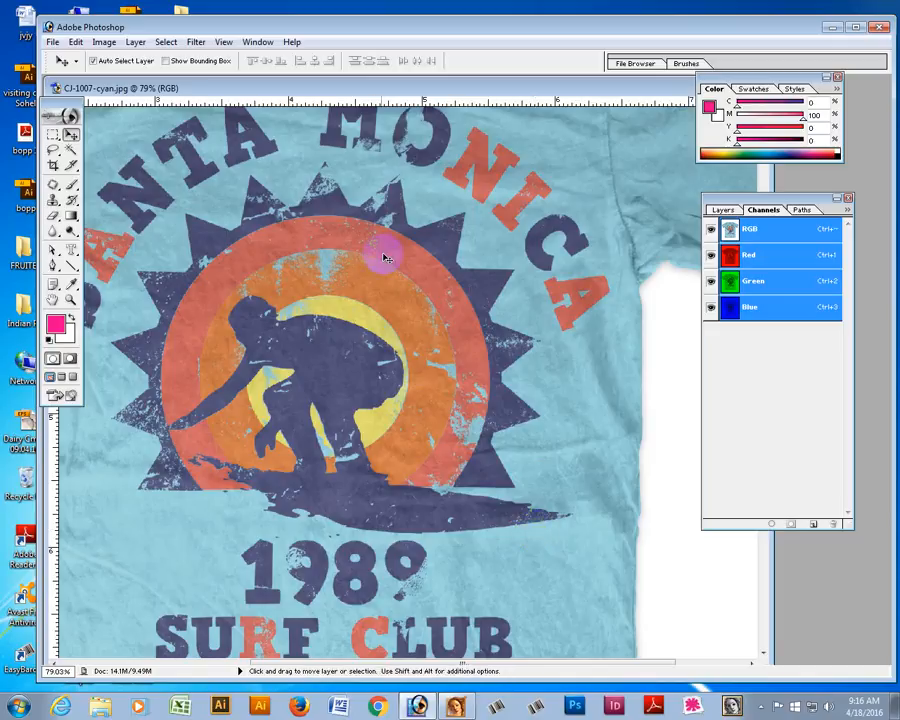
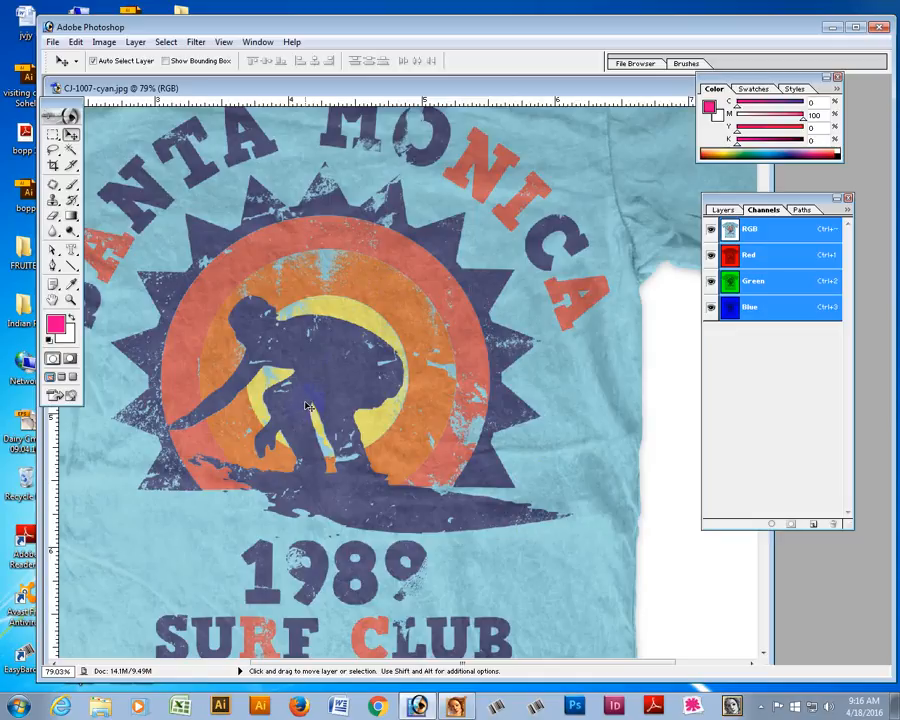
{"action": "left_click", "coordinate": [408, 388], "text": "alt"}
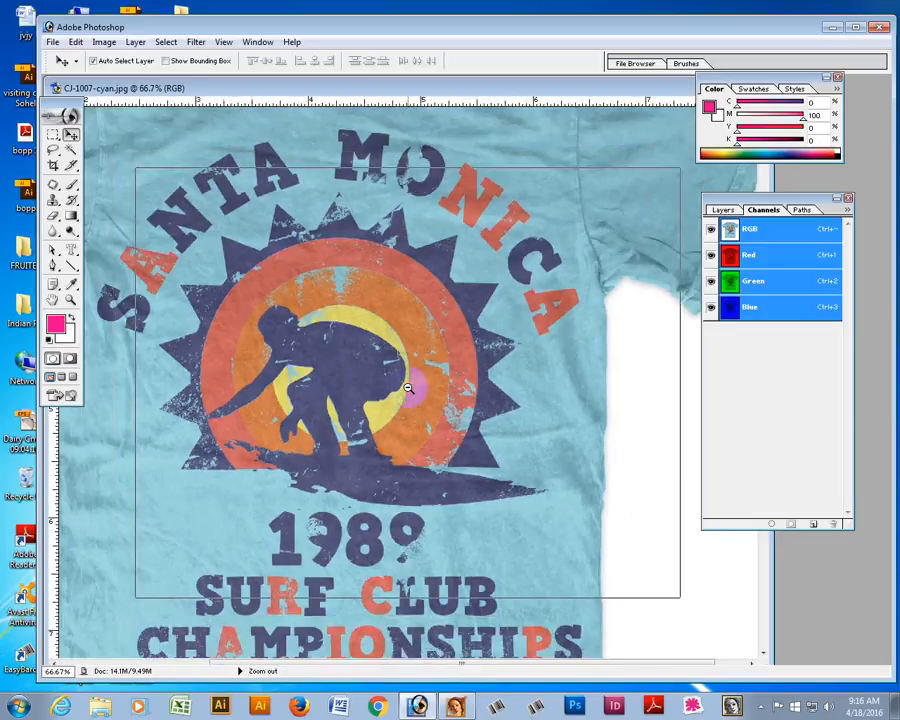
{"action": "left_click", "coordinate": [408, 388], "text": "alt"}
{"action": "left_click", "coordinate": [408, 388], "text": "alt"}
{"action": "left_click", "coordinate": [53, 134]}
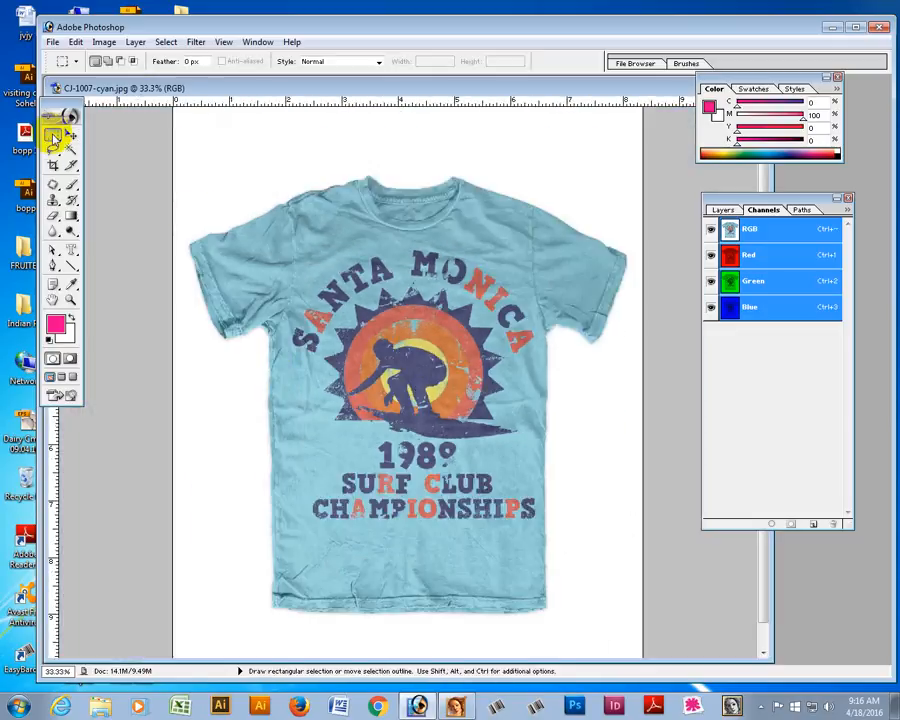
{"action": "left_click_drag", "start_coordinate": [287, 251], "coordinate": [542, 535]}
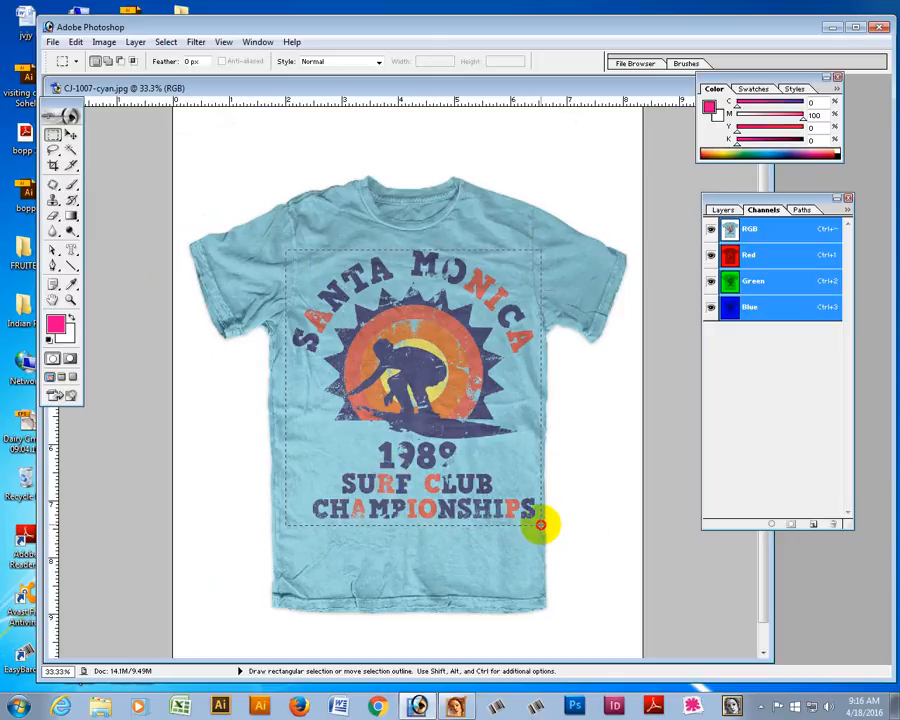
{"action": "left_click_drag", "start_coordinate": [539, 534], "coordinate": [539, 533]}
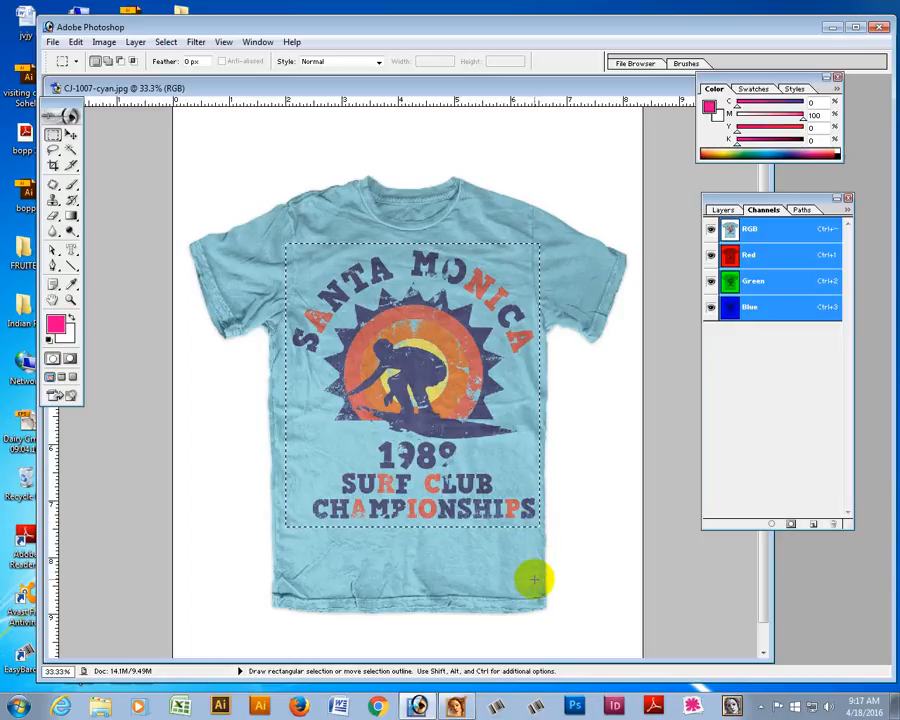
- Close the T-shirt image without saving and paste the copied print into a new document
{"action": "key", "text": "ctrl+w"}
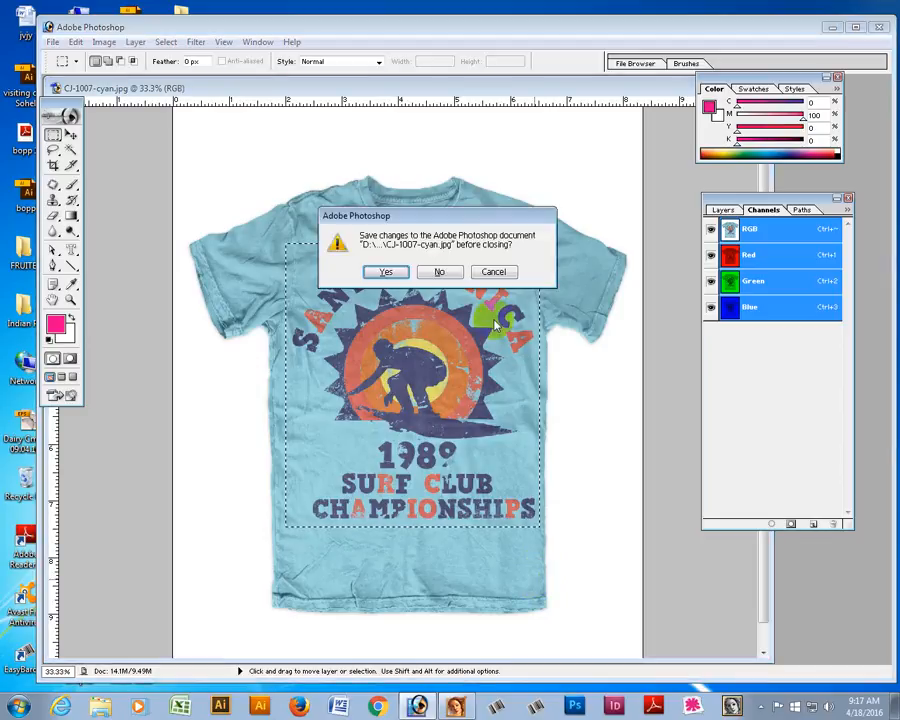
{"action": "left_click", "coordinate": [437, 271]}
{"action": "key", "text": "ctrl+n"}
{"action": "key", "text": "Return"}
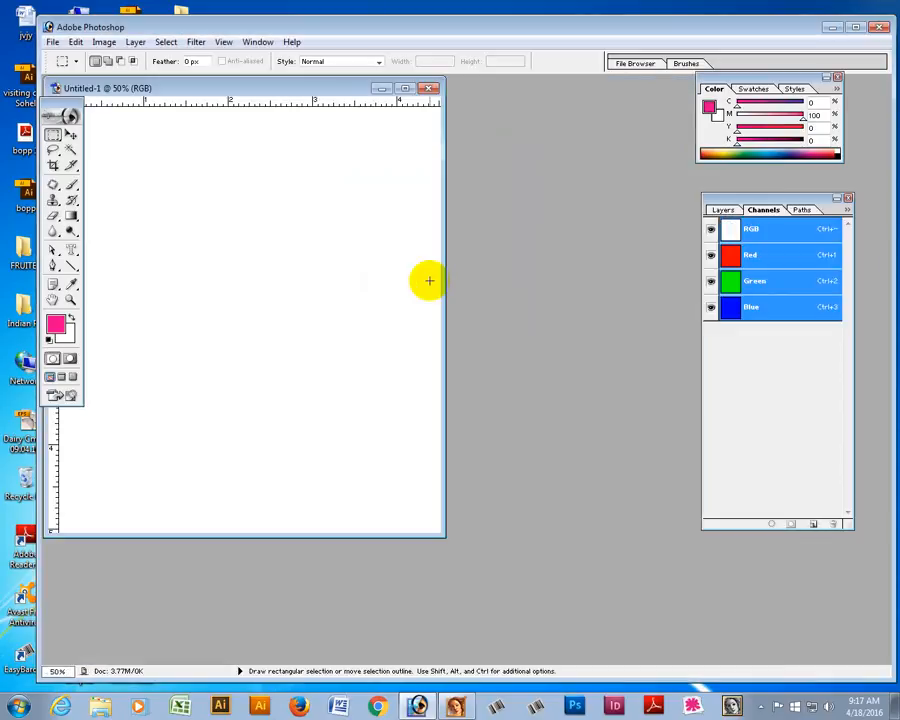
{"action": "key", "text": "ctrl+v"}
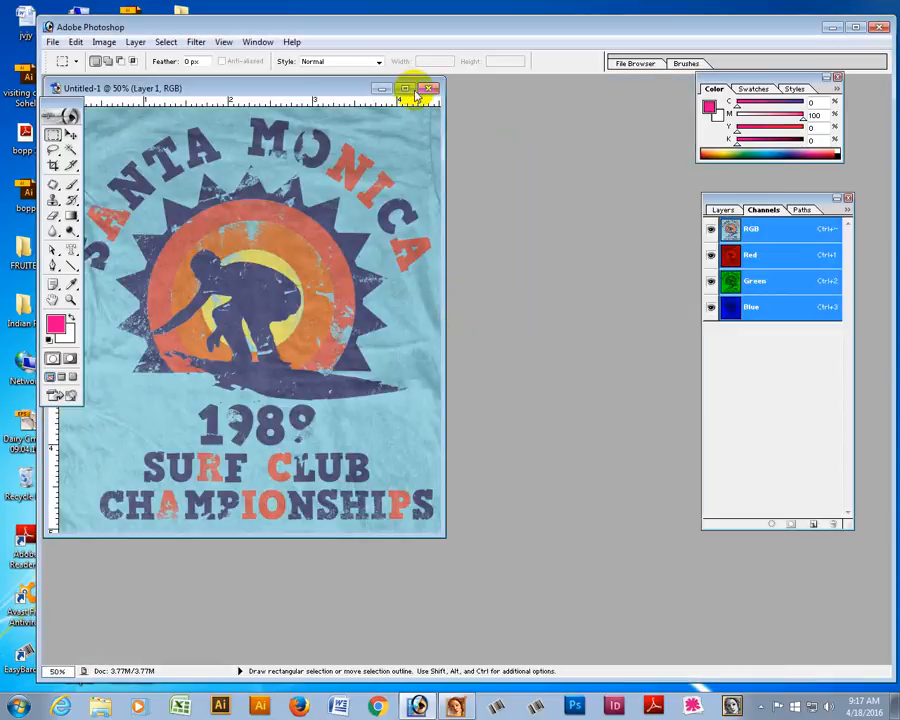
- Save the pasted print to the Desktop as a Photoshop file named Gangi-2
{"action": "left_click", "coordinate": [404, 88]}
{"action": "key", "text": "ctrl+s"}
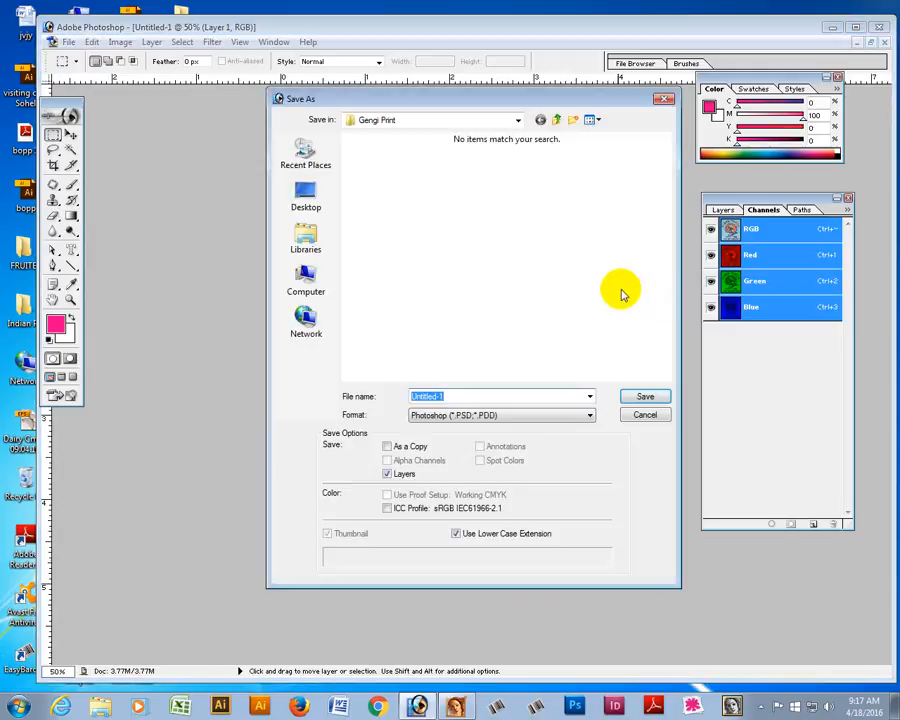
{"action": "type", "text": "Gangi-2"}
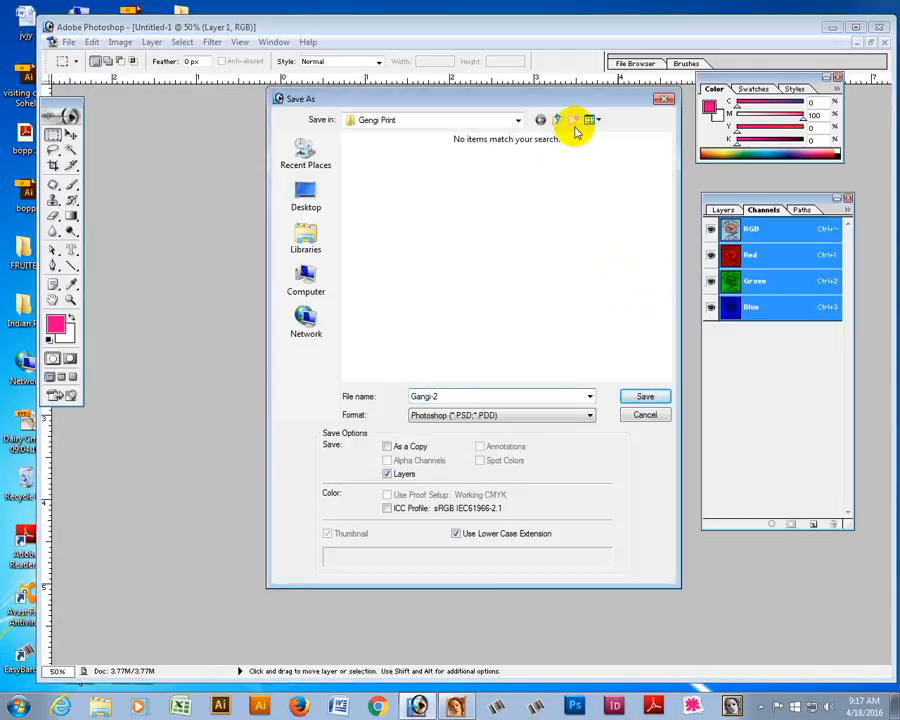
{"action": "left_click", "coordinate": [306, 195]}
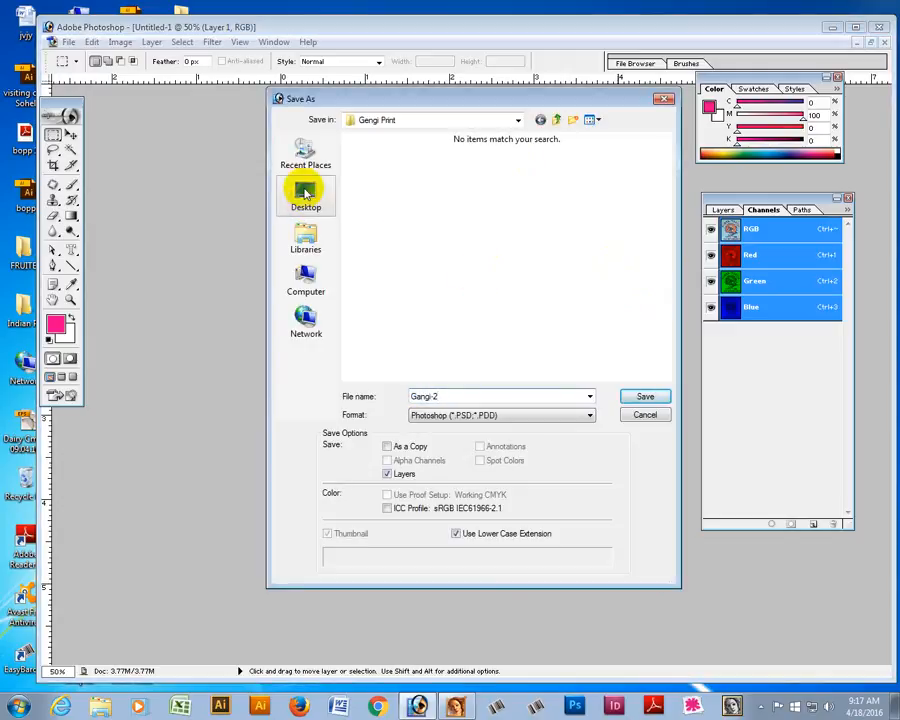
{"action": "left_click", "coordinate": [640, 397]}
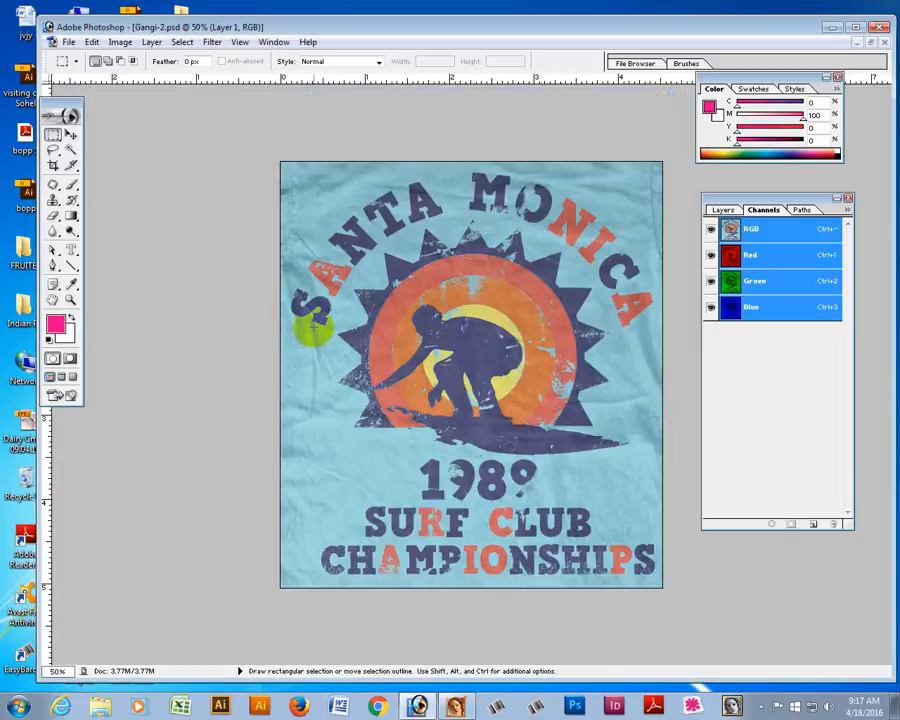
- Switch to Adobe Illustrator and create a new A4 portrait document in RGB color mode
{"action": "left_click", "coordinate": [418, 708]}
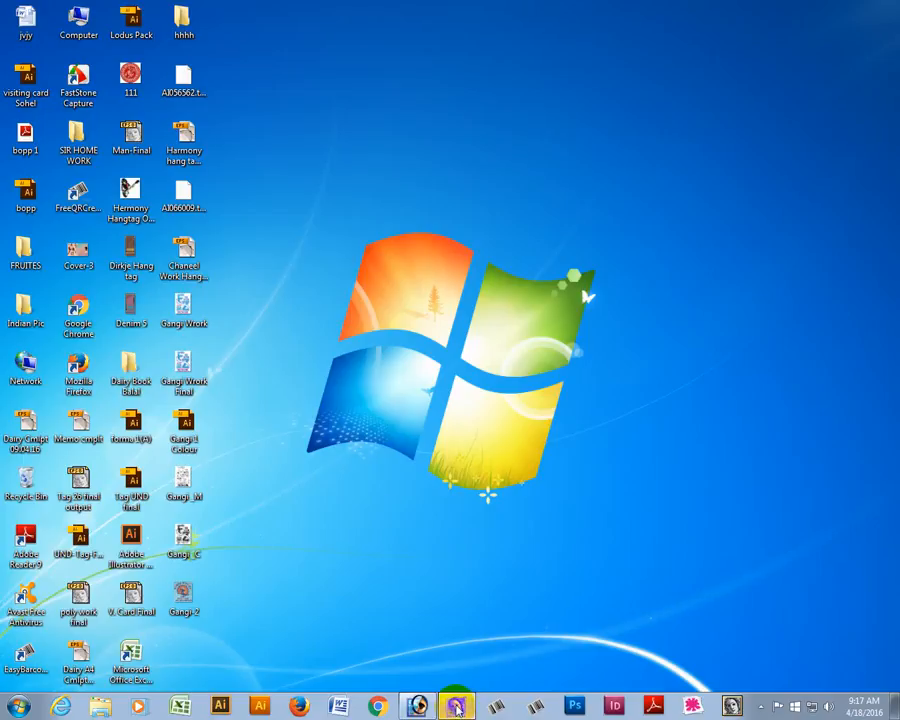
{"action": "key", "text": "ctrl+n"}
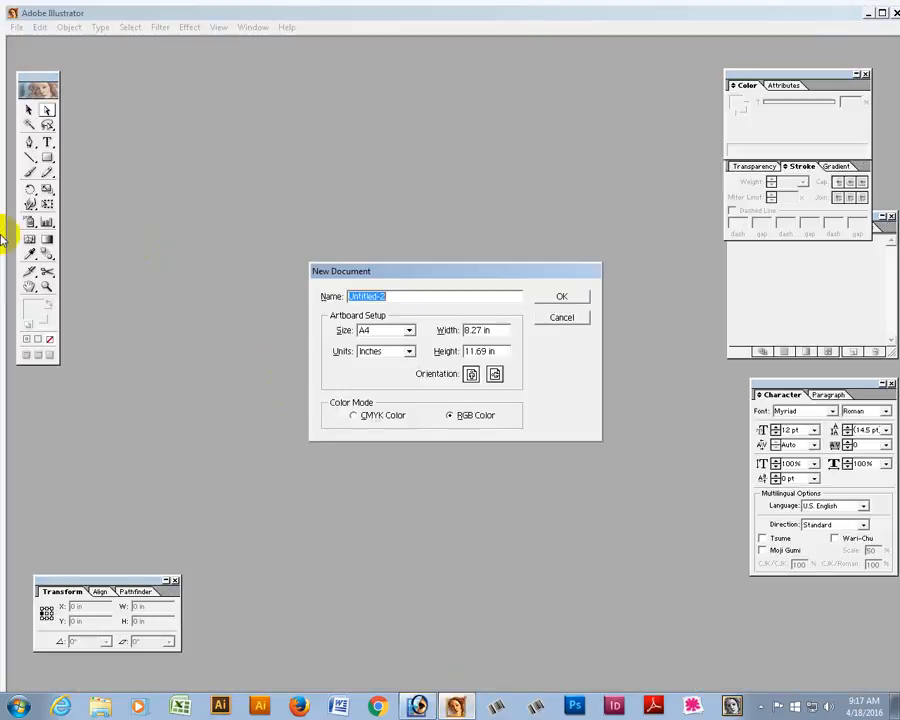
{"action": "key", "text": "Return"}
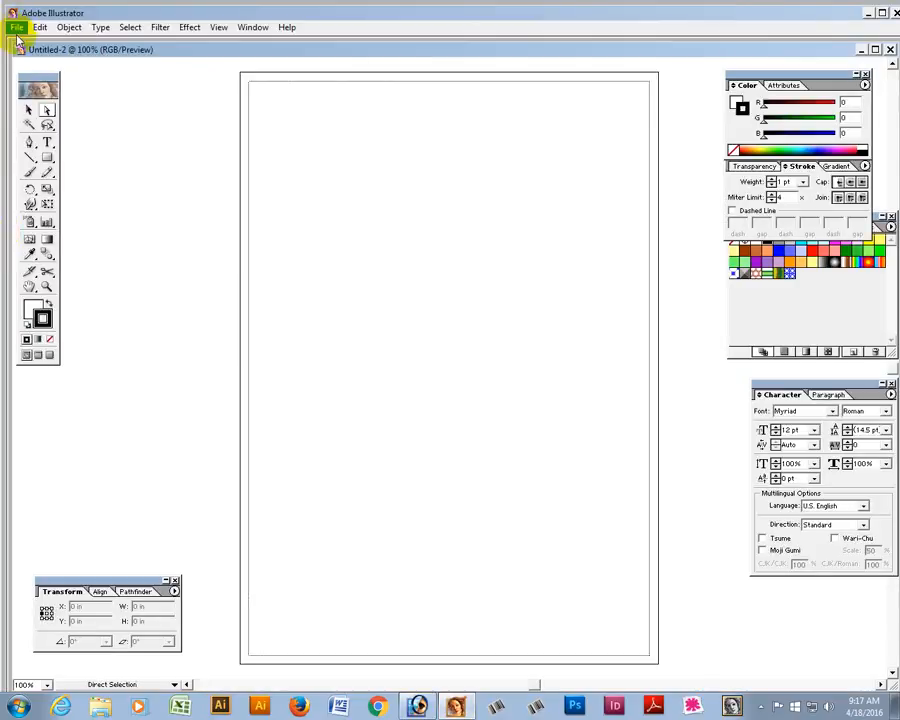
- Place the Gangi-2 image from the Desktop into the document
{"action": "left_click", "coordinate": [16, 27]}
{"action": "left_click", "coordinate": [50, 187]}
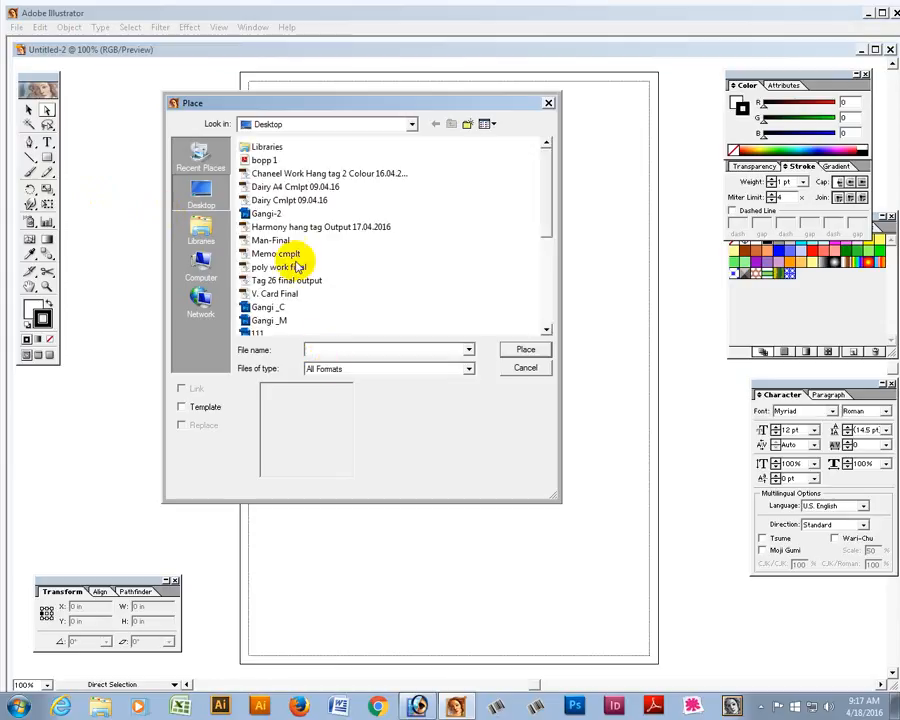
{"action": "left_click", "coordinate": [258, 213]}
{"action": "left_click", "coordinate": [525, 352]}
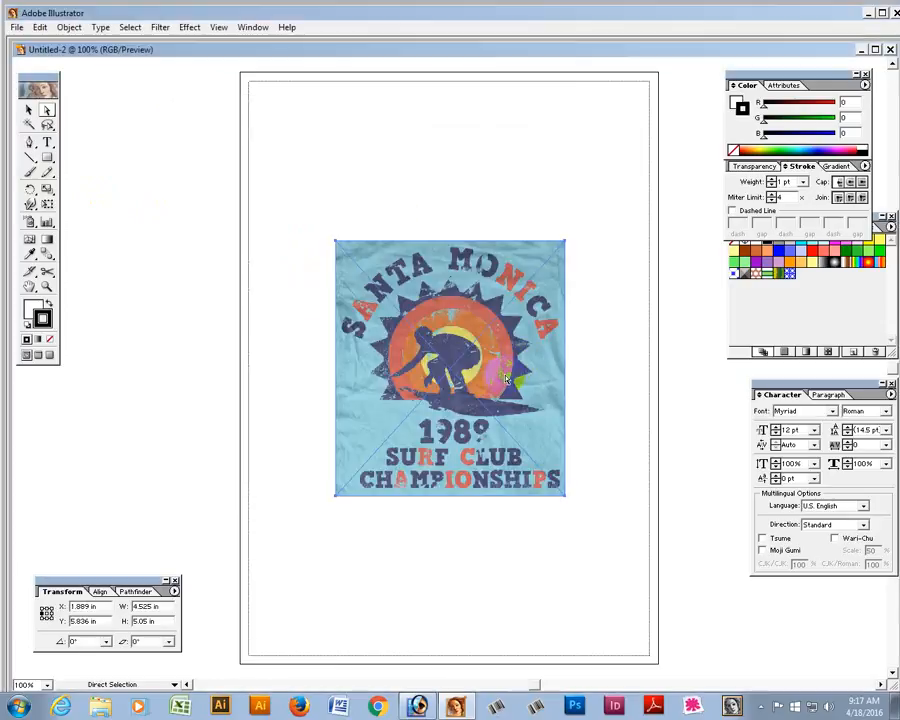
- Draw a circle about 1.2 in wide around the yellow disc behind the surfer and remove its fill
{"action": "key", "text": "z"}
{"action": "left_click_drag", "start_coordinate": [382, 246], "coordinate": [573, 475]}
{"action": "left_click_drag", "start_coordinate": [187, 156], "coordinate": [627, 607]}
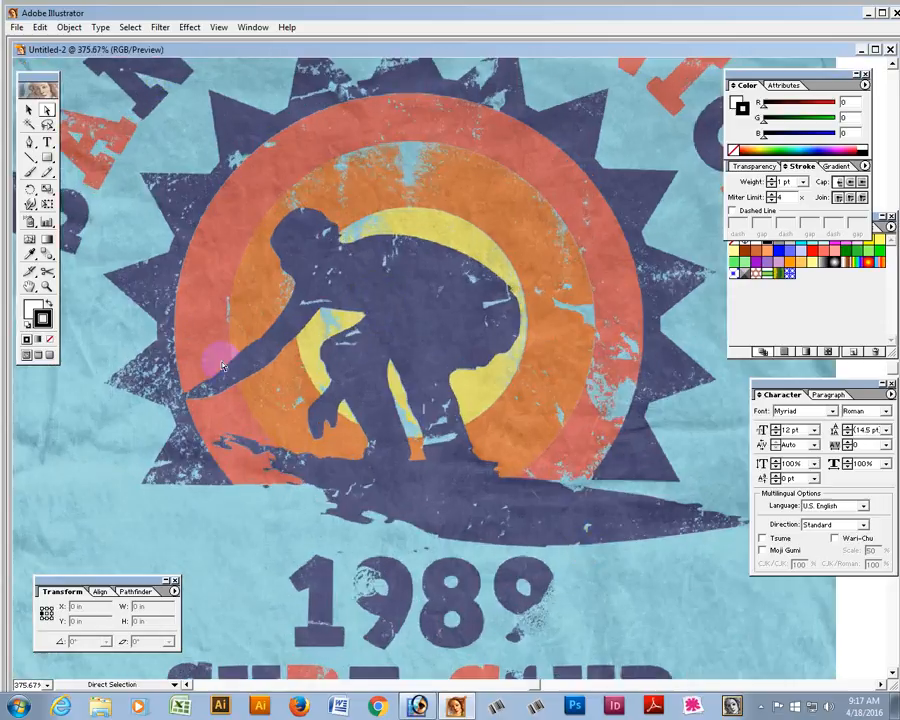
{"action": "left_click_drag", "start_coordinate": [47, 157], "coordinate": [95, 163]}
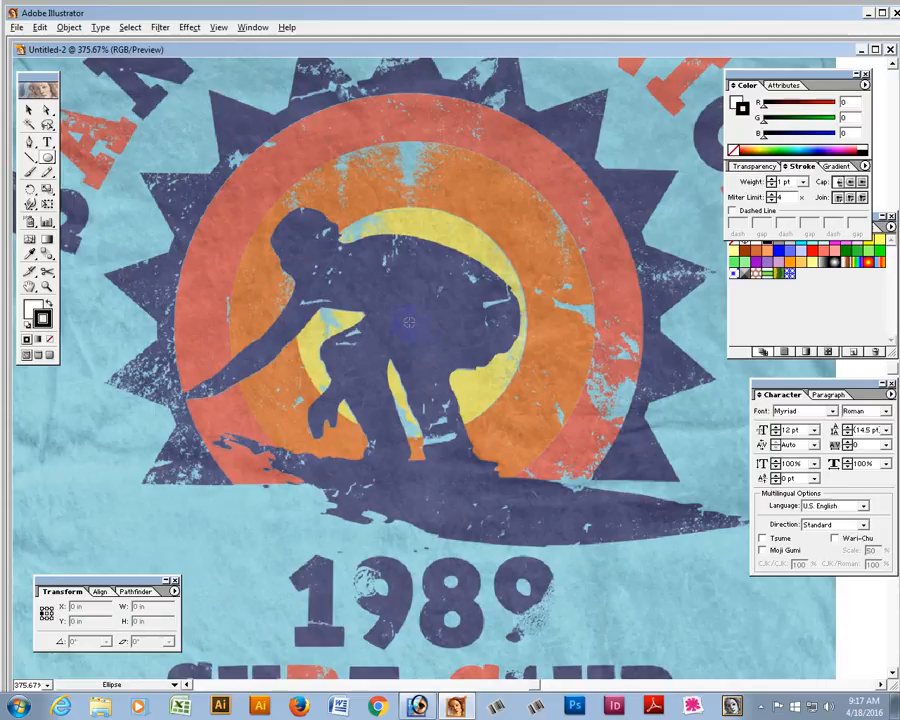
{"action": "left_click_drag", "start_coordinate": [441, 381], "coordinate": [465, 435]}
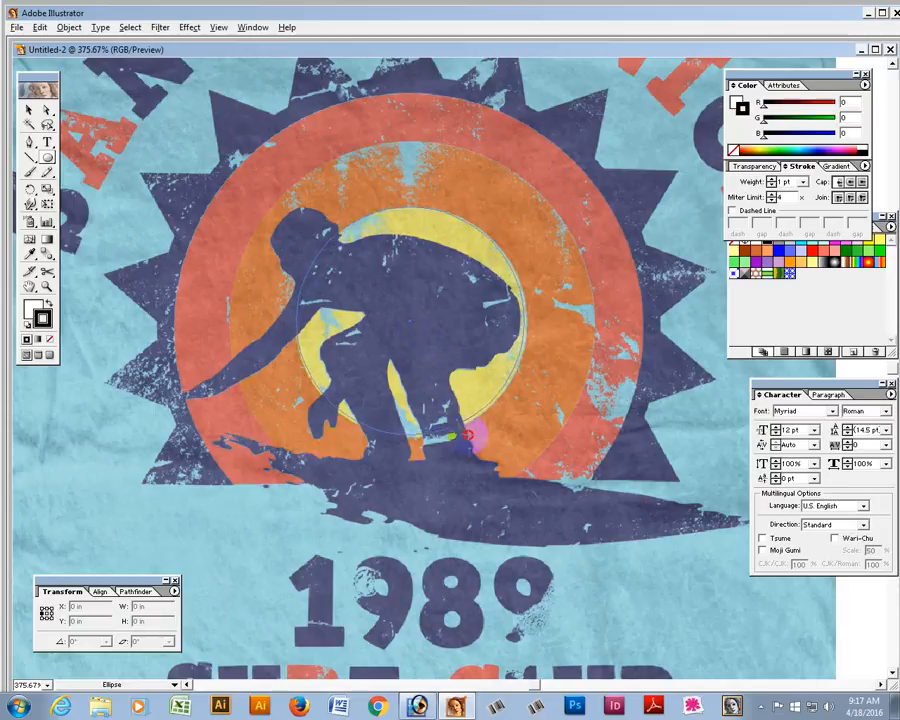
{"action": "left_click_drag", "start_coordinate": [468, 436], "coordinate": [466, 436]}
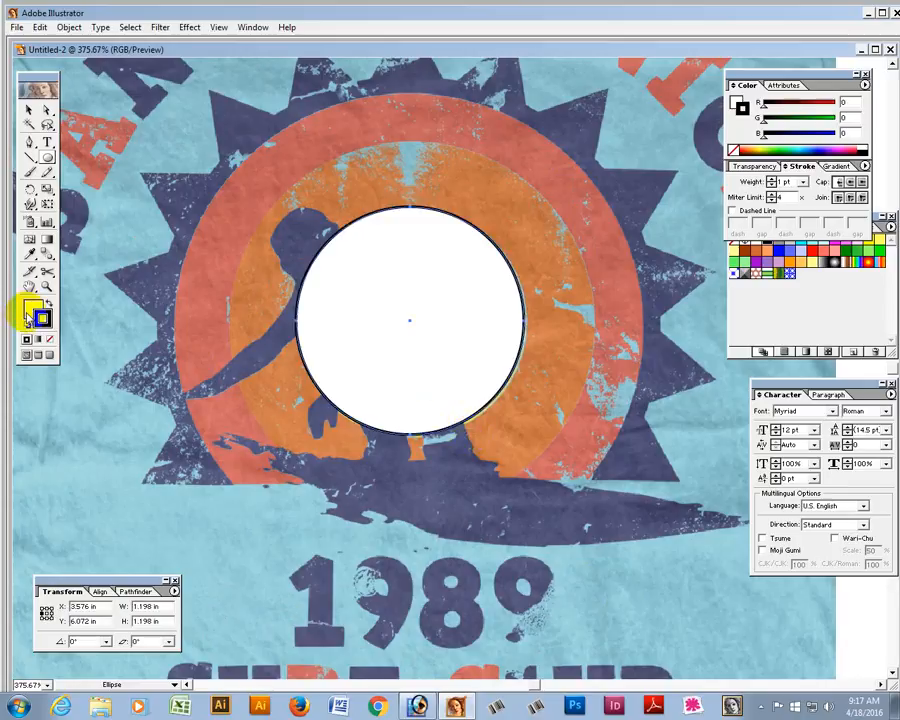
{"action": "left_click", "coordinate": [48, 339]}
{"action": "left_click", "coordinate": [42, 318]}
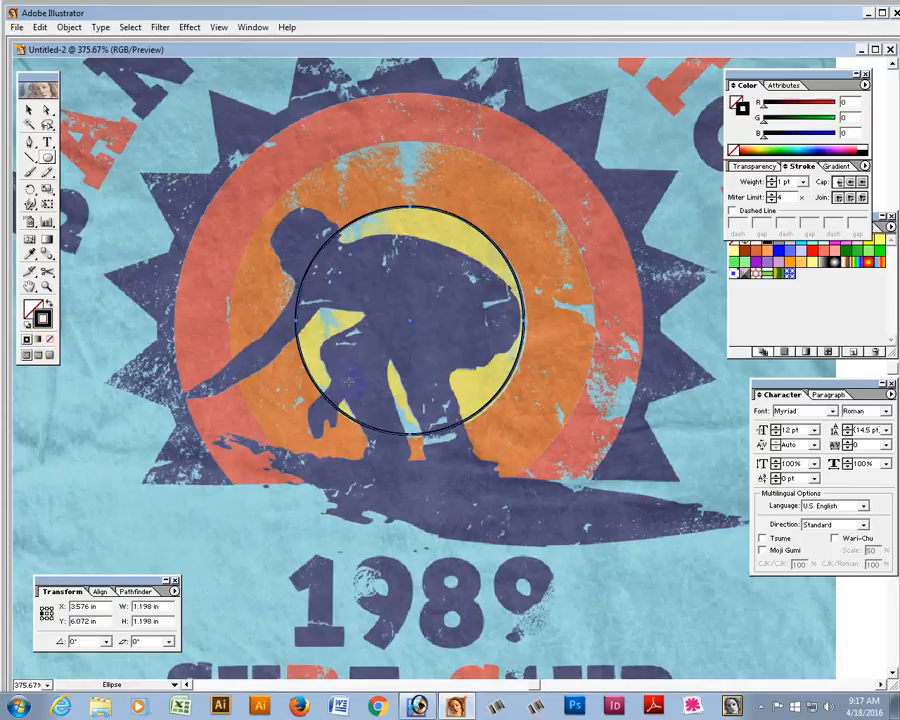
- Stretch the inner circle with Free Transform to about 1.21 in wide and high to fit the yellow disc
{"action": "left_click", "coordinate": [47, 205]}
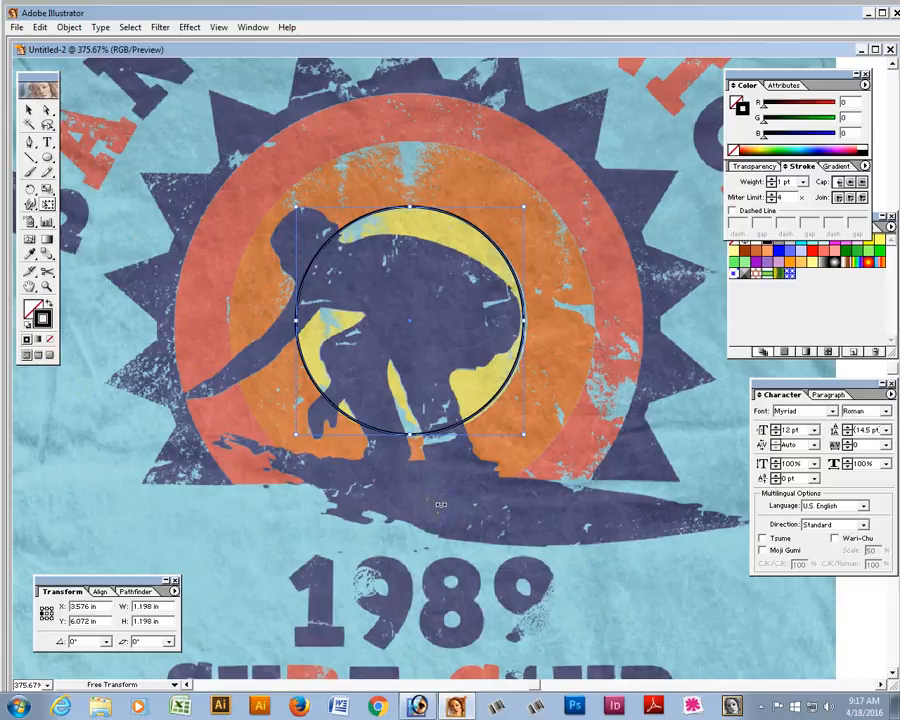
{"action": "left_click_drag", "start_coordinate": [410, 436], "coordinate": [410, 438]}
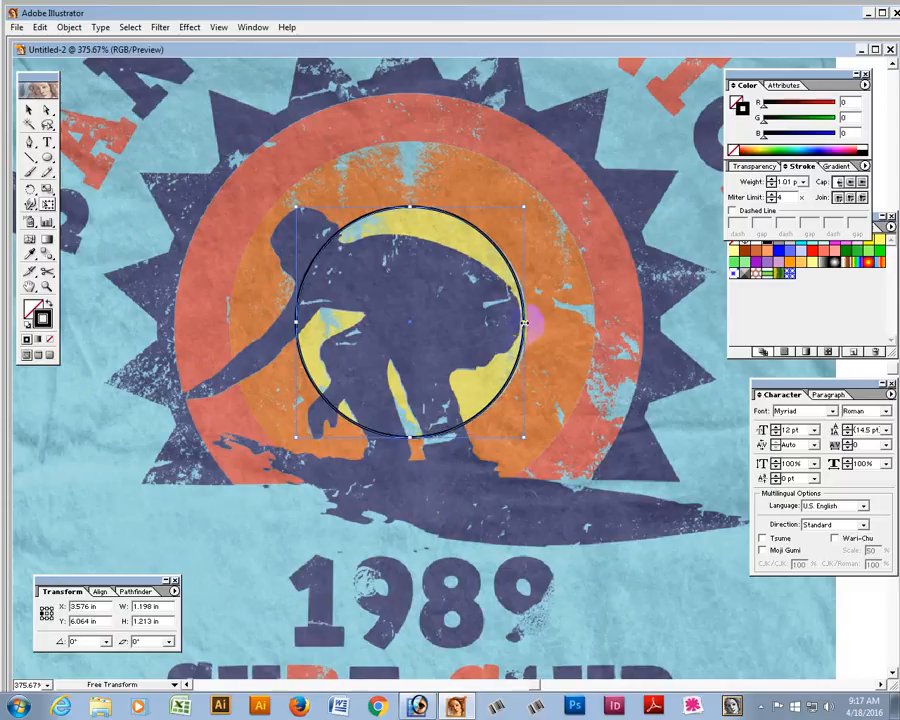
{"action": "left_click_drag", "start_coordinate": [526, 323], "coordinate": [530, 322]}
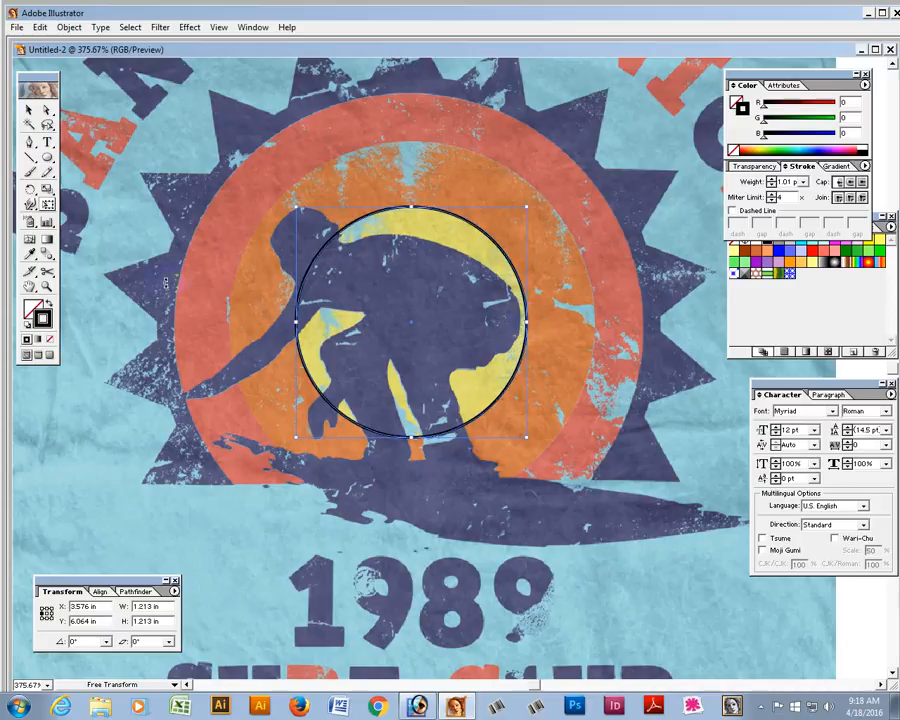
- Draw two circles from the same center, about 1.92 in around the orange ring and about 2.46 in around the red ring
{"action": "left_click", "coordinate": [47, 157]}
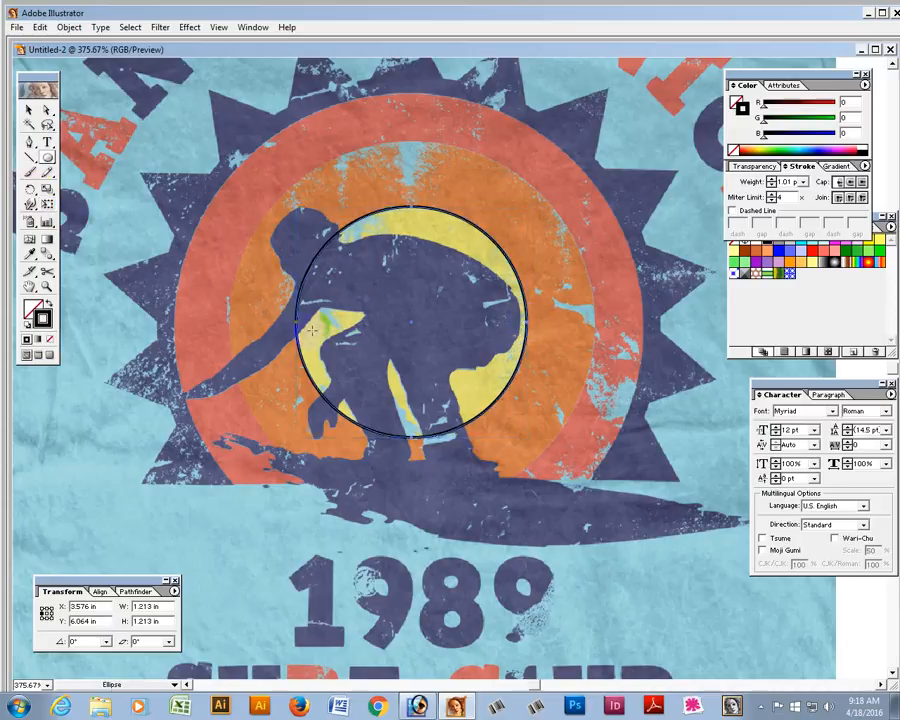
{"action": "left_click_drag", "start_coordinate": [410, 339], "coordinate": [458, 503]}
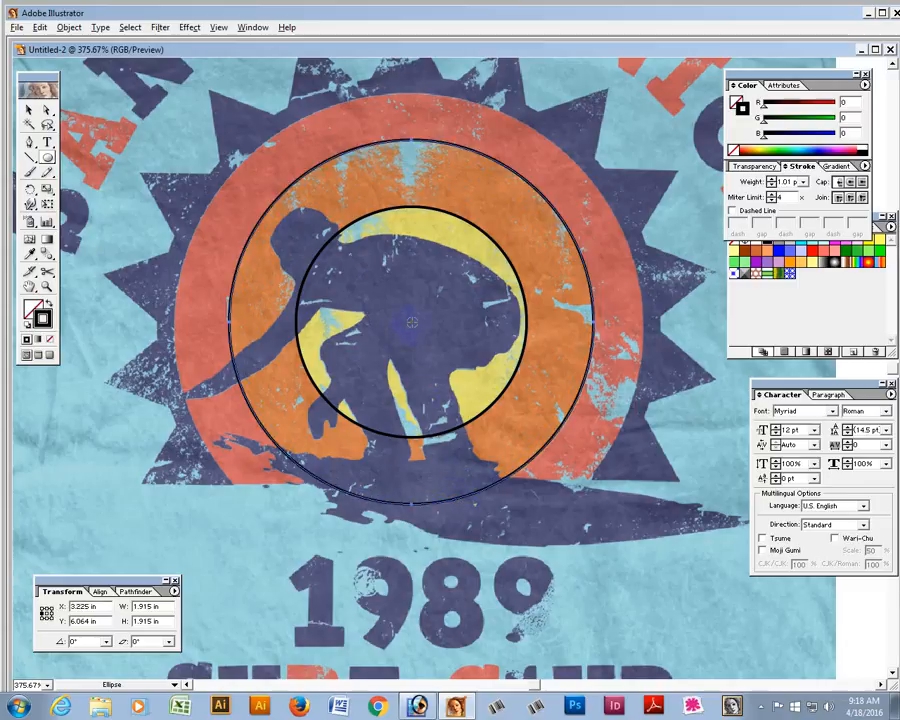
{"action": "left_click_drag", "start_coordinate": [410, 322], "coordinate": [490, 555]}
- Shift the outer circle slightly and stretch it to about 2.47 by 2.48 in to match the red ring's edge, leaving it deselected
{"action": "left_click", "coordinate": [29, 110]}
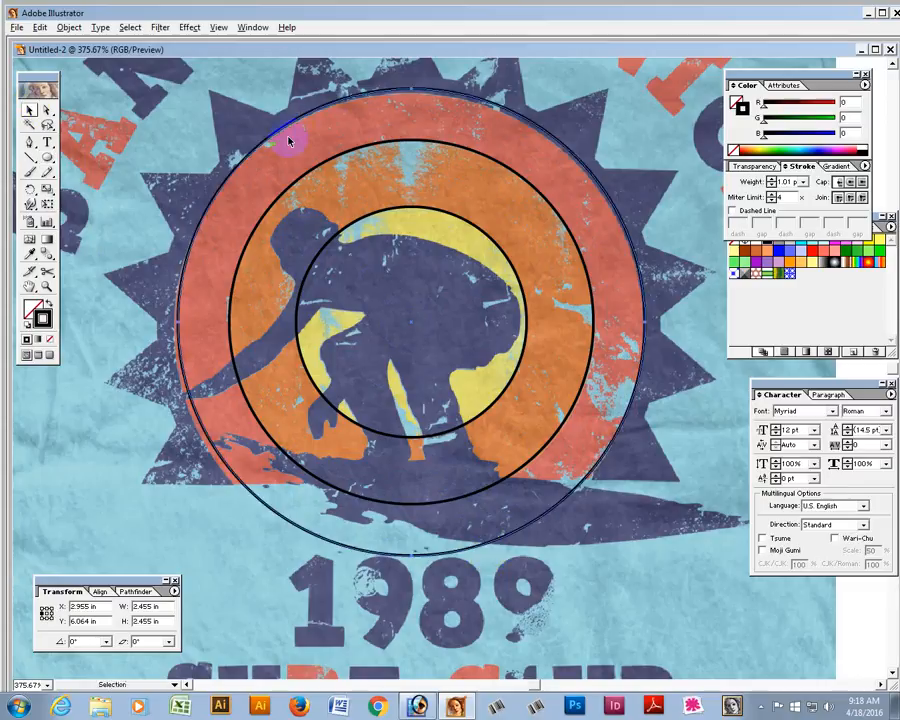
{"action": "left_click_drag", "start_coordinate": [441, 95], "coordinate": [437, 96]}
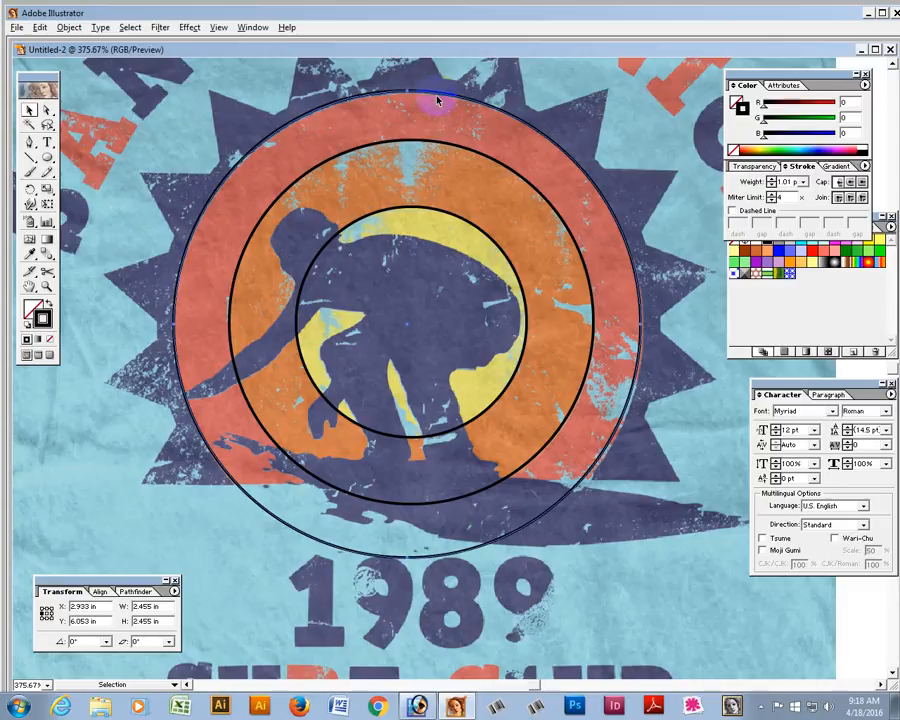
{"action": "left_click", "coordinate": [46, 203]}
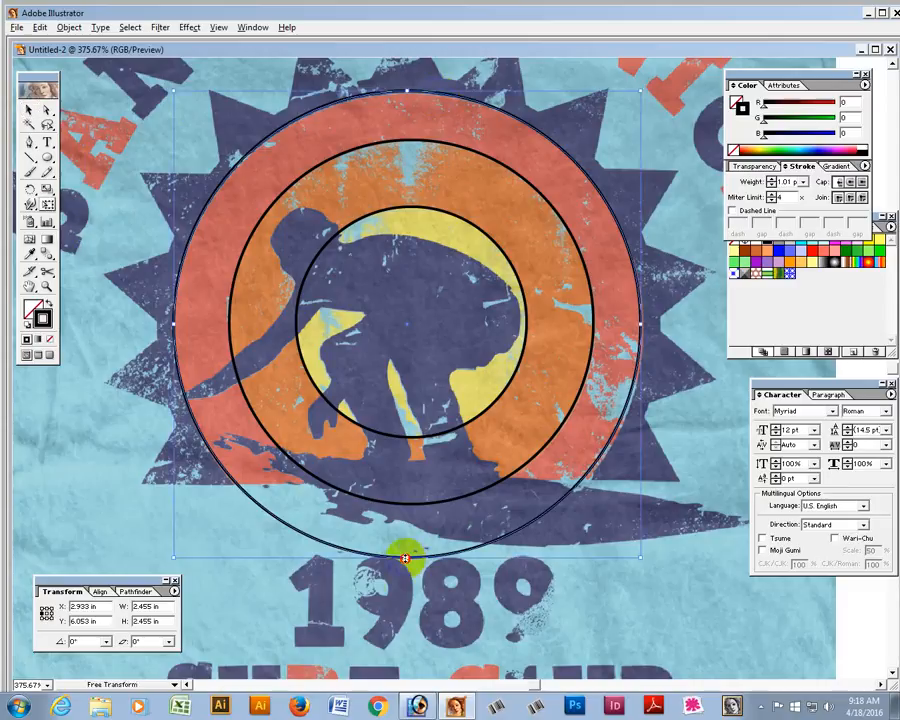
{"action": "left_click_drag", "start_coordinate": [405, 558], "coordinate": [406, 563]}
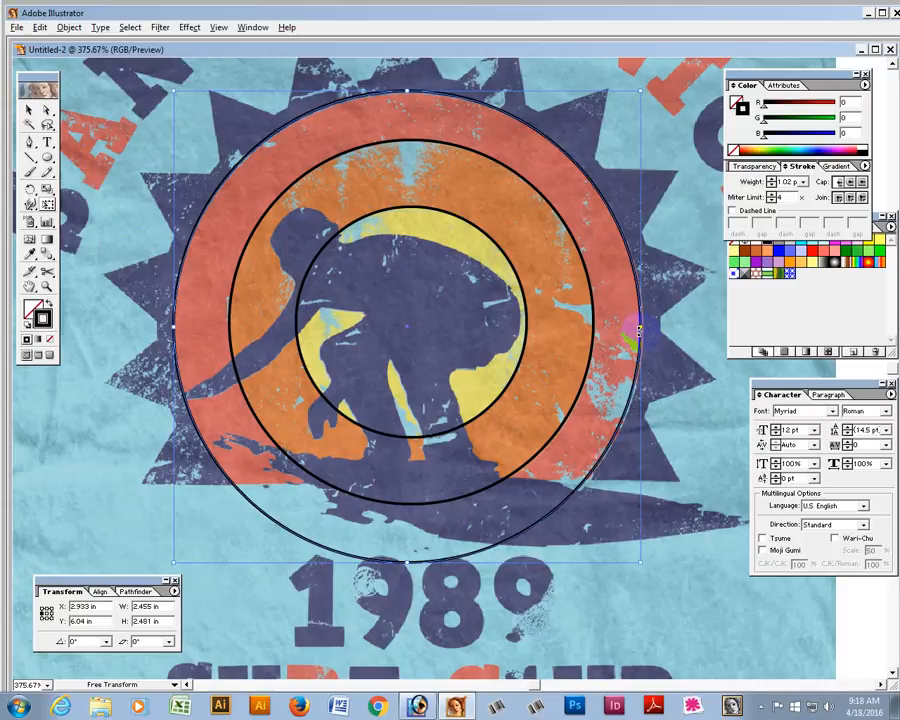
{"action": "left_click_drag", "start_coordinate": [643, 327], "coordinate": [644, 327]}
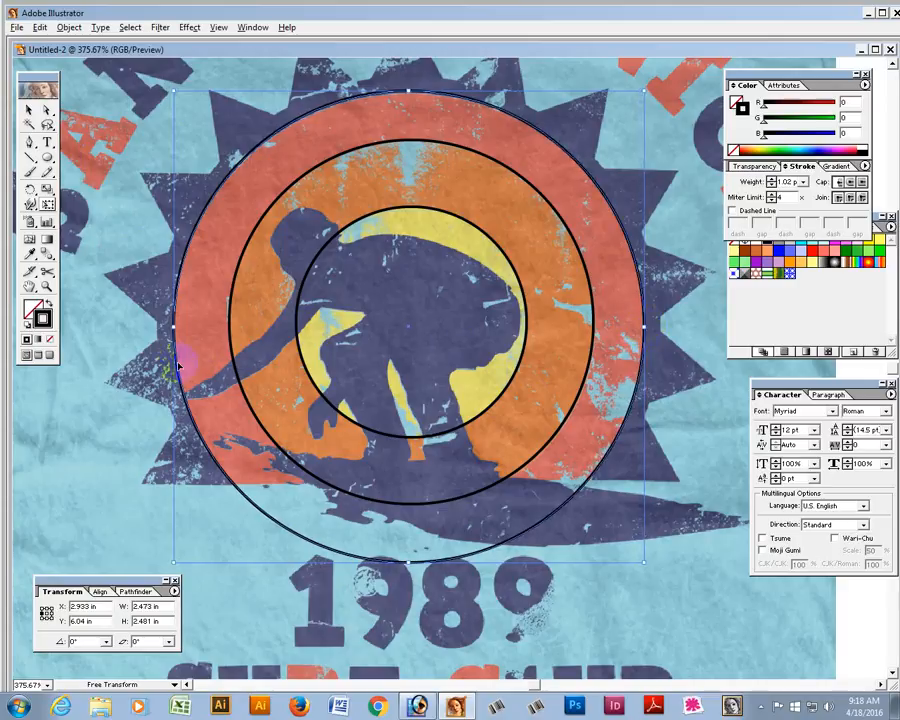
{"action": "left_click", "coordinate": [151, 151]}
{"action": "key", "text": "z"}
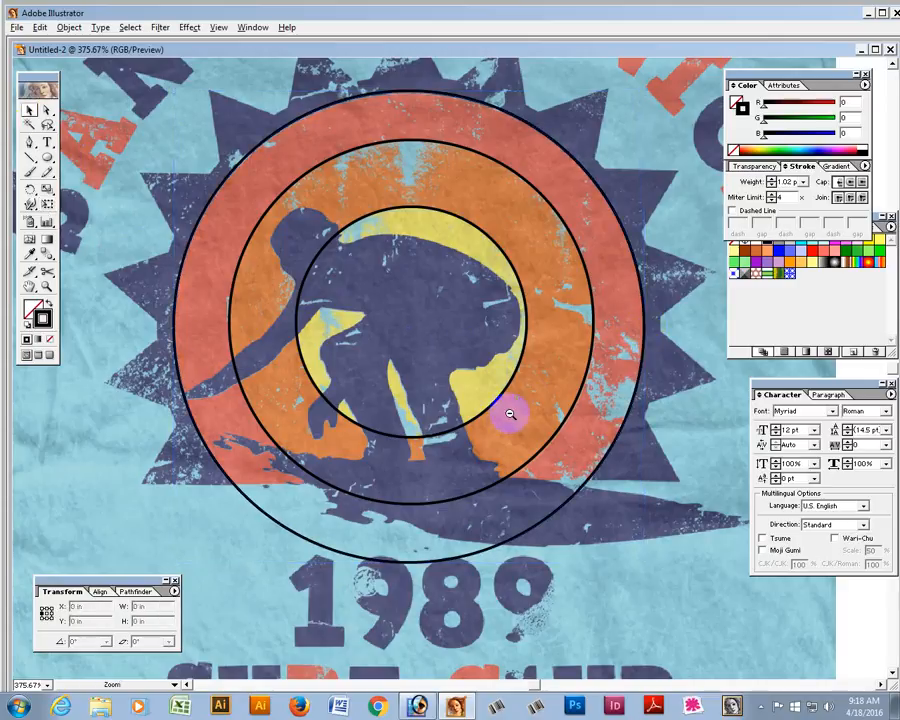
{"action": "left_click", "coordinate": [512, 414], "text": "alt"}
{"action": "left_click", "coordinate": [510, 412], "text": "alt"}
{"action": "left_click", "coordinate": [508, 411], "text": "alt"}
{"action": "key", "text": "v"}
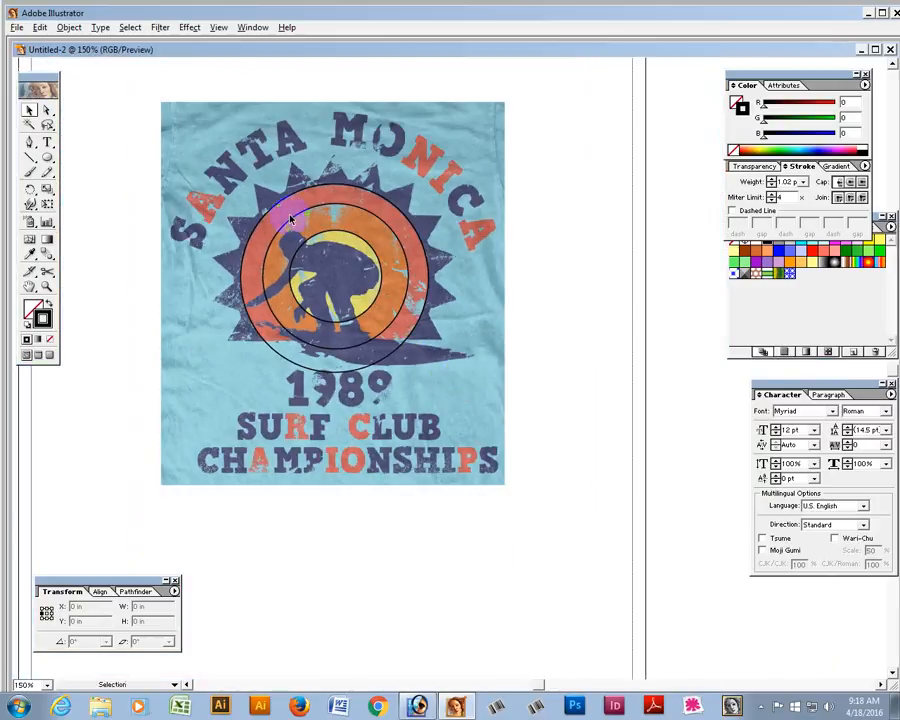
{"action": "left_click", "coordinate": [378, 320]}
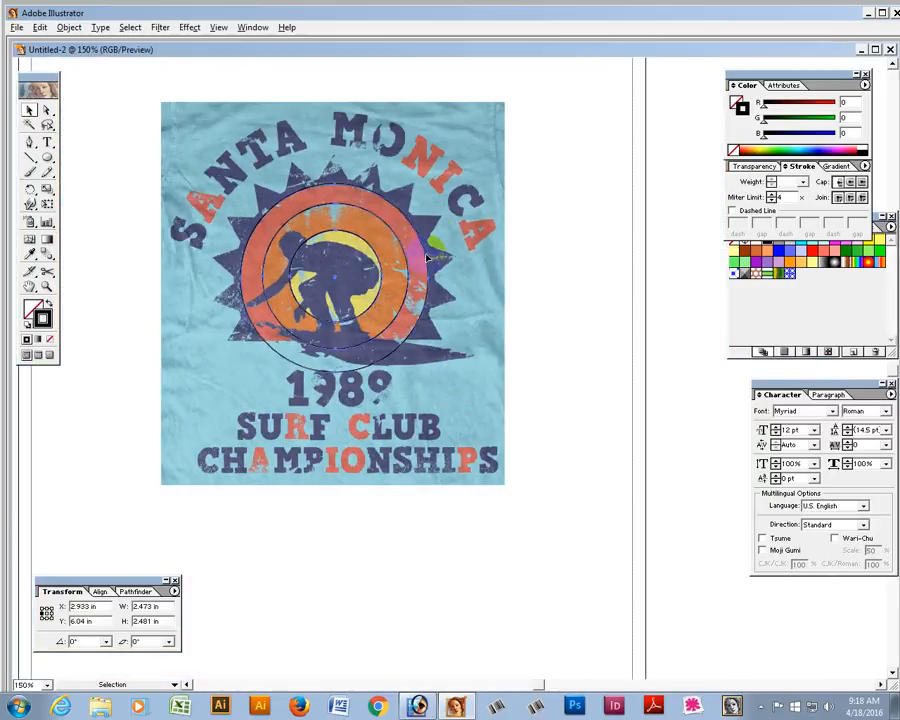
{"action": "left_click", "coordinate": [476, 261]}
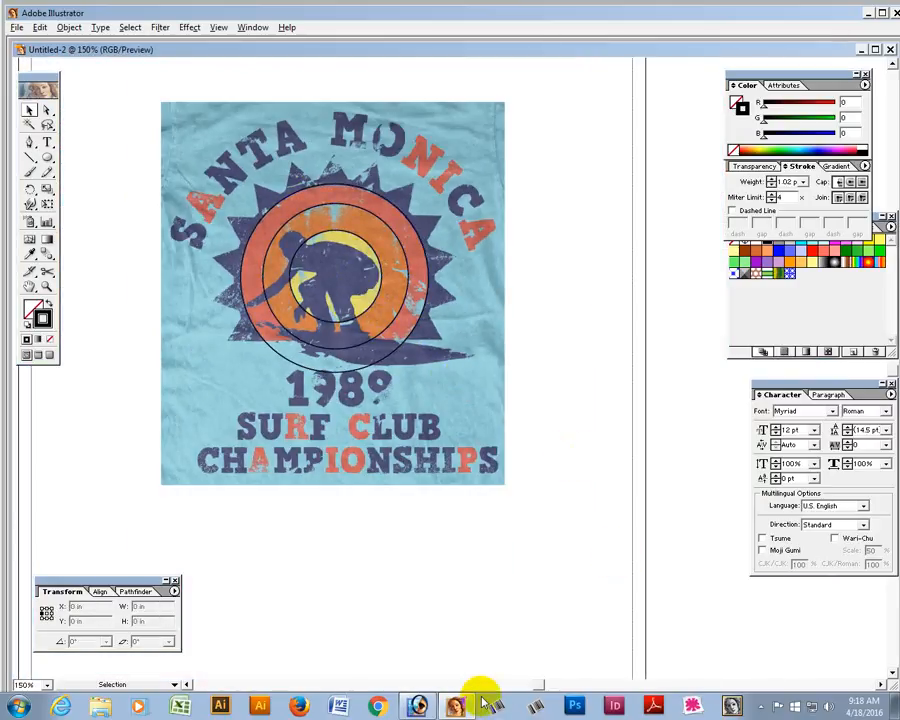
- Switch to Photoshop and convert Gangi-2.psd to CMYK color mode without flattening its layers
{"action": "left_click", "coordinate": [416, 706]}
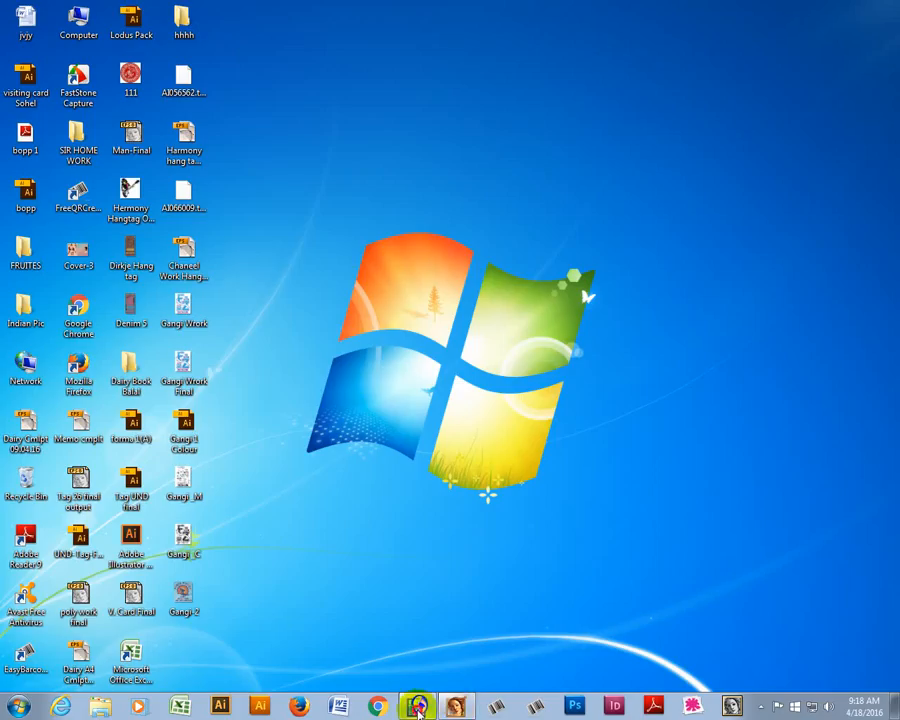
{"action": "left_click", "coordinate": [416, 706]}
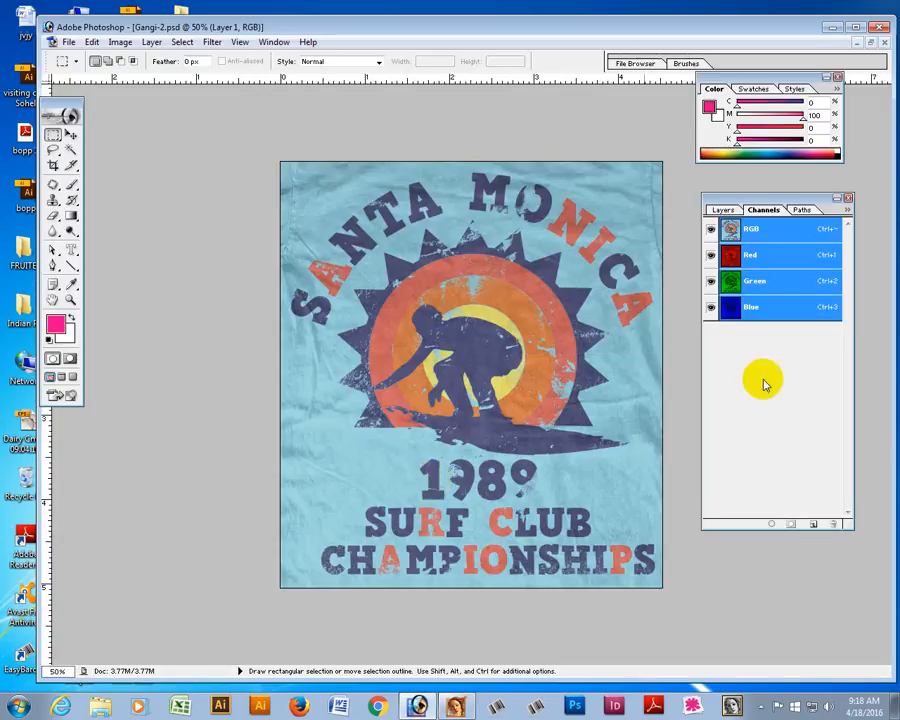
{"action": "left_click", "coordinate": [120, 44]}
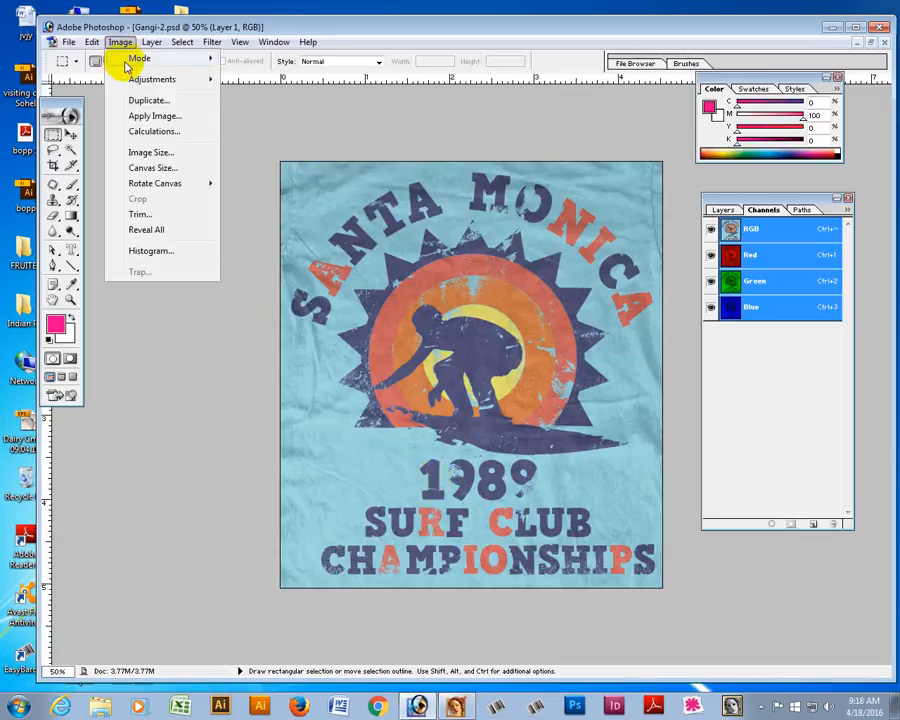
{"action": "mouse_move", "coordinate": [205, 58]}
{"action": "left_click", "coordinate": [264, 136]}
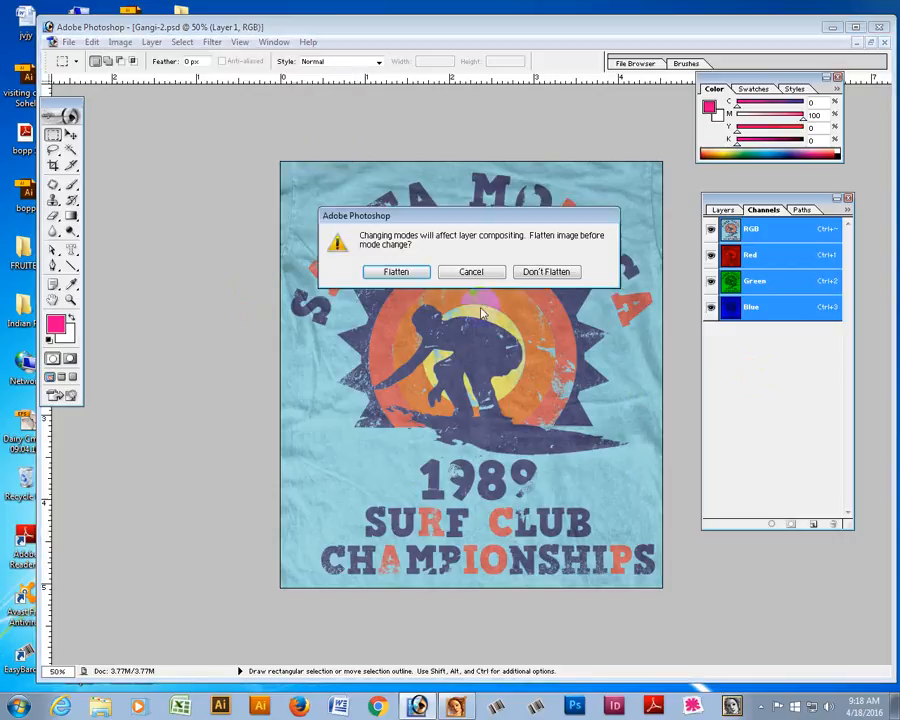
{"action": "left_click", "coordinate": [552, 273]}
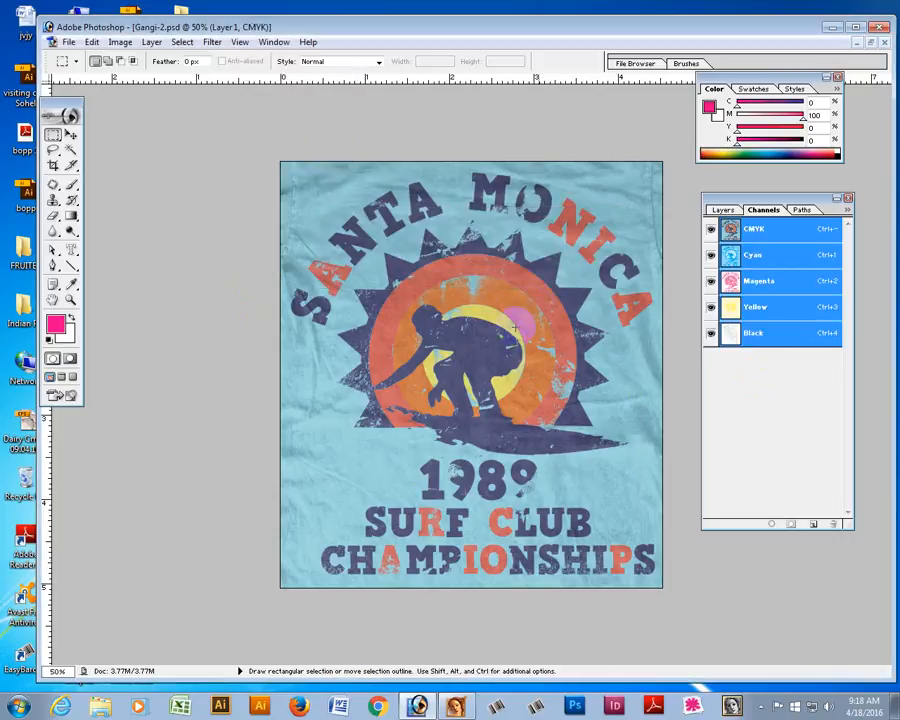
- Try to paste the sun circles directly into the CMYK image
{"action": "left_click", "coordinate": [512, 395], "text": "ctrl+space"}
{"action": "left_click", "coordinate": [511, 398], "text": "ctrl+space"}
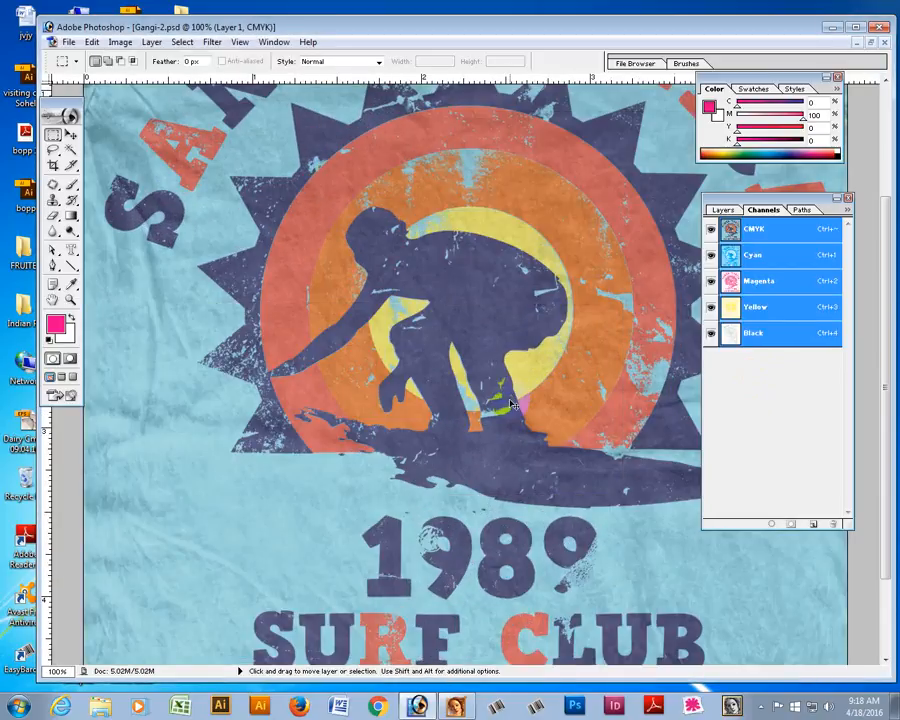
{"action": "key", "text": "ctrl+v"}
{"action": "left_click", "coordinate": [71, 134]}
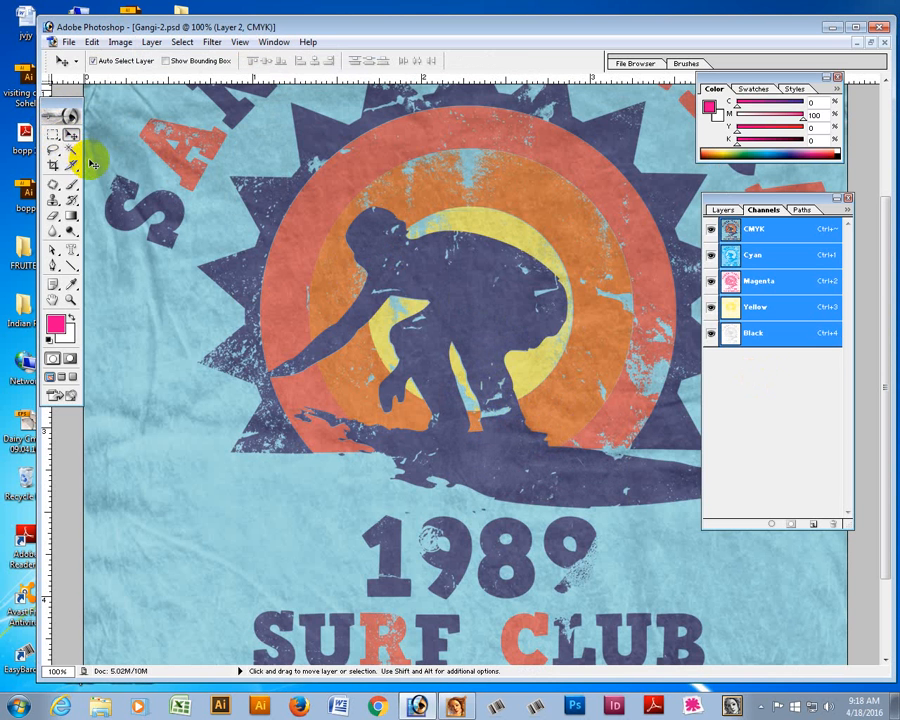
{"action": "key", "text": "ctrl+v"}
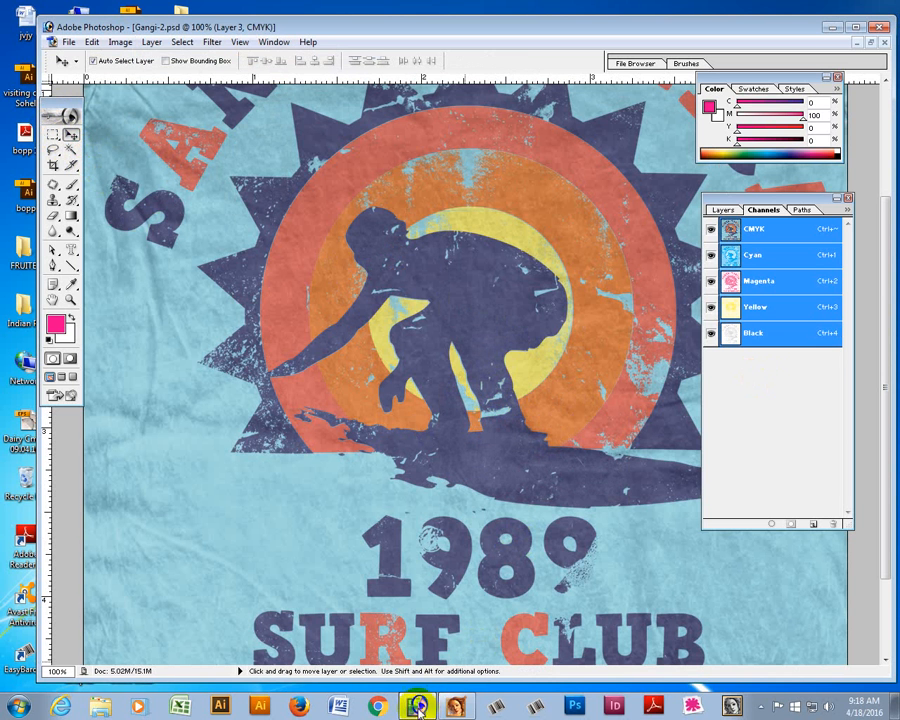
- Switch to Illustrator, select the three sun circles and copy them
{"action": "left_click", "coordinate": [456, 707]}
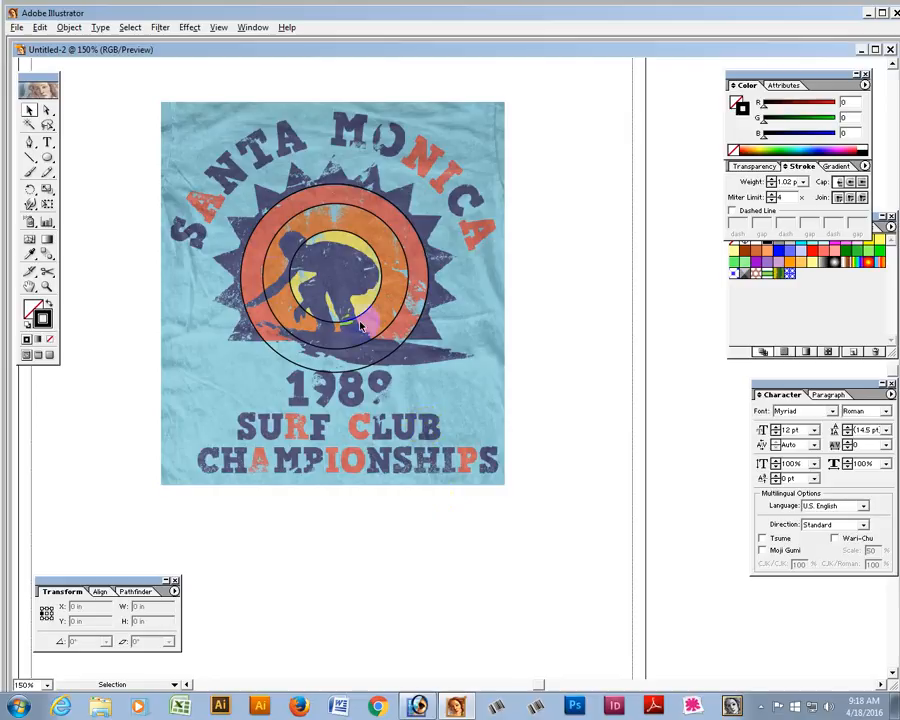
{"action": "left_click", "coordinate": [295, 245]}
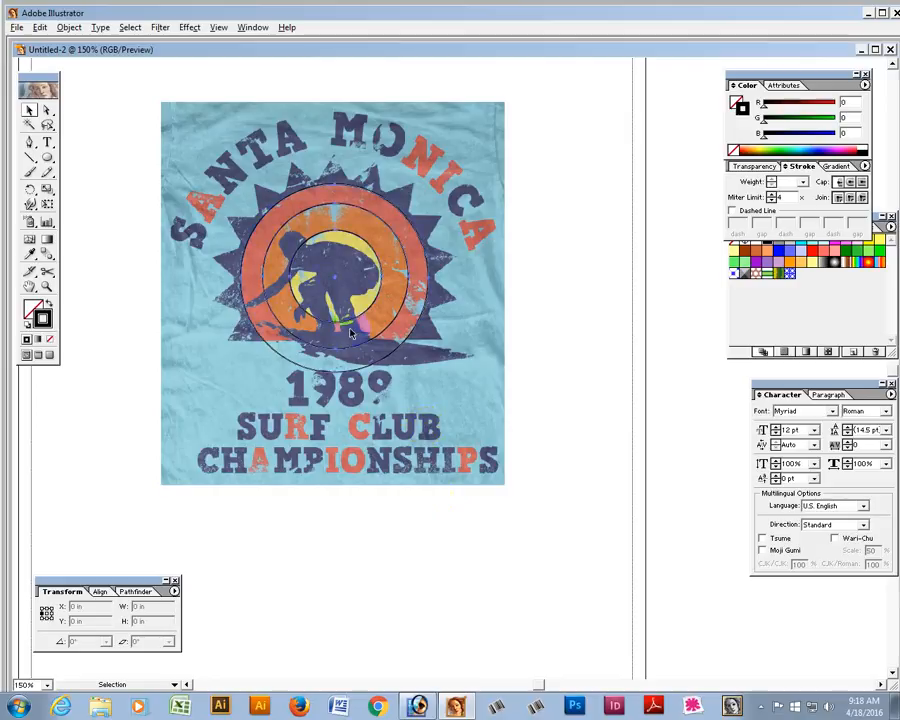
{"action": "left_click", "coordinate": [40, 27]}
{"action": "left_click", "coordinate": [54, 89]}
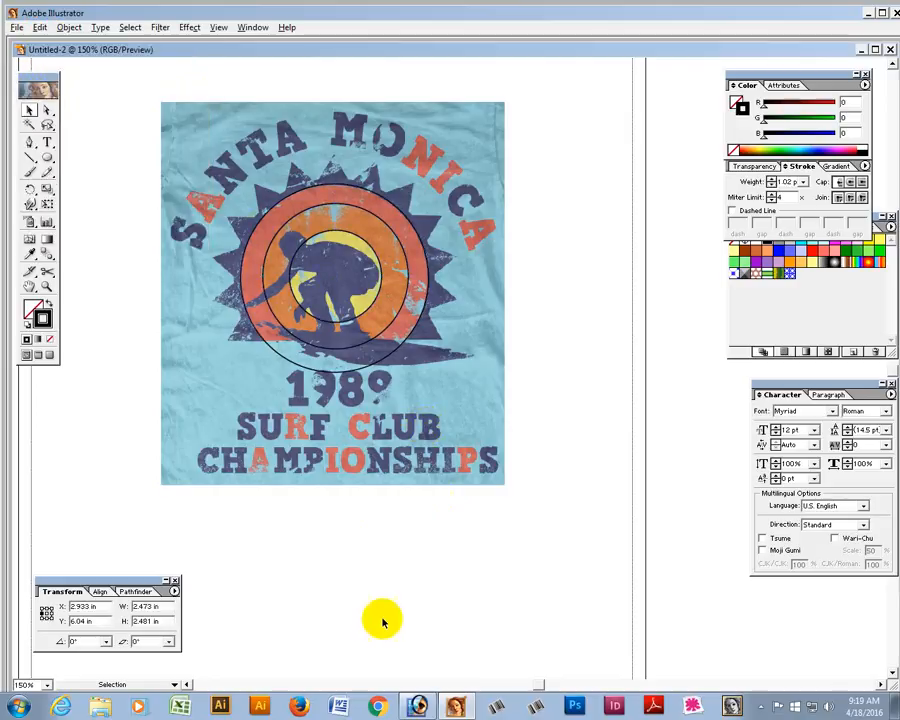
- Switch to Photoshop and paste the copied circles into the image as a path
{"action": "left_click", "coordinate": [418, 707]}
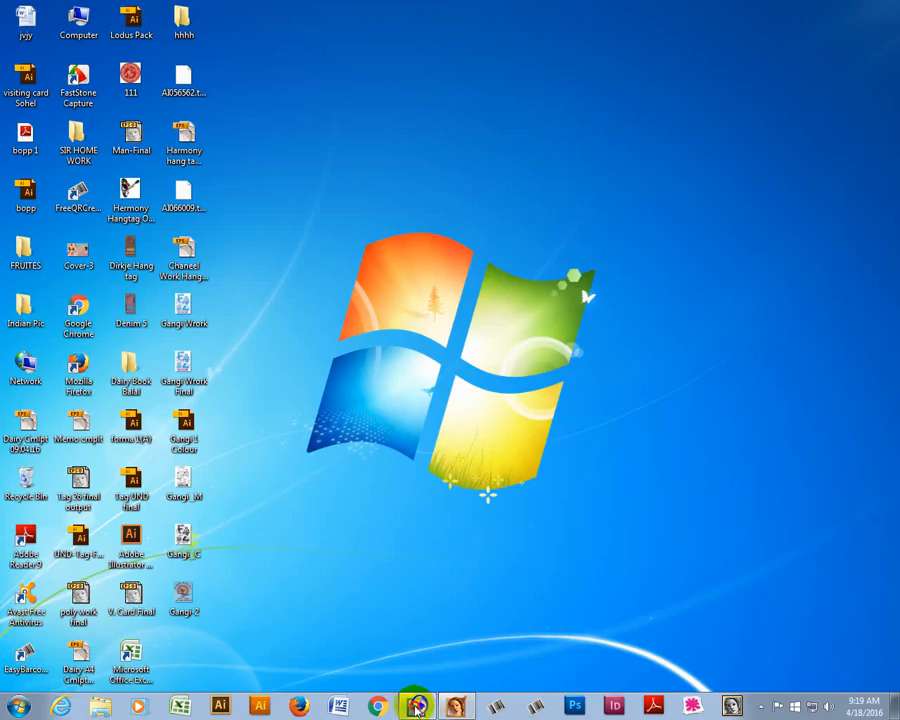
{"action": "key", "text": "ctrl+v"}
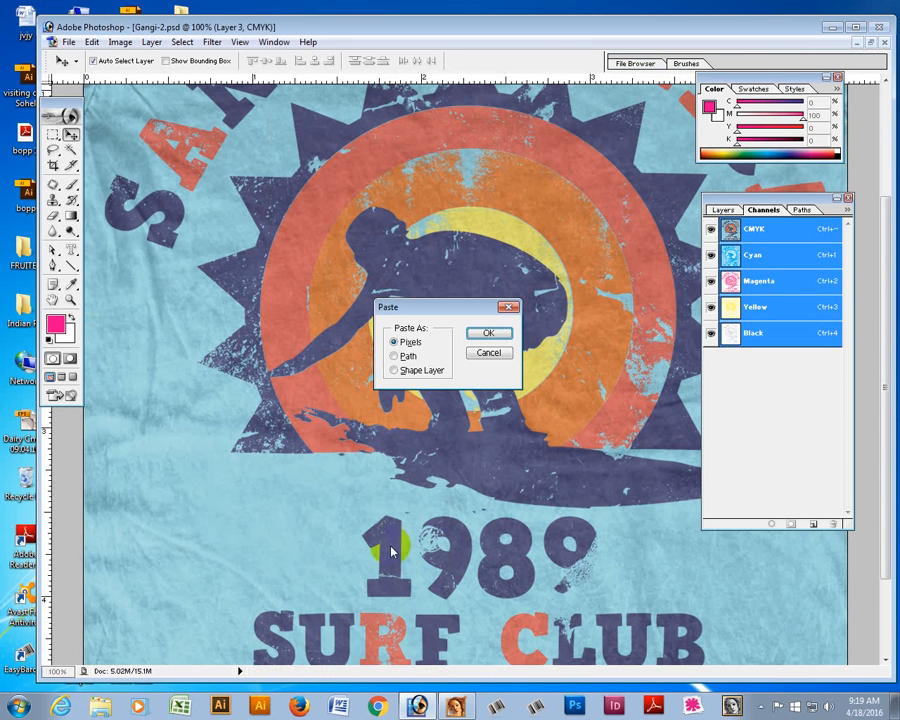
{"action": "left_click", "coordinate": [406, 356]}
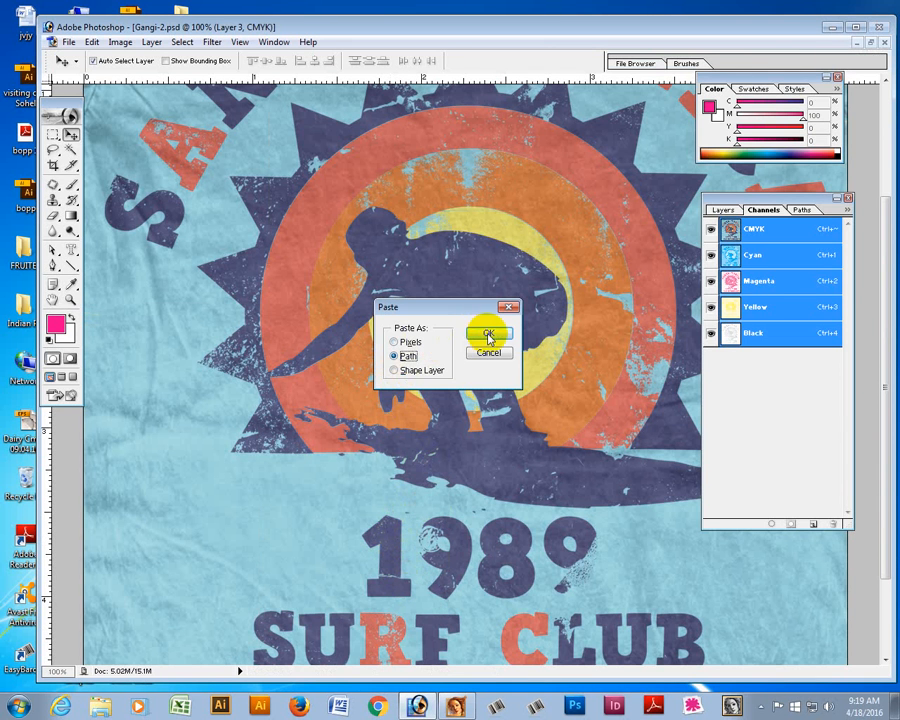
{"action": "left_click", "coordinate": [489, 335]}
{"action": "key", "text": "ctrl+minus"}
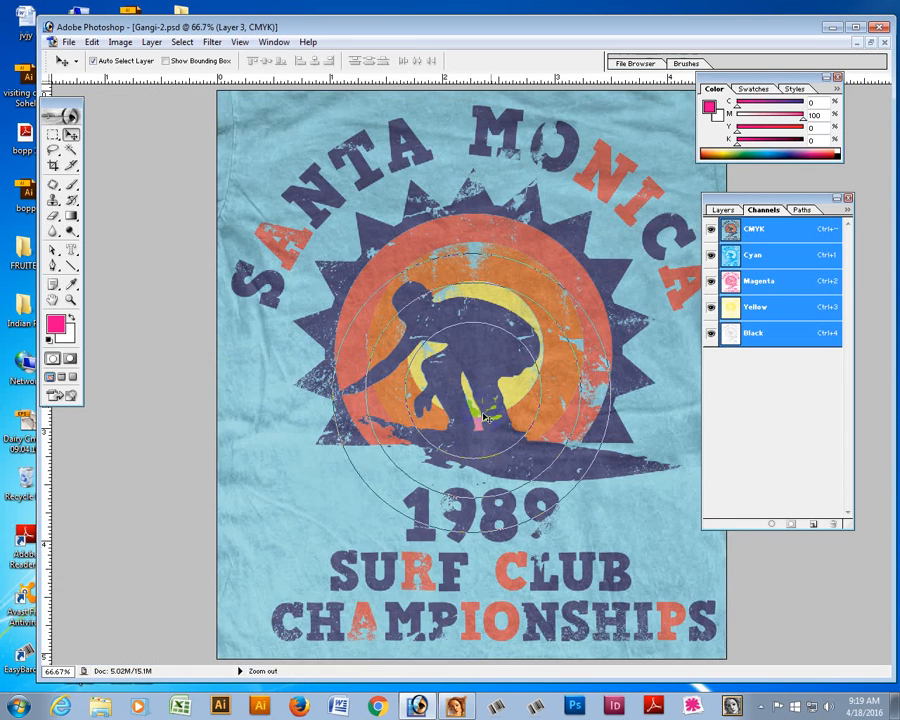
- Select all three circle paths and move them up and slightly right until they line up with the sun's rings
{"action": "left_click", "coordinate": [53, 249]}
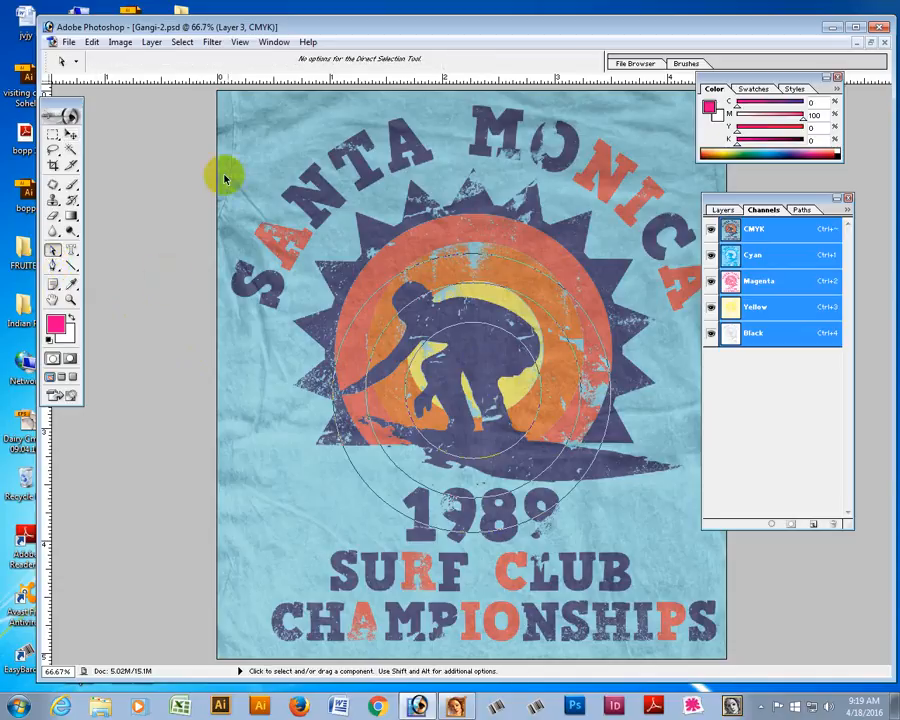
{"action": "left_click_drag", "start_coordinate": [220, 176], "coordinate": [685, 603]}
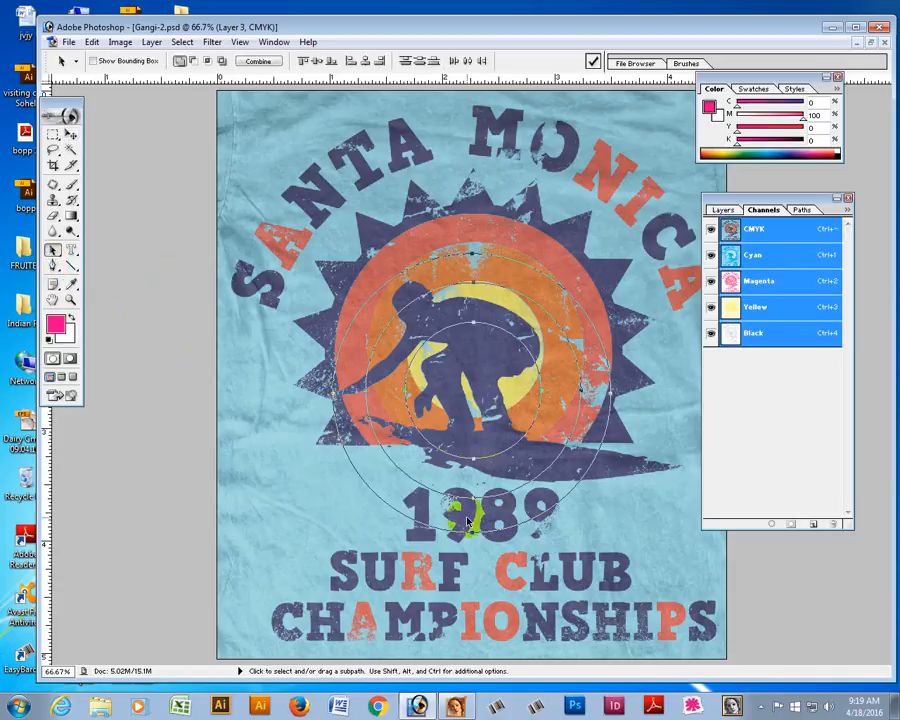
{"action": "key", "text": "shift+Up"}
{"action": "key", "text": "shift+Up"}
{"action": "key", "text": "shift+Up"}
{"action": "key", "text": "shift+Up"}
{"action": "key", "text": "shift+Up"}
{"action": "key", "text": "shift+Up"}
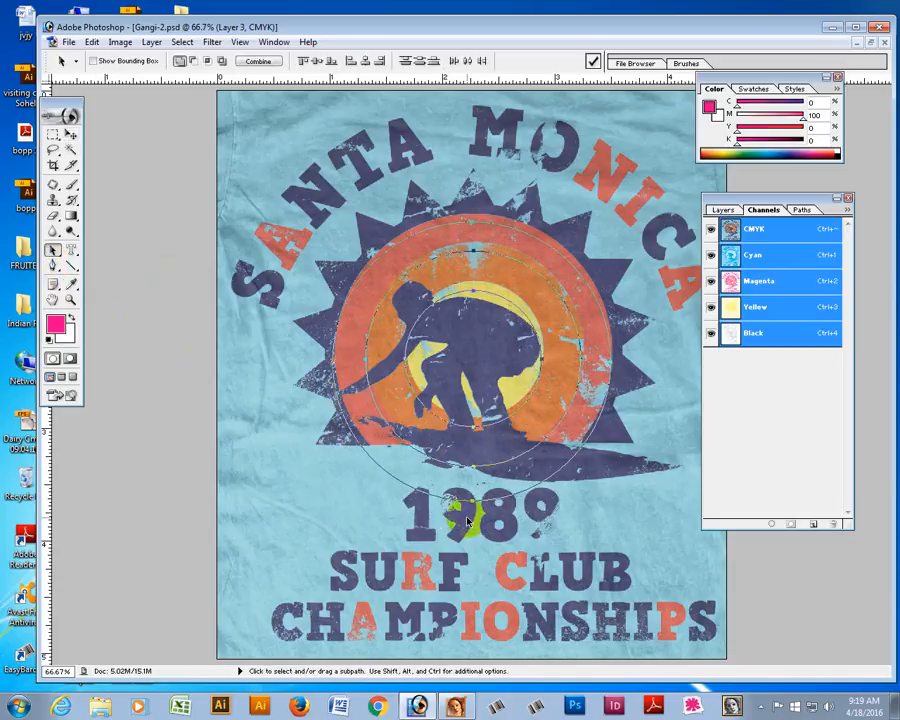
{"action": "key", "text": "shift+Up"}
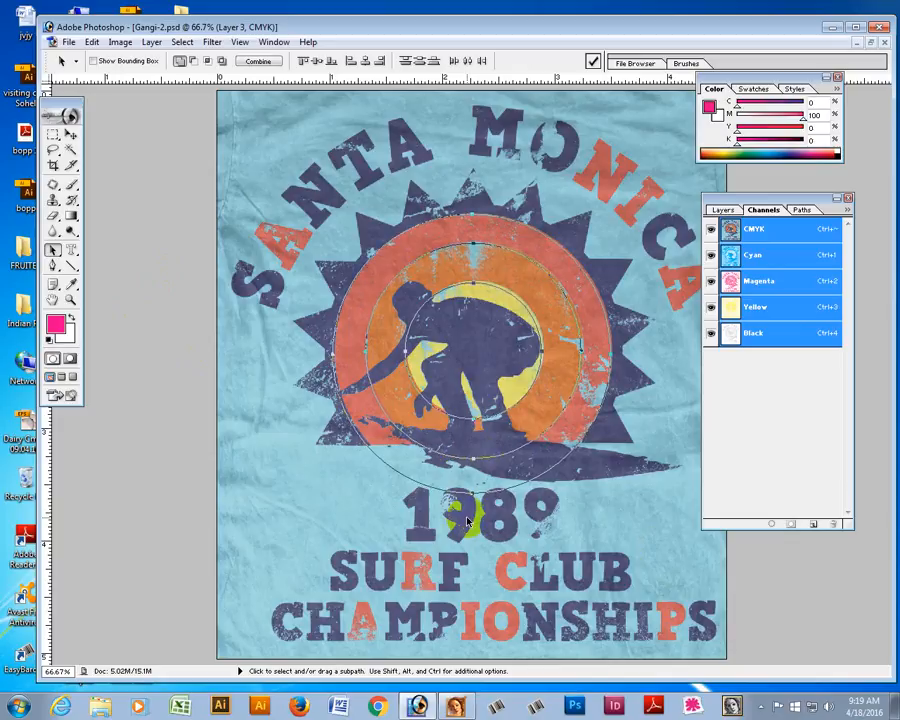
{"action": "key", "text": "Right"}
{"action": "key", "text": "Right"}
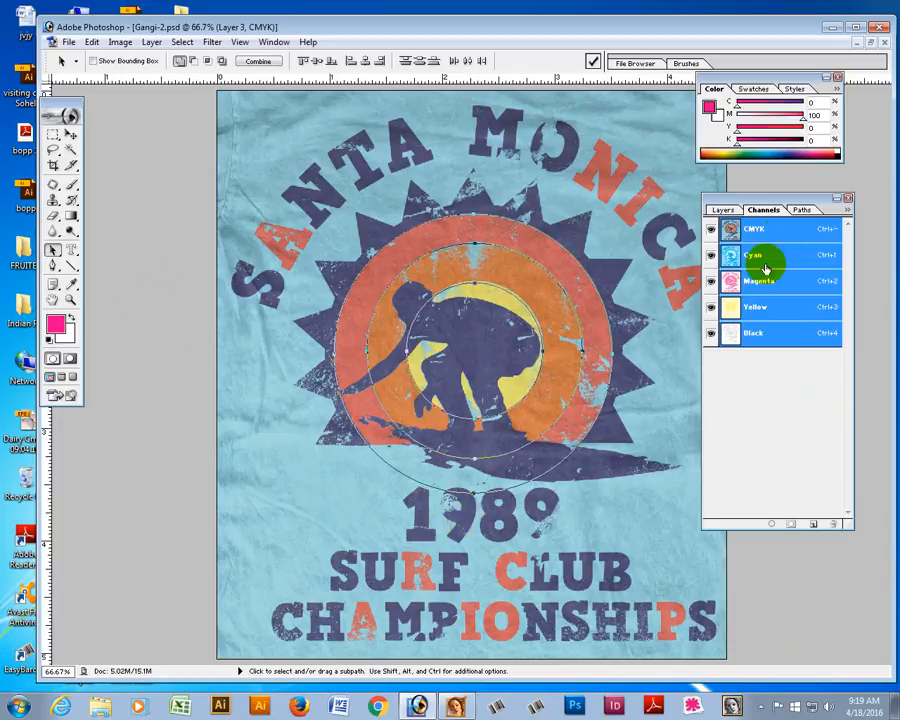
- Save the circles' work path under the name Path 1
{"action": "left_click", "coordinate": [803, 211]}
{"action": "double_click", "coordinate": [770, 233]}
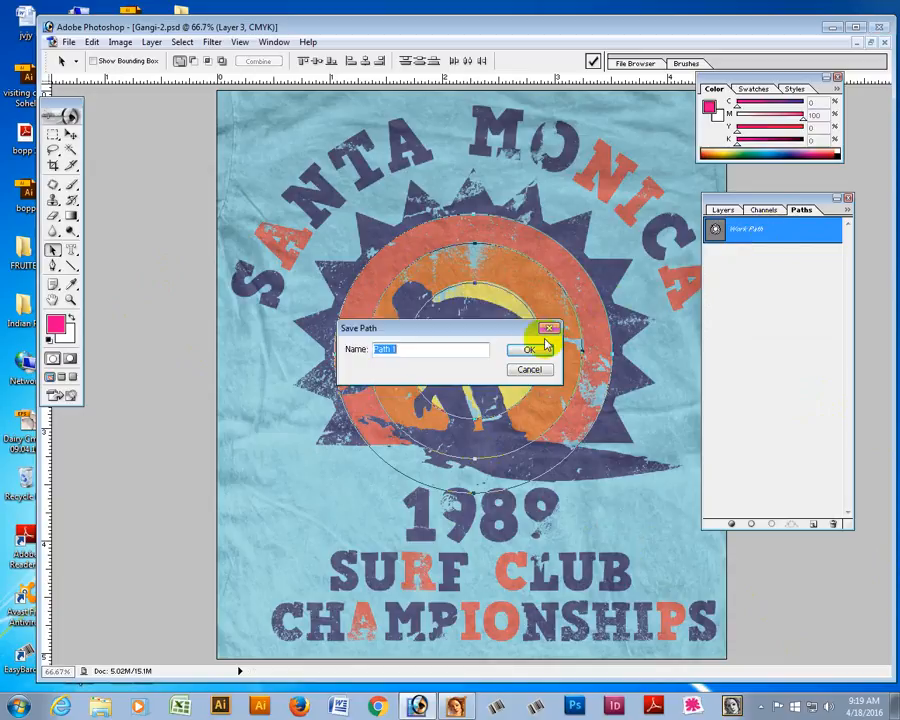
{"action": "left_click", "coordinate": [530, 345]}
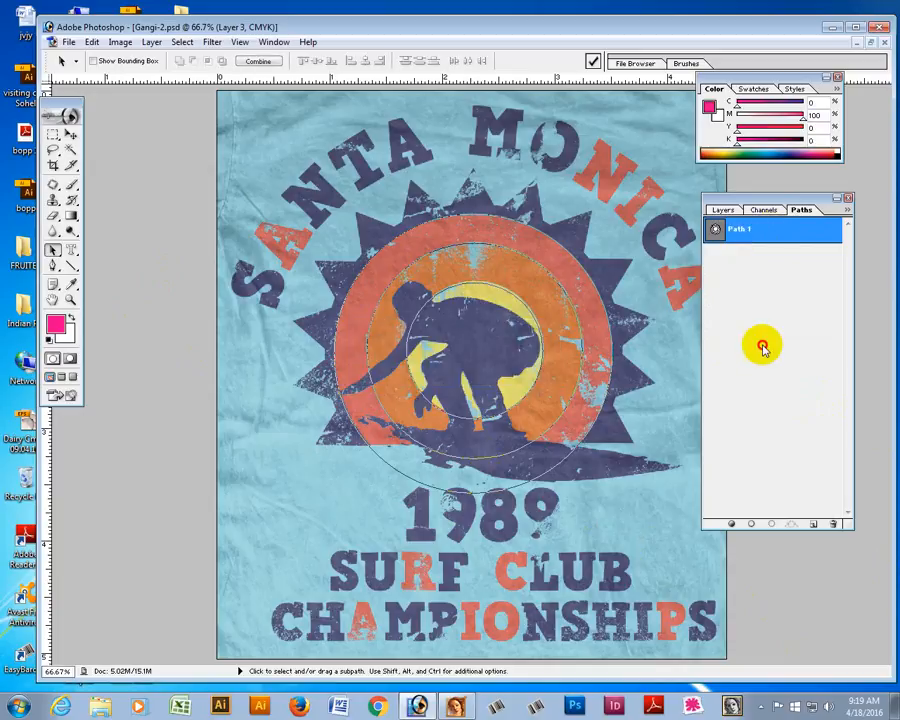
- Review the cyan, magenta, yellow and black channels one by one, and select the entire canvas
{"action": "left_click", "coordinate": [730, 209]}
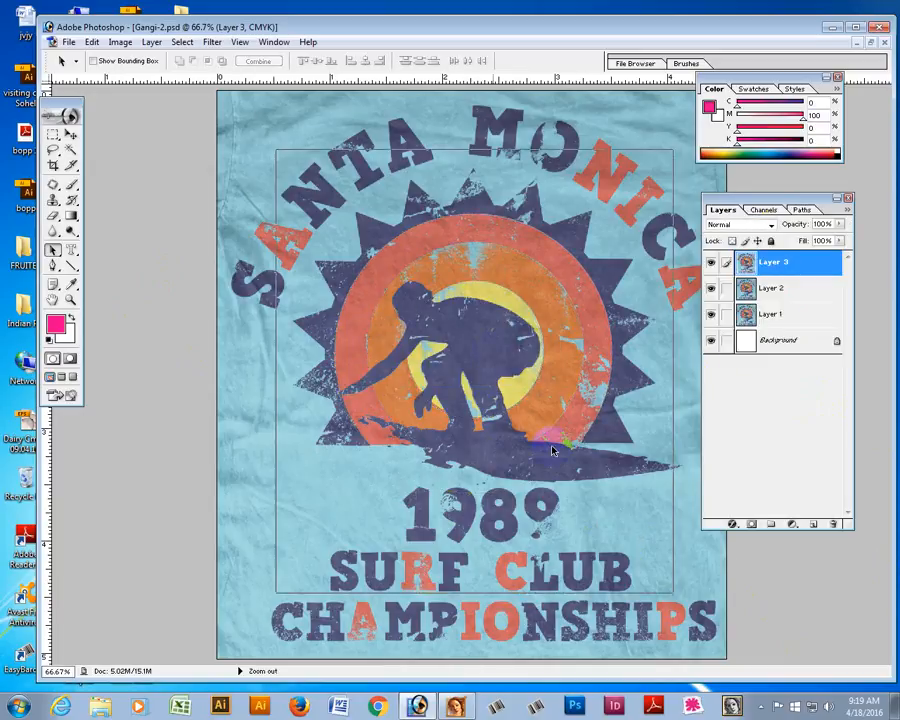
{"action": "left_click", "coordinate": [347, 373], "text": "alt"}
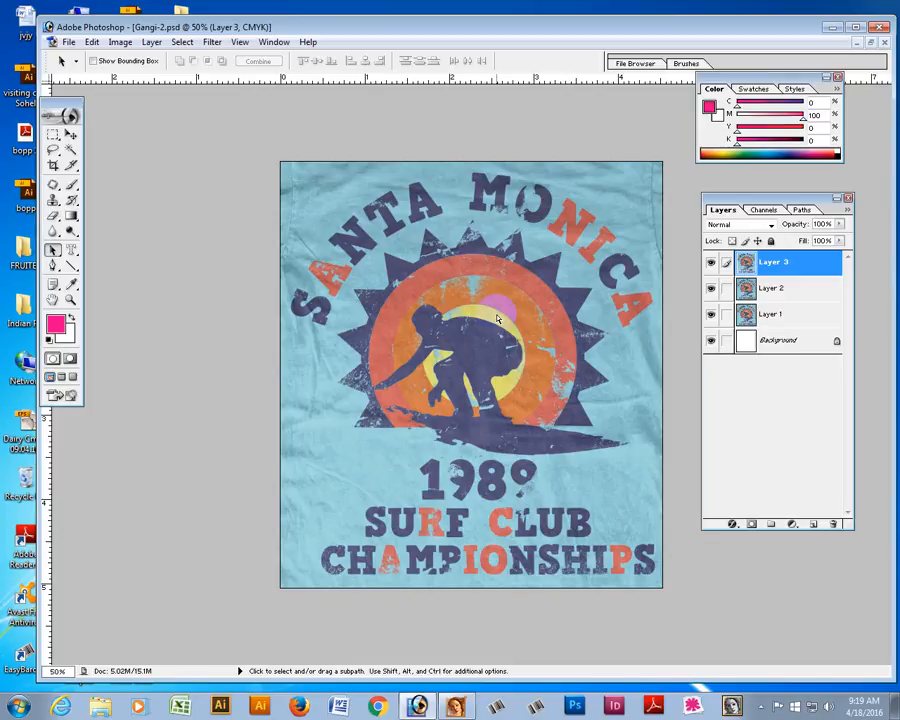
{"action": "key", "text": "ctrl+1"}
{"action": "key", "text": "ctrl+2"}
{"action": "key", "text": "ctrl+3"}
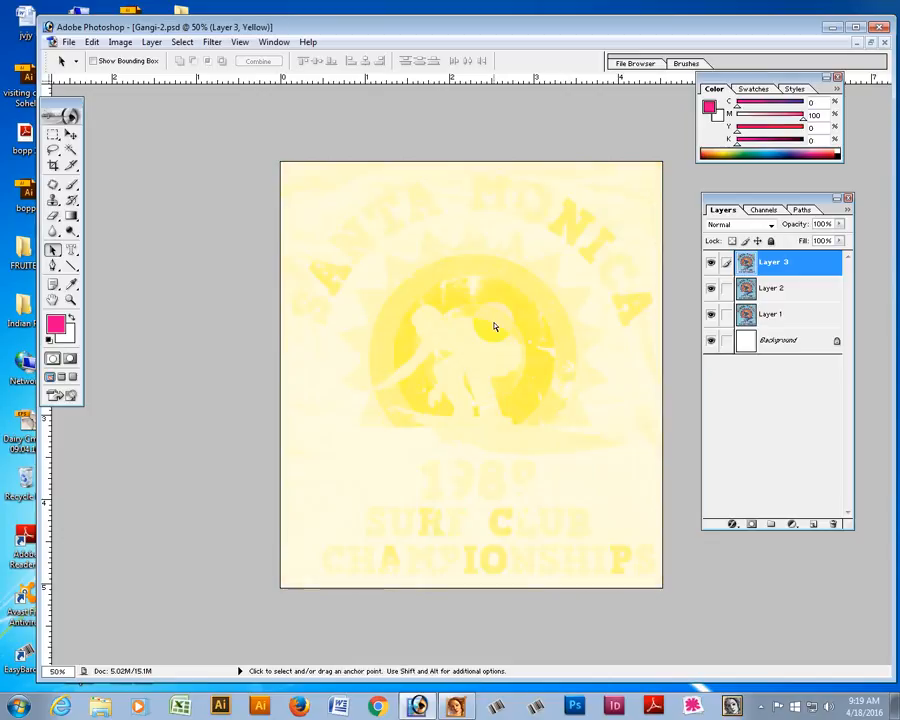
{"action": "key", "text": "ctrl+4"}
{"action": "key", "text": "ctrl+a"}
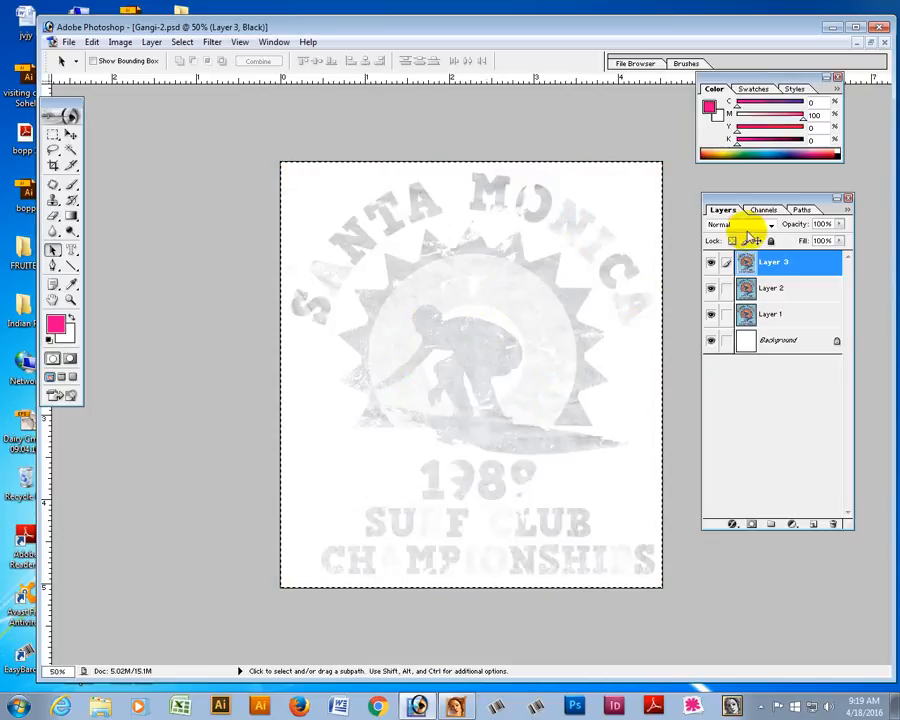
- Delete the two extra pasted layers, duplicate Layer 1 and hide the original Layer 1
{"action": "left_click_drag", "start_coordinate": [788, 257], "coordinate": [834, 523]}
{"action": "left_click_drag", "start_coordinate": [780, 262], "coordinate": [830, 522]}
{"action": "left_click_drag", "start_coordinate": [788, 263], "coordinate": [814, 524]}
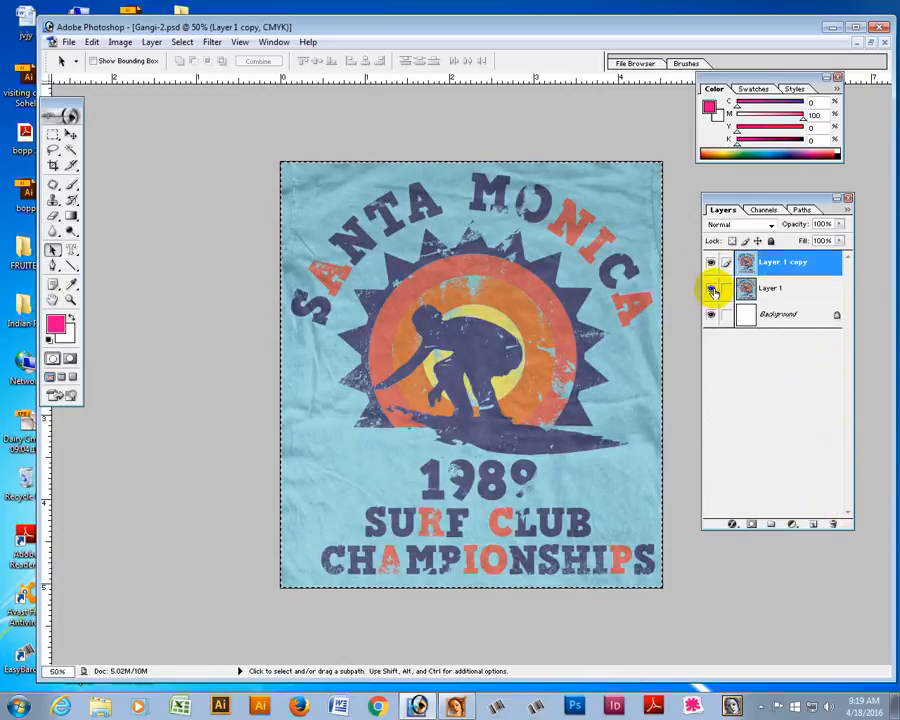
{"action": "left_click", "coordinate": [711, 288]}
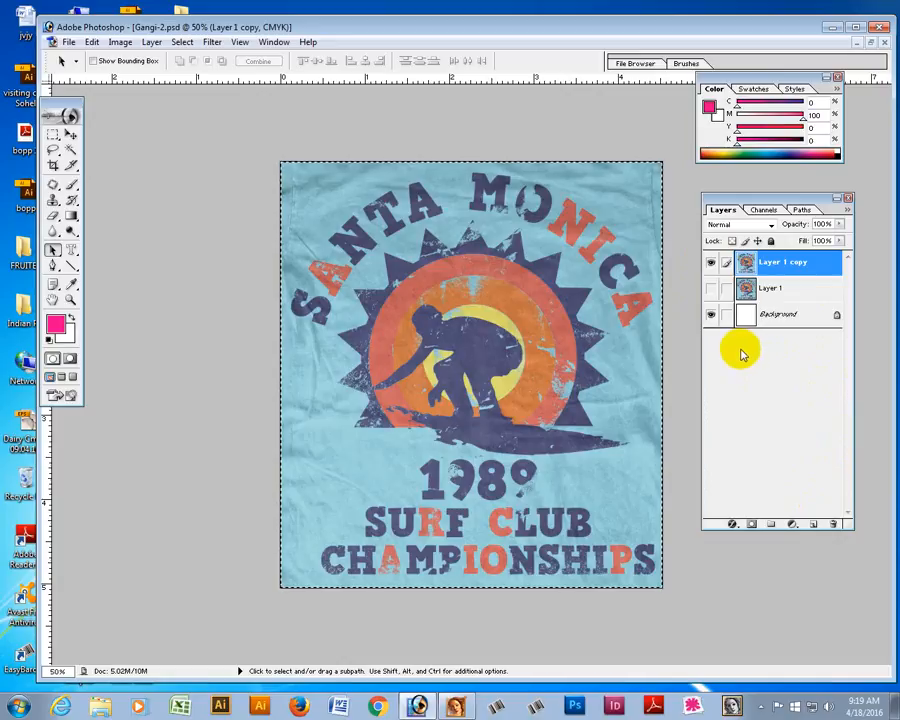
- Clear the Magenta, Yellow and Black channels of the duplicated layer, keeping only its Cyan content
{"action": "left_click", "coordinate": [763, 210]}
{"action": "left_click", "coordinate": [758, 283]}
{"action": "key", "text": "Delete"}
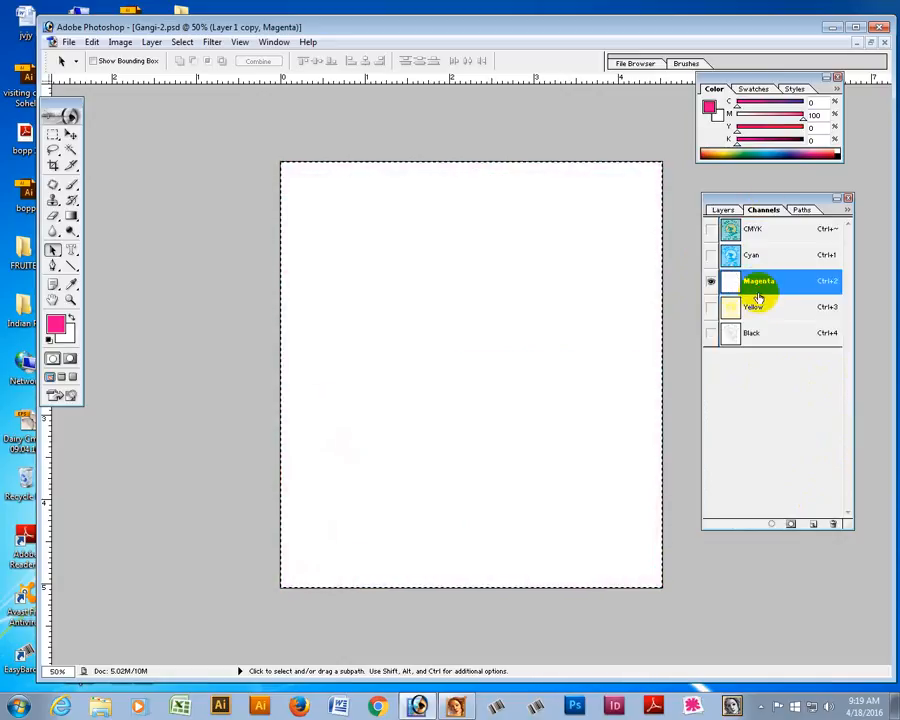
{"action": "left_click", "coordinate": [755, 307]}
{"action": "key", "text": "Delete"}
{"action": "left_click", "coordinate": [755, 332]}
{"action": "key", "text": "Delete"}
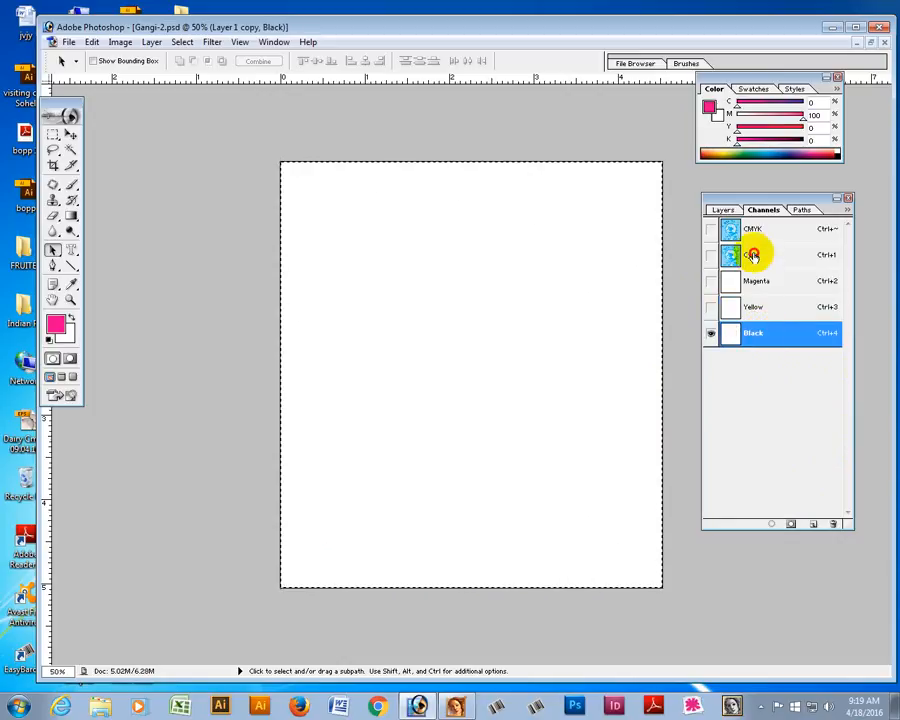
- Apply Curves to the Cyan channel, mapping about 62% input to 0% and 76% input to 99% output
{"action": "left_click", "coordinate": [753, 255]}
{"action": "key", "text": "ctrl+m"}
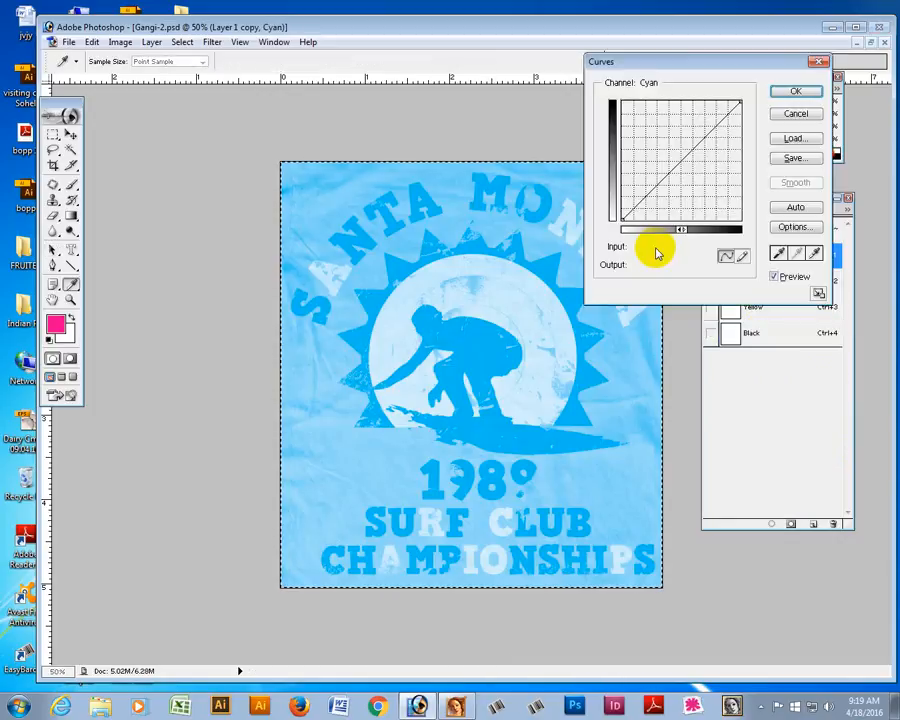
{"action": "left_click_drag", "start_coordinate": [623, 219], "coordinate": [681, 233]}
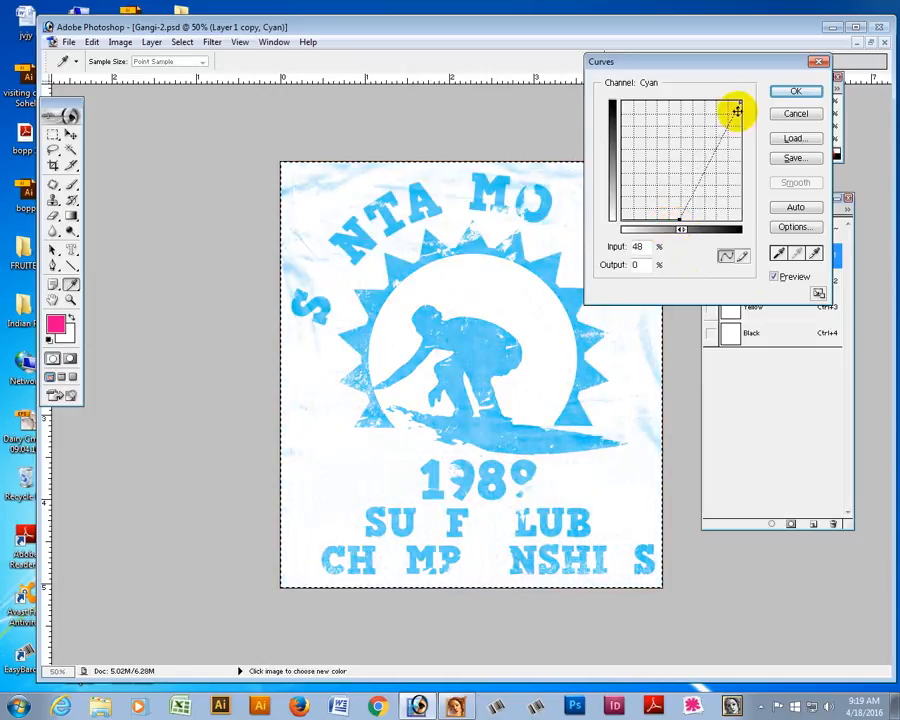
{"action": "left_click_drag", "start_coordinate": [736, 103], "coordinate": [713, 90]}
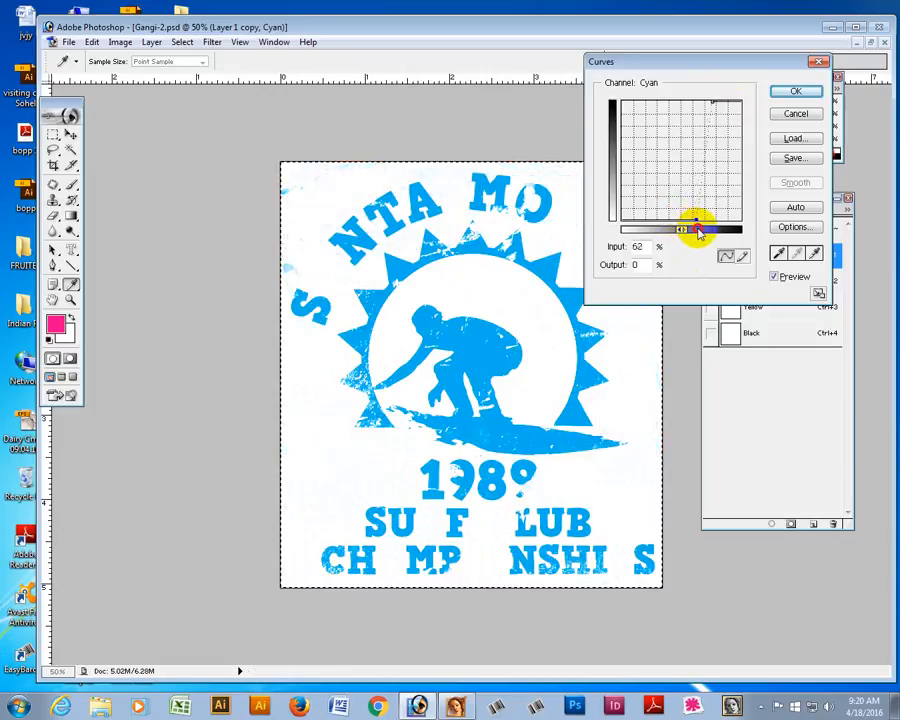
{"action": "left_click_drag", "start_coordinate": [698, 230], "coordinate": [700, 230]}
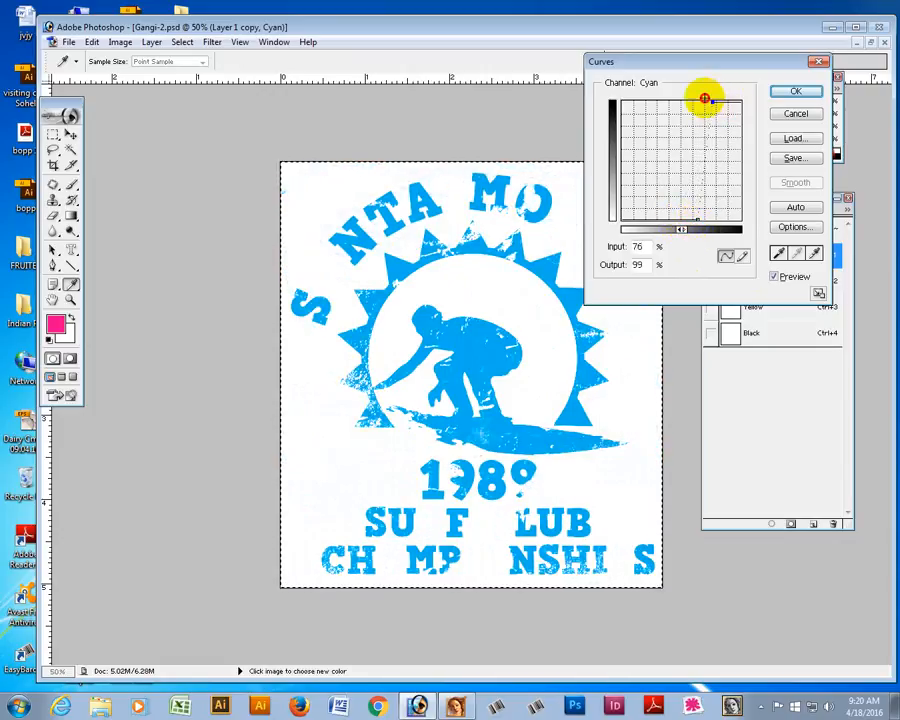
{"action": "left_click", "coordinate": [796, 91]}
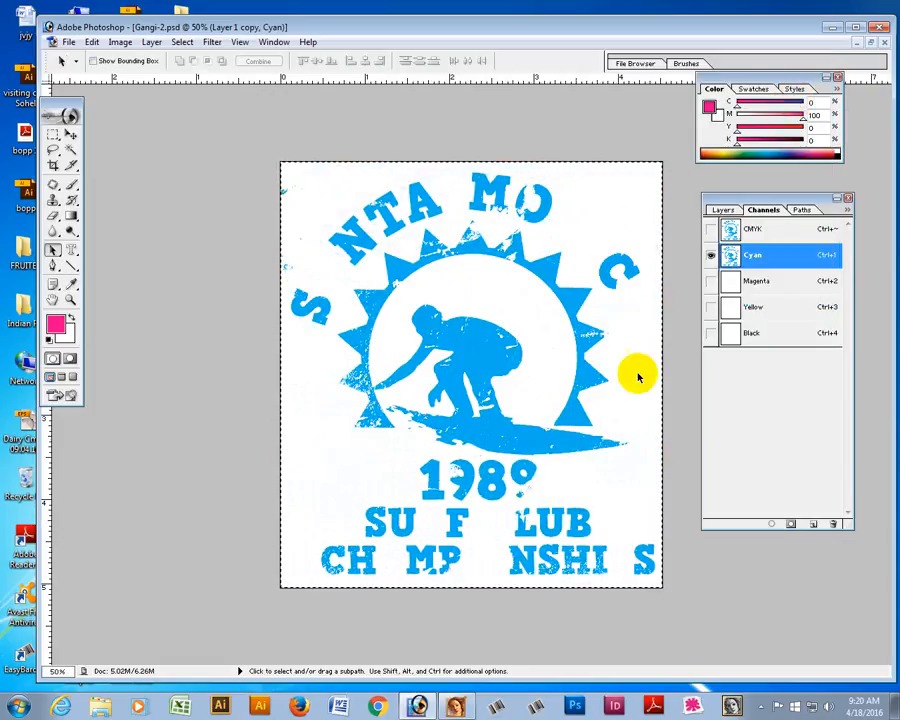
- Load the Cyan channel as a selection, restore the CMYK composite and delete the duplicated Layer 1
{"action": "left_click", "coordinate": [772, 524]}
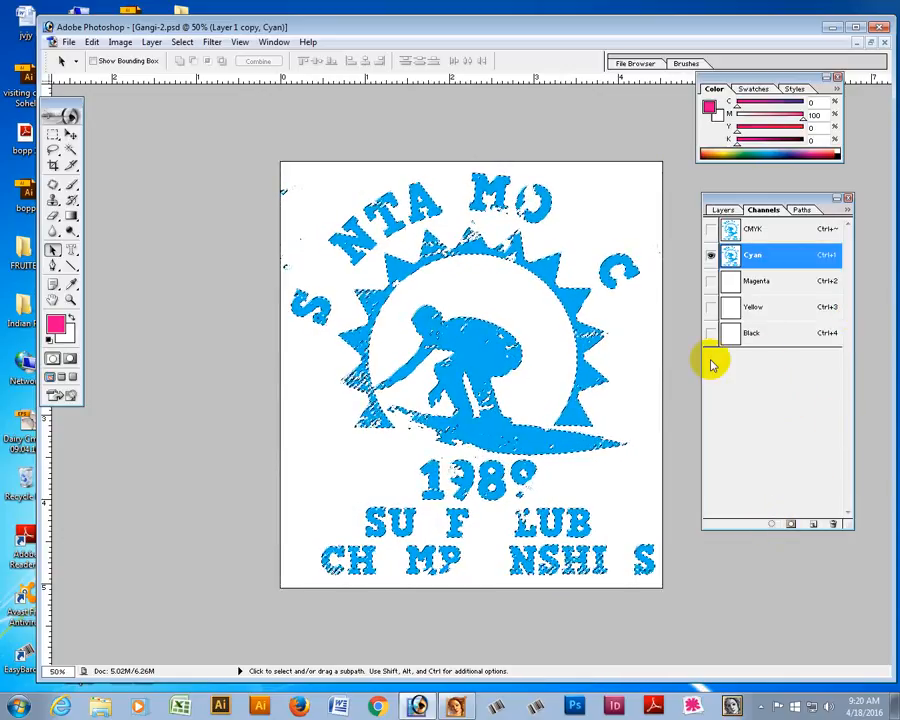
{"action": "left_click", "coordinate": [753, 231]}
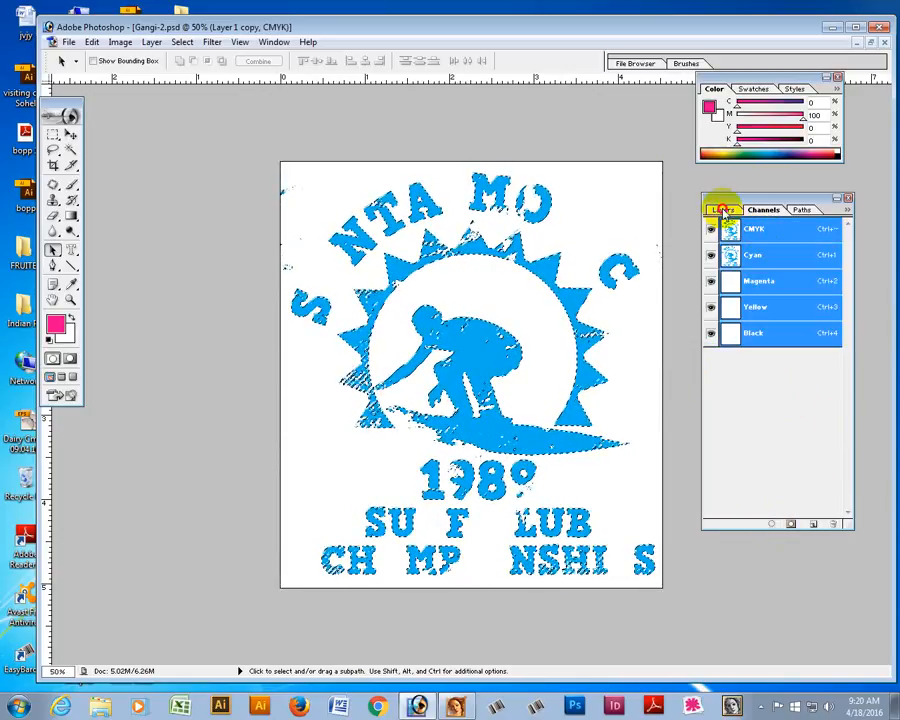
{"action": "left_click", "coordinate": [722, 210]}
{"action": "left_click_drag", "start_coordinate": [794, 262], "coordinate": [833, 526]}
- Add a new layer above Layer 1 for the cyan shapes and hide Layer 1
{"action": "left_click", "coordinate": [788, 264]}
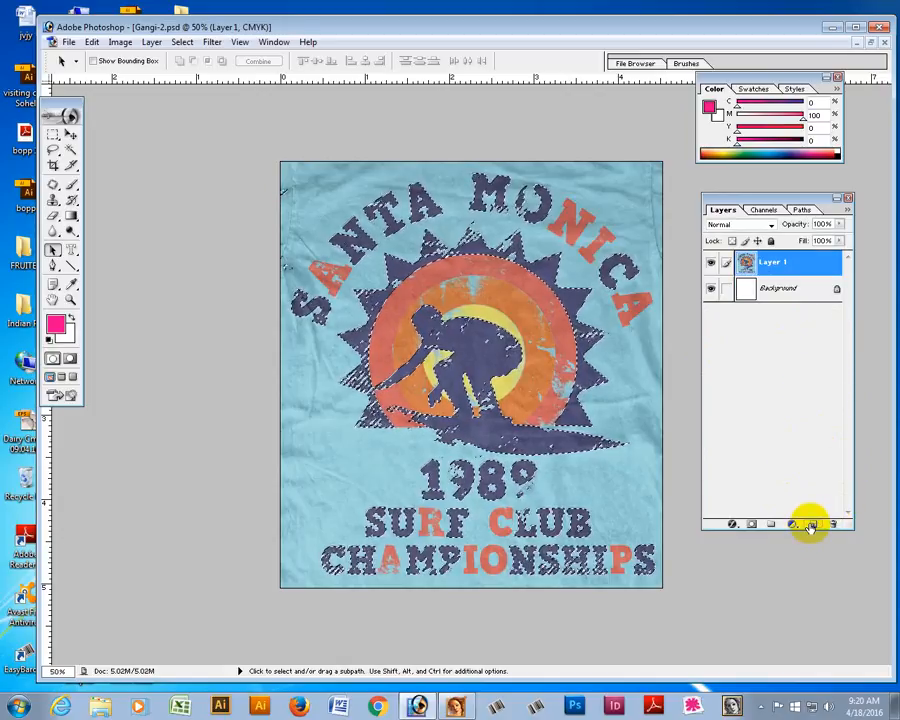
{"action": "left_click", "coordinate": [811, 525]}
{"action": "left_click", "coordinate": [711, 289]}
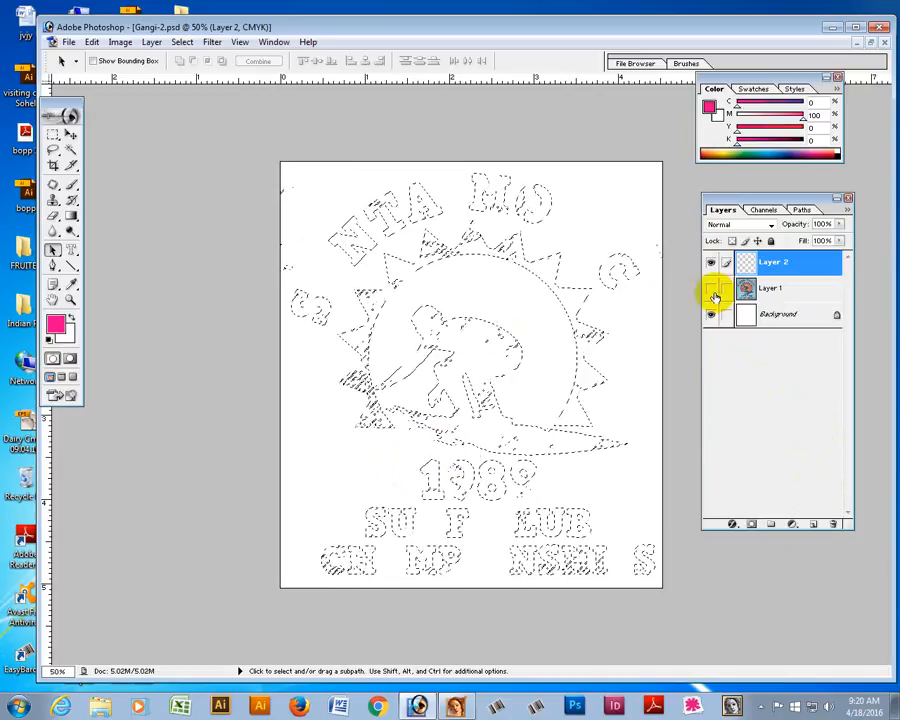
{"action": "left_click", "coordinate": [712, 292]}
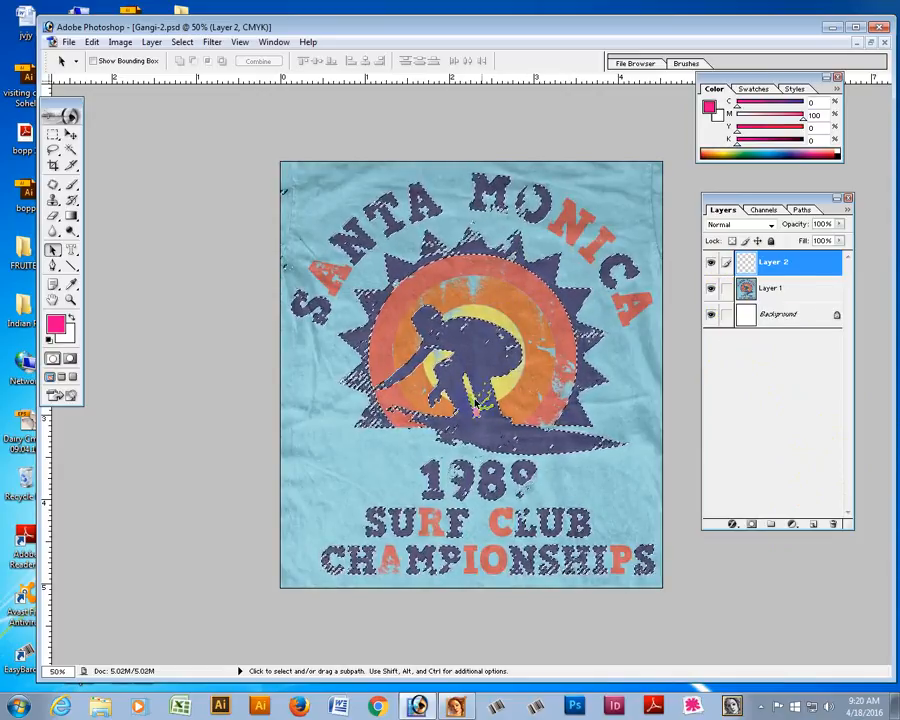
{"action": "left_click", "coordinate": [709, 290]}
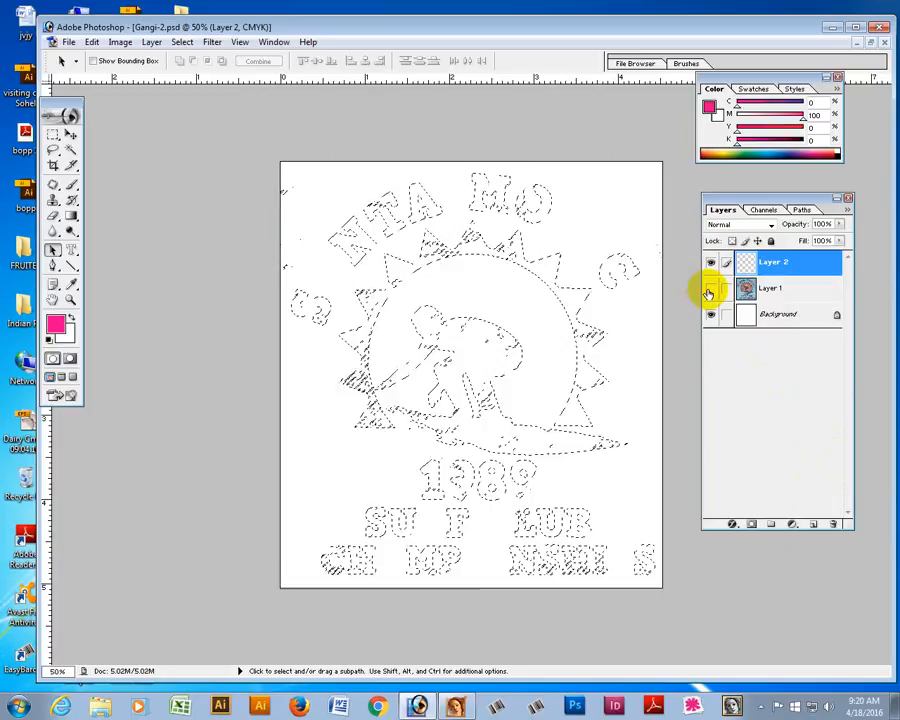
- Fill the selection on the new layer with C 100, M 0, Y 0, K 0 and deselect
{"action": "left_click", "coordinate": [55, 323]}
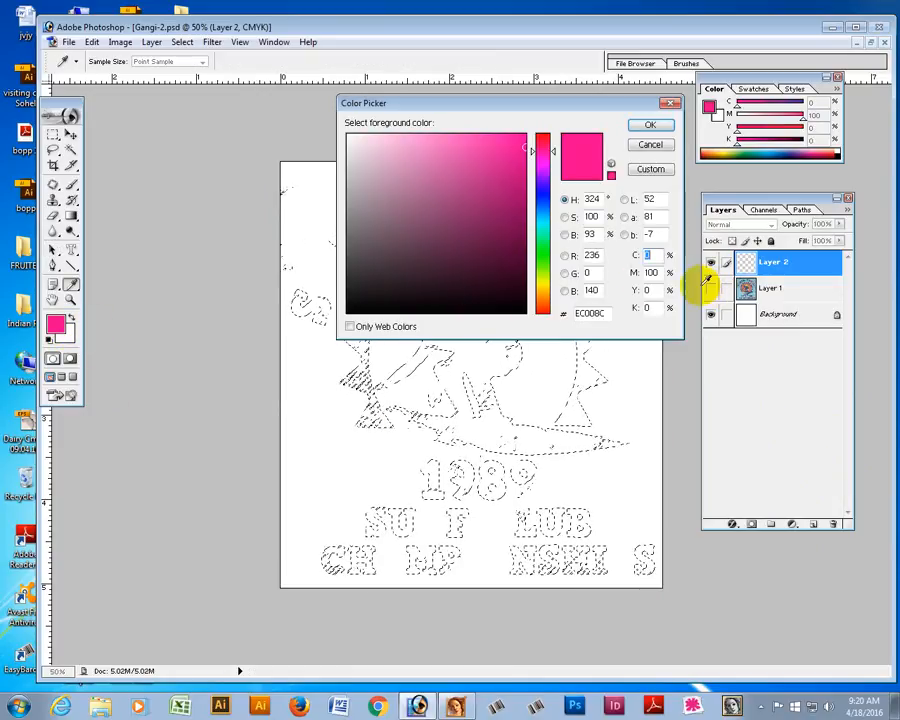
{"action": "type", "text": "100"}
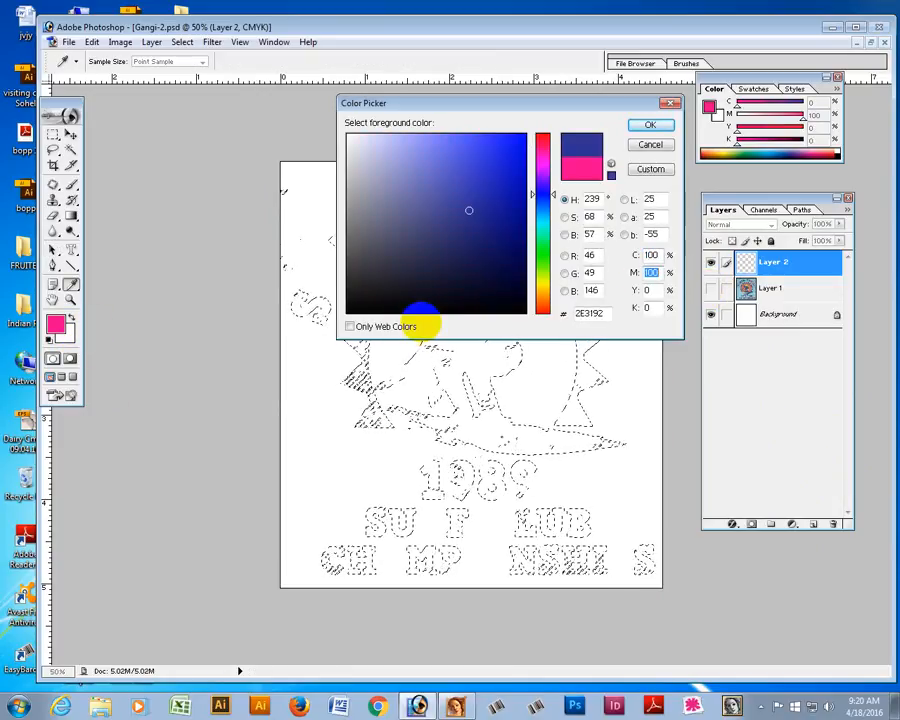
{"action": "type", "text": "0"}
{"action": "key", "text": "Return"}
{"action": "key", "text": "alt+BackSpace"}
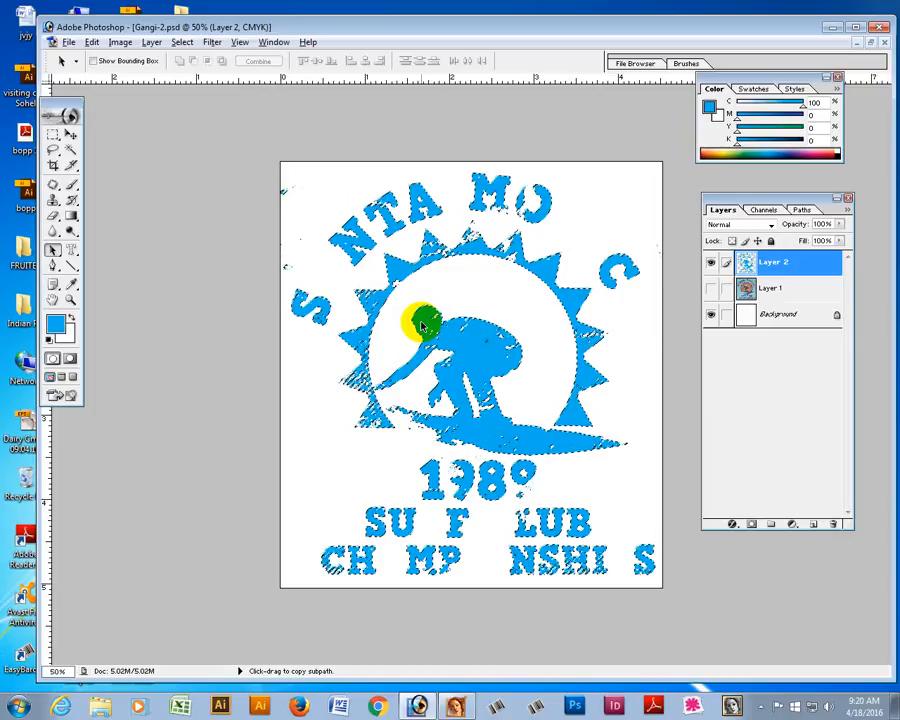
{"action": "key", "text": "ctrl+d"}
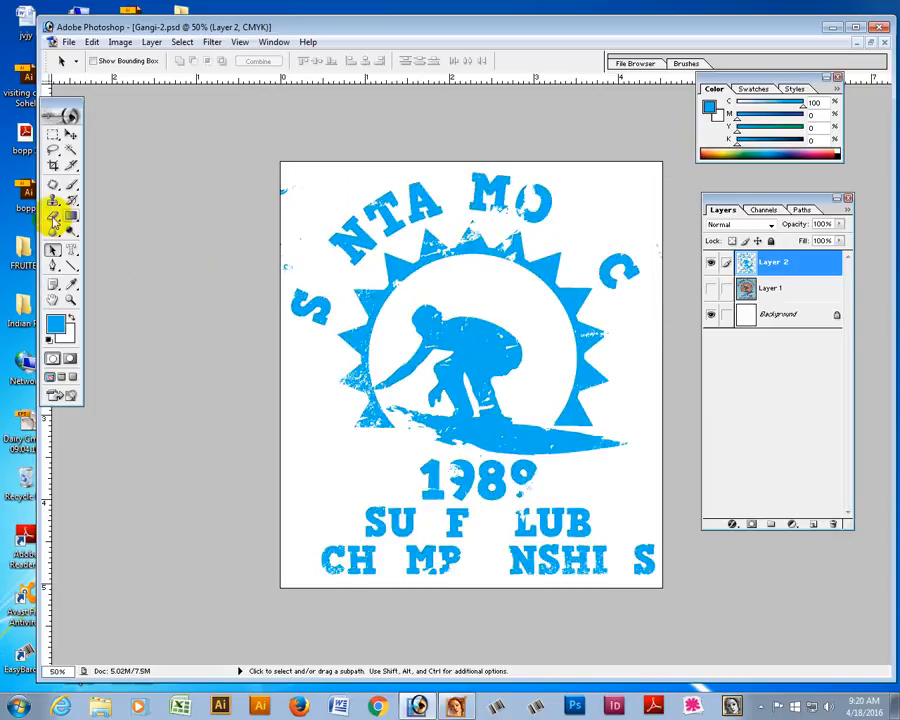
- Erase the stray cyan specks near the canvas edges and compare the cyan layer with the original artwork
{"action": "left_click", "coordinate": [53, 216]}
{"action": "left_click_drag", "start_coordinate": [287, 188], "coordinate": [288, 176]}
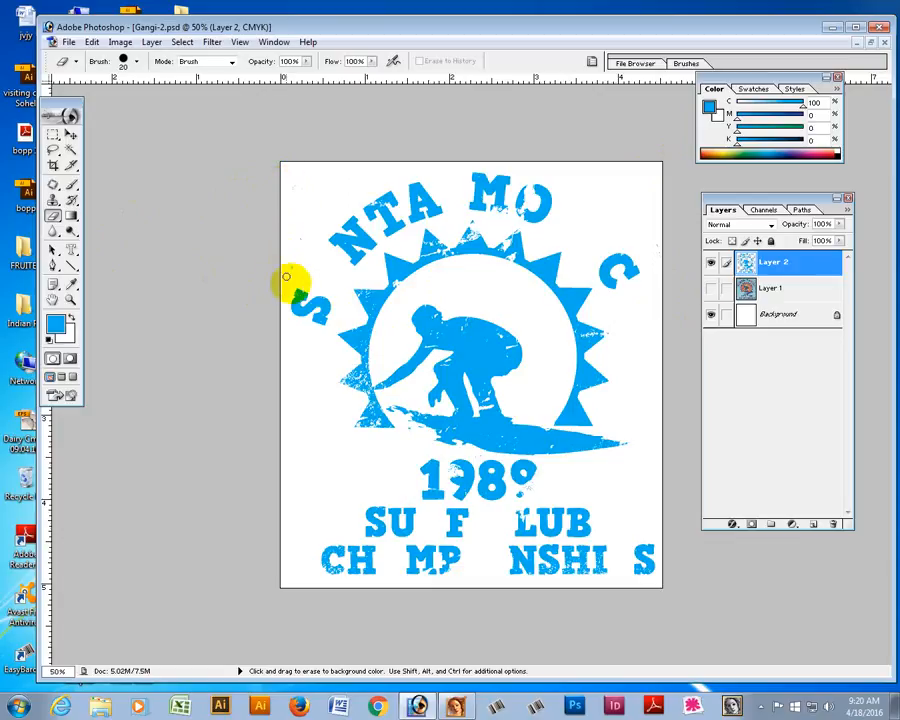
{"action": "left_click", "coordinate": [711, 291]}
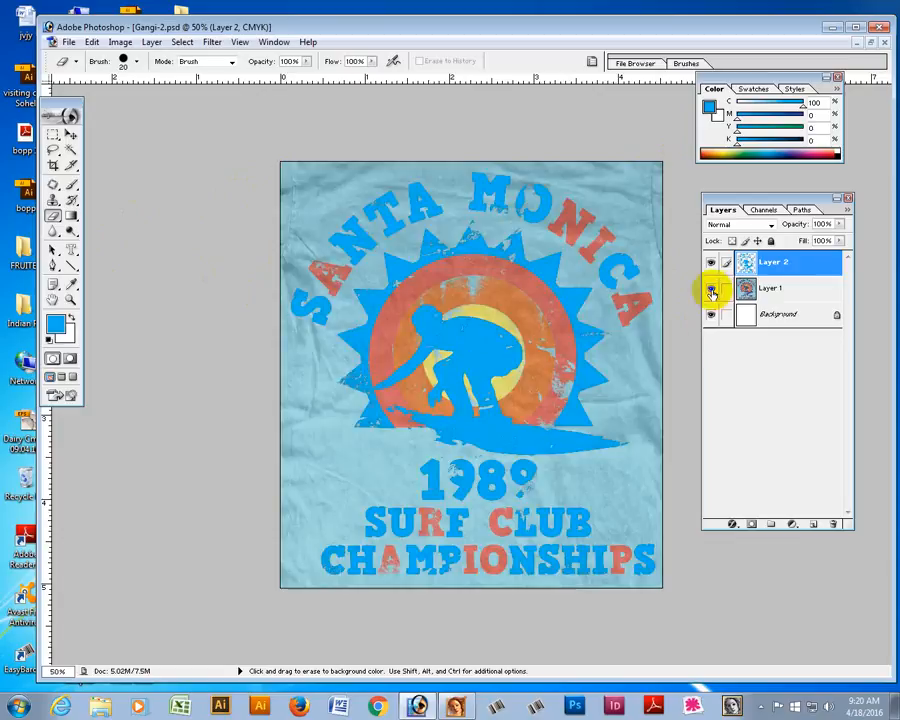
{"action": "left_click", "coordinate": [711, 291]}
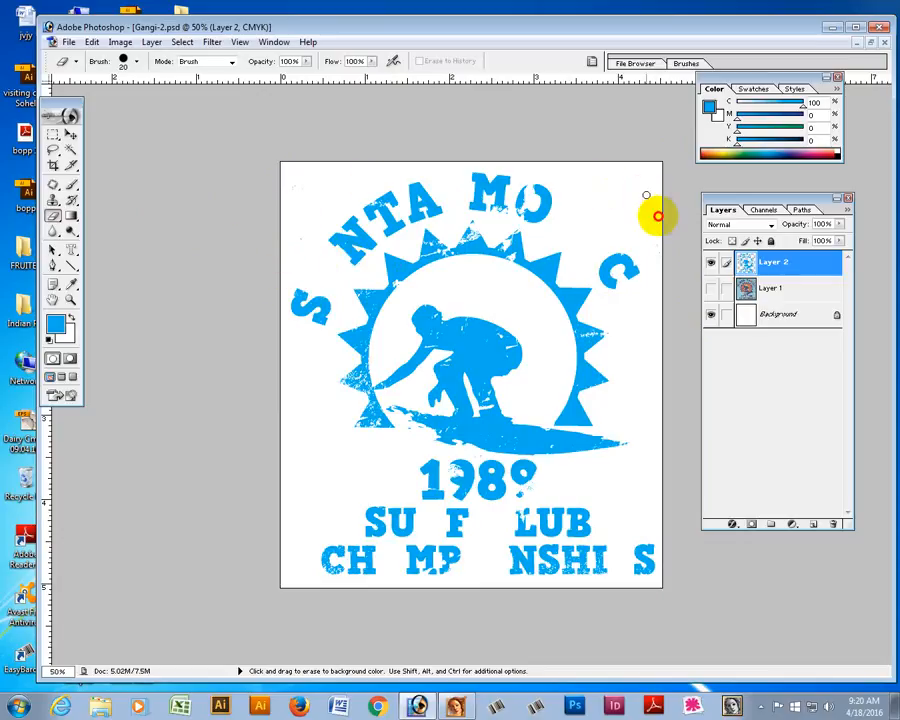
- Hide the cyan Layer 2, duplicate Layer 1 and hide the original Layer 1
{"action": "left_click", "coordinate": [712, 264]}
{"action": "left_click", "coordinate": [711, 288]}
{"action": "left_click", "coordinate": [750, 288]}
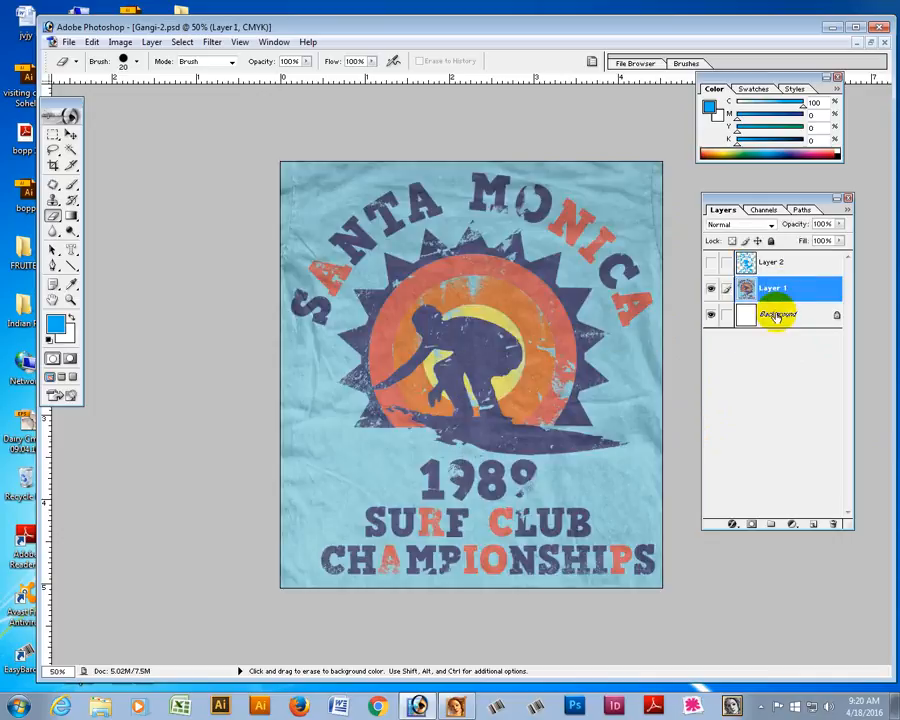
{"action": "left_click_drag", "start_coordinate": [790, 291], "coordinate": [813, 524]}
{"action": "left_click", "coordinate": [710, 316]}
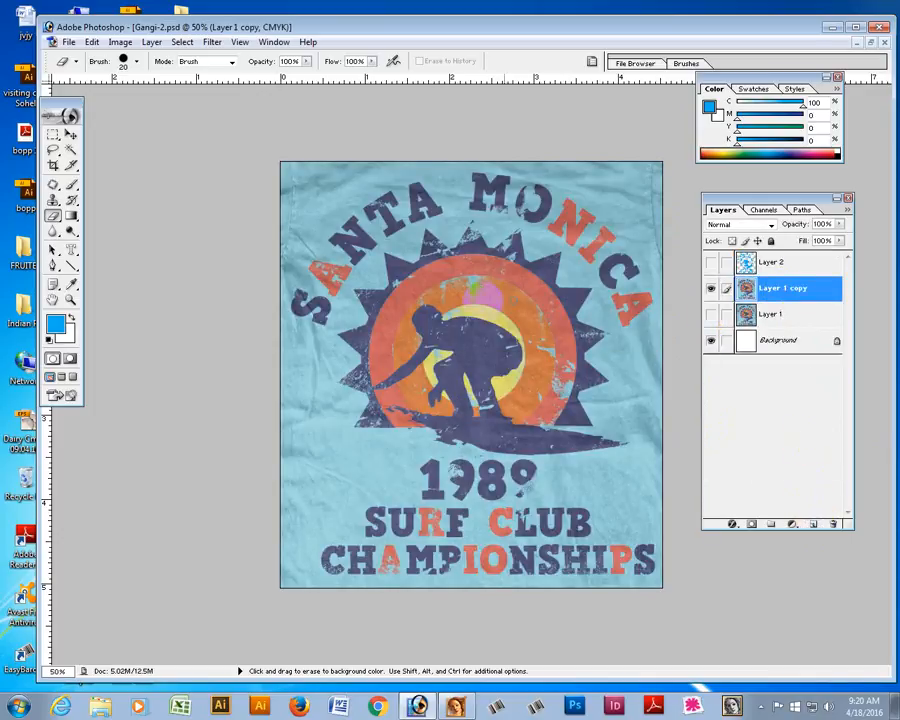
- Review the duplicate's magenta, yellow and black channels and select the entire canvas
{"action": "key", "text": "ctrl+2"}
{"action": "key", "text": "ctrl+3"}
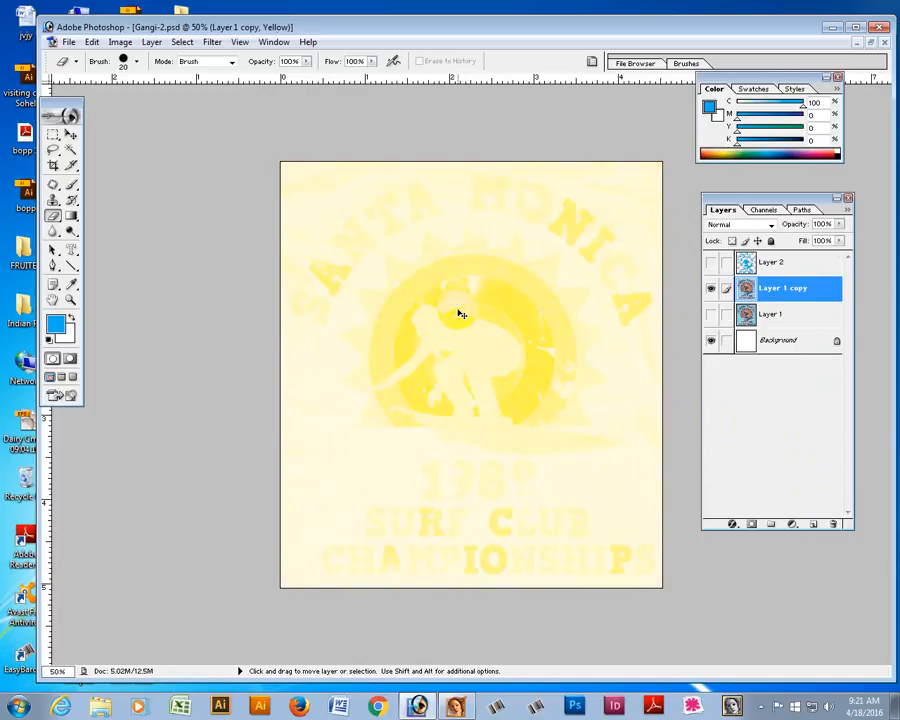
{"action": "key", "text": "ctrl+4"}
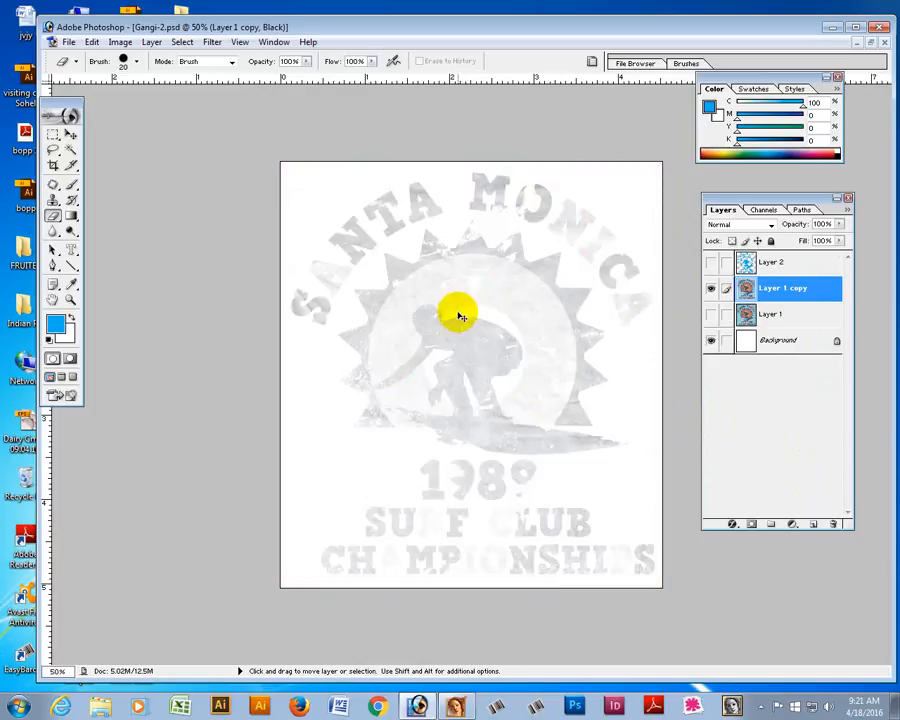
{"action": "key", "text": "ctrl+a"}
- Clear the Cyan, Yellow and Black channels of the duplicated layer, keeping only its Magenta content
{"action": "left_click", "coordinate": [768, 210]}
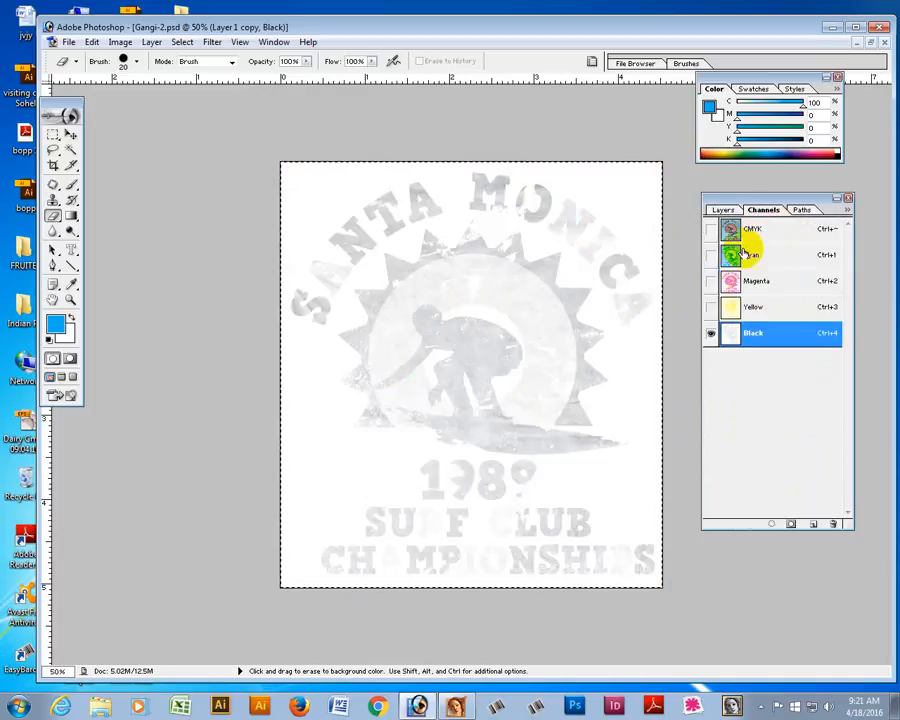
{"action": "left_click", "coordinate": [748, 254]}
{"action": "key", "text": "Delete"}
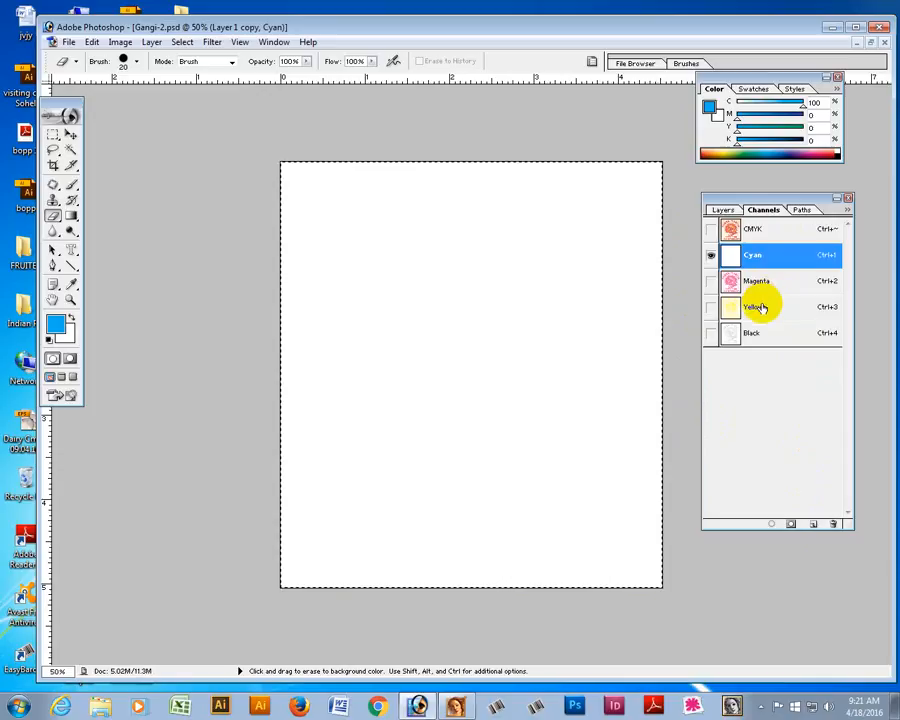
{"action": "left_click", "coordinate": [760, 307]}
{"action": "key", "text": "Delete"}
{"action": "left_click", "coordinate": [755, 336]}
{"action": "key", "text": "Delete"}
- Apply Curves to the Magenta channel, mapping about 35% input to 0% and 41% input to 100% output
{"action": "left_click", "coordinate": [756, 281]}
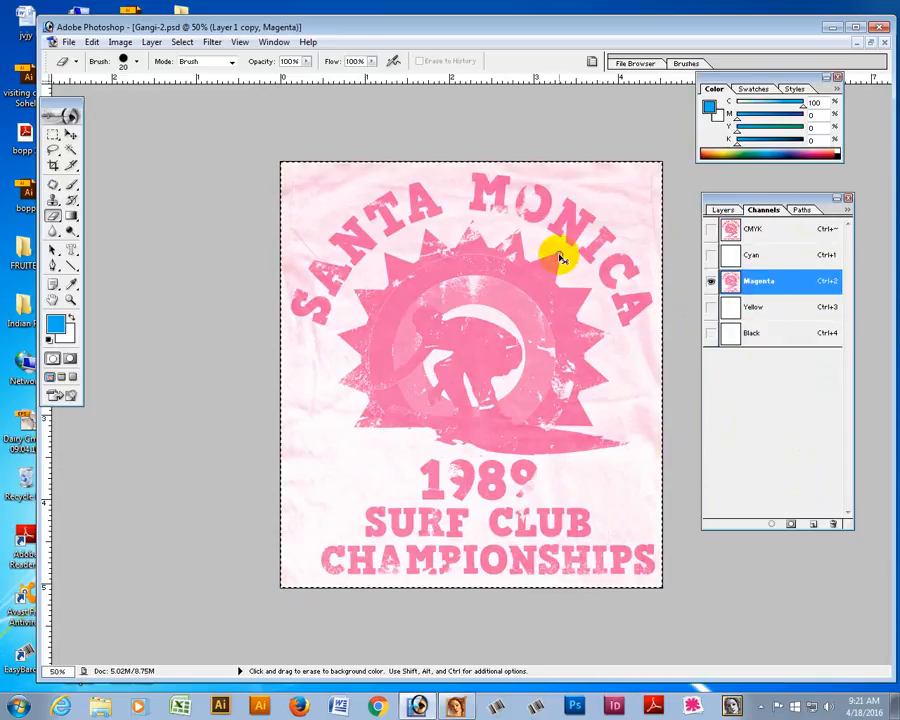
{"action": "key", "text": "ctrl+m"}
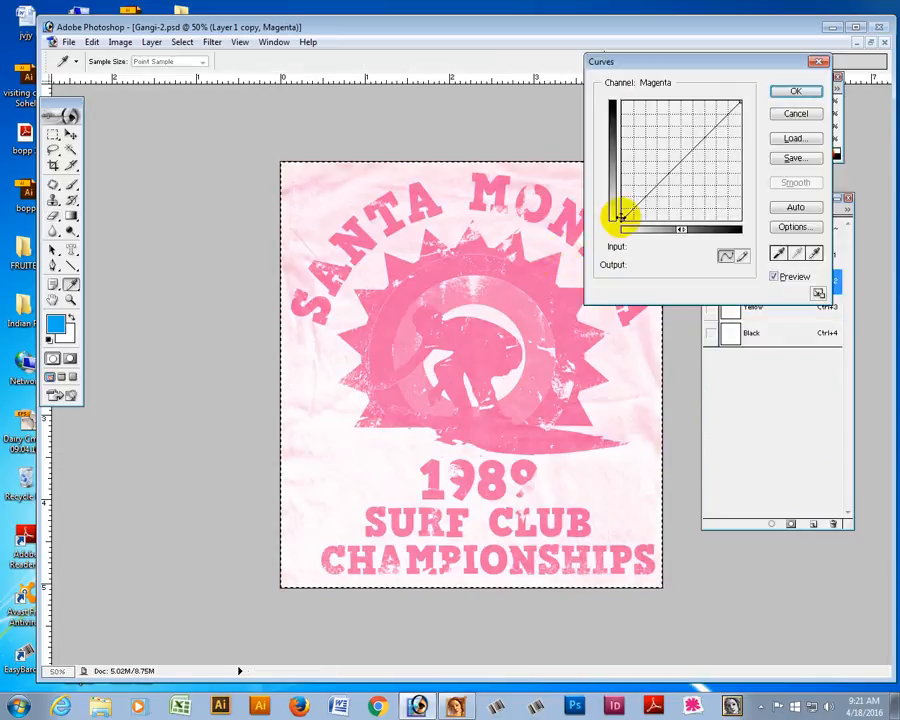
{"action": "left_click_drag", "start_coordinate": [621, 216], "coordinate": [637, 230]}
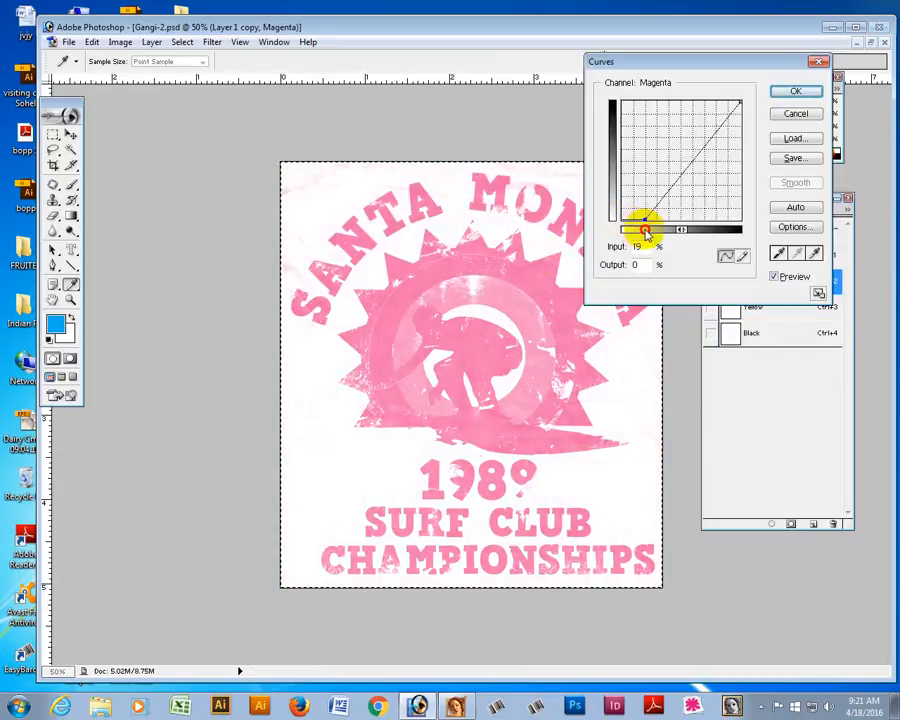
{"action": "left_click_drag", "start_coordinate": [738, 103], "coordinate": [669, 79]}
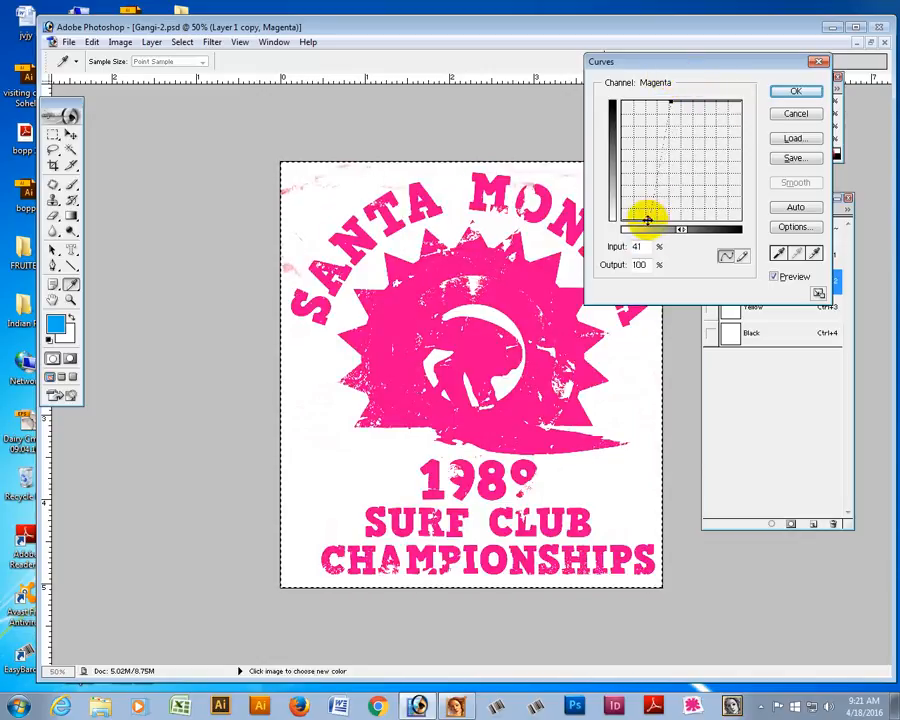
{"action": "left_click_drag", "start_coordinate": [662, 224], "coordinate": [667, 222]}
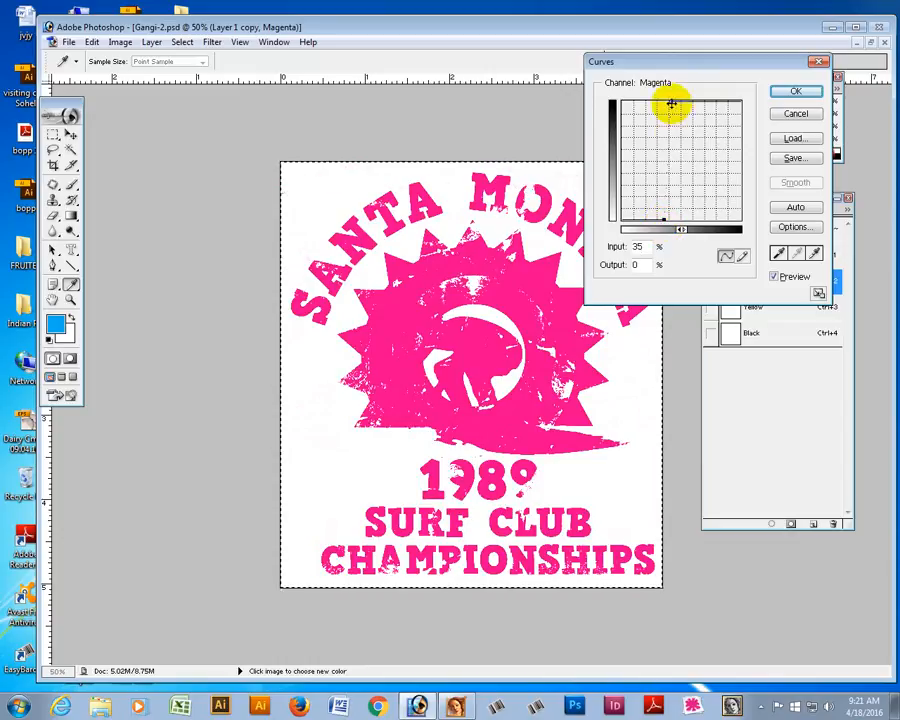
{"action": "left_click", "coordinate": [795, 91]}
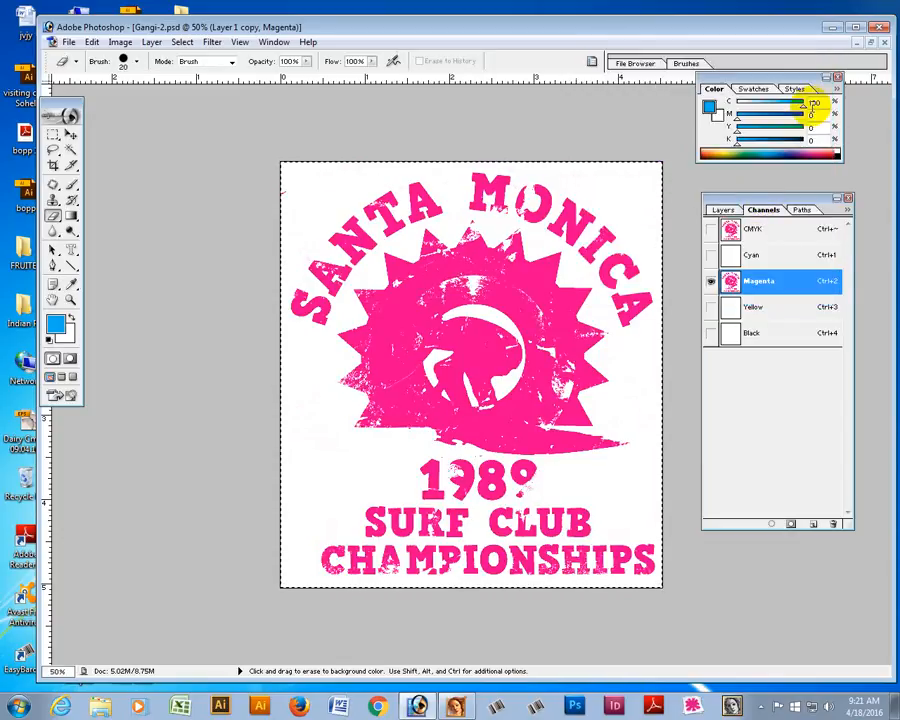
- Load the Magenta channel as a selection, restore the CMYK composite and delete the Layer 1 copy
{"action": "left_click", "coordinate": [770, 525]}
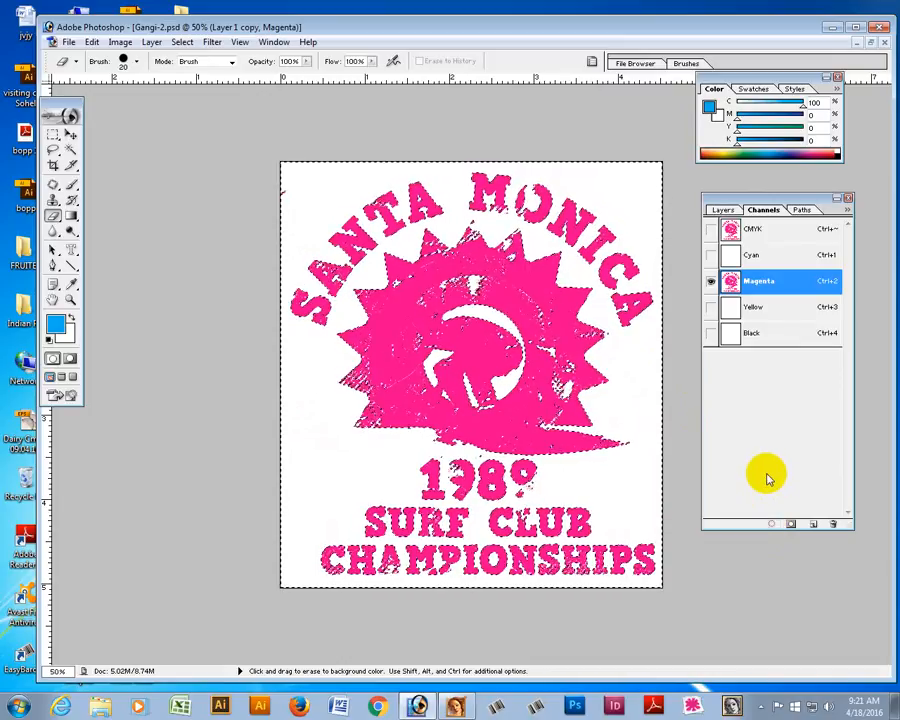
{"action": "left_click", "coordinate": [762, 231]}
{"action": "left_click", "coordinate": [723, 211]}
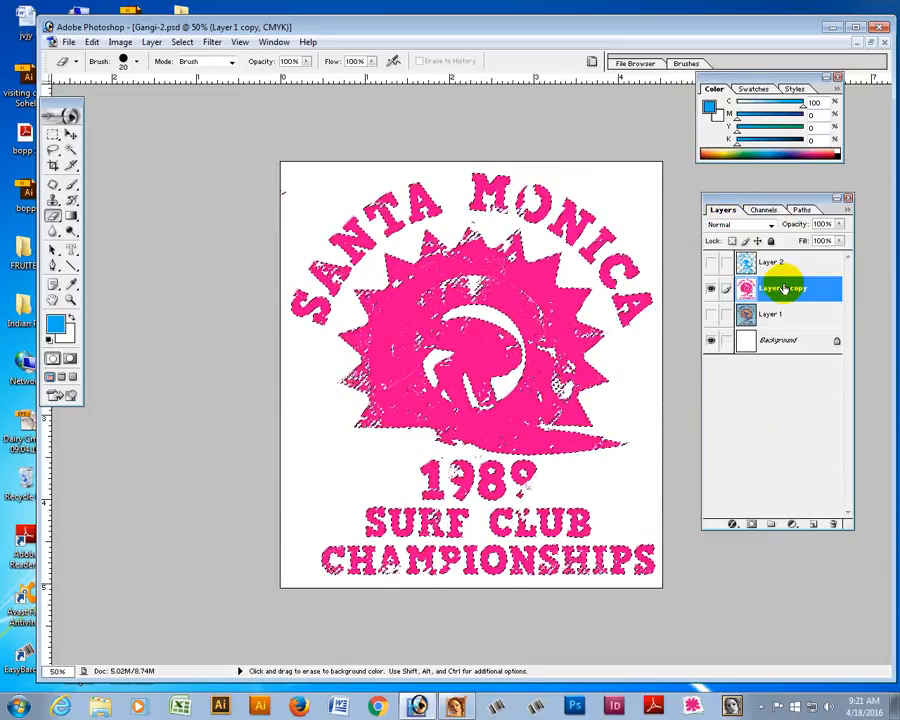
{"action": "left_click_drag", "start_coordinate": [779, 291], "coordinate": [830, 524]}
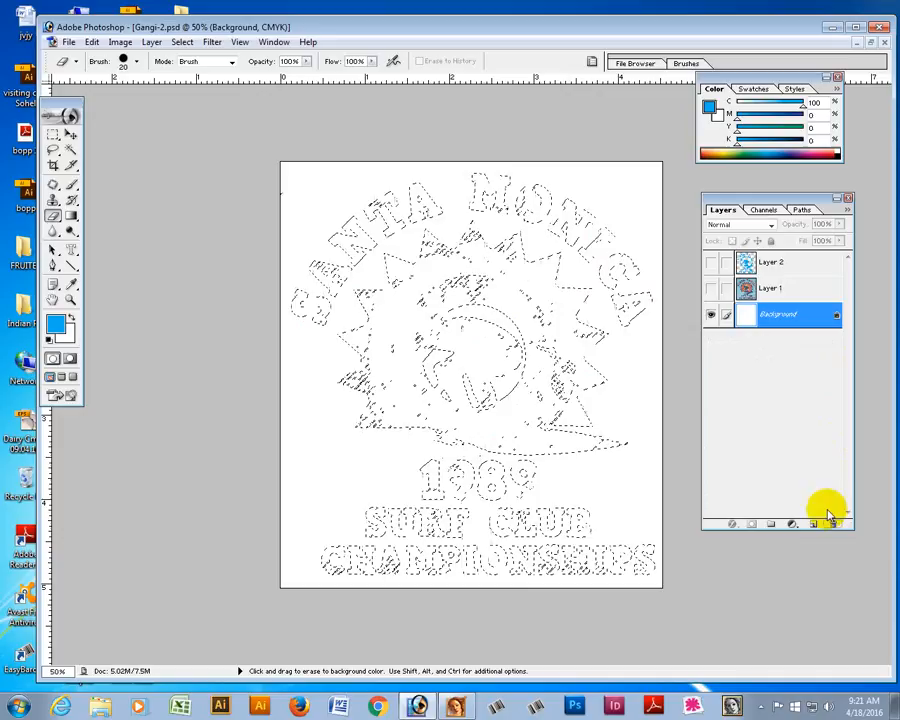
- Add a new layer between Layer 1 and Layer 2 for the magenta shapes and hide Layer 1
{"action": "left_click", "coordinate": [783, 291]}
{"action": "left_click", "coordinate": [810, 527]}
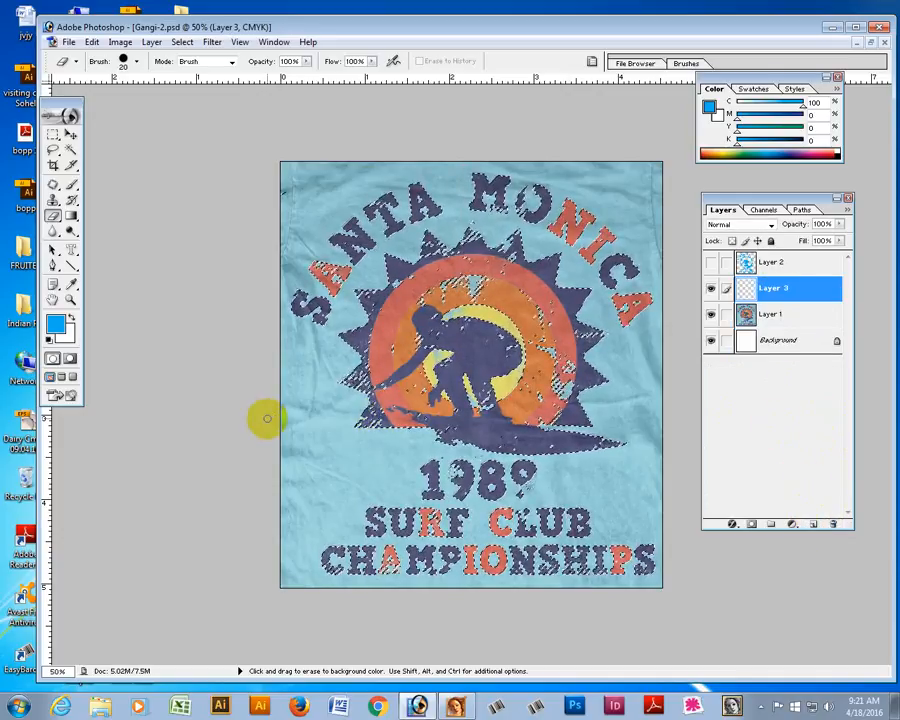
{"action": "left_click", "coordinate": [712, 314]}
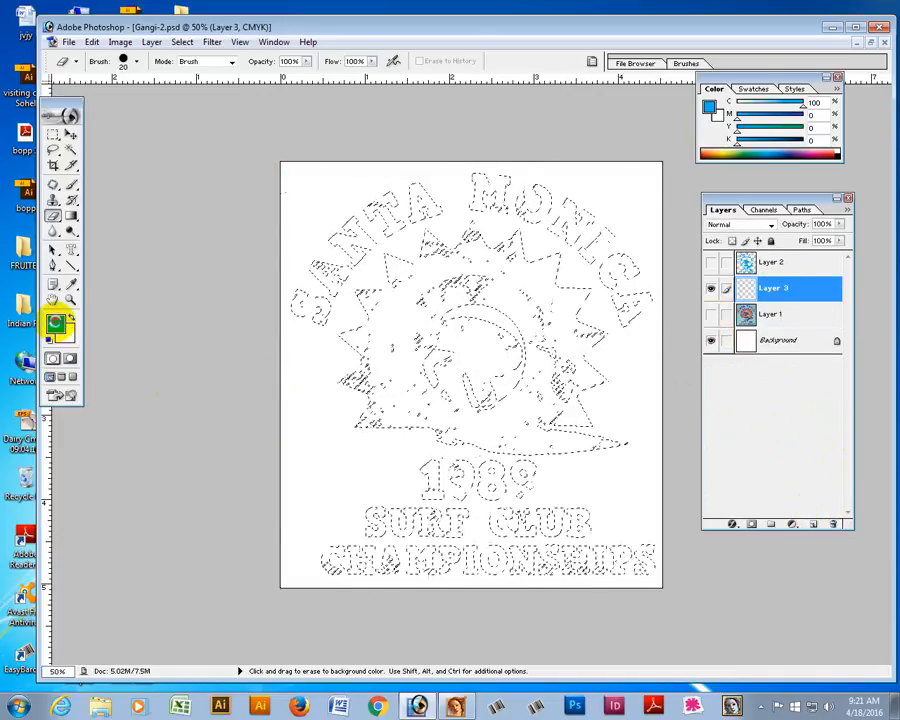
- Set the foreground colour to C 0, M 100, Y 0, K 0, fill the selection on Layer 3 with it and deselect
{"action": "left_click", "coordinate": [55, 323]}
{"action": "type", "text": "0"}
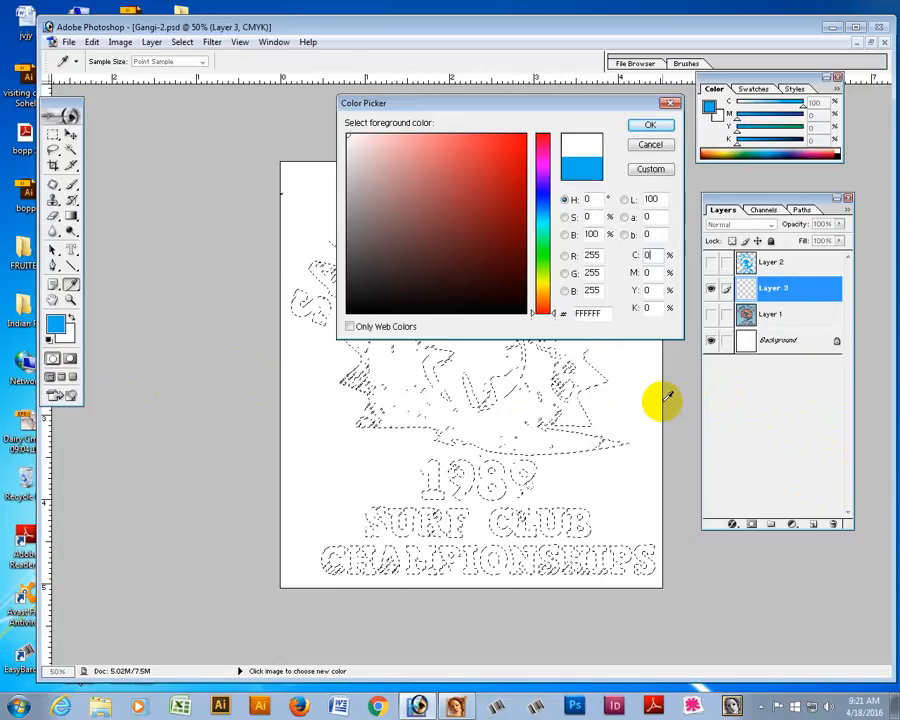
{"action": "key", "text": "Tab"}
{"action": "type", "text": "100"}
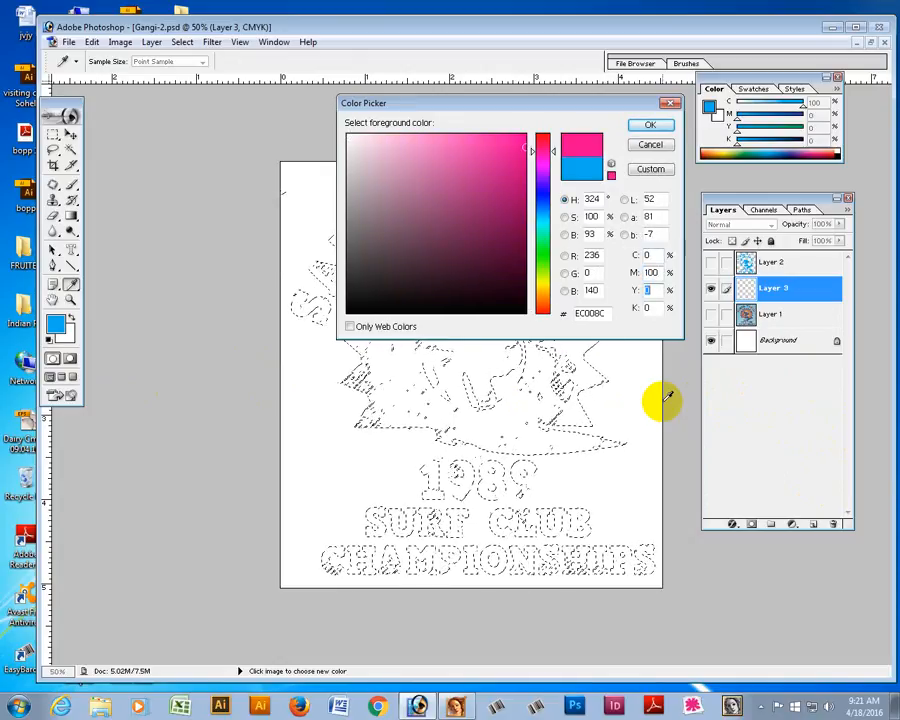
{"action": "key", "text": "Return"}
{"action": "key", "text": "e"}
{"action": "key", "text": "alt+BackSpace"}
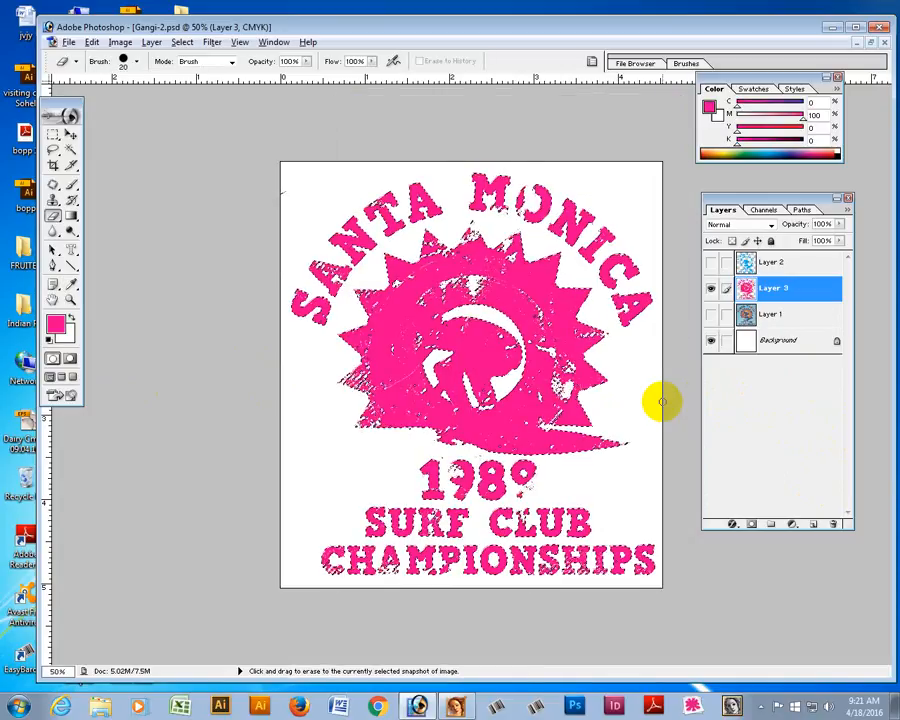
{"action": "key", "text": "ctrl+d"}
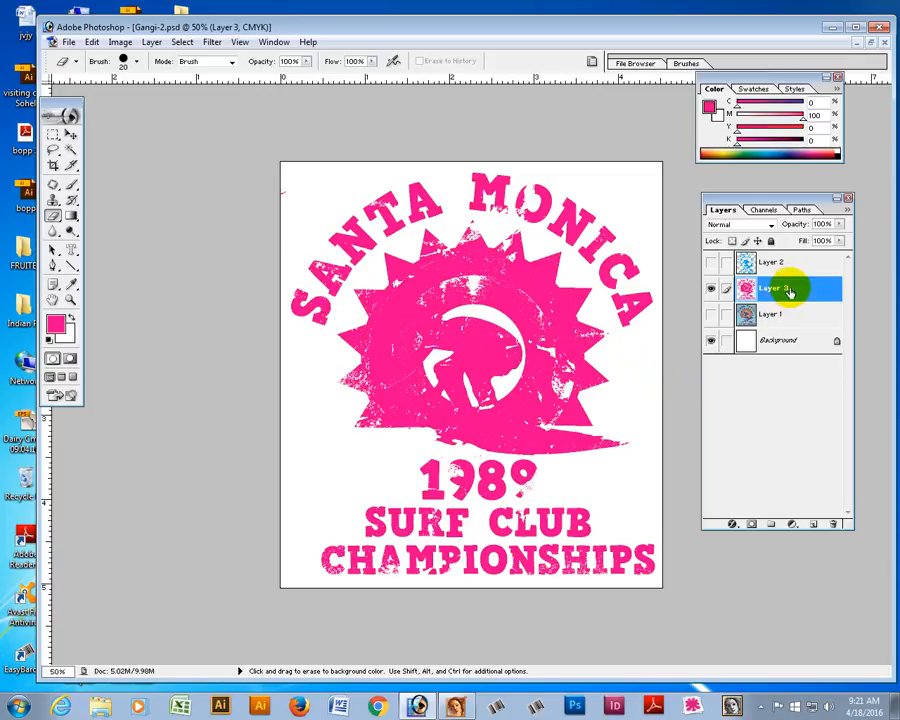
- Duplicate Layer 3, hide the original, delete Layer 2's shapes from the copy and deselect
{"action": "left_click_drag", "start_coordinate": [812, 524], "coordinate": [812, 524]}
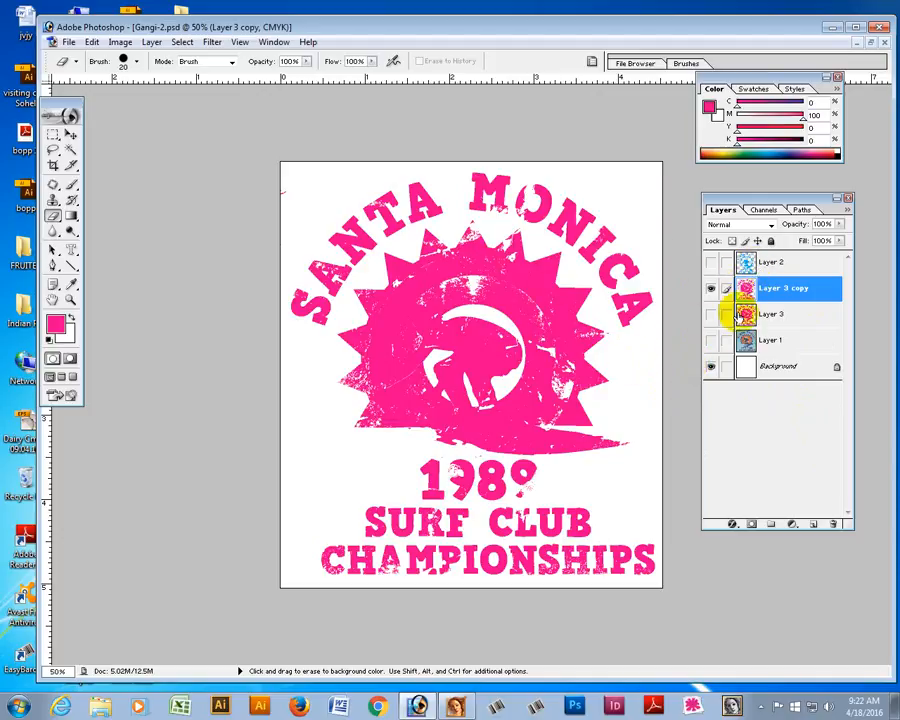
{"action": "left_click", "coordinate": [746, 265], "text": "ctrl"}
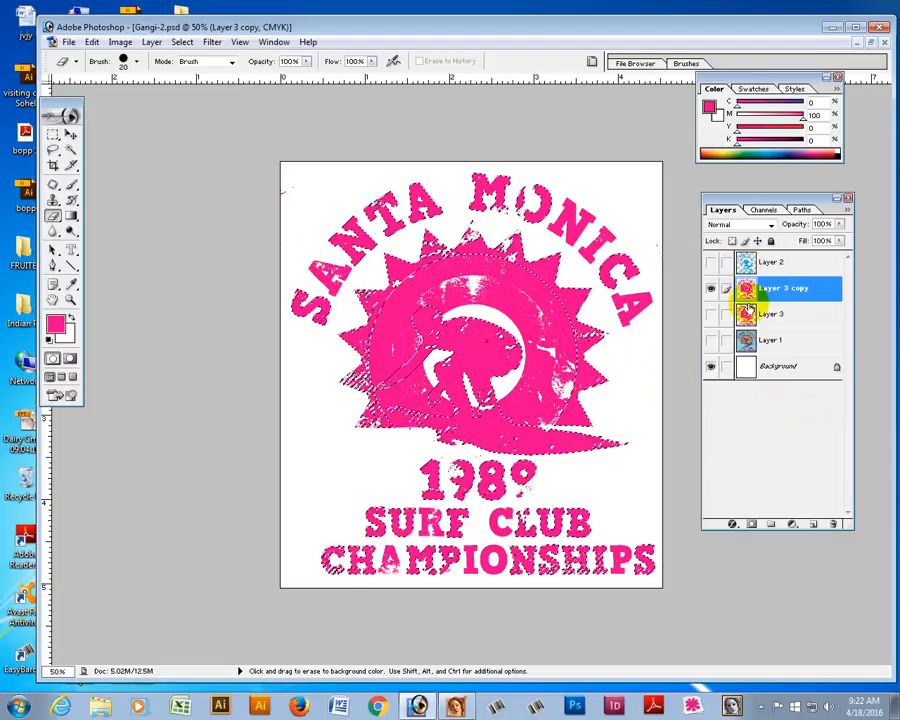
{"action": "key", "text": "Delete"}
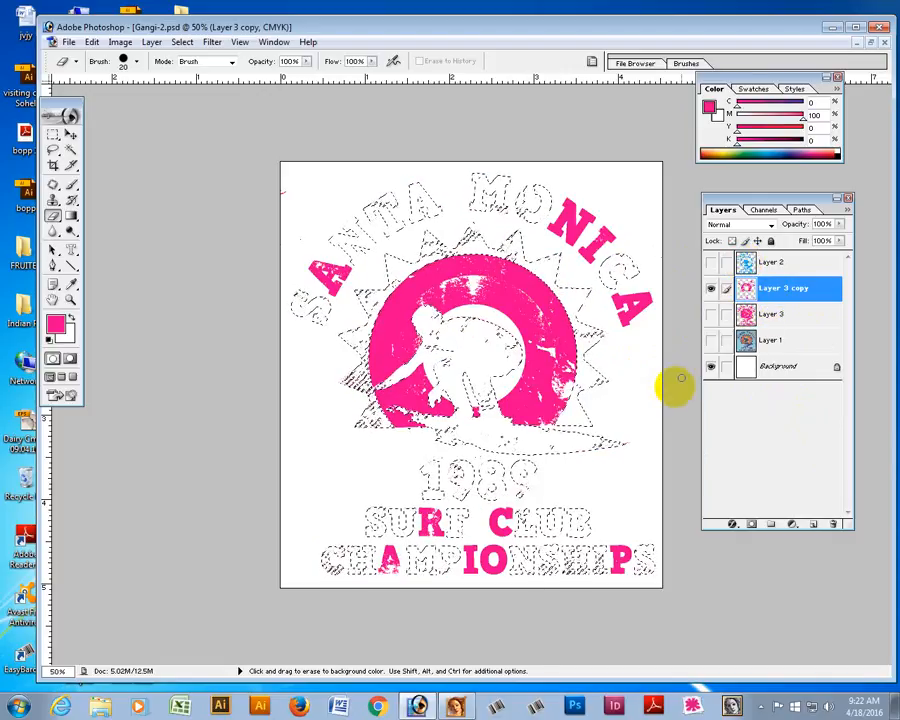
{"action": "left_click", "coordinate": [711, 261]}
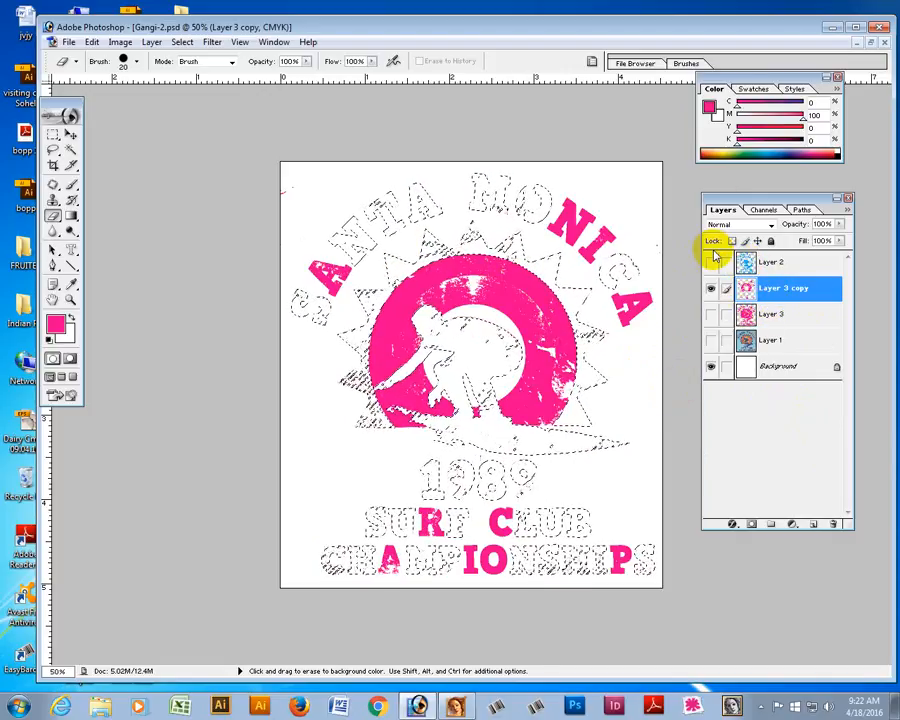
{"action": "key", "text": "ctrl+d"}
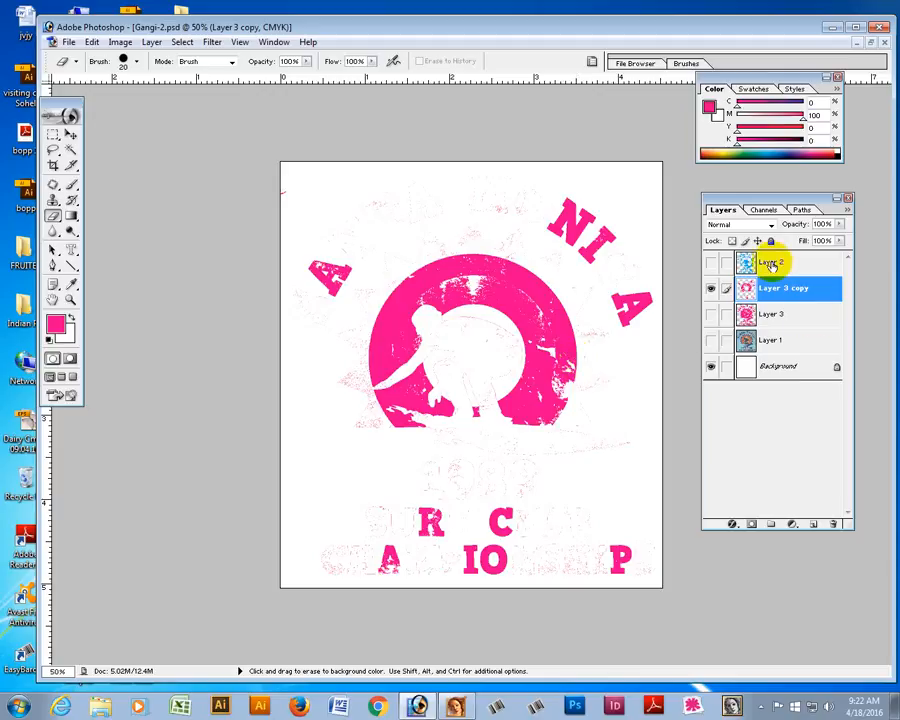
- Compare the remaining magenta shapes of Layer 3 copy with the original print on Layer 1
{"action": "left_click", "coordinate": [712, 289]}
{"action": "left_click", "coordinate": [710, 342]}
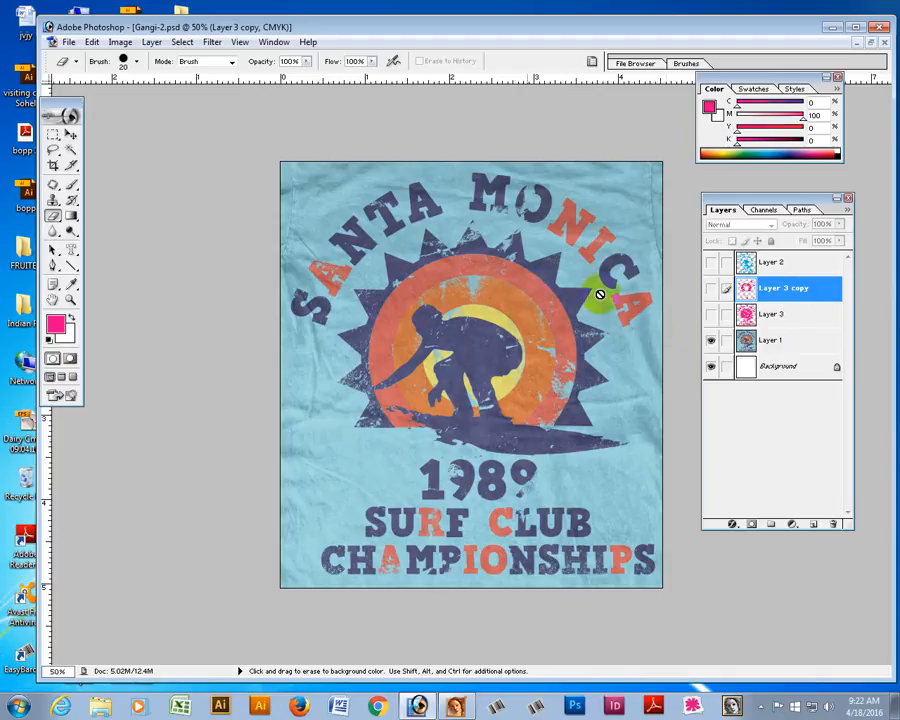
{"action": "left_click", "coordinate": [711, 342]}
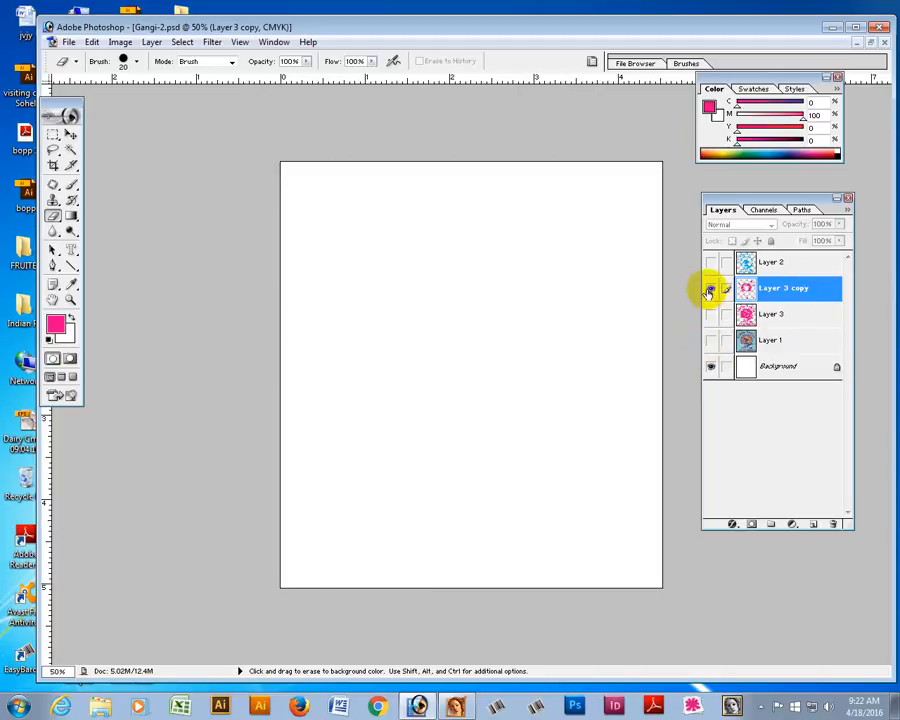
{"action": "left_click", "coordinate": [710, 290]}
- Load the middle circle of Path 1 as a selection and delete that area from Layer 3 copy
{"action": "left_click", "coordinate": [801, 210]}
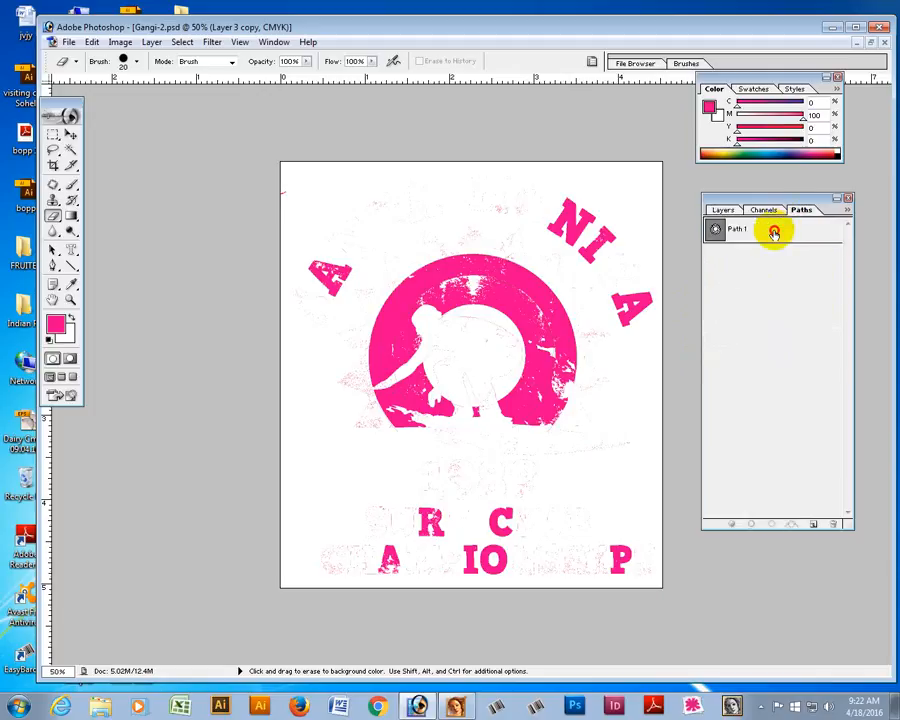
{"action": "left_click", "coordinate": [773, 230]}
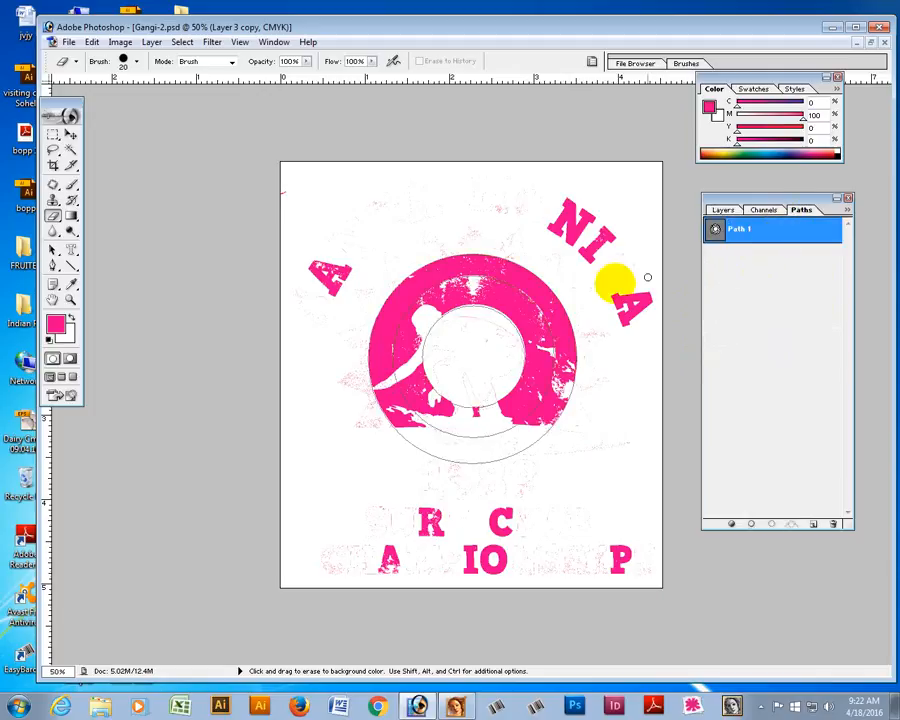
{"action": "left_click", "coordinate": [491, 279], "text": "ctrl"}
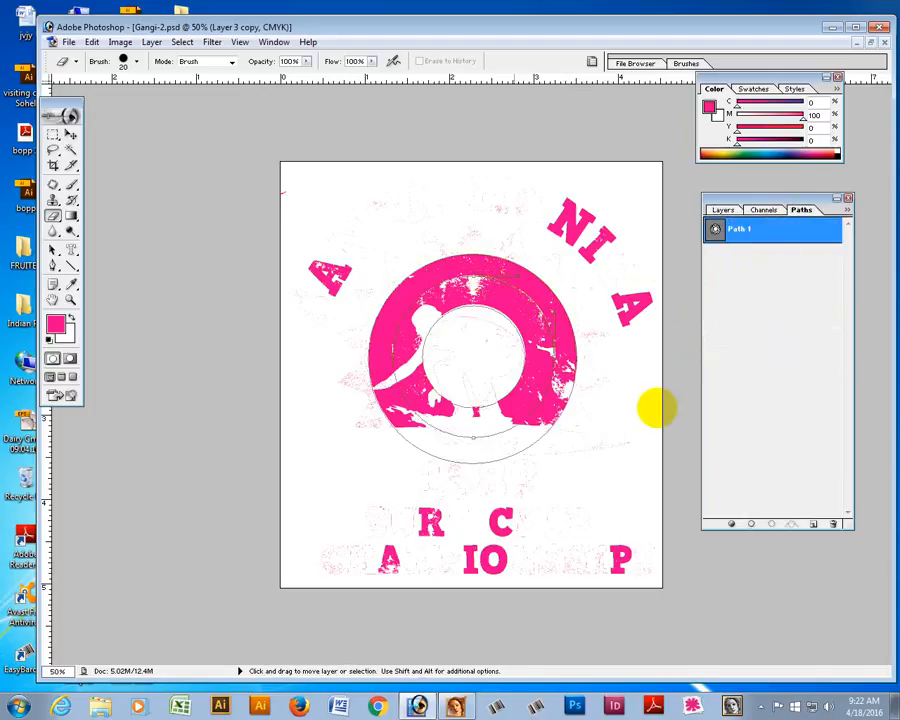
{"action": "left_click", "coordinate": [770, 524]}
{"action": "left_click", "coordinate": [774, 398]}
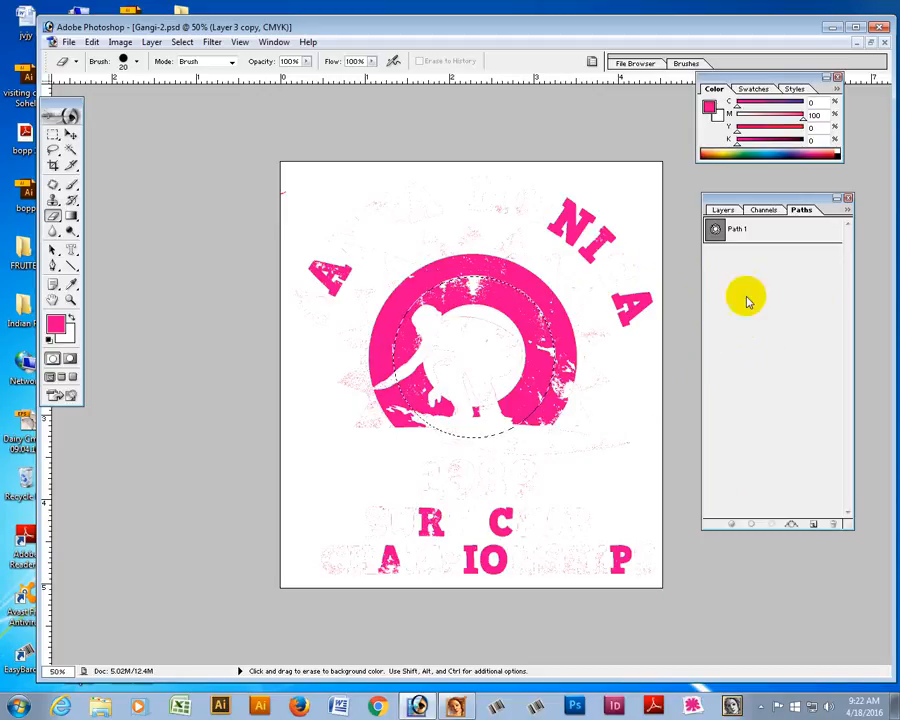
{"action": "left_click", "coordinate": [721, 210]}
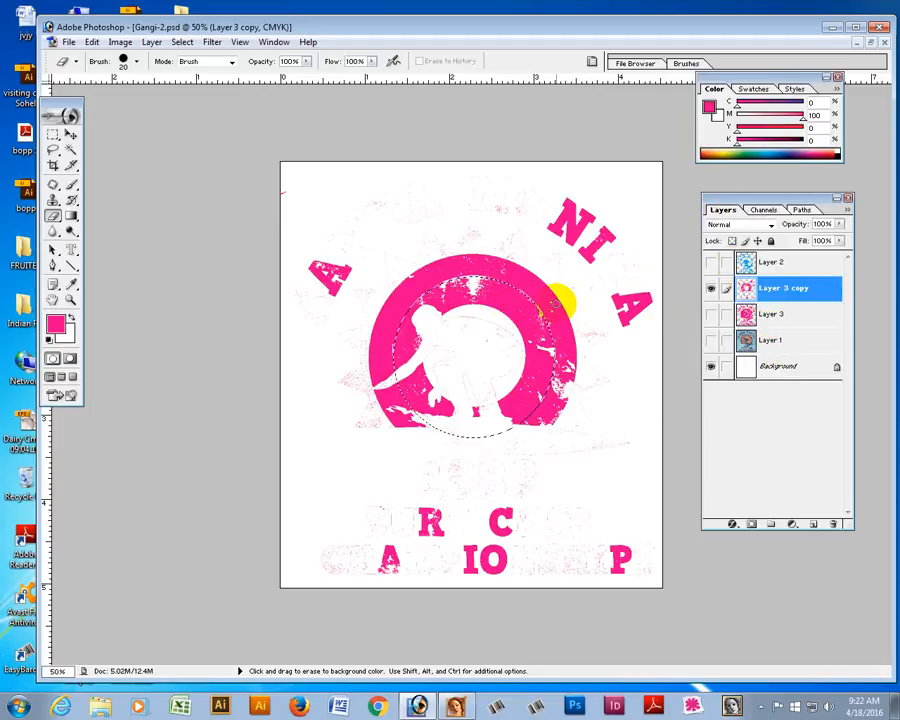
{"action": "key", "text": "Delete"}
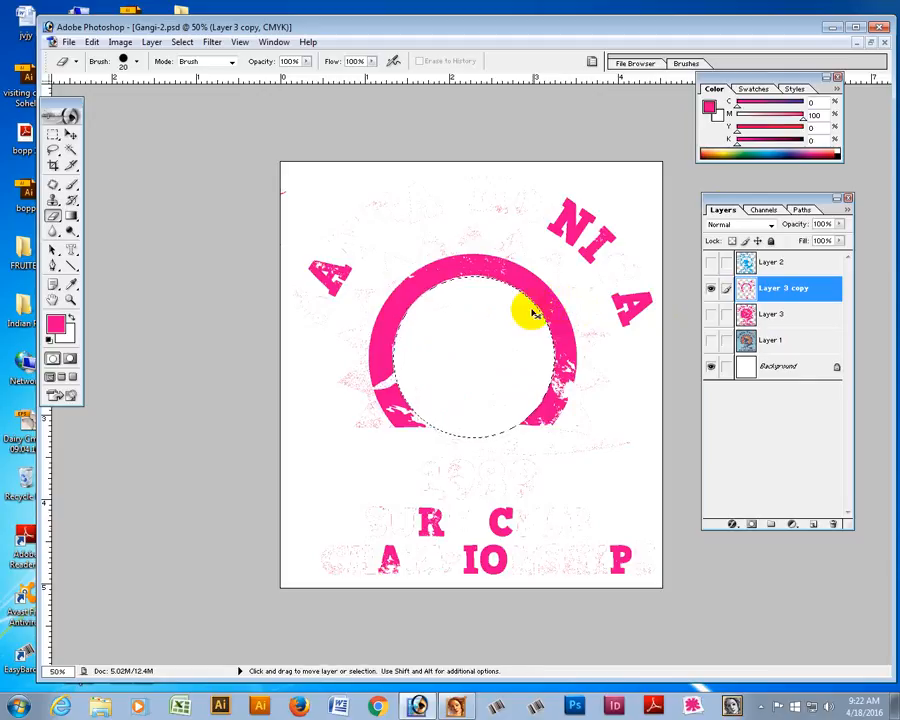
- Erase the stray specks on Layer 3 copy around SANTA, the ring's left side and 1989 with a size 60 brush
{"action": "key", "text": "ctrl+space"}
{"action": "left_click_drag", "start_coordinate": [352, 167], "coordinate": [578, 432]}
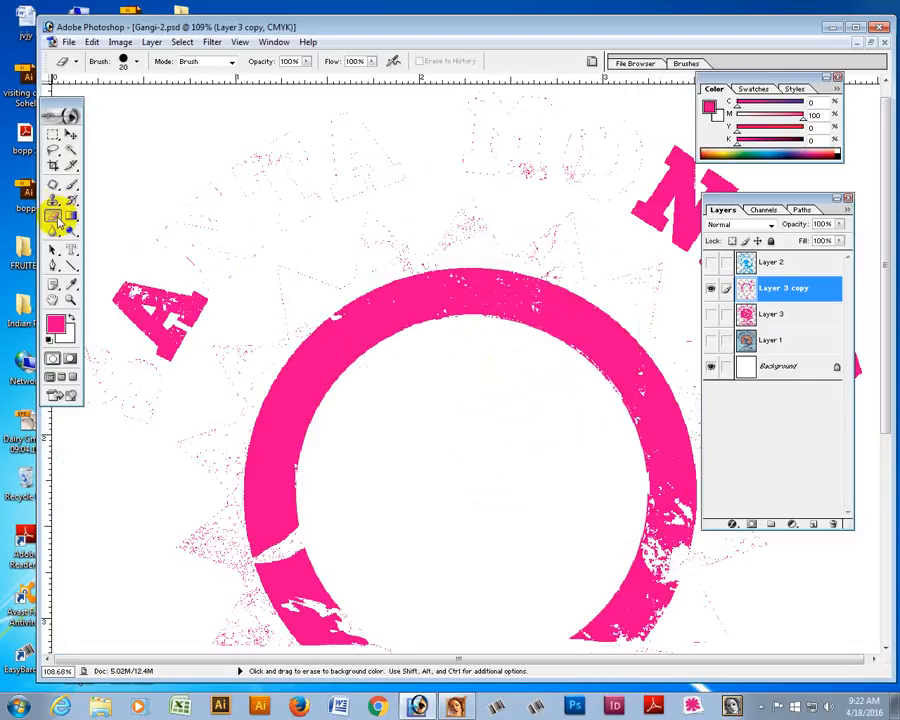
{"action": "mouse_move", "coordinate": [268, 158]}
{"action": "left_mouse_down"}
{"action": "mouse_move", "coordinate": [240, 184]}
{"action": "mouse_move", "coordinate": [254, 199]}
{"action": "mouse_move", "coordinate": [400, 169]}
{"action": "mouse_move", "coordinate": [321, 207]}
{"action": "mouse_move", "coordinate": [407, 230]}
{"action": "mouse_move", "coordinate": [358, 234]}
{"action": "mouse_move", "coordinate": [503, 192]}
{"action": "mouse_move", "coordinate": [492, 137]}
{"action": "mouse_move", "coordinate": [512, 181]}
{"action": "mouse_move", "coordinate": [465, 216]}
{"action": "mouse_move", "coordinate": [409, 218]}
{"action": "mouse_move", "coordinate": [479, 222]}
{"action": "mouse_move", "coordinate": [549, 247]}
{"action": "mouse_move", "coordinate": [573, 122]}
{"action": "mouse_move", "coordinate": [466, 197]}
{"action": "left_mouse_up"}
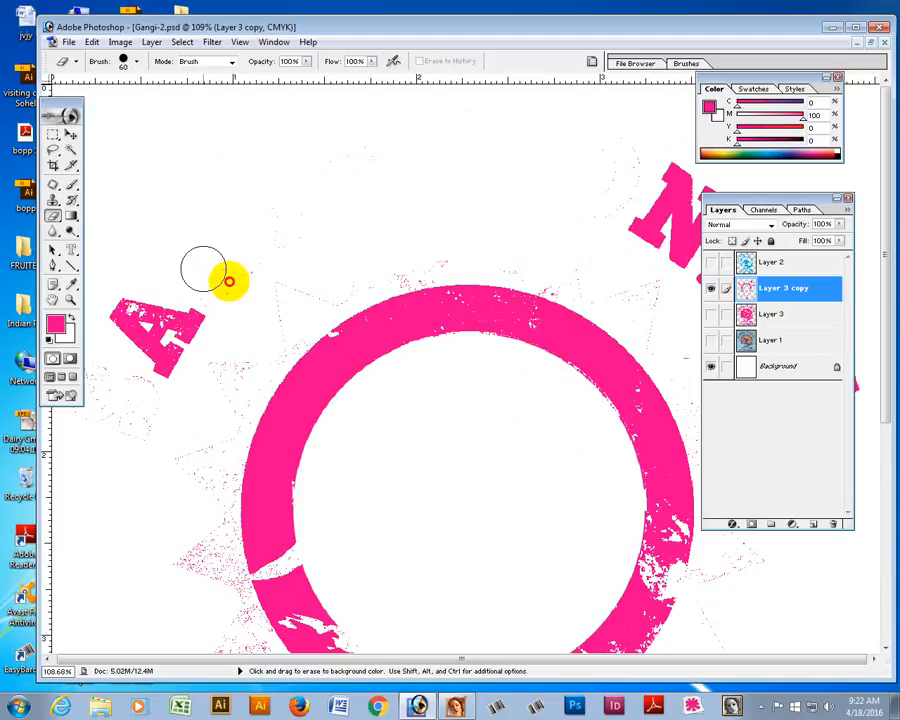
{"action": "mouse_move", "coordinate": [229, 282]}
{"action": "left_mouse_down"}
{"action": "mouse_move", "coordinate": [286, 313]}
{"action": "mouse_move", "coordinate": [238, 371]}
{"action": "mouse_move", "coordinate": [146, 418]}
{"action": "mouse_move", "coordinate": [112, 385]}
{"action": "mouse_move", "coordinate": [88, 339]}
{"action": "mouse_move", "coordinate": [96, 439]}
{"action": "mouse_move", "coordinate": [162, 461]}
{"action": "mouse_move", "coordinate": [183, 487]}
{"action": "mouse_move", "coordinate": [212, 408]}
{"action": "mouse_move", "coordinate": [227, 394]}
{"action": "mouse_move", "coordinate": [205, 480]}
{"action": "mouse_move", "coordinate": [205, 566]}
{"action": "mouse_move", "coordinate": [192, 372]}
{"action": "left_mouse_up"}
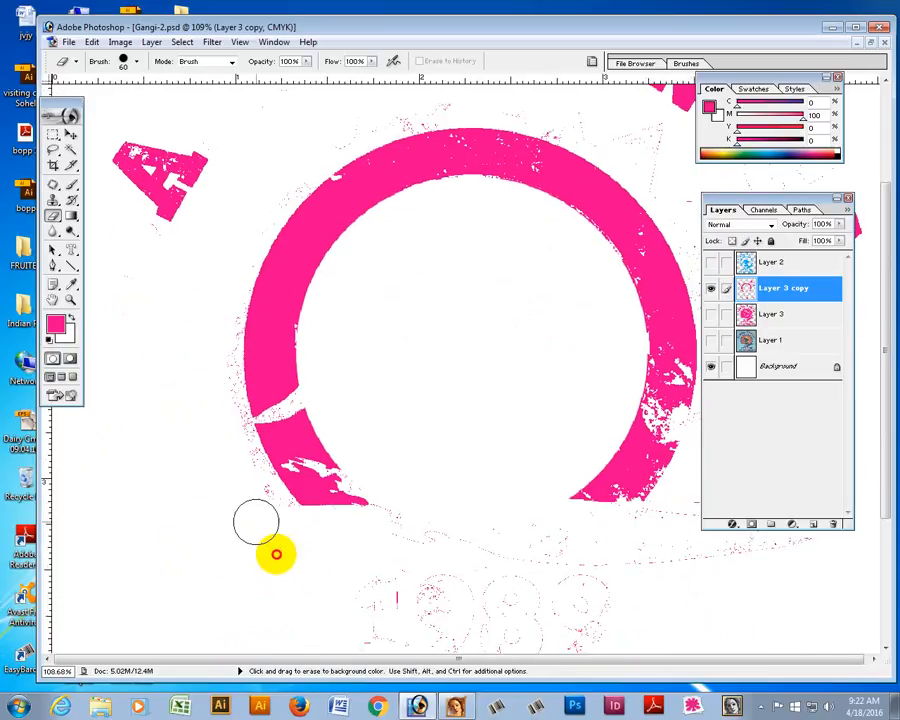
{"action": "mouse_move", "coordinate": [392, 535]}
{"action": "left_mouse_down"}
{"action": "mouse_move", "coordinate": [434, 529]}
{"action": "mouse_move", "coordinate": [368, 608]}
{"action": "mouse_move", "coordinate": [428, 615]}
{"action": "mouse_move", "coordinate": [403, 598]}
{"action": "mouse_move", "coordinate": [468, 549]}
{"action": "mouse_move", "coordinate": [542, 574]}
{"action": "mouse_move", "coordinate": [529, 533]}
{"action": "mouse_move", "coordinate": [660, 560]}
{"action": "left_mouse_up"}
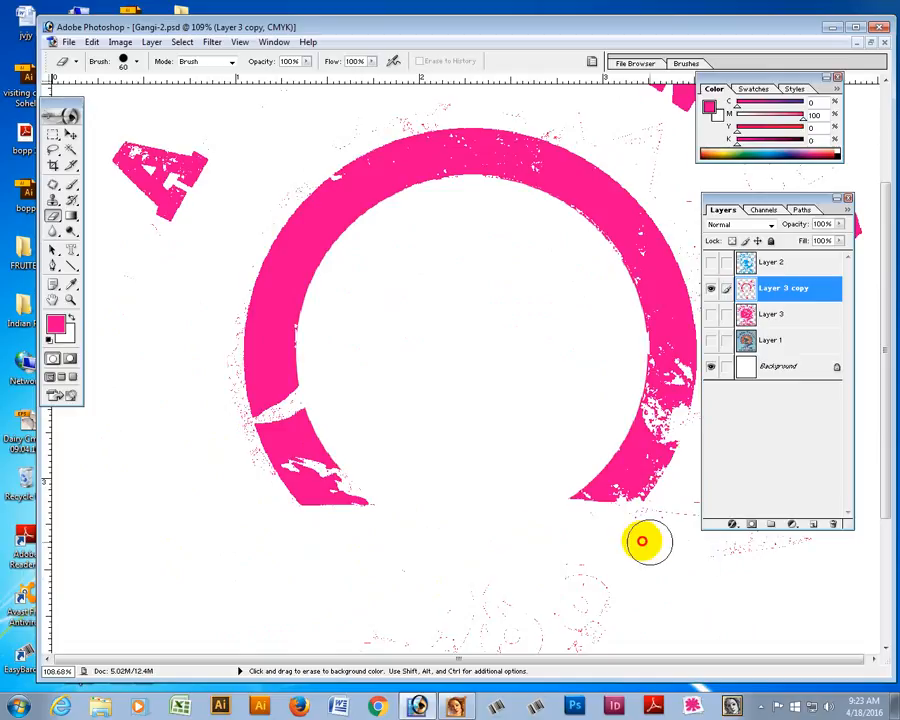
{"action": "mouse_move", "coordinate": [592, 572]}
{"action": "left_mouse_down"}
{"action": "mouse_move", "coordinate": [592, 457]}
{"action": "mouse_move", "coordinate": [502, 520]}
{"action": "mouse_move", "coordinate": [577, 500]}
{"action": "mouse_move", "coordinate": [576, 468]}
{"action": "left_mouse_up"}
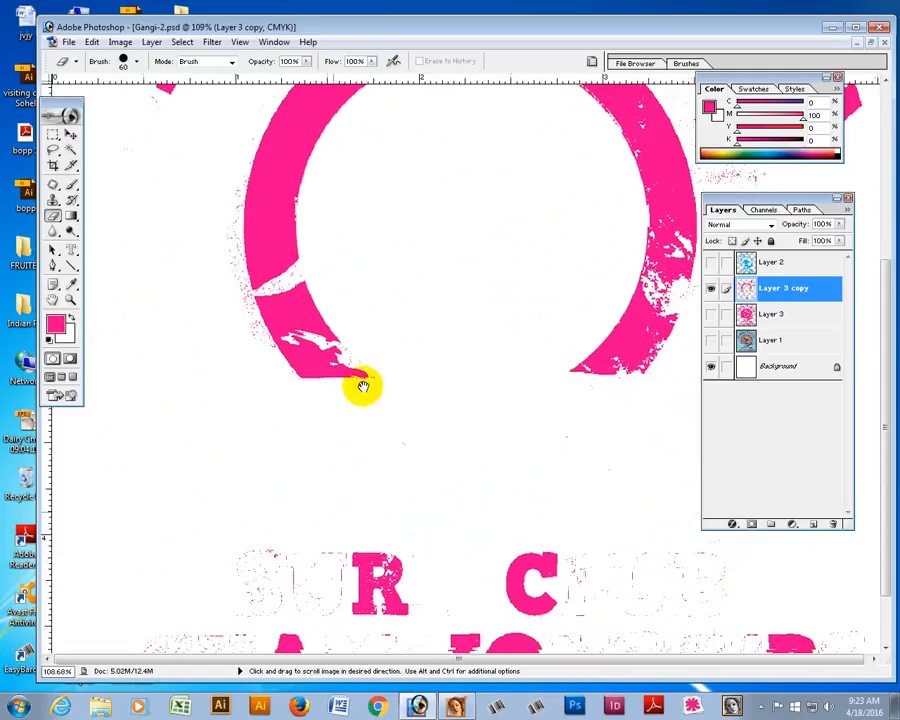
- Erase the leftover specks between the solid magenta letters of SURF CLUB and CHAMPIONSHIPS on Layer 3 copy
{"action": "scroll", "coordinate": [280, 414], "scroll_direction": "down", "scroll_amount": 3}
{"action": "mouse_move", "coordinate": [291, 473]}
{"action": "left_mouse_down"}
{"action": "mouse_move", "coordinate": [310, 501]}
{"action": "mouse_move", "coordinate": [319, 478]}
{"action": "mouse_move", "coordinate": [318, 522]}
{"action": "mouse_move", "coordinate": [304, 516]}
{"action": "mouse_move", "coordinate": [231, 561]}
{"action": "mouse_move", "coordinate": [225, 610]}
{"action": "mouse_move", "coordinate": [185, 590]}
{"action": "mouse_move", "coordinate": [152, 631]}
{"action": "mouse_move", "coordinate": [184, 568]}
{"action": "mouse_move", "coordinate": [215, 562]}
{"action": "mouse_move", "coordinate": [241, 636]}
{"action": "mouse_move", "coordinate": [349, 606]}
{"action": "mouse_move", "coordinate": [332, 626]}
{"action": "mouse_move", "coordinate": [348, 591]}
{"action": "mouse_move", "coordinate": [386, 579]}
{"action": "mouse_move", "coordinate": [409, 602]}
{"action": "mouse_move", "coordinate": [408, 639]}
{"action": "left_mouse_up"}
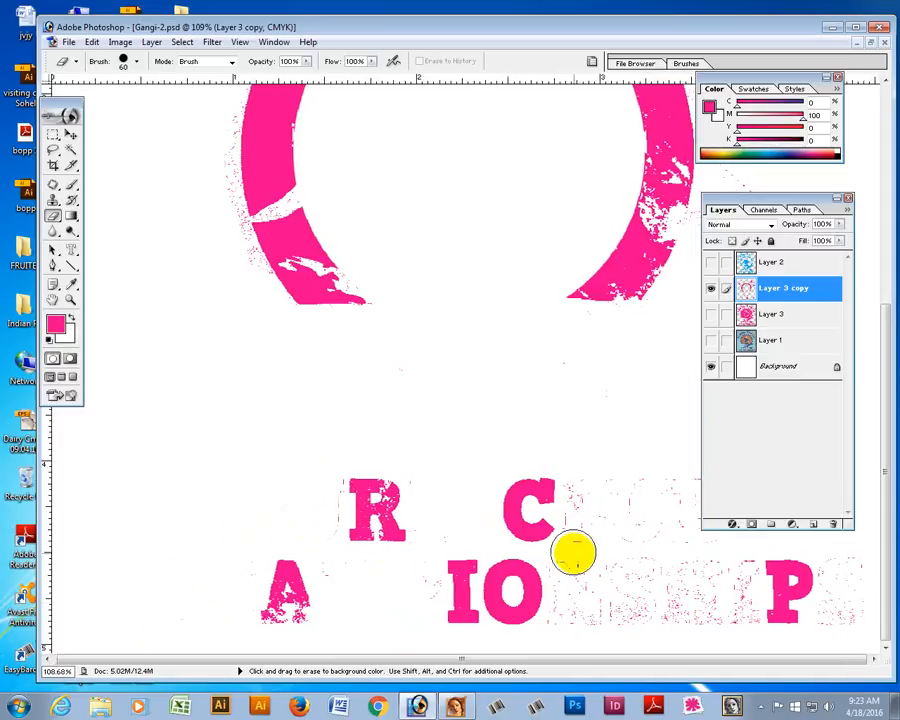
{"action": "mouse_move", "coordinate": [570, 544]}
{"action": "left_mouse_down"}
{"action": "mouse_move", "coordinate": [589, 475]}
{"action": "mouse_move", "coordinate": [606, 592]}
{"action": "mouse_move", "coordinate": [599, 618]}
{"action": "mouse_move", "coordinate": [591, 574]}
{"action": "mouse_move", "coordinate": [571, 603]}
{"action": "mouse_move", "coordinate": [568, 641]}
{"action": "mouse_move", "coordinate": [642, 580]}
{"action": "mouse_move", "coordinate": [664, 627]}
{"action": "mouse_move", "coordinate": [692, 613]}
{"action": "mouse_move", "coordinate": [653, 483]}
{"action": "left_mouse_up"}
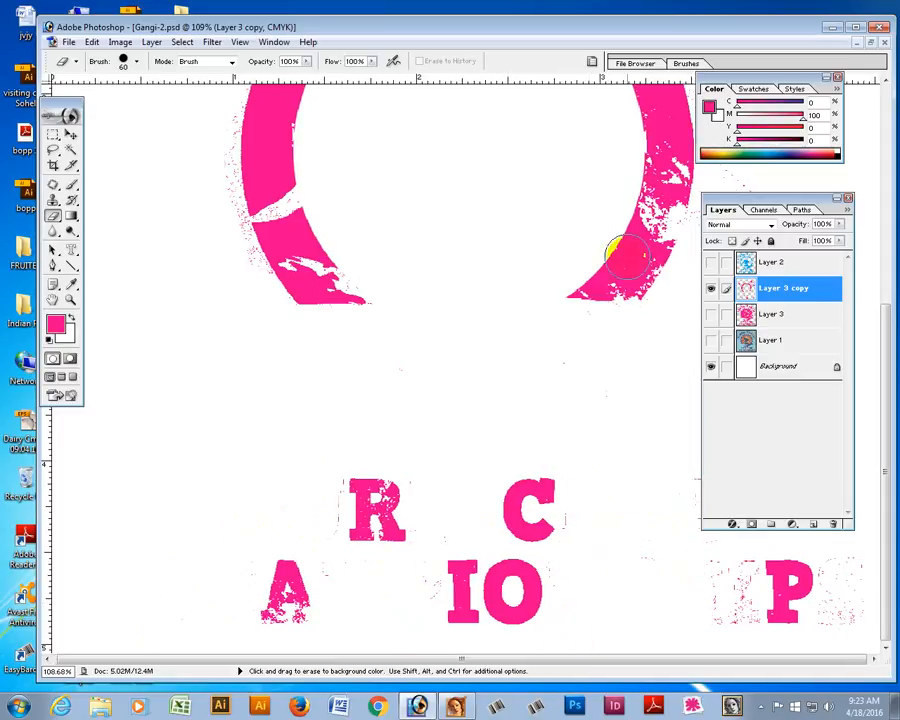
{"action": "left_click_drag", "start_coordinate": [466, 30], "coordinate": [252, 42]}
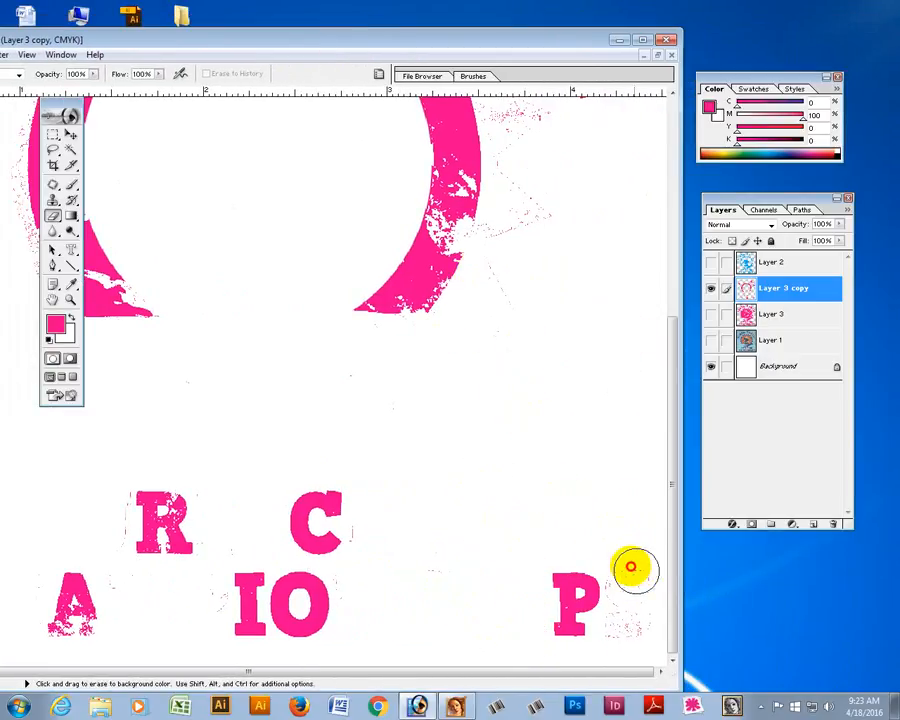
{"action": "left_click_drag", "start_coordinate": [626, 584], "coordinate": [631, 642]}
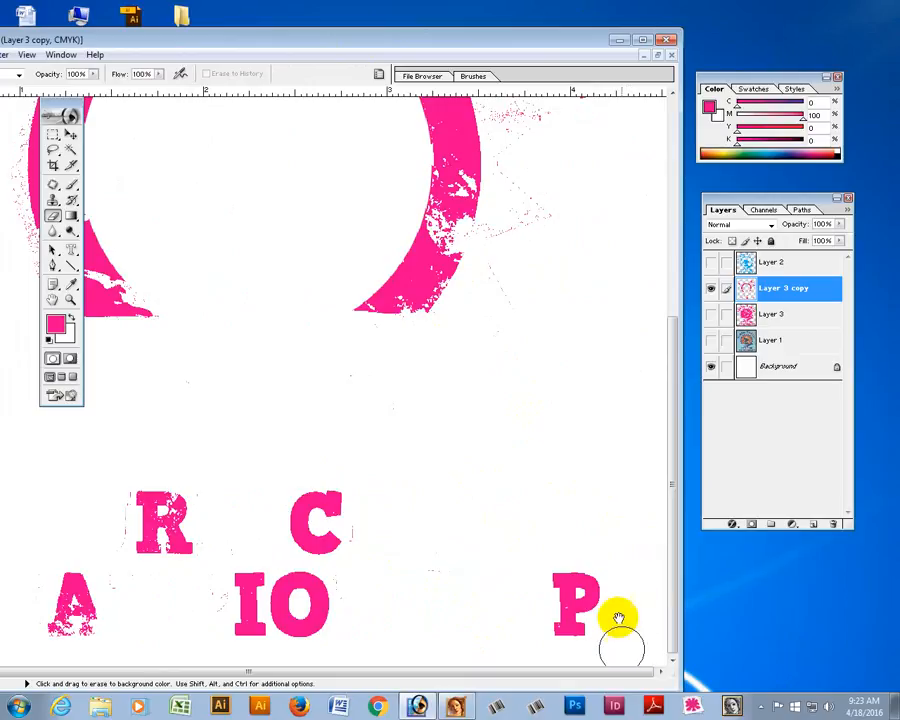
{"action": "left_click_drag", "start_coordinate": [371, 539], "coordinate": [369, 531]}
- Erase the leftover specks right of and above the sun ring and around the MONICA letters on Layer 3 copy
{"action": "left_click_drag", "start_coordinate": [492, 331], "coordinate": [498, 498]}
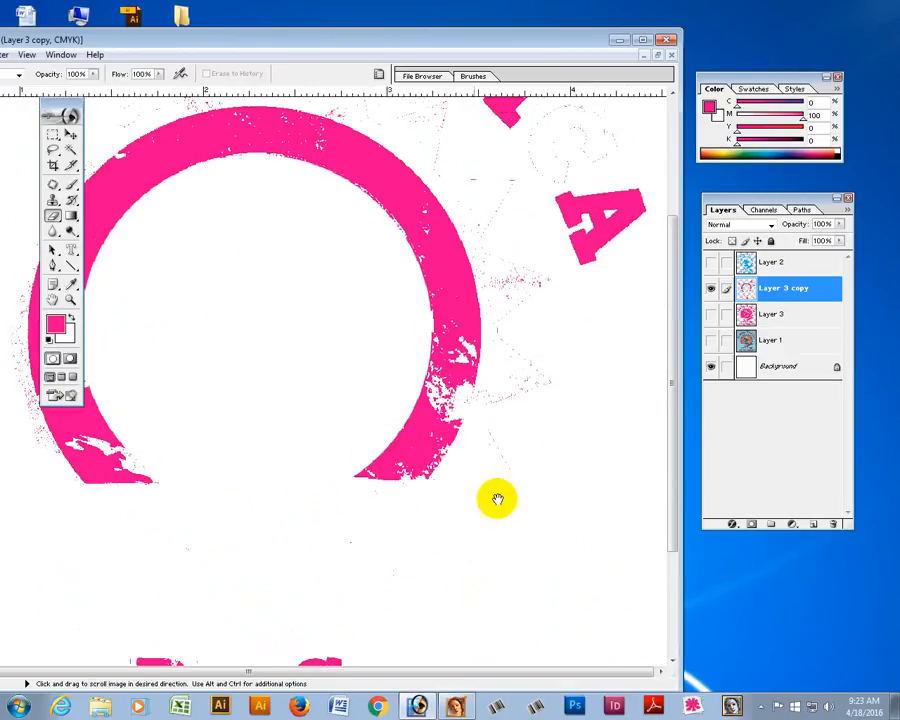
{"action": "mouse_move", "coordinate": [514, 450]}
{"action": "left_mouse_down"}
{"action": "mouse_move", "coordinate": [500, 410]}
{"action": "mouse_move", "coordinate": [531, 370]}
{"action": "left_mouse_up"}
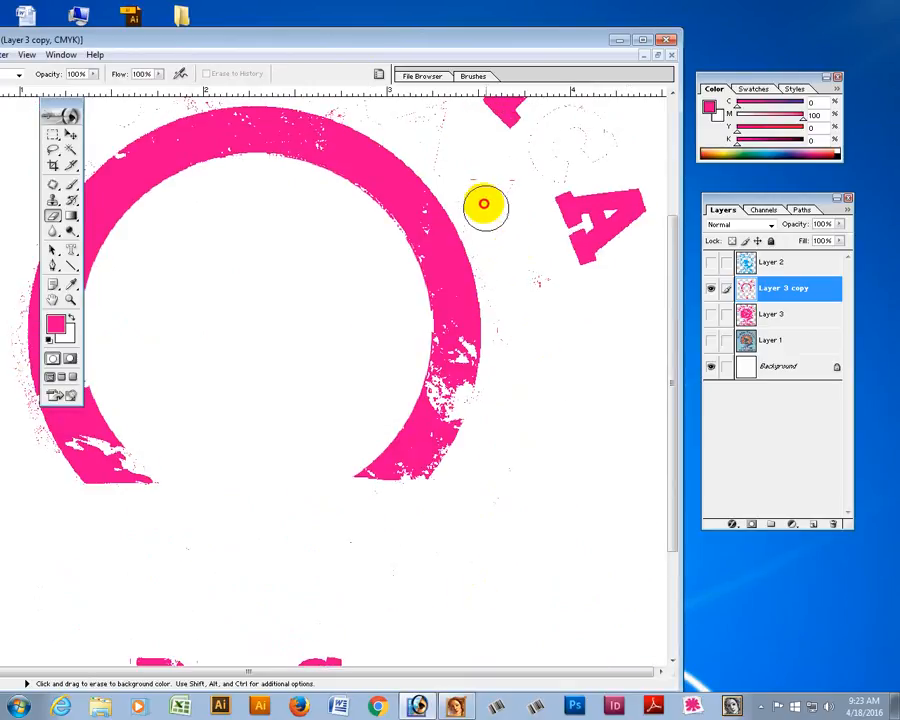
{"action": "left_click_drag", "start_coordinate": [556, 340], "coordinate": [544, 486]}
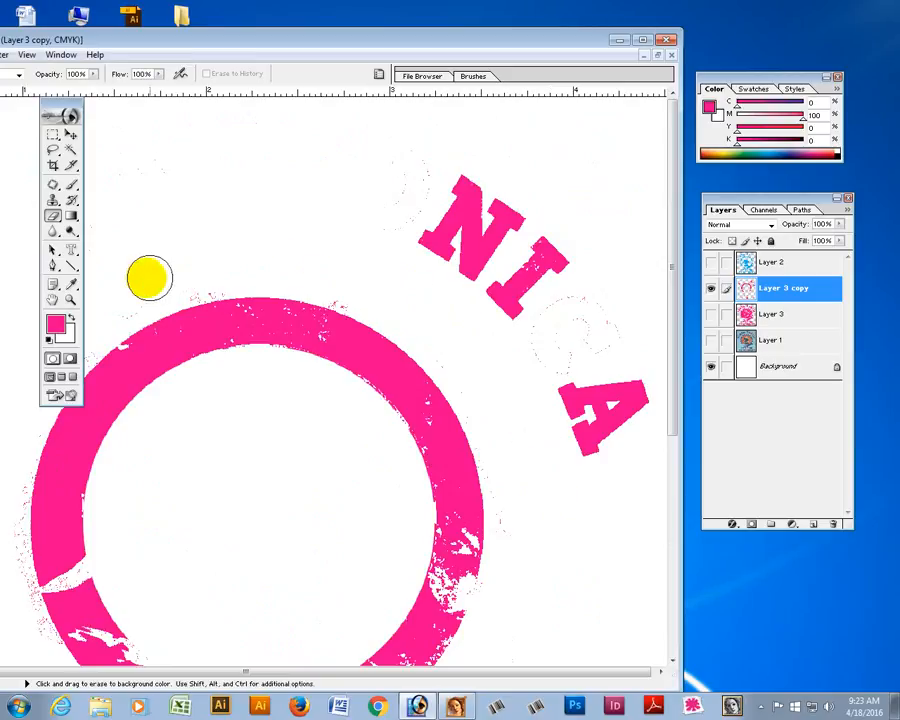
{"action": "mouse_move", "coordinate": [512, 352]}
{"action": "left_mouse_down"}
{"action": "mouse_move", "coordinate": [550, 322]}
{"action": "mouse_move", "coordinate": [609, 302]}
{"action": "mouse_move", "coordinate": [632, 312]}
{"action": "mouse_move", "coordinate": [586, 345]}
{"action": "mouse_move", "coordinate": [548, 355]}
{"action": "left_mouse_up"}
{"action": "left_click_drag", "start_coordinate": [470, 418], "coordinate": [466, 418]}
{"action": "mouse_move", "coordinate": [334, 196]}
{"action": "left_mouse_down"}
{"action": "mouse_move", "coordinate": [392, 190]}
{"action": "mouse_move", "coordinate": [410, 170]}
{"action": "mouse_move", "coordinate": [404, 199]}
{"action": "mouse_move", "coordinate": [380, 218]}
{"action": "mouse_move", "coordinate": [341, 189]}
{"action": "mouse_move", "coordinate": [332, 166]}
{"action": "mouse_move", "coordinate": [325, 246]}
{"action": "mouse_move", "coordinate": [345, 287]}
{"action": "left_mouse_up"}
{"action": "left_click_drag", "start_coordinate": [228, 265], "coordinate": [178, 268]}
{"action": "left_click_drag", "start_coordinate": [270, 198], "coordinate": [270, 196]}
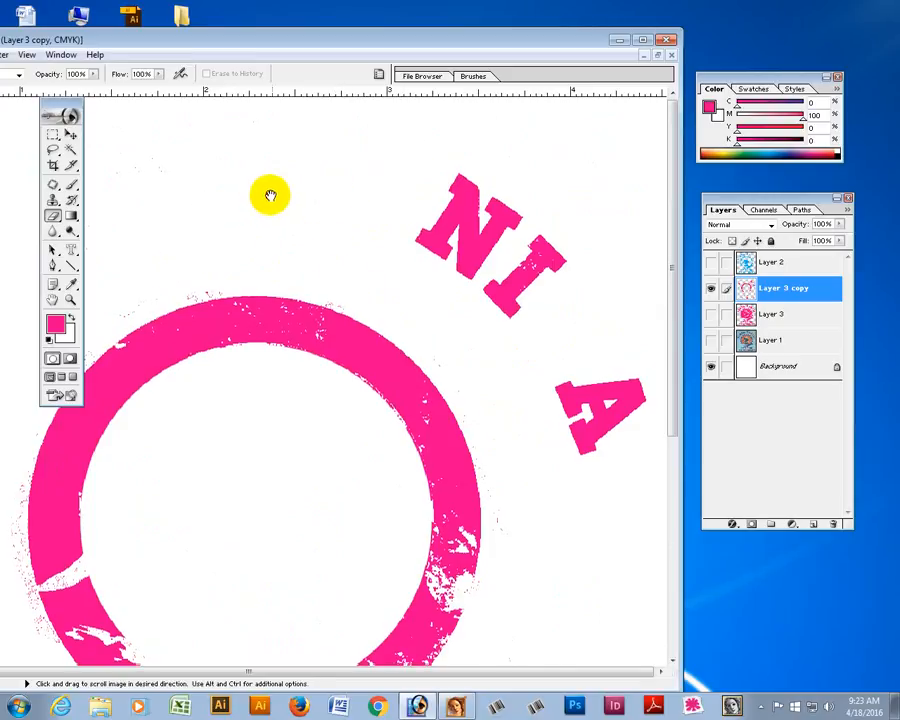
- Hide Layer 3 copy, then make Layer 3 active and visible
{"action": "left_click", "coordinate": [466, 430], "text": "alt"}
{"action": "left_click", "coordinate": [448, 434], "text": "alt"}
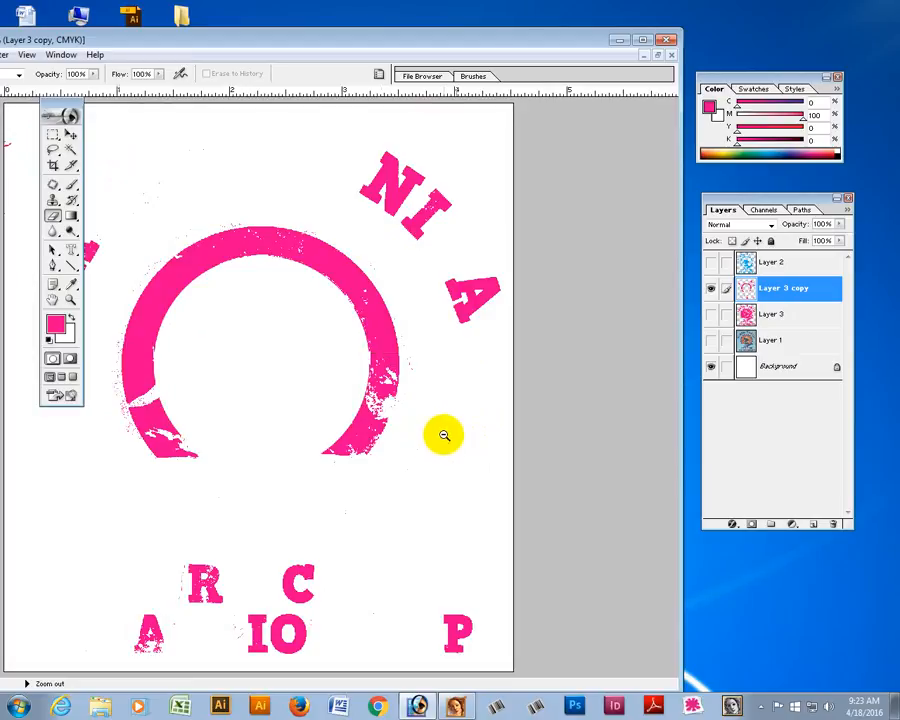
{"action": "left_click", "coordinate": [408, 440], "text": "alt"}
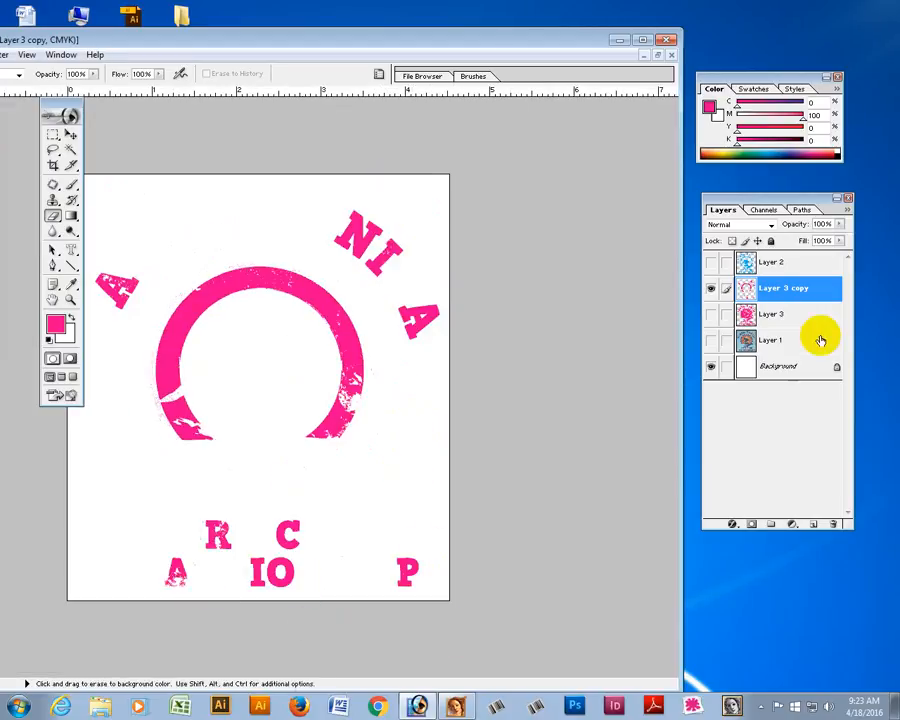
{"action": "left_click", "coordinate": [711, 289]}
{"action": "left_click", "coordinate": [791, 316]}
{"action": "left_click", "coordinate": [711, 314]}
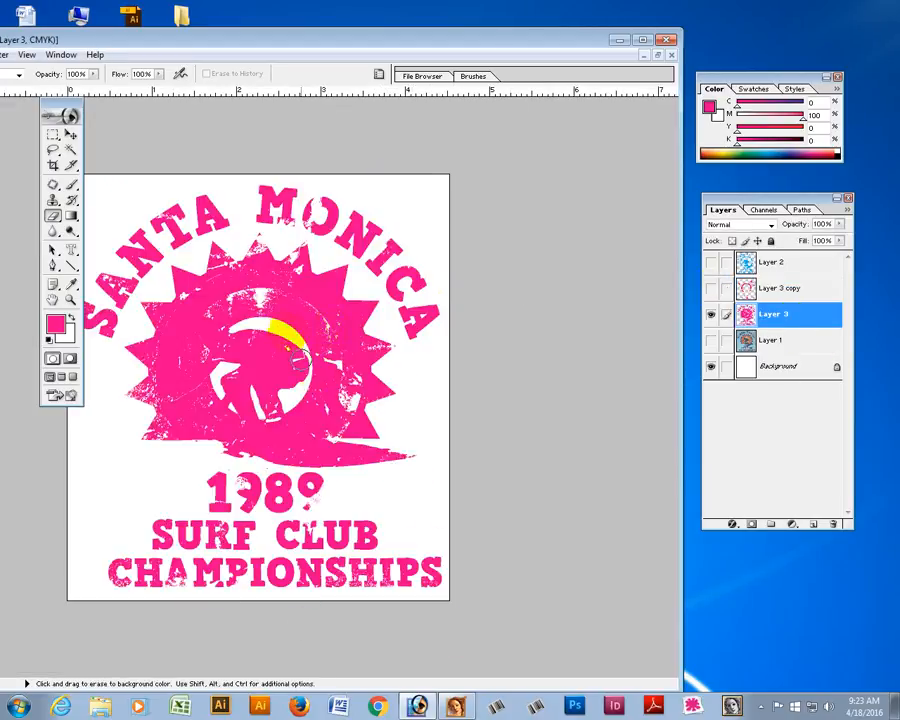
- Load the inner circle of Path 1 as a selection and delete everything outside it on Layer 3
{"action": "left_click", "coordinate": [799, 209]}
{"action": "left_click", "coordinate": [757, 239]}
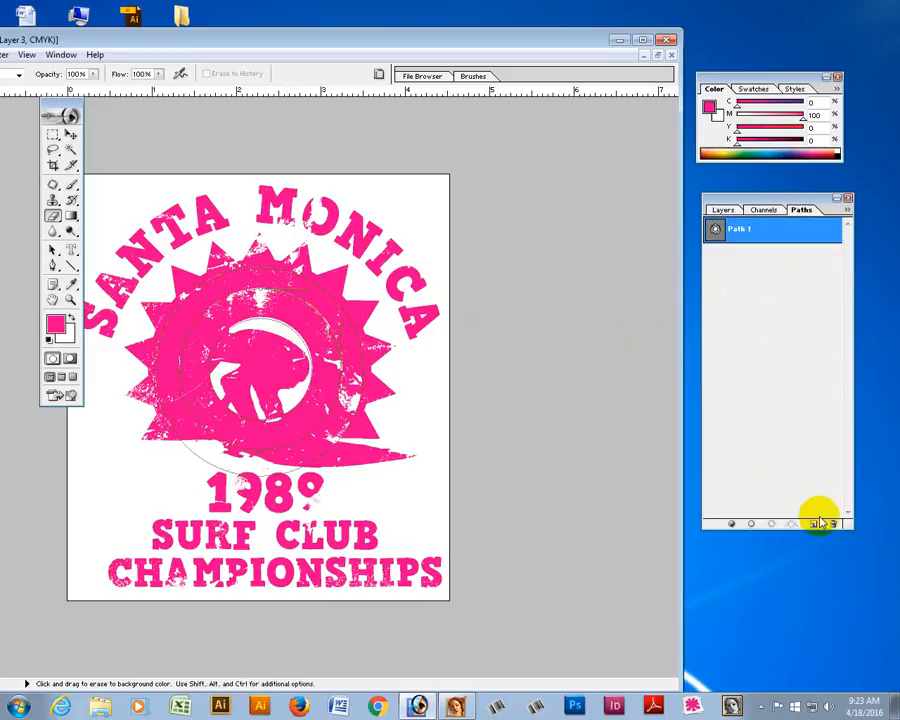
{"action": "left_click", "coordinate": [770, 527]}
{"action": "left_click", "coordinate": [774, 276]}
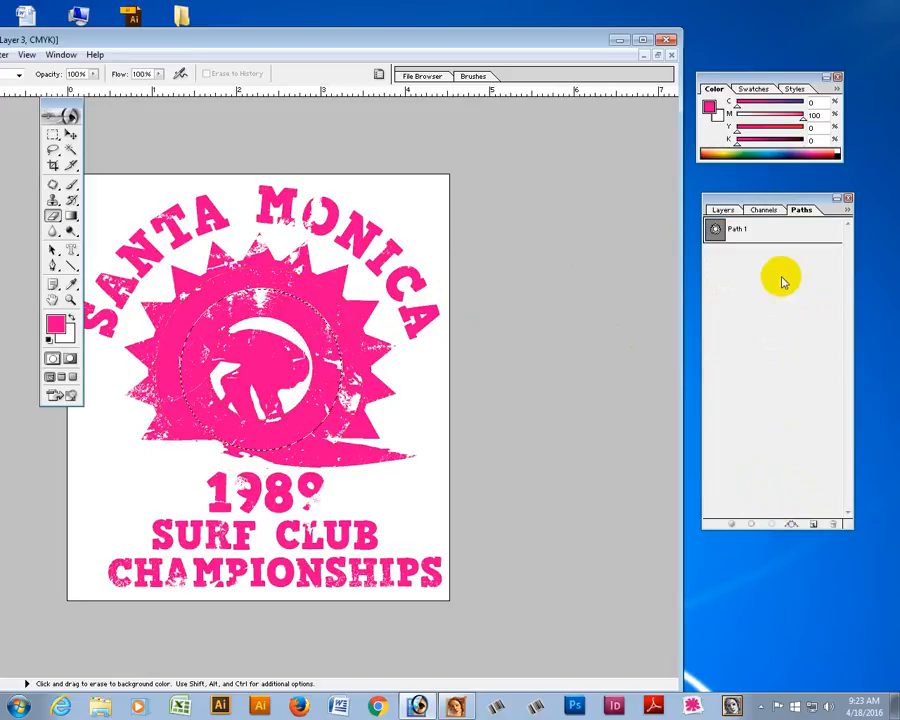
{"action": "left_click", "coordinate": [722, 209]}
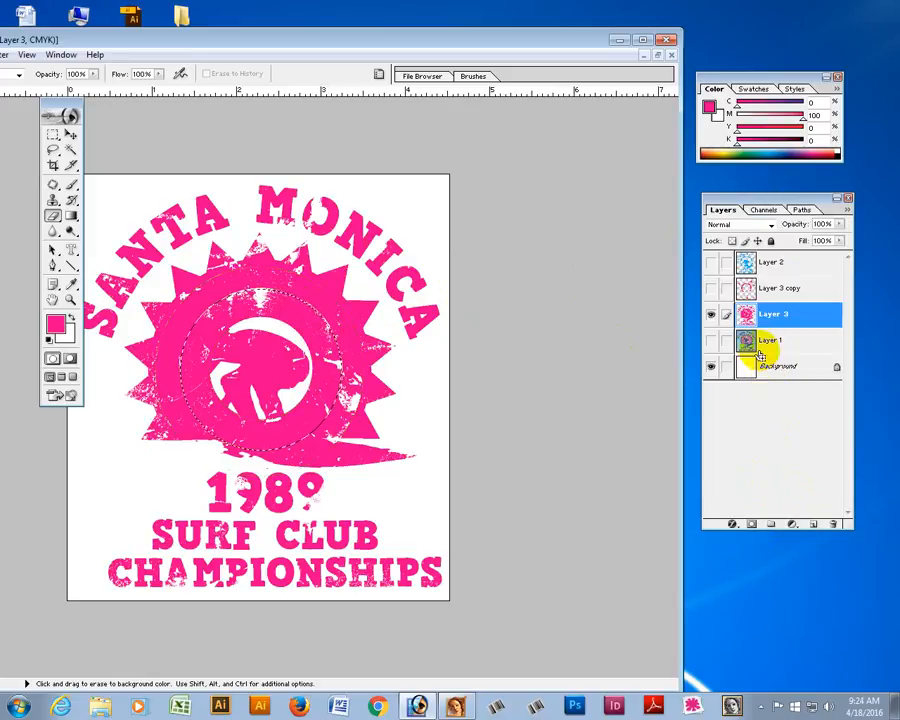
{"action": "key", "text": "ctrl+shift+i"}
{"action": "key", "text": "Delete"}
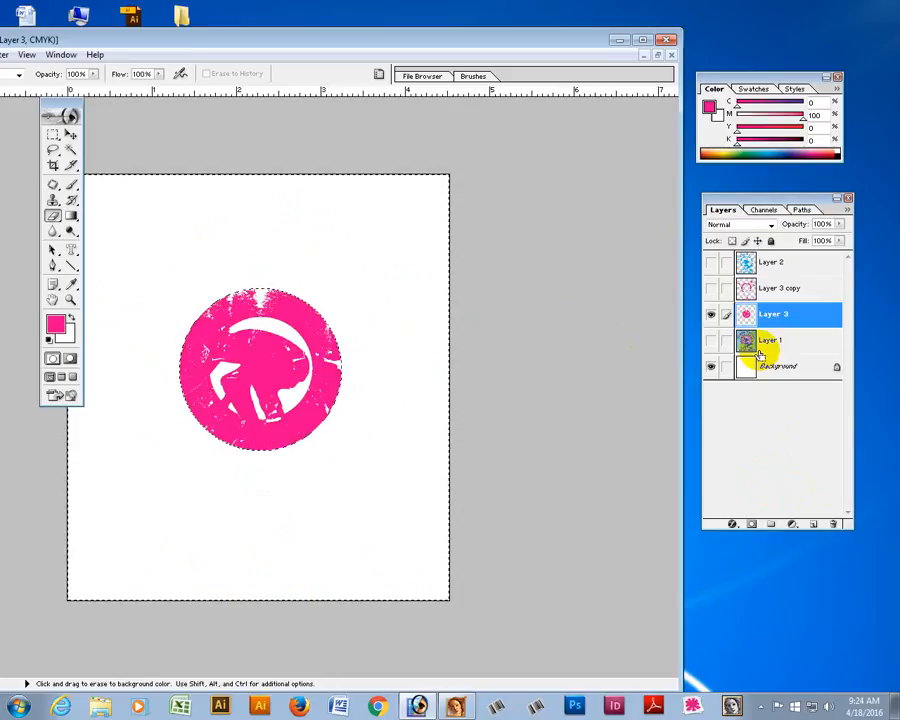
- Load Layer 2's shapes as a selection, delete that area from the magenta circle on Layer 3 and deselect
{"action": "left_click", "coordinate": [746, 263], "text": "ctrl"}
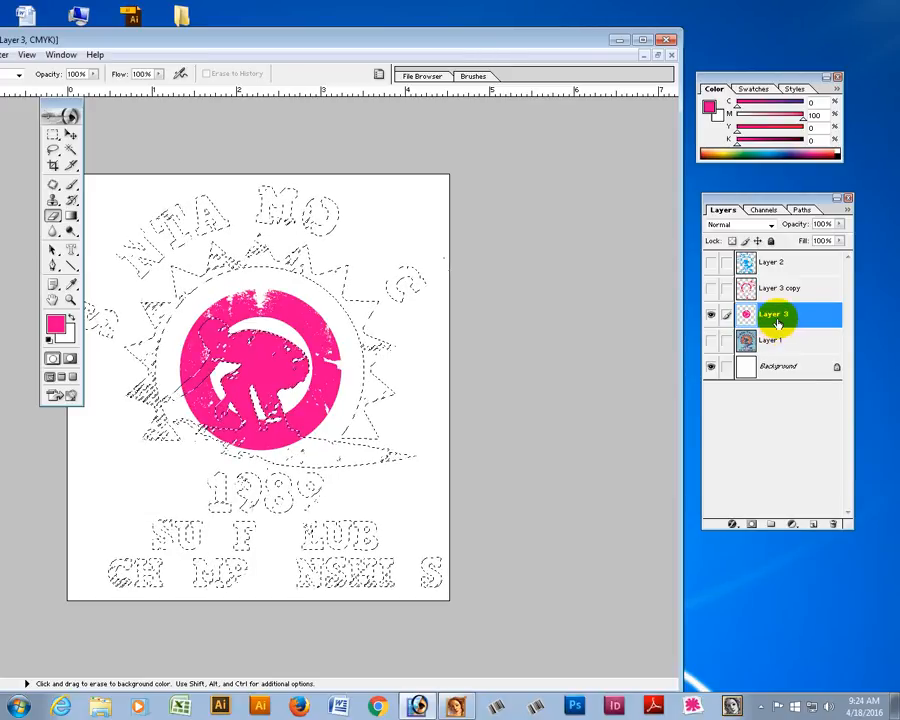
{"action": "key", "text": "Delete"}
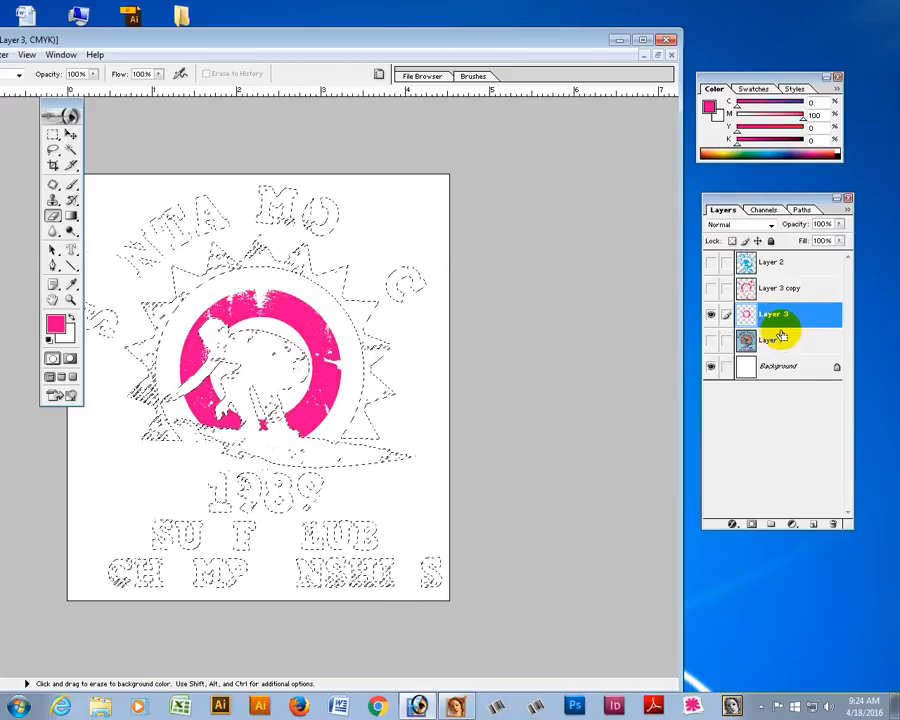
{"action": "key", "text": "ctrl+d"}
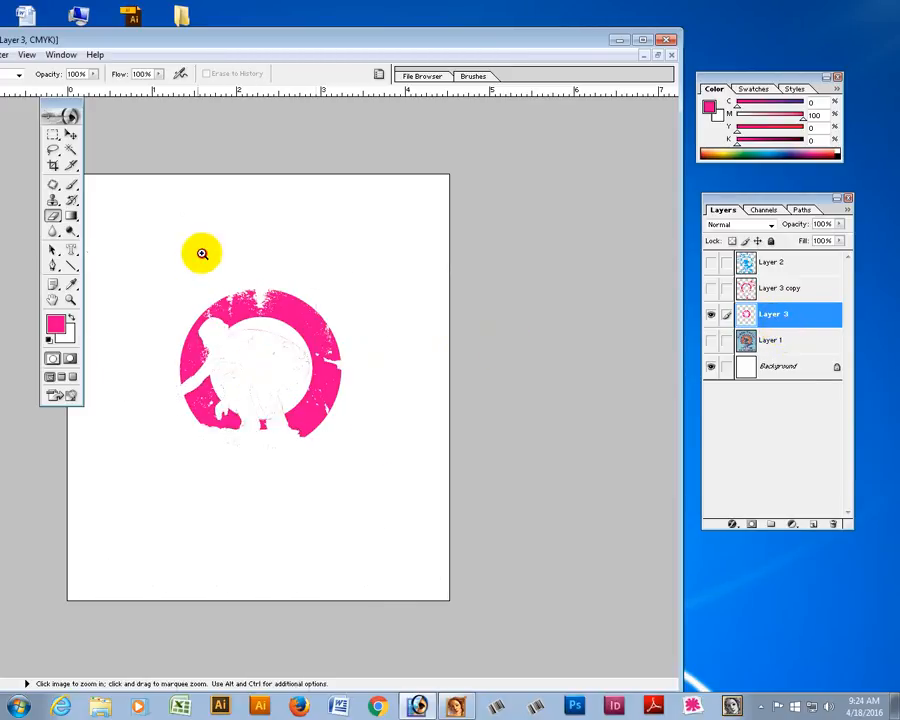
- Erase the stray specks inside the magenta ring's hollow center and below its lower right segment on Layer 3
{"action": "left_click_drag", "start_coordinate": [202, 253], "coordinate": [364, 448]}
{"action": "mouse_move", "coordinate": [138, 335]}
{"action": "left_mouse_down"}
{"action": "mouse_move", "coordinate": [195, 332]}
{"action": "mouse_move", "coordinate": [240, 354]}
{"action": "mouse_move", "coordinate": [269, 401]}
{"action": "mouse_move", "coordinate": [220, 389]}
{"action": "mouse_move", "coordinate": [239, 368]}
{"action": "mouse_move", "coordinate": [277, 370]}
{"action": "mouse_move", "coordinate": [302, 404]}
{"action": "mouse_move", "coordinate": [300, 438]}
{"action": "mouse_move", "coordinate": [240, 520]}
{"action": "mouse_move", "coordinate": [188, 520]}
{"action": "mouse_move", "coordinate": [81, 442]}
{"action": "mouse_move", "coordinate": [77, 418]}
{"action": "mouse_move", "coordinate": [102, 360]}
{"action": "mouse_move", "coordinate": [117, 344]}
{"action": "mouse_move", "coordinate": [125, 450]}
{"action": "mouse_move", "coordinate": [117, 484]}
{"action": "mouse_move", "coordinate": [99, 479]}
{"action": "mouse_move", "coordinate": [125, 520]}
{"action": "mouse_move", "coordinate": [206, 536]}
{"action": "mouse_move", "coordinate": [258, 510]}
{"action": "left_mouse_up"}
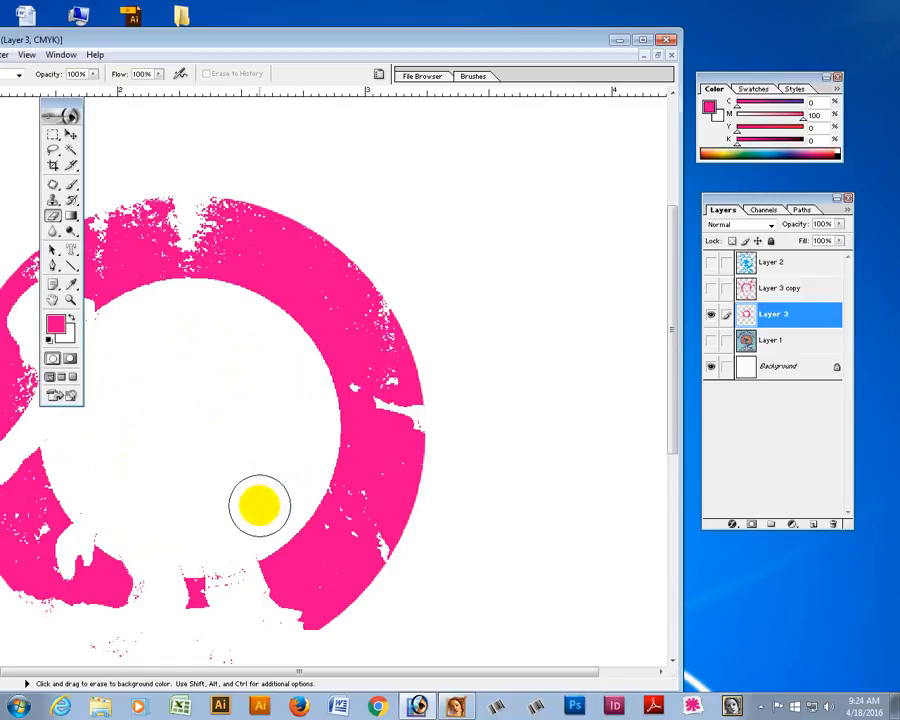
{"action": "left_click_drag", "start_coordinate": [191, 530], "coordinate": [309, 651]}
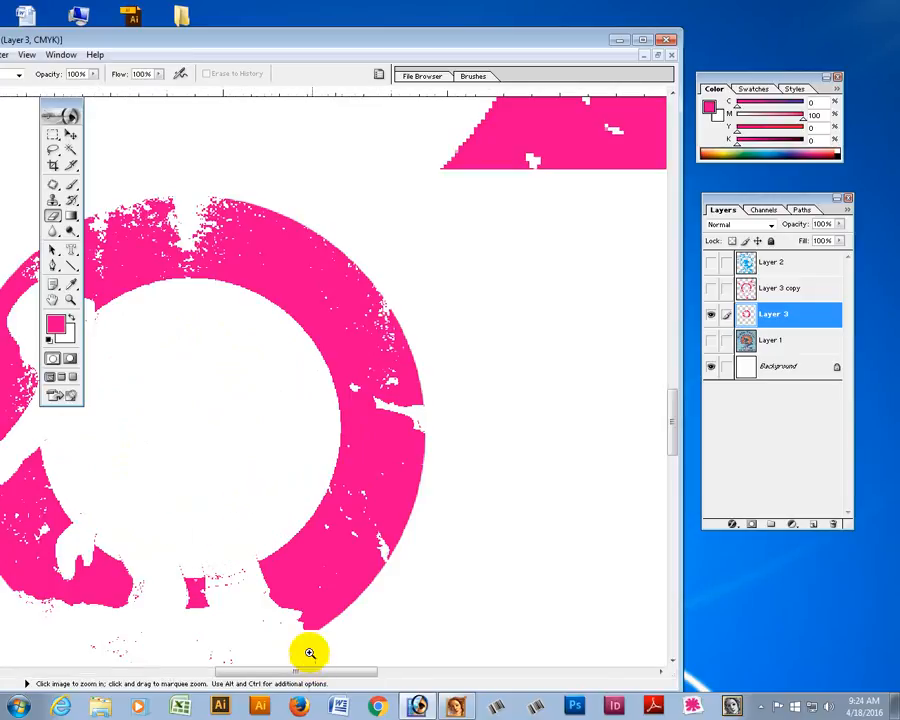
{"action": "mouse_move", "coordinate": [144, 318]}
{"action": "left_mouse_down"}
{"action": "mouse_move", "coordinate": [165, 389]}
{"action": "mouse_move", "coordinate": [126, 324]}
{"action": "mouse_move", "coordinate": [130, 378]}
{"action": "mouse_move", "coordinate": [216, 314]}
{"action": "mouse_move", "coordinate": [269, 233]}
{"action": "mouse_move", "coordinate": [227, 418]}
{"action": "mouse_move", "coordinate": [273, 400]}
{"action": "mouse_move", "coordinate": [297, 496]}
{"action": "mouse_move", "coordinate": [351, 539]}
{"action": "left_mouse_up"}
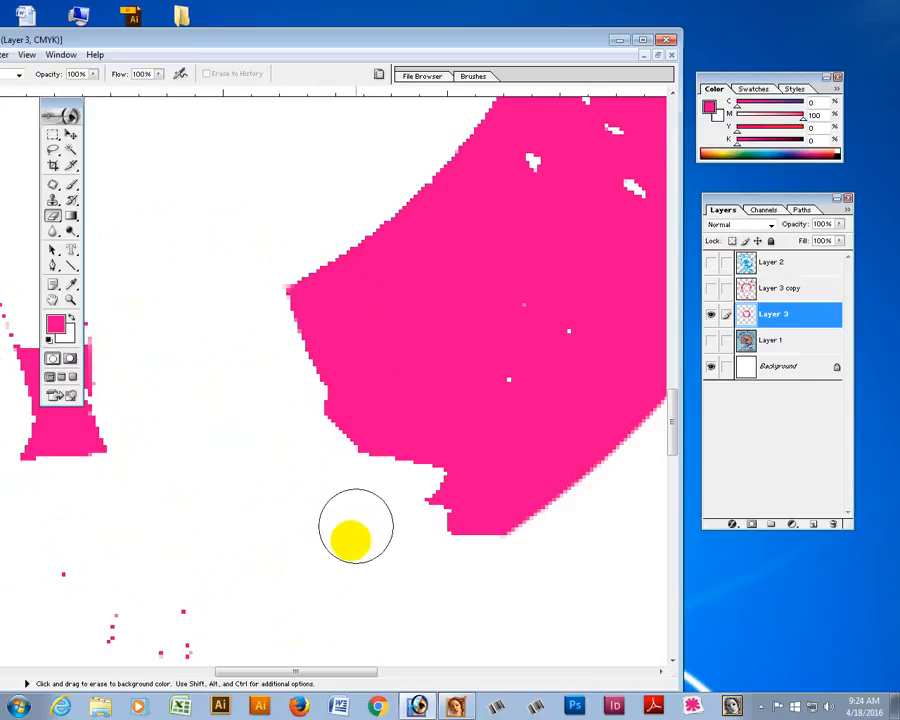
{"action": "mouse_move", "coordinate": [314, 461]}
{"action": "left_mouse_down"}
{"action": "mouse_move", "coordinate": [406, 382]}
{"action": "mouse_move", "coordinate": [460, 316]}
{"action": "left_mouse_up"}
{"action": "mouse_move", "coordinate": [342, 486]}
{"action": "left_mouse_down"}
{"action": "mouse_move", "coordinate": [296, 520]}
{"action": "mouse_move", "coordinate": [266, 466]}
{"action": "left_mouse_up"}
- Erase the stray specks around the small fragment between the surfer's legs and along the ring's lower left segment
{"action": "left_click_drag", "start_coordinate": [235, 406], "coordinate": [412, 599]}
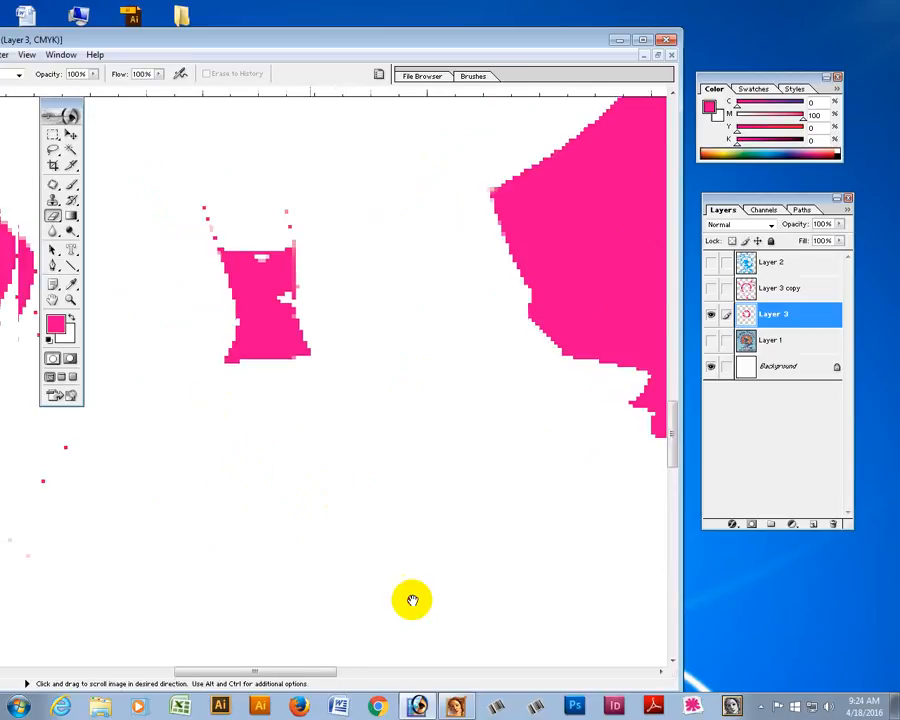
{"action": "mouse_move", "coordinate": [314, 349]}
{"action": "left_mouse_down"}
{"action": "mouse_move", "coordinate": [380, 334]}
{"action": "mouse_move", "coordinate": [416, 348]}
{"action": "left_mouse_up"}
{"action": "left_click_drag", "start_coordinate": [239, 402], "coordinate": [356, 356]}
{"action": "mouse_move", "coordinate": [319, 354]}
{"action": "left_mouse_down"}
{"action": "mouse_move", "coordinate": [311, 422]}
{"action": "mouse_move", "coordinate": [238, 580]}
{"action": "mouse_move", "coordinate": [154, 606]}
{"action": "mouse_move", "coordinate": [272, 574]}
{"action": "left_mouse_up"}
{"action": "left_click_drag", "start_coordinate": [315, 493], "coordinate": [461, 610]}
{"action": "mouse_move", "coordinate": [347, 302]}
{"action": "left_mouse_down"}
{"action": "mouse_move", "coordinate": [311, 325]}
{"action": "mouse_move", "coordinate": [310, 290]}
{"action": "mouse_move", "coordinate": [279, 221]}
{"action": "left_mouse_up"}
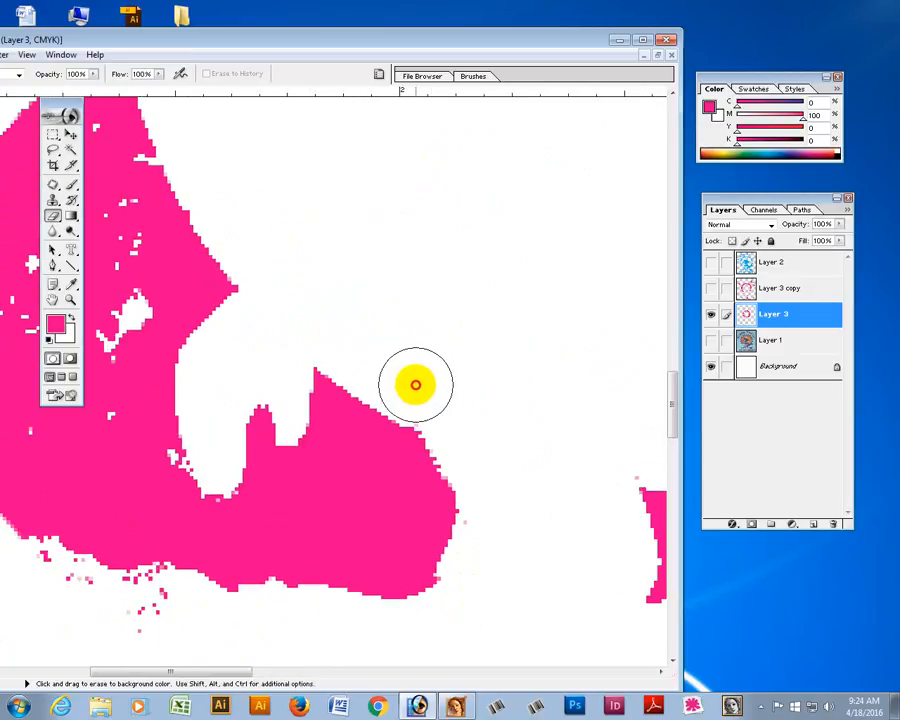
{"action": "left_click_drag", "start_coordinate": [416, 385], "coordinate": [408, 379]}
{"action": "left_click_drag", "start_coordinate": [327, 492], "coordinate": [578, 351]}
{"action": "mouse_move", "coordinate": [444, 476]}
{"action": "left_mouse_down"}
{"action": "mouse_move", "coordinate": [384, 486]}
{"action": "mouse_move", "coordinate": [299, 466]}
{"action": "left_mouse_up"}
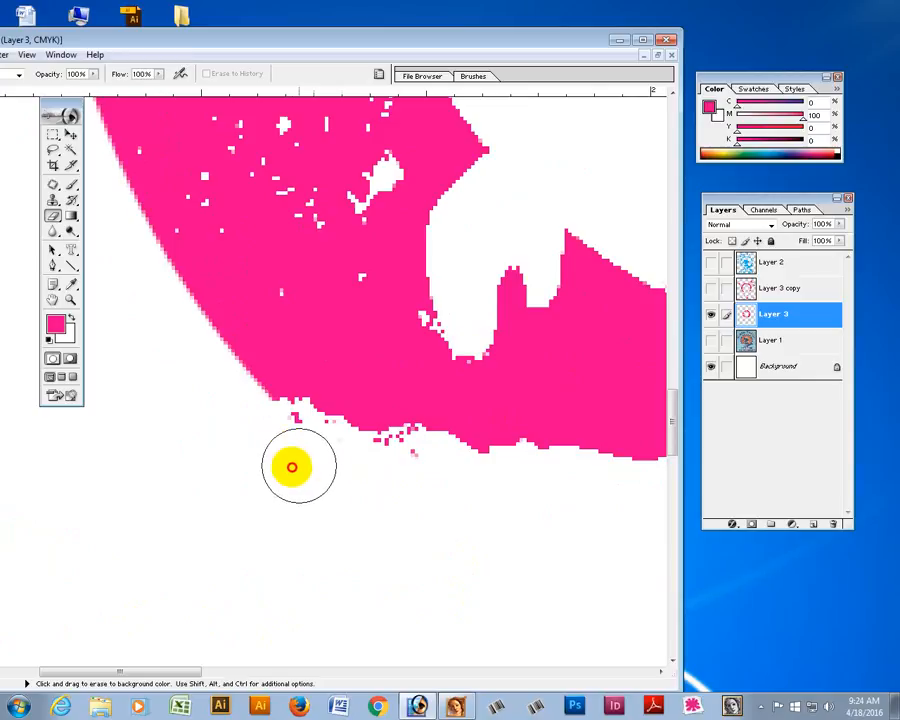
- Erase the remaining specks in the white gaps of the surfer's arm, head and back on Layer 3
{"action": "left_click_drag", "start_coordinate": [325, 320], "coordinate": [418, 587]}
{"action": "left_click_drag", "start_coordinate": [461, 274], "coordinate": [376, 506]}
{"action": "mouse_move", "coordinate": [424, 359]}
{"action": "left_mouse_down"}
{"action": "mouse_move", "coordinate": [416, 273]}
{"action": "mouse_move", "coordinate": [418, 206]}
{"action": "left_mouse_up"}
{"action": "left_click_drag", "start_coordinate": [196, 507], "coordinate": [170, 519]}
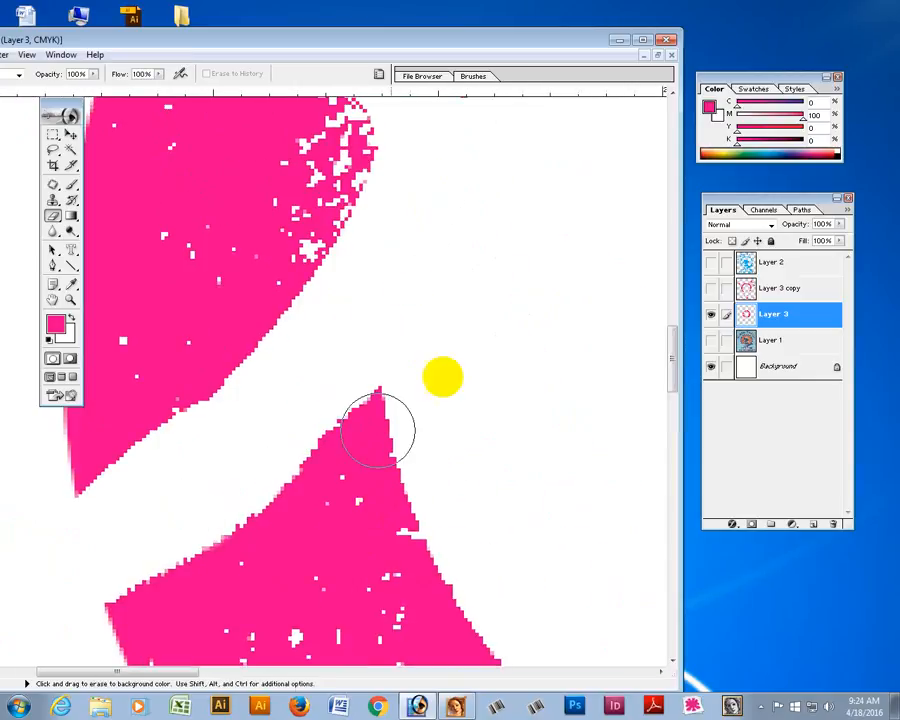
{"action": "left_click", "coordinate": [504, 328], "text": "ctrl+alt"}
{"action": "left_click", "coordinate": [487, 376], "text": "ctrl+alt"}
{"action": "left_click_drag", "start_coordinate": [228, 264], "coordinate": [466, 482]}
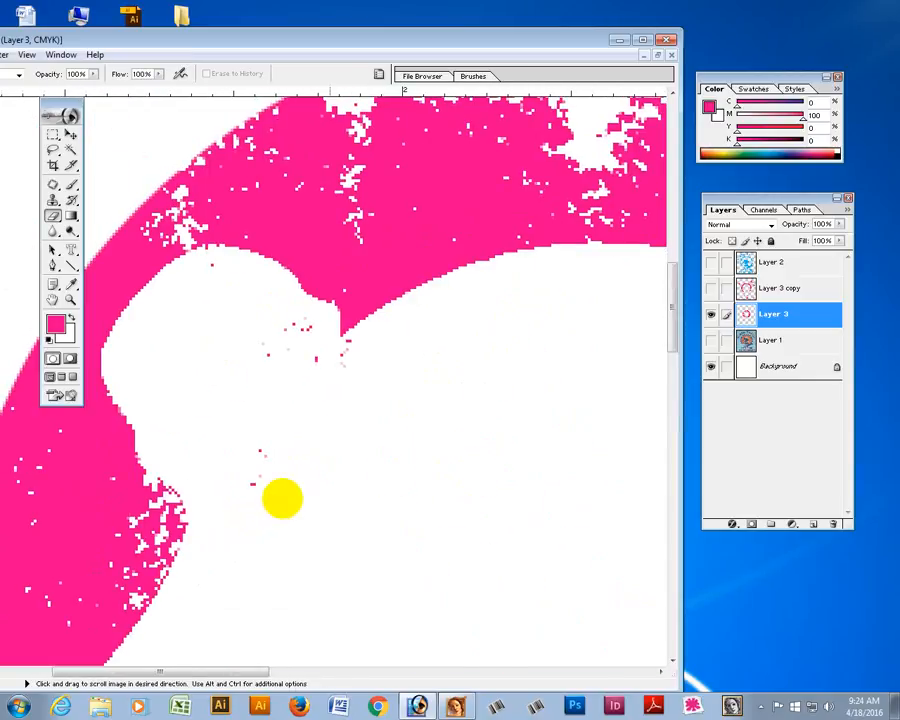
{"action": "mouse_move", "coordinate": [282, 498]}
{"action": "left_mouse_down"}
{"action": "mouse_move", "coordinate": [261, 323]}
{"action": "mouse_move", "coordinate": [282, 318]}
{"action": "mouse_move", "coordinate": [304, 383]}
{"action": "mouse_move", "coordinate": [373, 366]}
{"action": "left_mouse_up"}
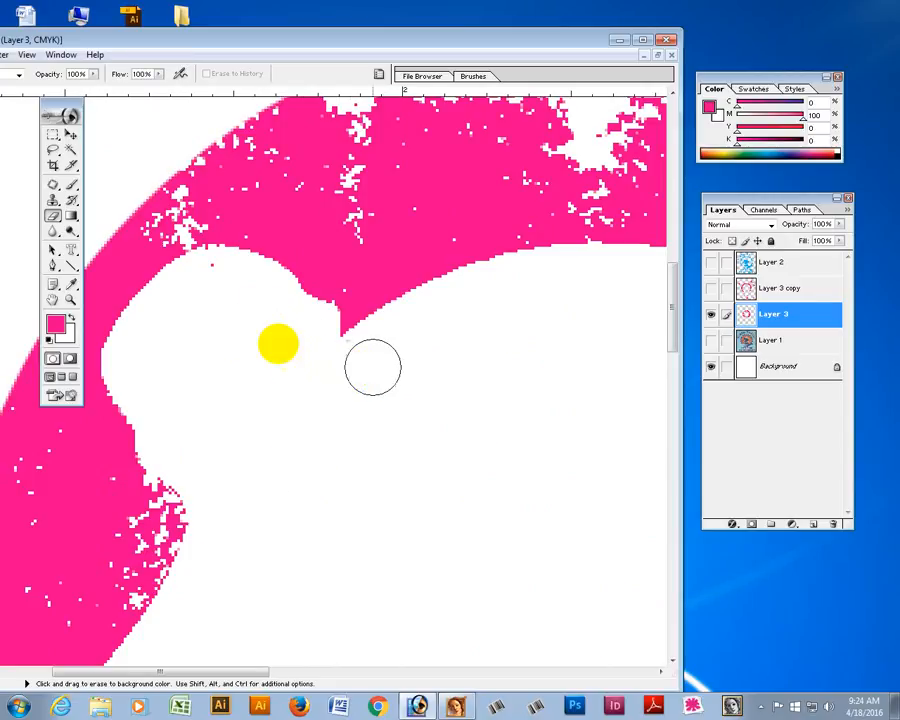
{"action": "left_click", "coordinate": [215, 284]}
- Load the cleaned ring as a selection and replace Layer 3 with a new empty layer above the hidden Layer 1
{"action": "left_click", "coordinate": [474, 430], "text": "ctrl+alt"}
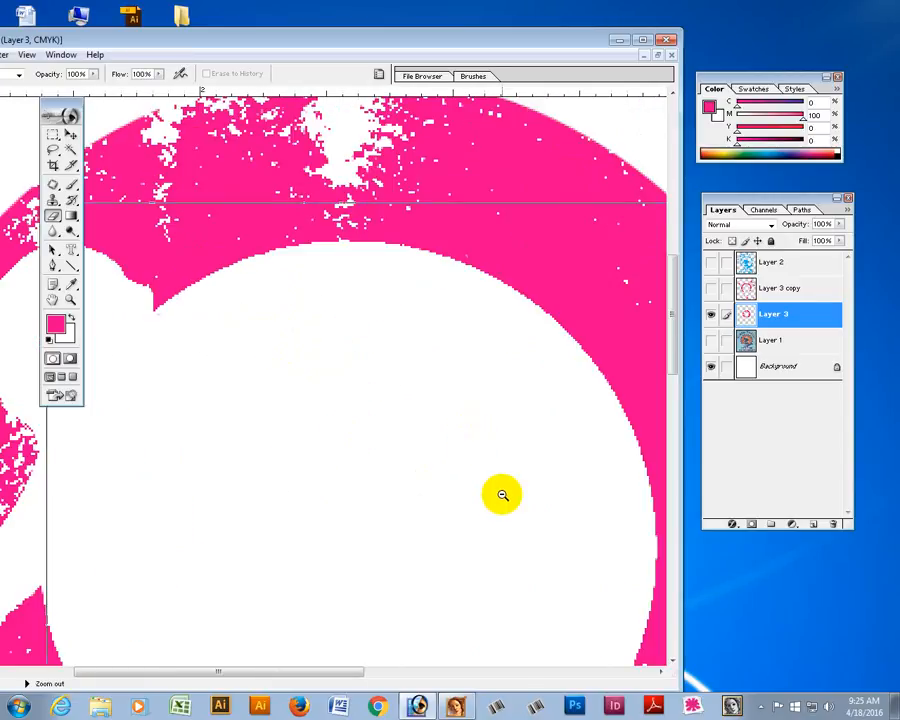
{"action": "left_click", "coordinate": [412, 428], "text": "ctrl+alt"}
{"action": "left_click", "coordinate": [412, 428], "text": "ctrl+alt"}
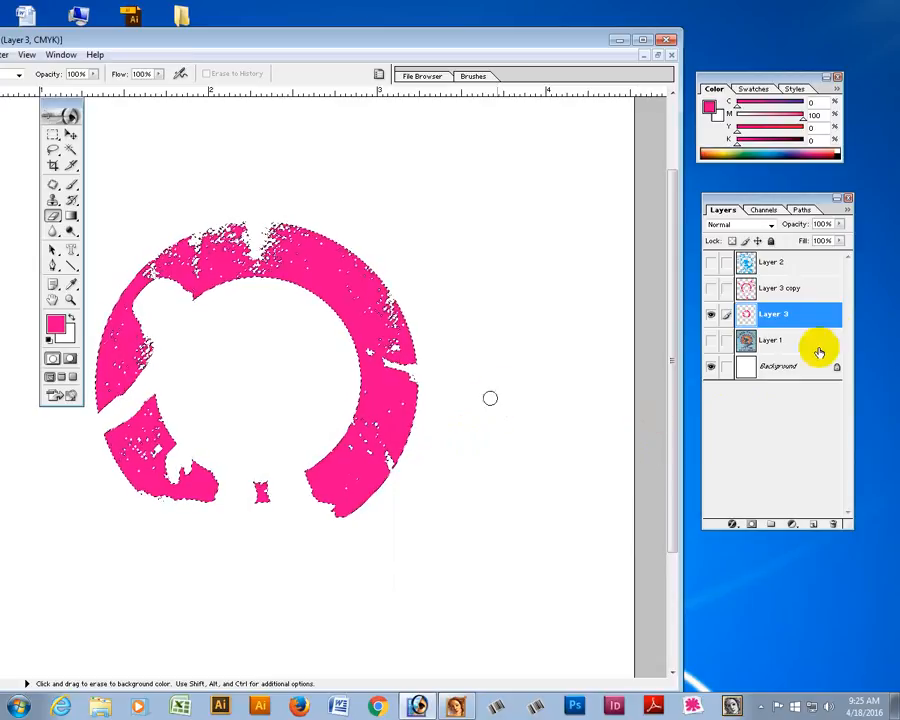
{"action": "left_click_drag", "start_coordinate": [799, 315], "coordinate": [828, 520]}
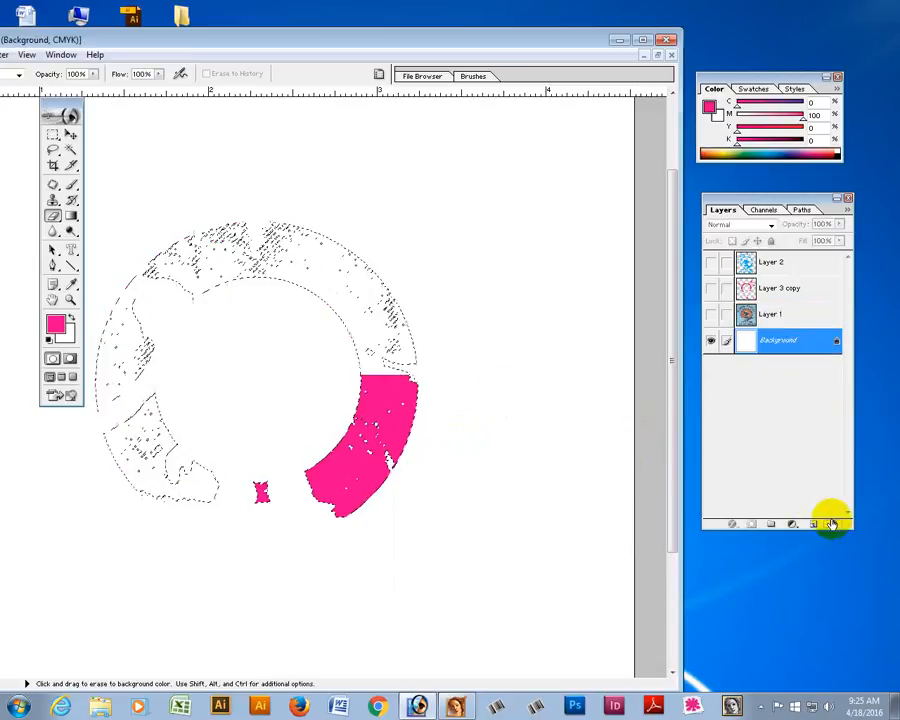
{"action": "left_click", "coordinate": [784, 316]}
{"action": "left_click", "coordinate": [811, 525]}
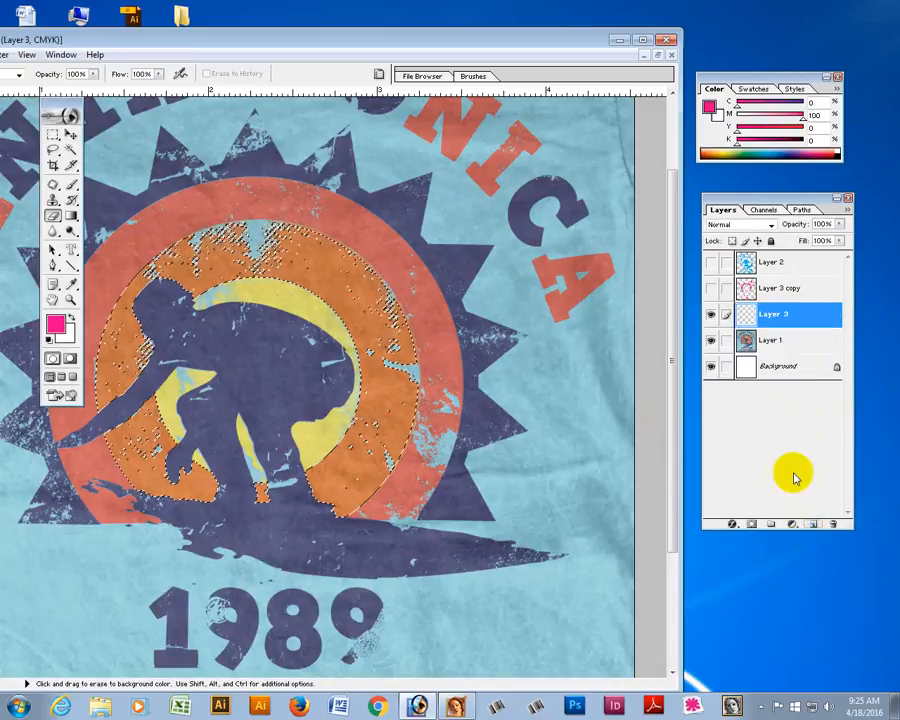
{"action": "left_click", "coordinate": [710, 340]}
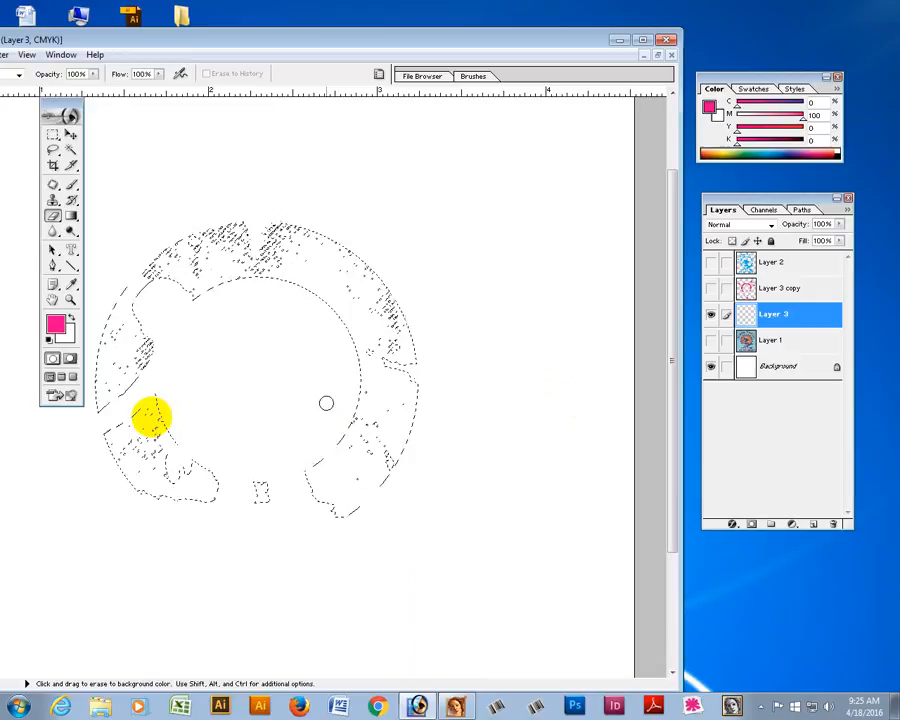
- Fill the ring selection with black (C 0, M 0, Y 0, K 100), deselect, and show Layer 3 copy and Layer 2
{"action": "left_click", "coordinate": [56, 327]}
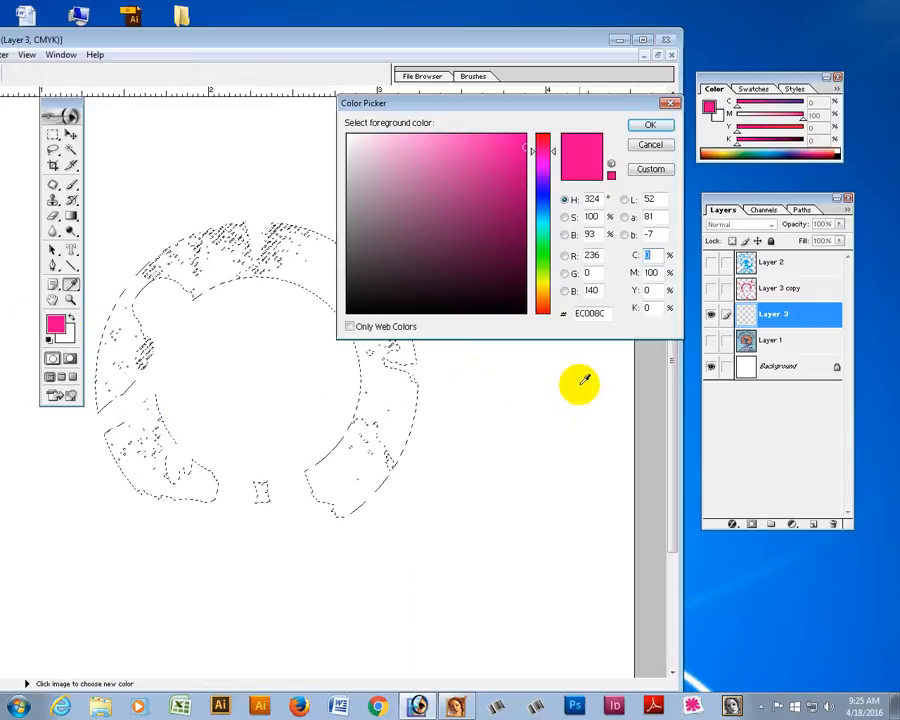
{"action": "type", "text": "0"}
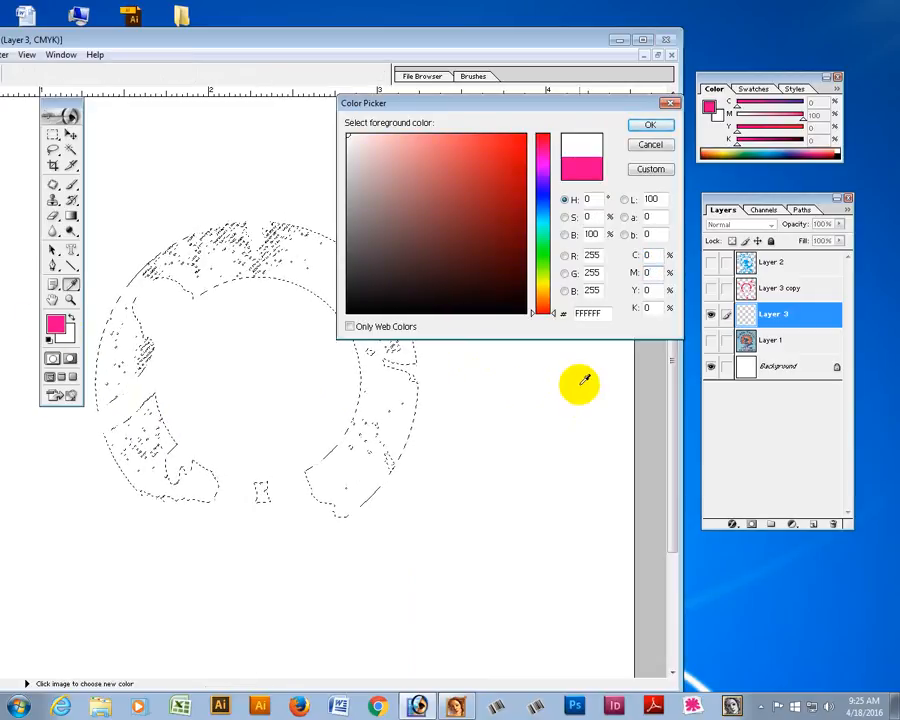
{"action": "type", "text": "100"}
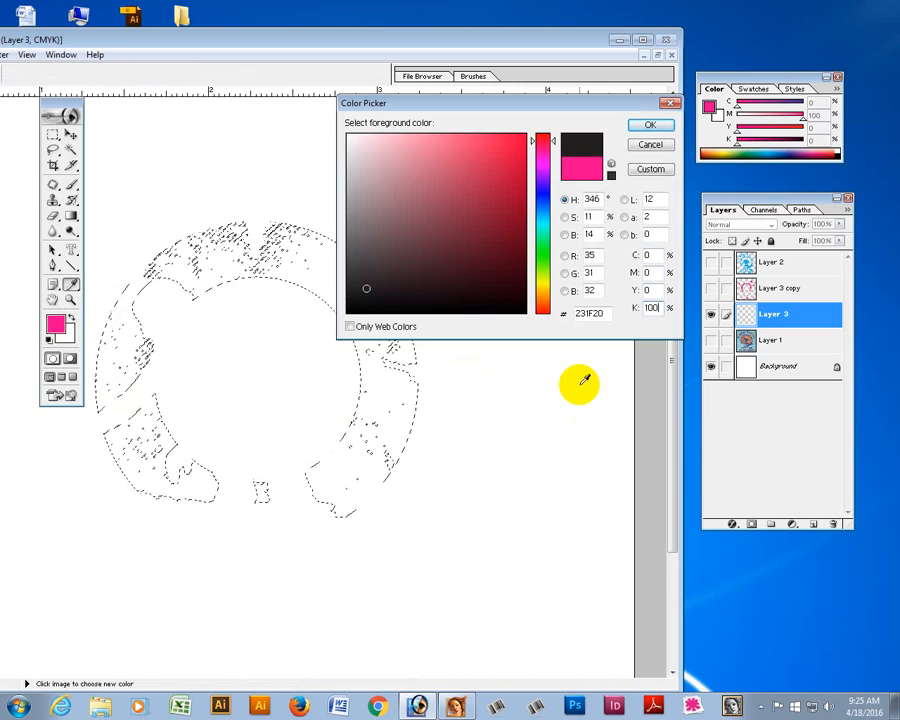
{"action": "key", "text": "Return"}
{"action": "key", "text": "e"}
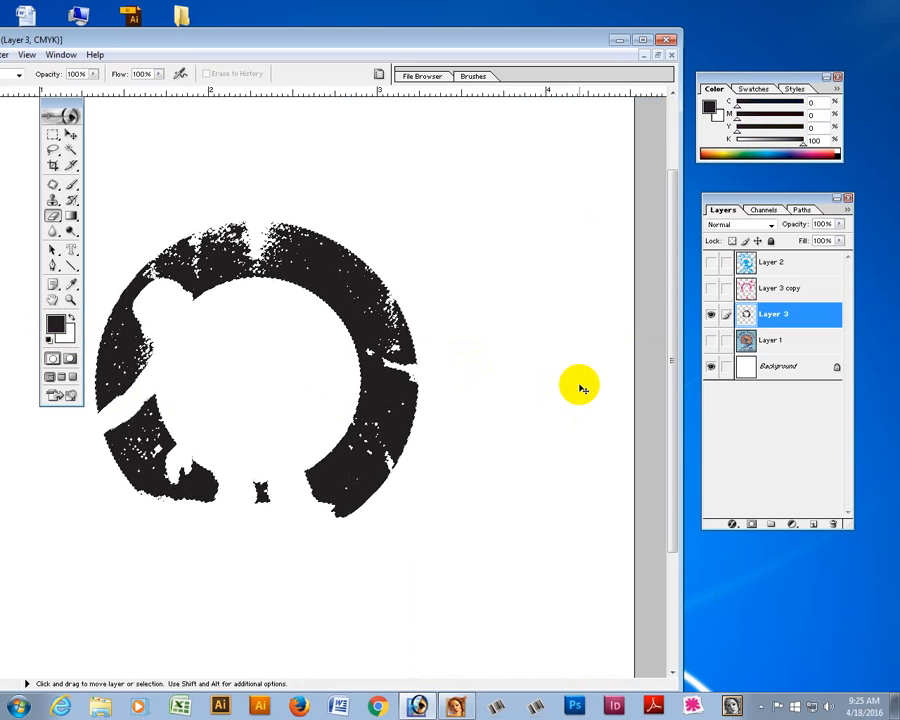
{"action": "left_click", "coordinate": [711, 288]}
{"action": "left_click", "coordinate": [711, 262]}
{"action": "left_click", "coordinate": [382, 333], "text": "ctrl+alt"}
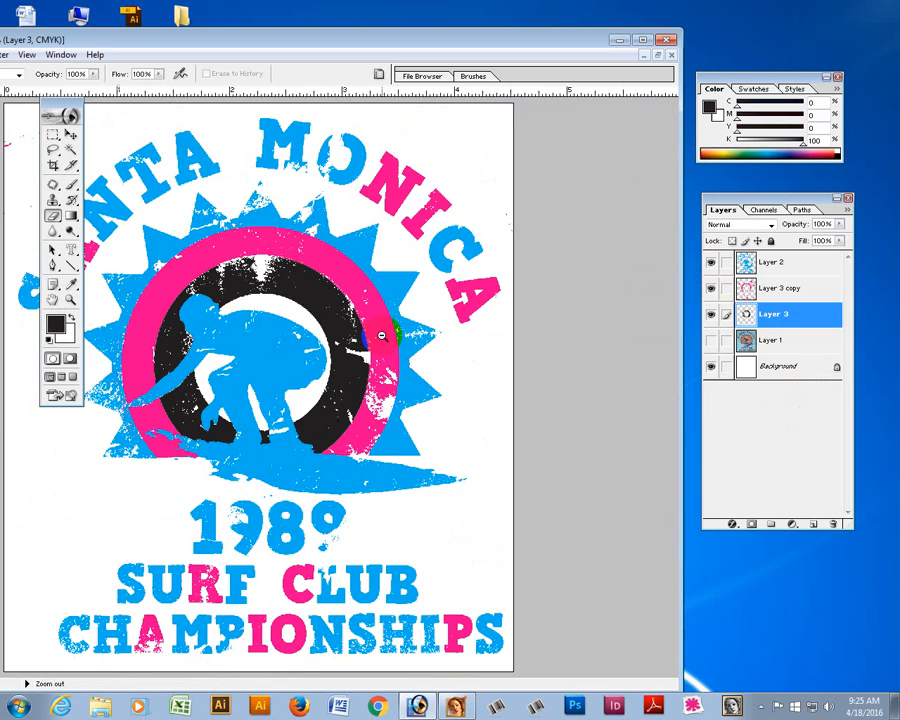
{"action": "left_click", "coordinate": [382, 333], "text": "ctrl+alt"}
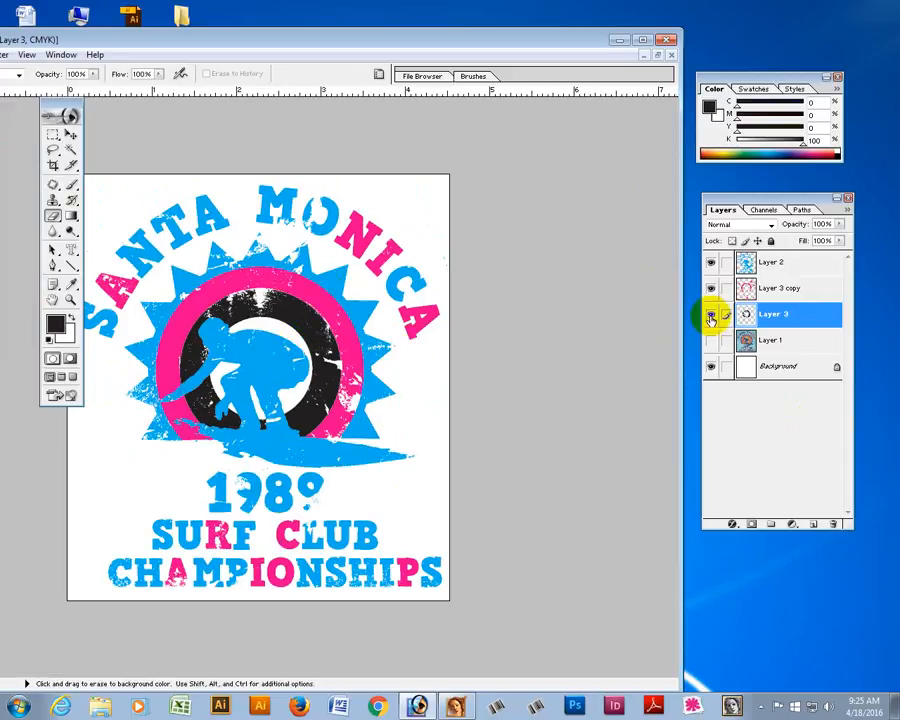
- Hide Layer 2, Layer 3 copy and Layer 3, and duplicate Layer 1, leaving only the duplicate shown above the background
{"action": "left_click", "coordinate": [710, 261]}
{"action": "left_click", "coordinate": [710, 340]}
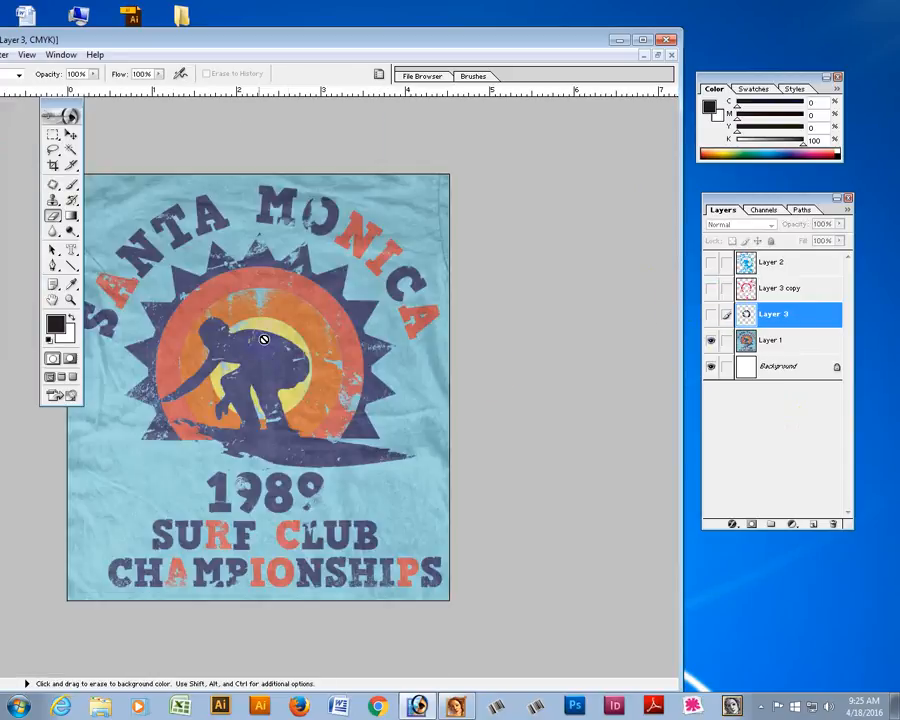
{"action": "left_click", "coordinate": [786, 342]}
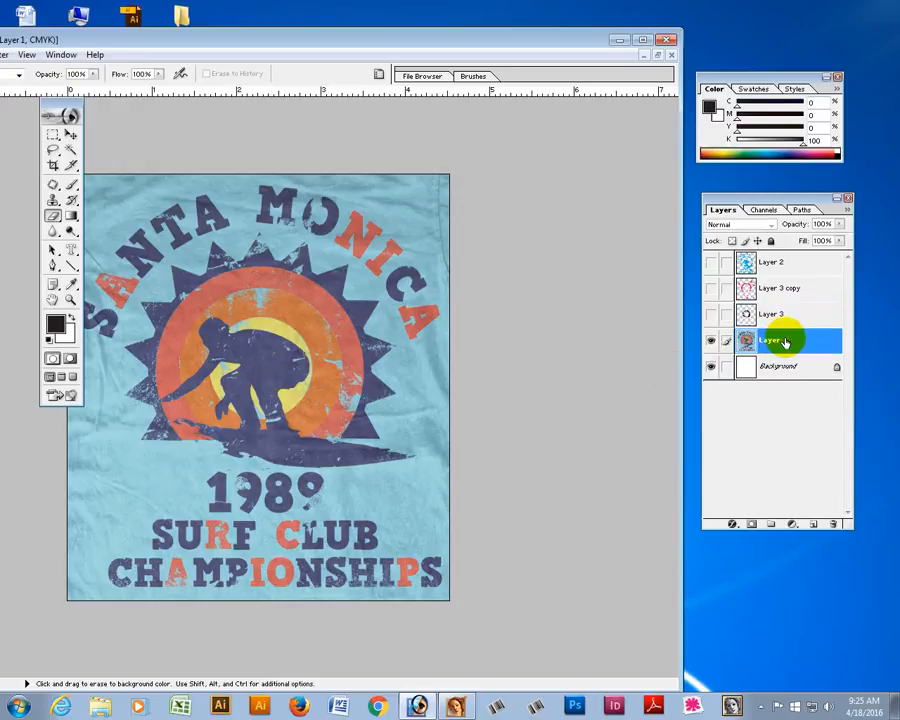
{"action": "left_click_drag", "start_coordinate": [770, 345], "coordinate": [813, 524]}
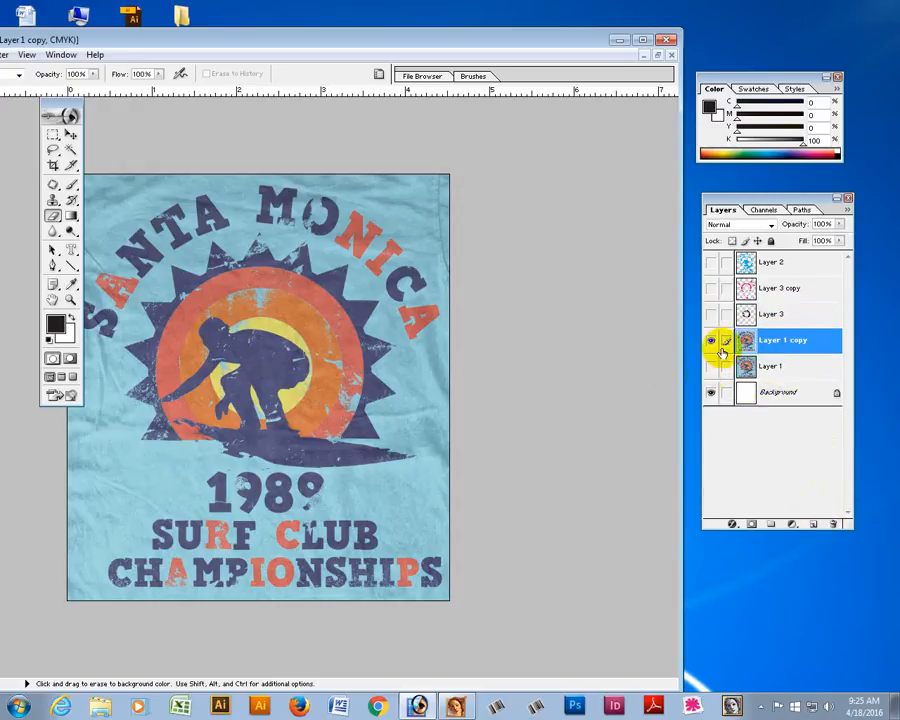
- Clear the Cyan, Magenta and Black channels of Layer 1 copy across the whole canvas and display the Yellow channel
{"action": "key", "text": "ctrl+1"}
{"action": "key", "text": "ctrl+2"}
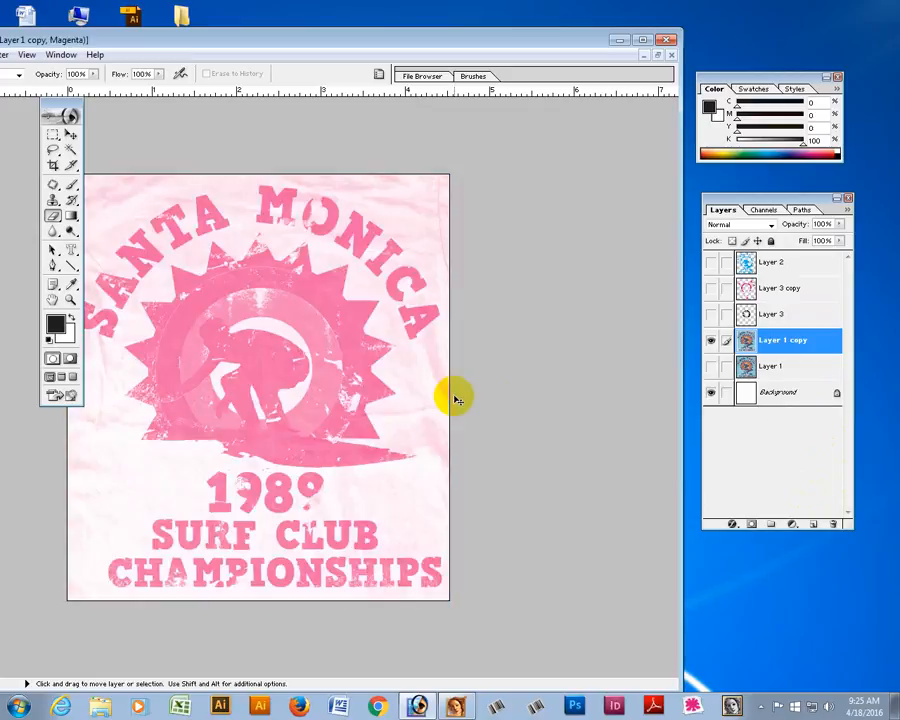
{"action": "key", "text": "ctrl+3"}
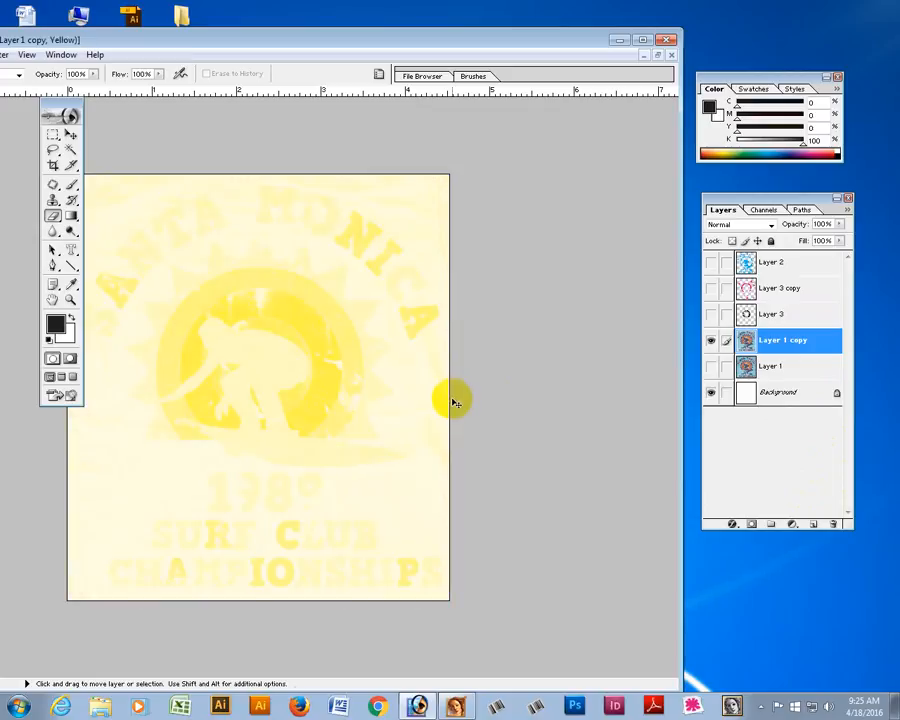
{"action": "key", "text": "ctrl+a"}
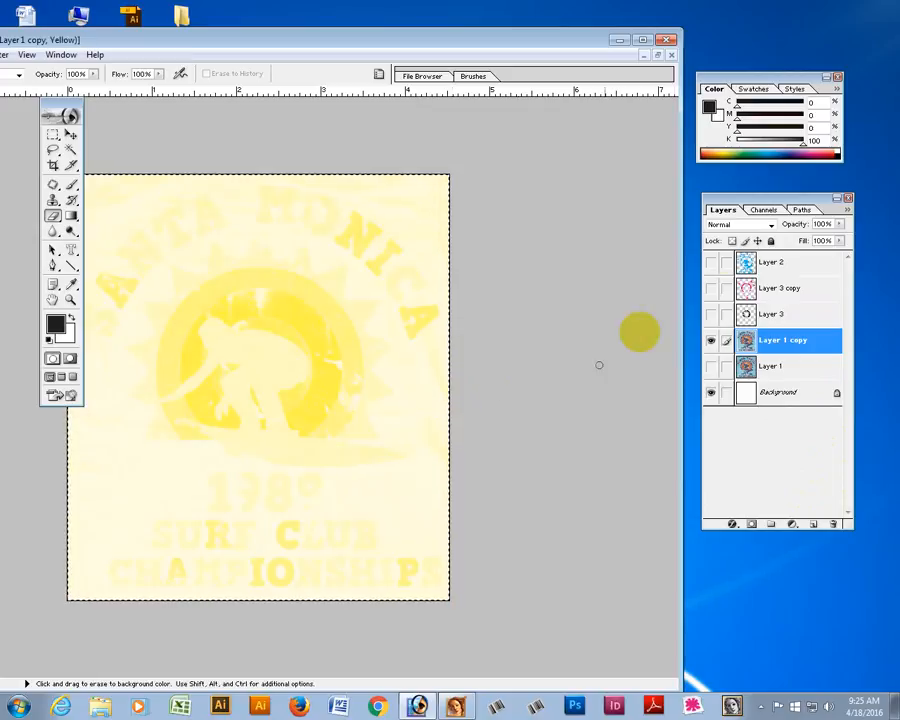
{"action": "left_click", "coordinate": [765, 212]}
{"action": "left_click", "coordinate": [763, 257]}
{"action": "key", "text": "Delete"}
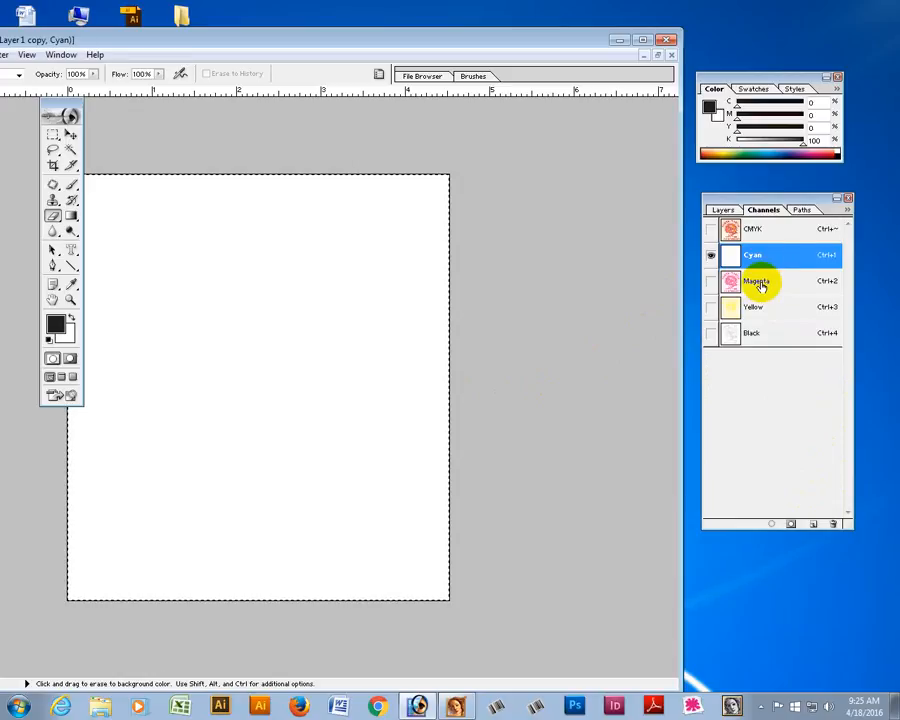
{"action": "left_click", "coordinate": [760, 285]}
{"action": "key", "text": "Delete"}
{"action": "left_click", "coordinate": [755, 331]}
{"action": "key", "text": "Delete"}
{"action": "left_click", "coordinate": [718, 313]}
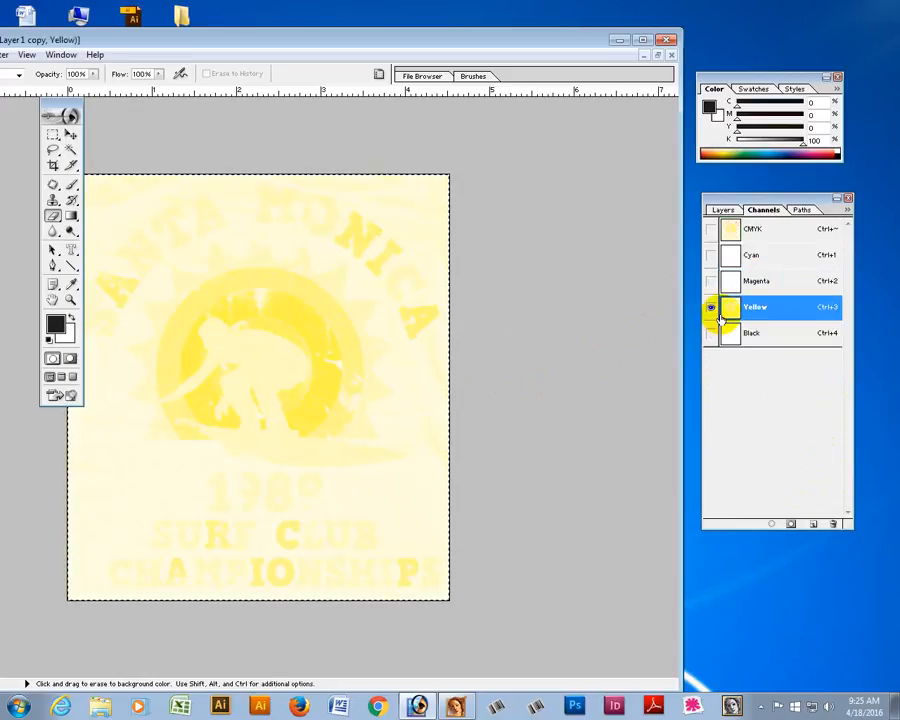
- Steepen the Yellow channel with Curves, setting the zero-output point near 33% input and the full-output point just above it
{"action": "key", "text": "z"}
{"action": "left_click_drag", "start_coordinate": [237, 257], "coordinate": [406, 428]}
{"action": "key", "text": "ctrl+m"}
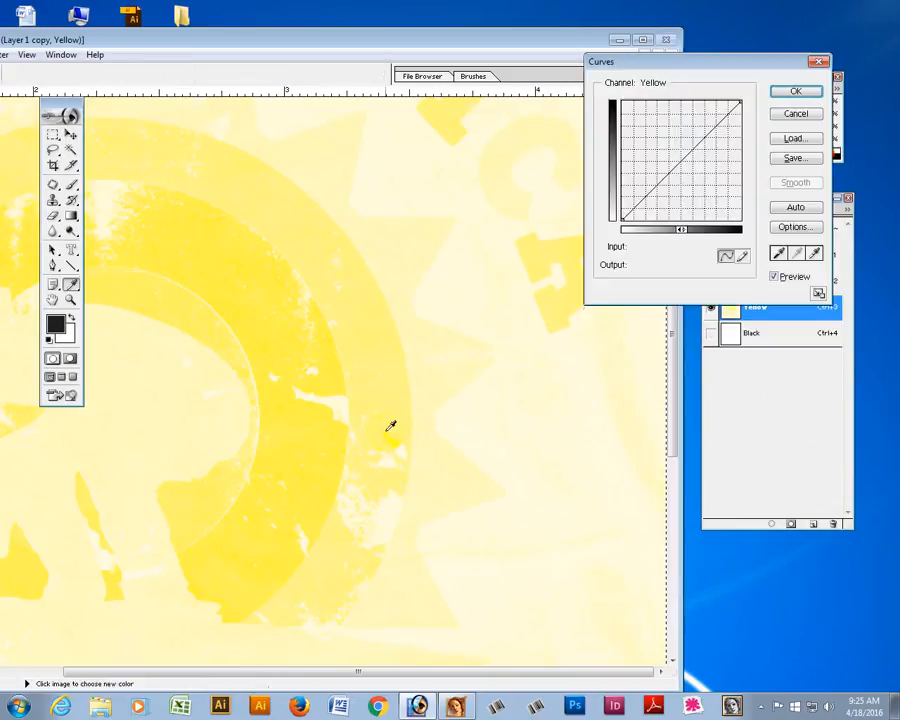
{"action": "left_click_drag", "start_coordinate": [621, 219], "coordinate": [633, 224]}
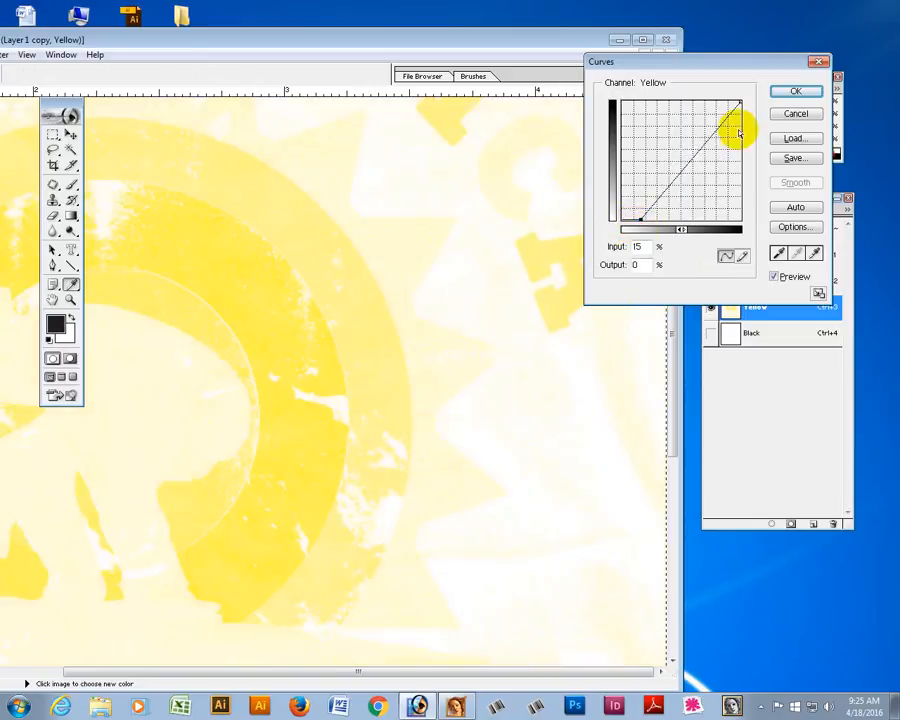
{"action": "left_click_drag", "start_coordinate": [740, 102], "coordinate": [677, 84]}
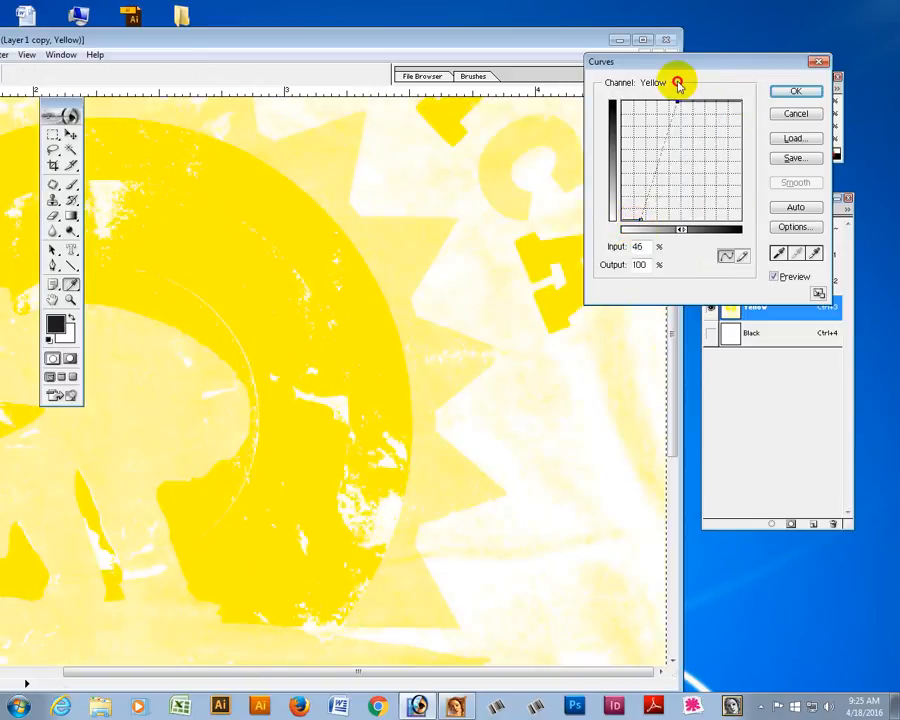
{"action": "left_click_drag", "start_coordinate": [649, 222], "coordinate": [651, 220]}
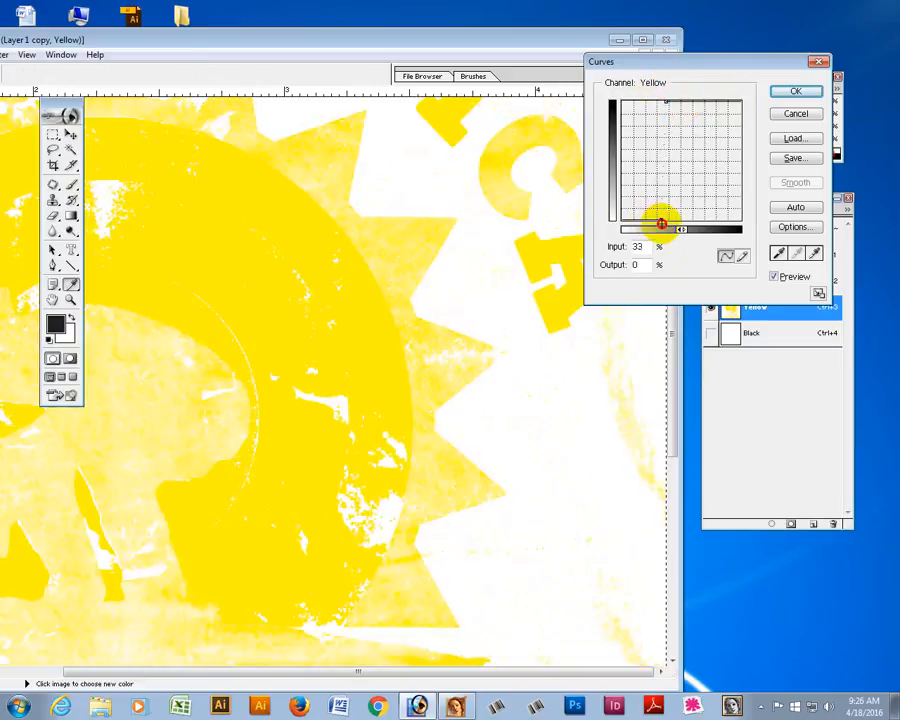
{"action": "left_click_drag", "start_coordinate": [661, 222], "coordinate": [662, 221]}
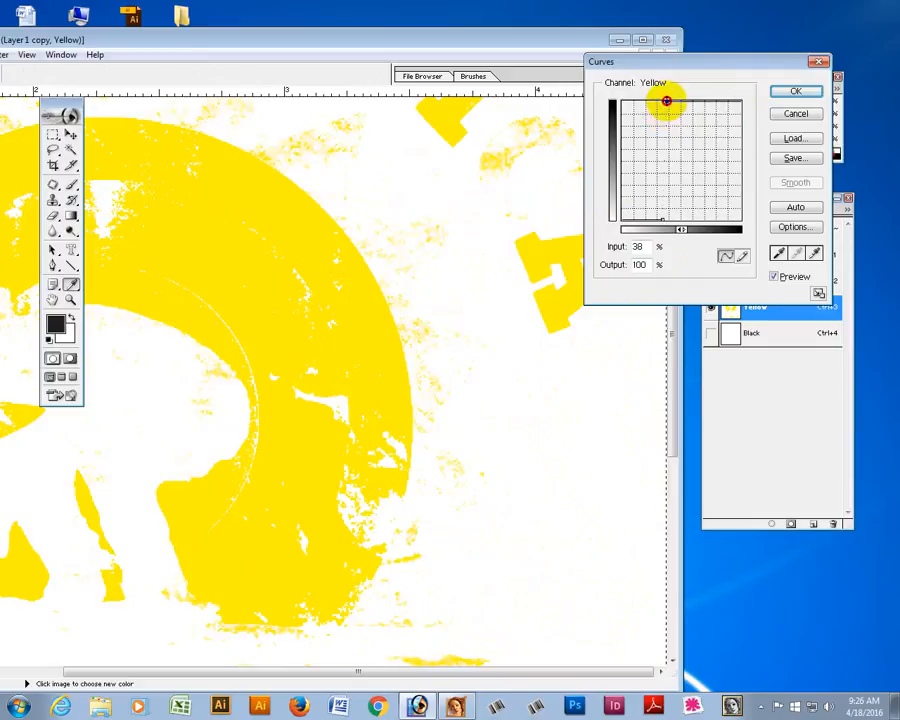
{"action": "left_click_drag", "start_coordinate": [666, 101], "coordinate": [663, 101]}
{"action": "left_click", "coordinate": [792, 93]}
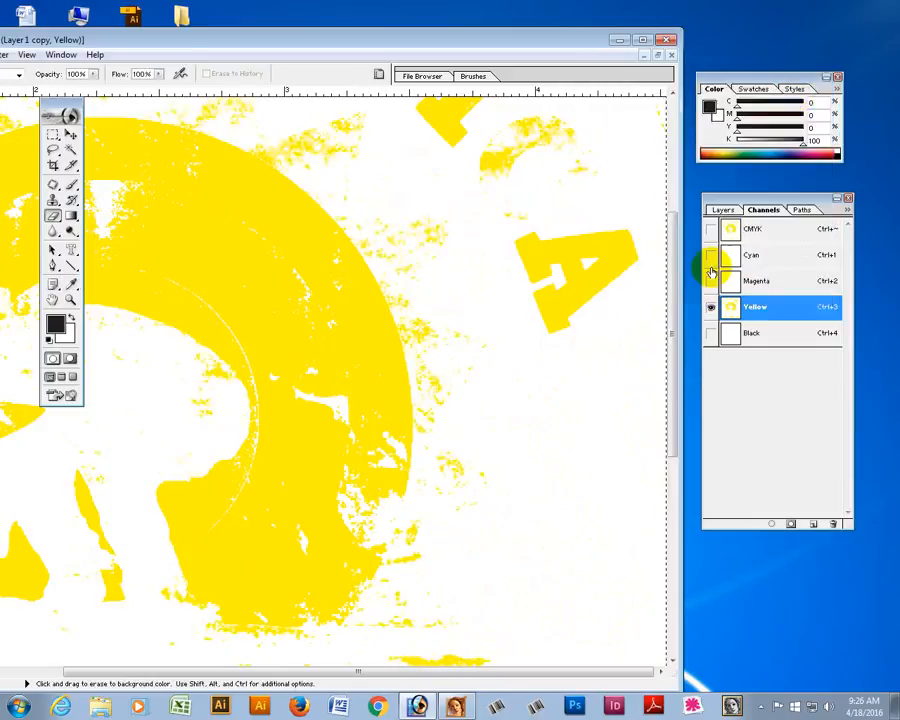
- Drop the canvas selection and load the innermost circle of Path 1 as a selection
{"action": "left_click", "coordinate": [385, 318], "text": "alt"}
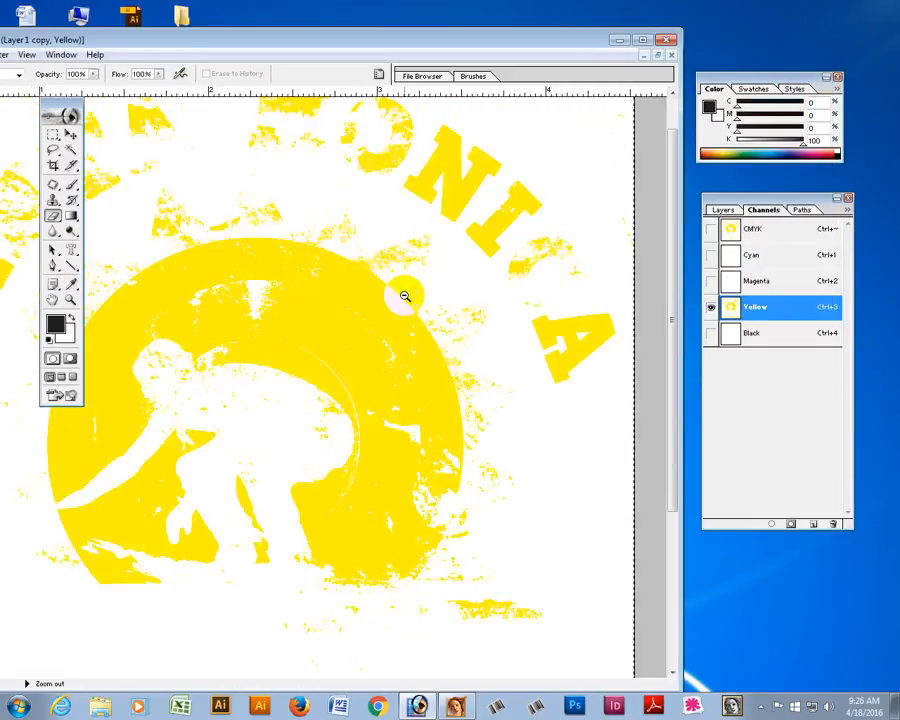
{"action": "left_click", "coordinate": [410, 370], "text": "alt"}
{"action": "key", "text": "ctrl+a"}
{"action": "key", "text": "ctrl+d"}
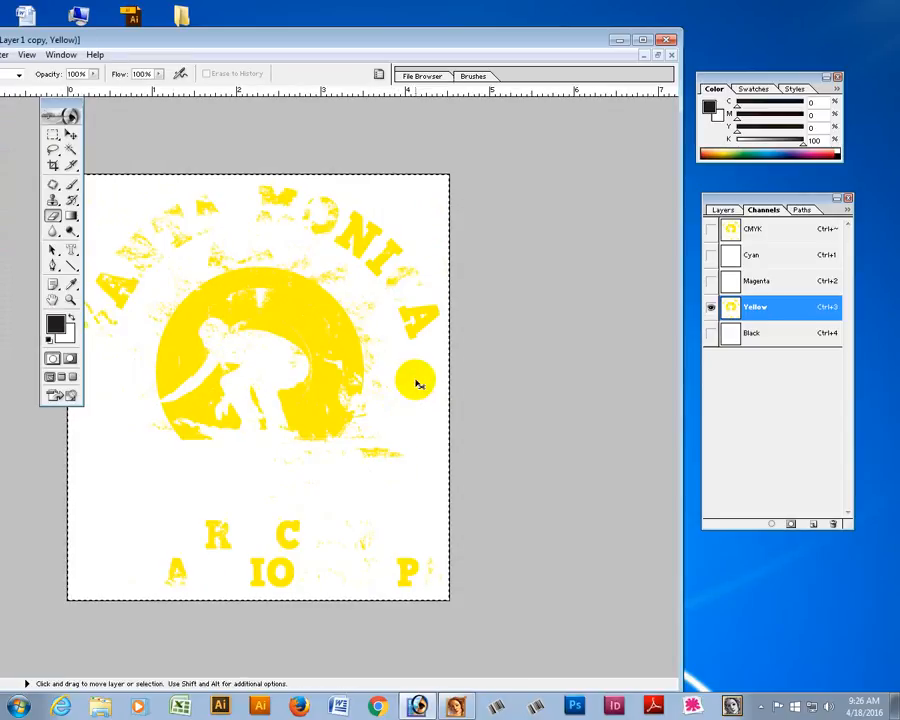
{"action": "left_click", "coordinate": [802, 210]}
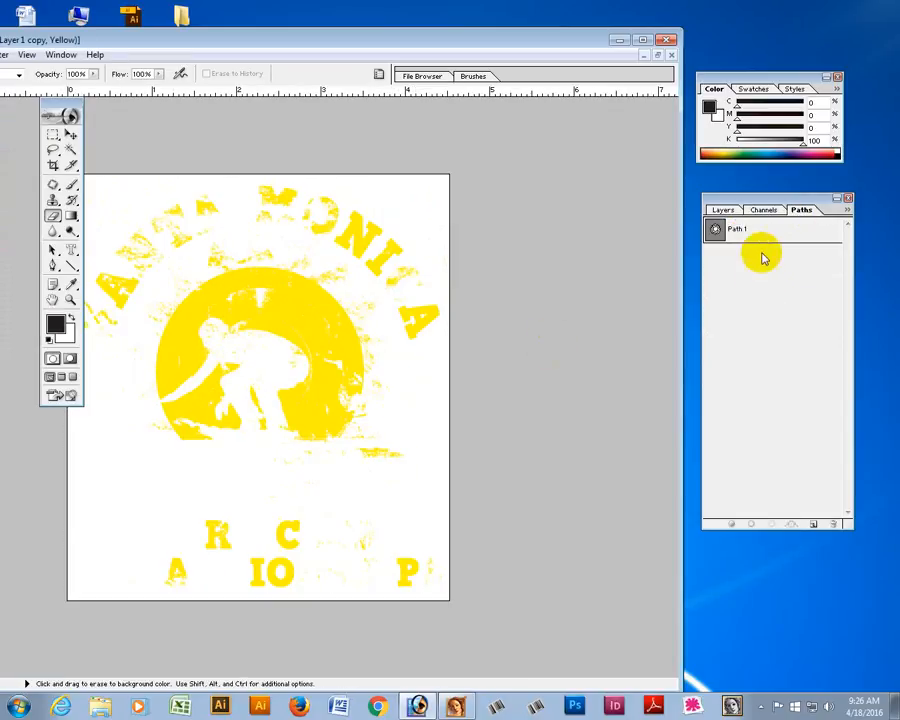
{"action": "left_click", "coordinate": [757, 234]}
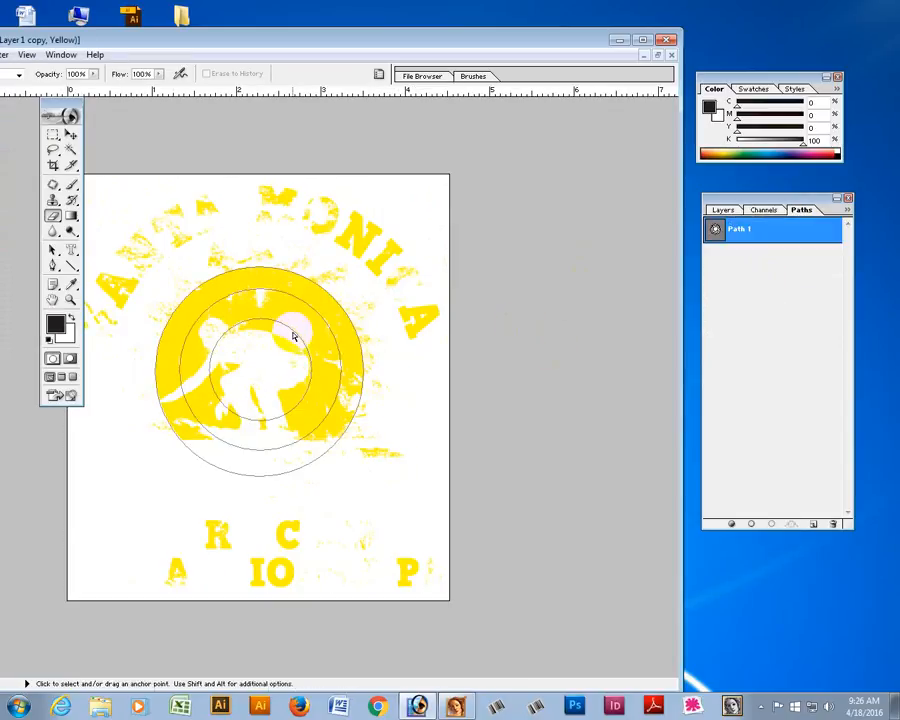
{"action": "left_click", "coordinate": [774, 527]}
{"action": "left_click", "coordinate": [746, 436]}
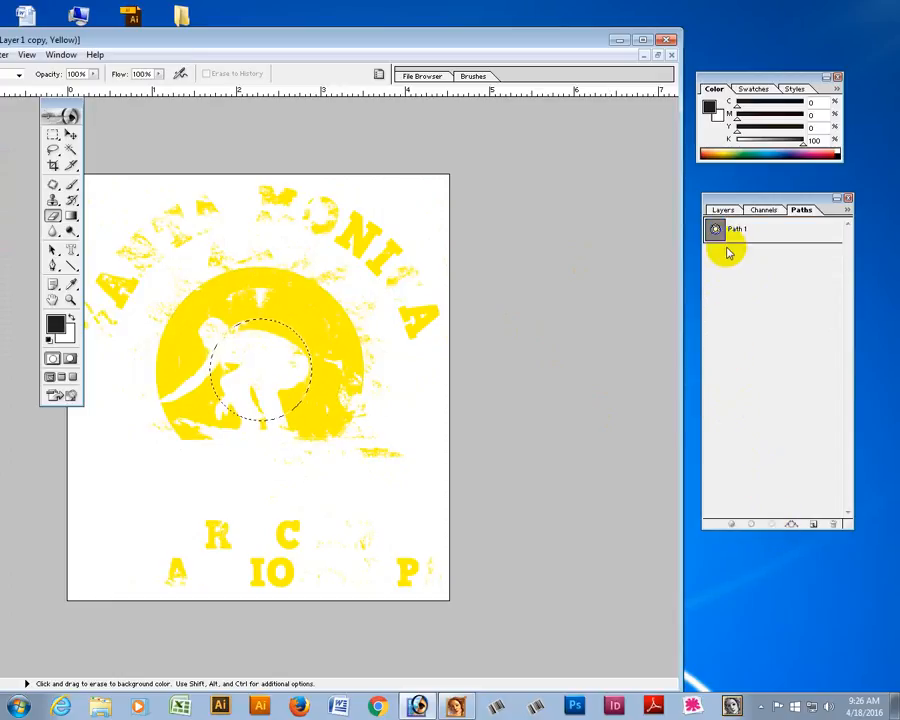
- Clear everything outside the inner circle from the Yellow channel of Layer 1 copy and deselect
{"action": "left_click", "coordinate": [731, 210]}
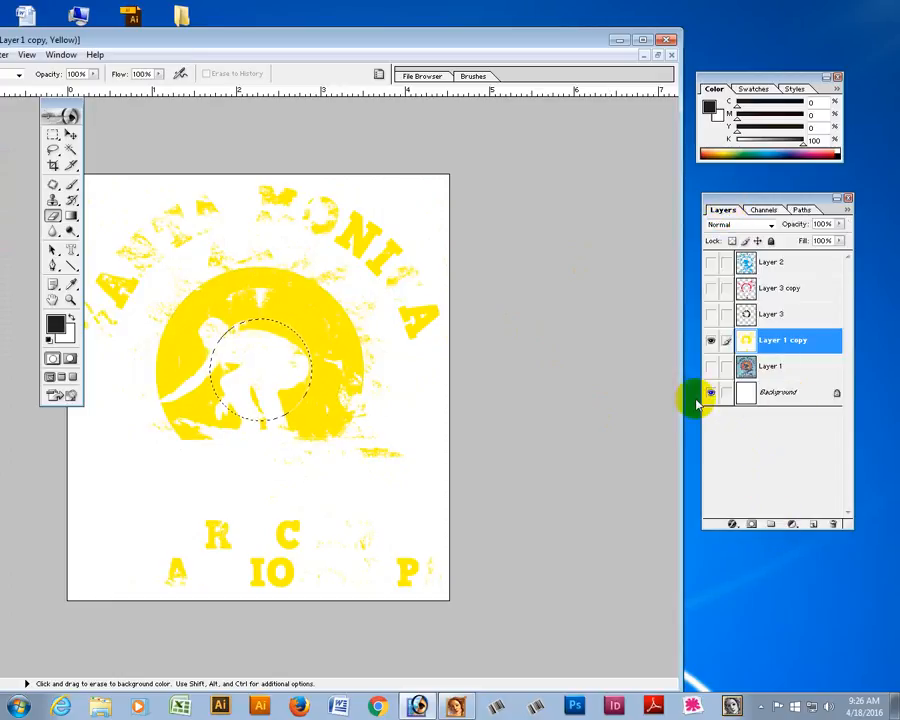
{"action": "key", "text": "Delete"}
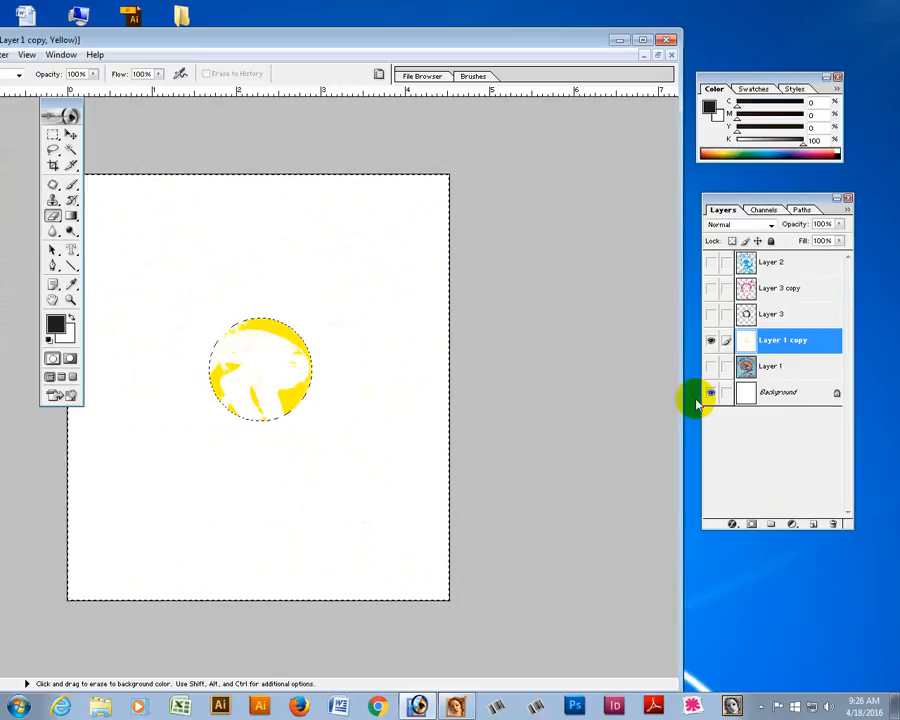
{"action": "key", "text": "ctrl+d"}
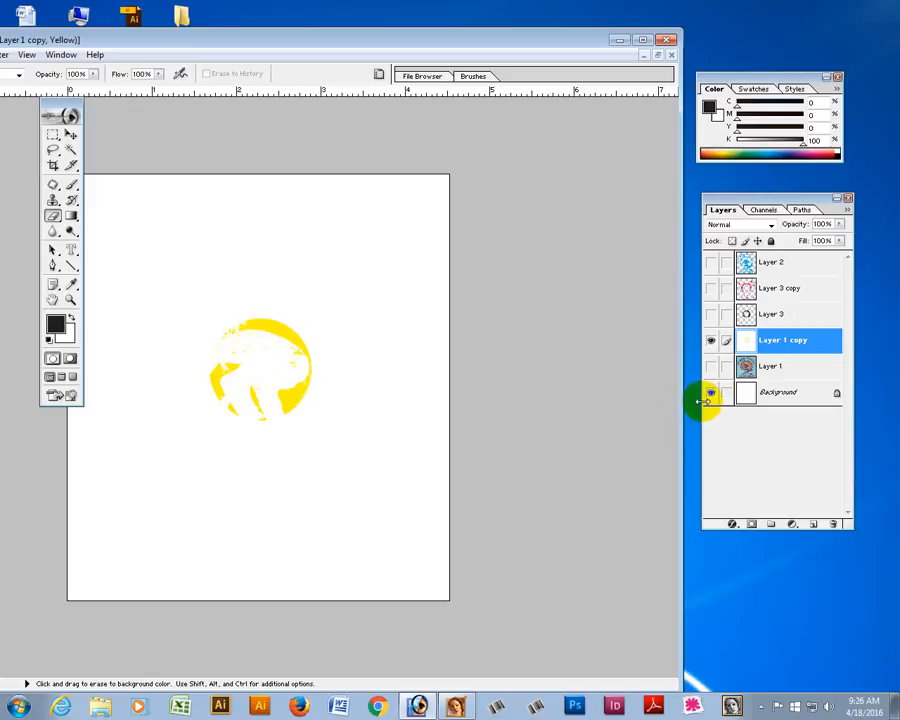
- Clear the shapes of Layer 2, Layer 3 copy and Layer 3 from the yellow artwork, and deselect
{"action": "left_click", "coordinate": [746, 264], "text": "ctrl"}
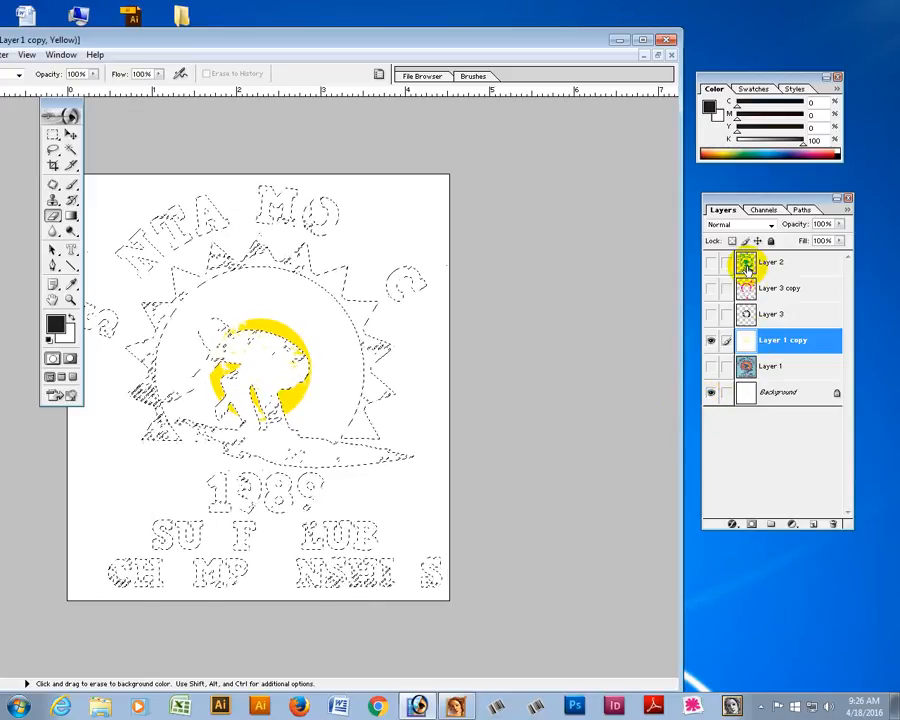
{"action": "left_click", "coordinate": [745, 306], "text": "ctrl"}
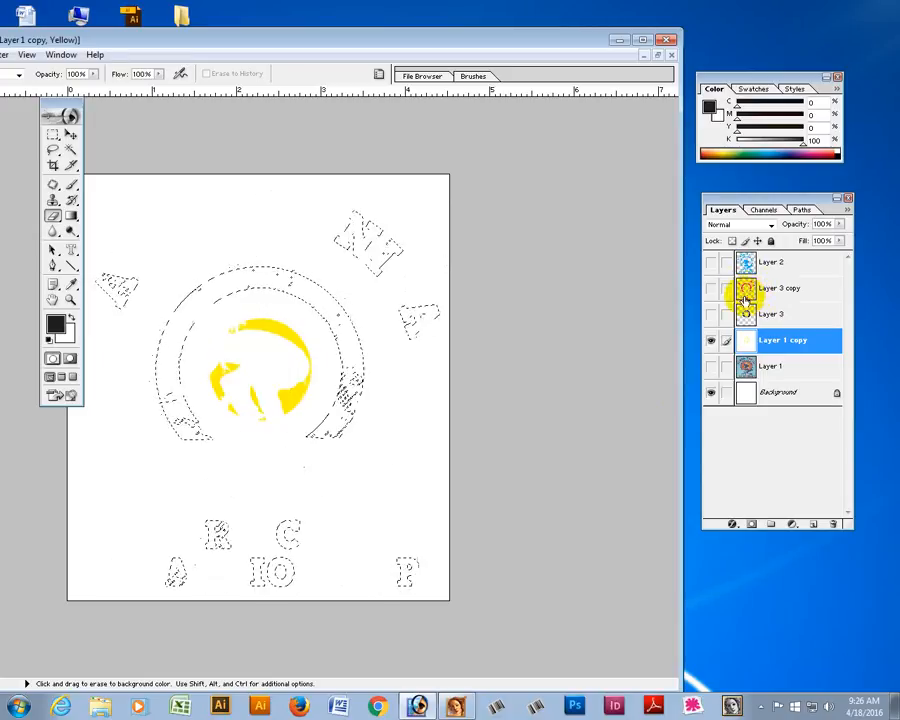
{"action": "left_click", "coordinate": [746, 314], "text": "ctrl"}
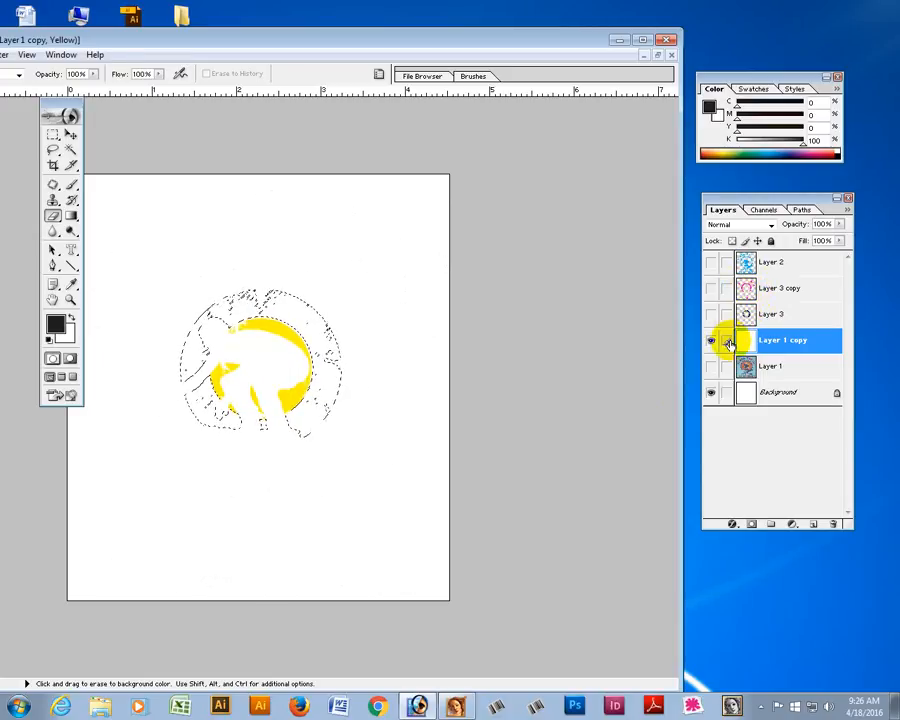
{"action": "key", "text": "ctrl+d"}
- Load the Yellow channel as a selection, invert it onto the yellow shapes, and return to the CMYK composite
{"action": "key", "text": "ctrl+space"}
{"action": "left_click_drag", "start_coordinate": [198, 286], "coordinate": [392, 478]}
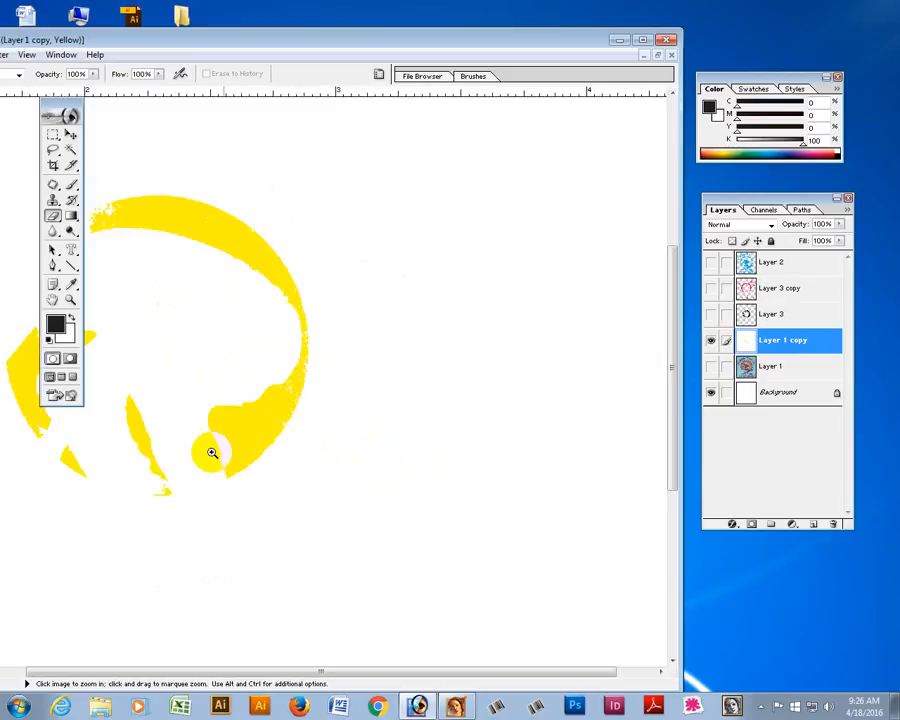
{"action": "left_click", "coordinate": [322, 402], "text": "ctrl+alt"}
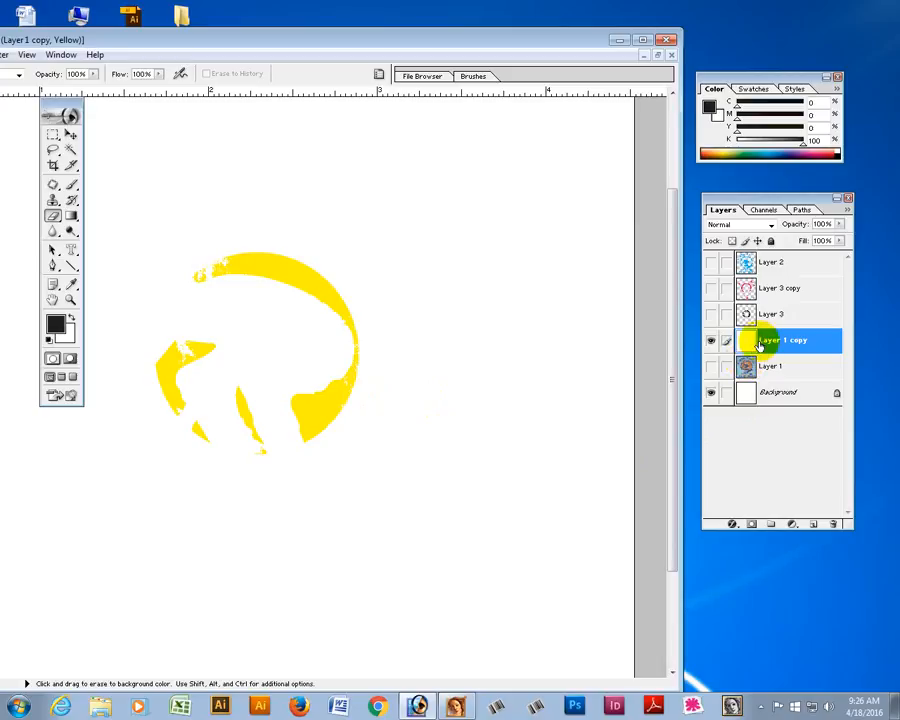
{"action": "left_click", "coordinate": [770, 212]}
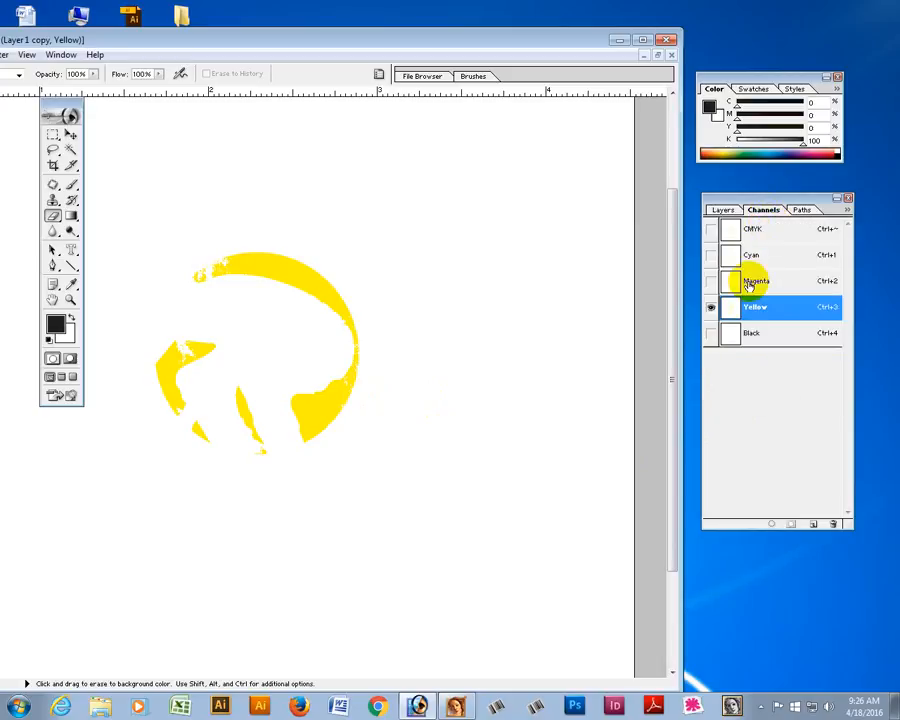
{"action": "left_click", "coordinate": [772, 528]}
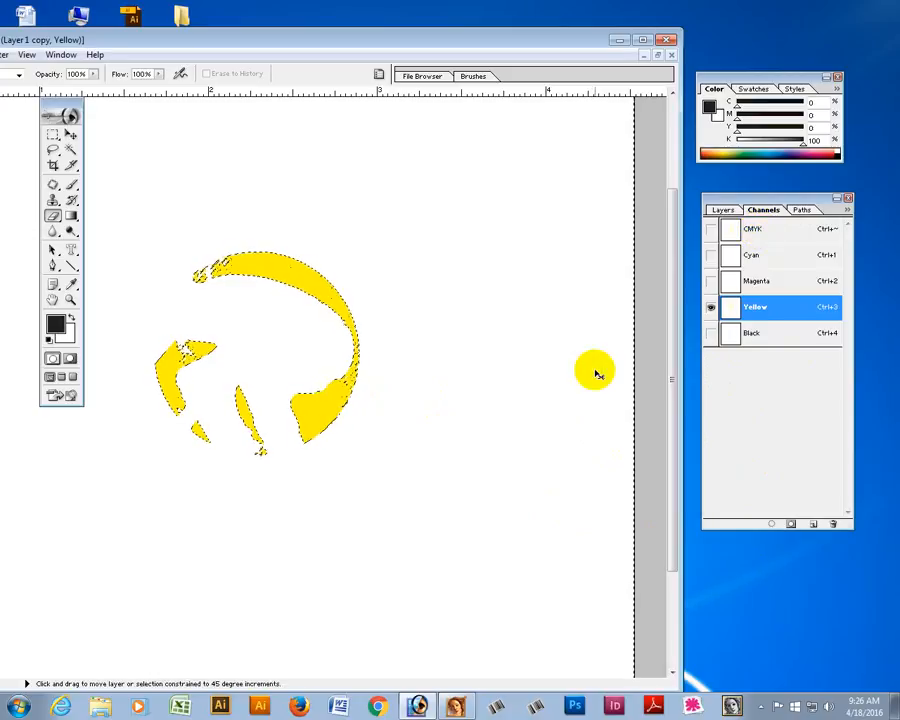
{"action": "left_click", "coordinate": [741, 228]}
- Delete Layer 1 copy, add a new empty layer above Layer 1, and hide Layer 1
{"action": "left_click", "coordinate": [729, 215]}
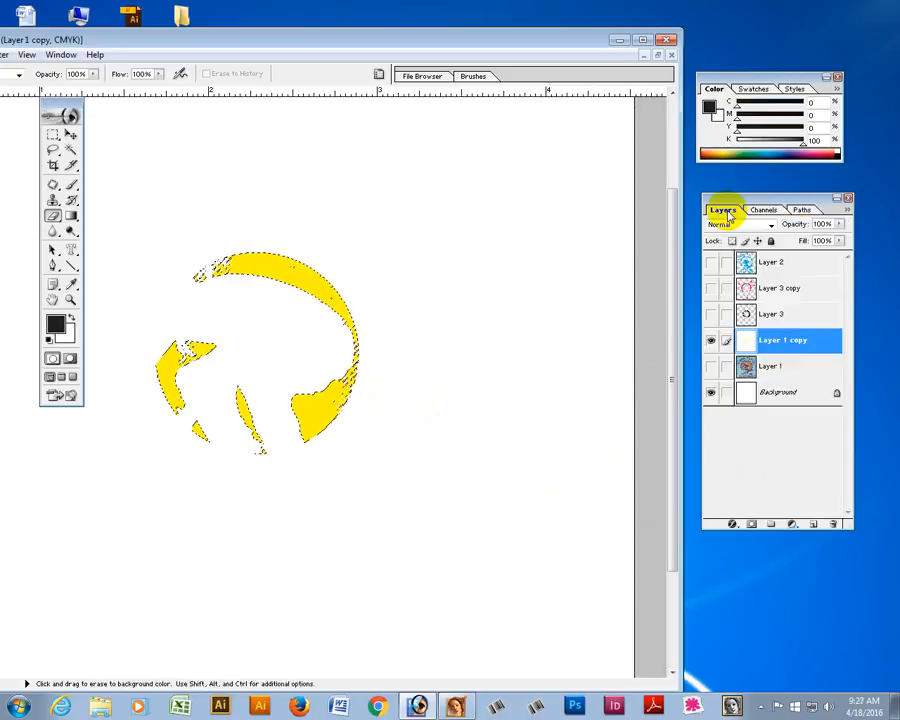
{"action": "left_click_drag", "start_coordinate": [782, 339], "coordinate": [832, 523]}
{"action": "left_click", "coordinate": [740, 342]}
{"action": "left_click", "coordinate": [812, 525]}
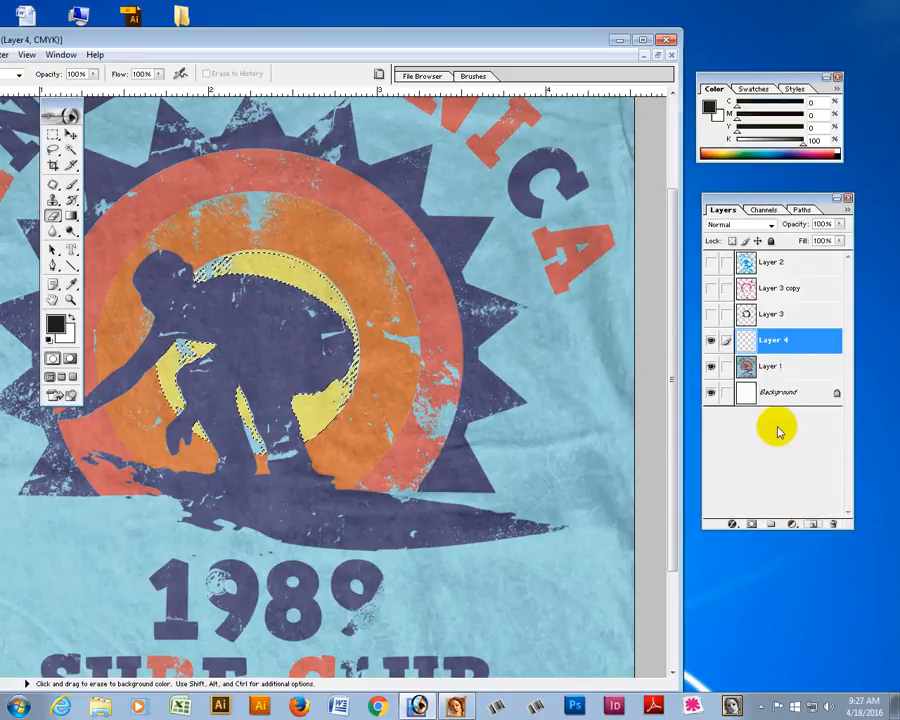
{"action": "left_click", "coordinate": [710, 366]}
- Fill the selected shapes with yellow (C 0, M 0, Y 100, K 0) on the new layer and deselect
{"action": "left_click", "coordinate": [55, 323]}
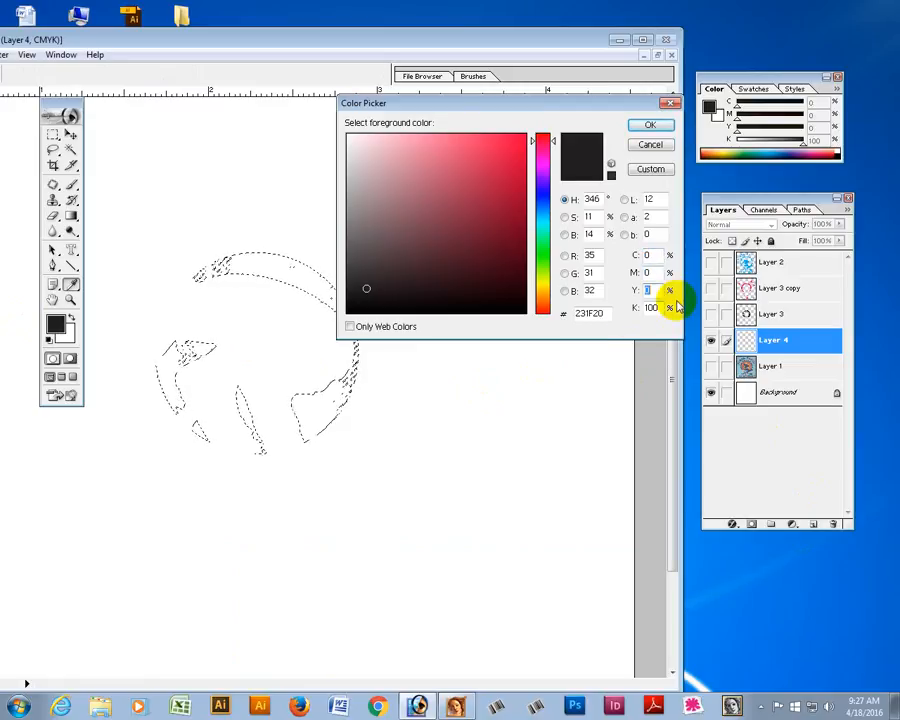
{"action": "type", "text": "100"}
{"action": "type", "text": "0"}
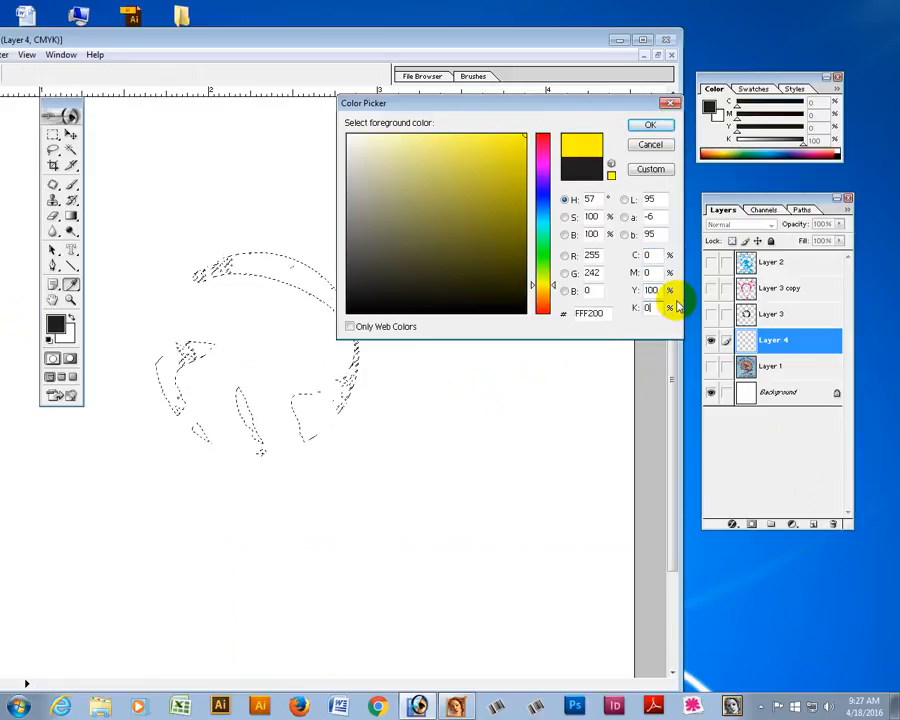
{"action": "key", "text": "Return"}
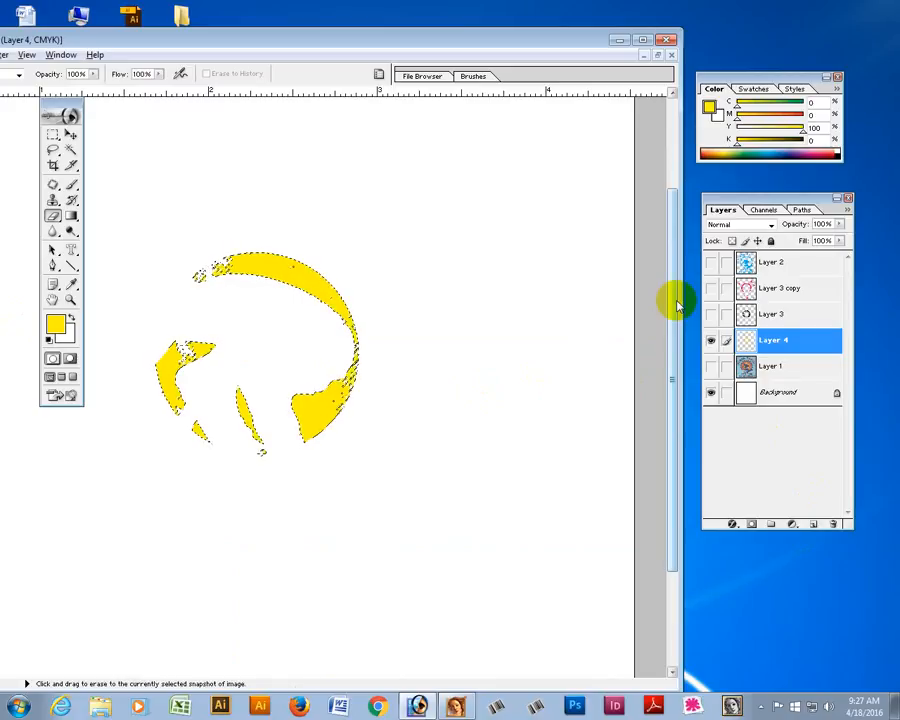
{"action": "key", "text": "ctrl+d"}
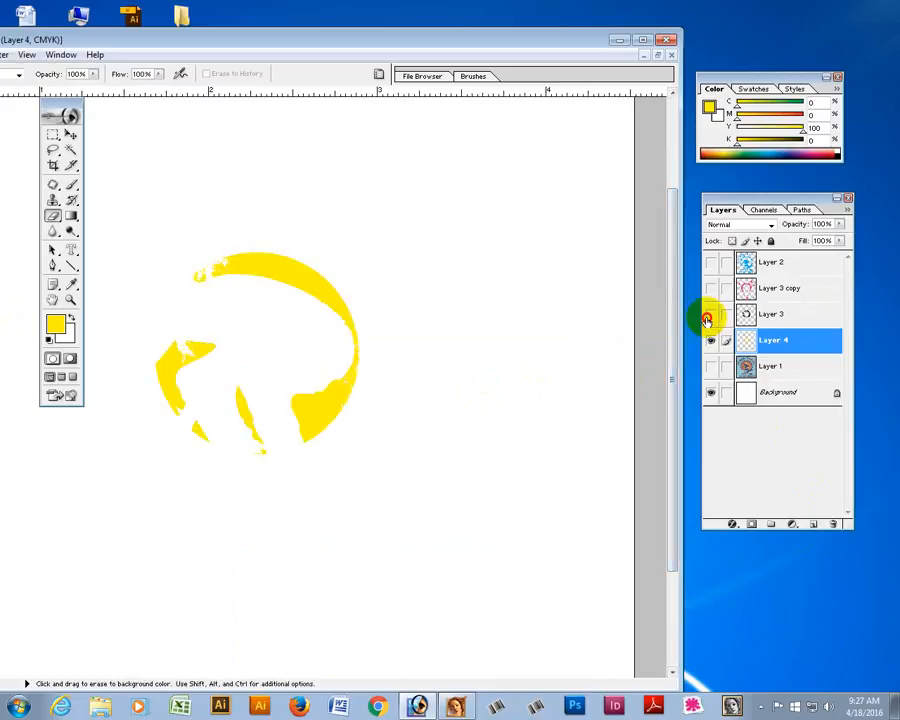
- Show Layer 3, Layer 3 copy and Layer 2 together with the yellow layer across the full artwork
{"action": "left_click_drag", "start_coordinate": [706, 320], "coordinate": [707, 261]}
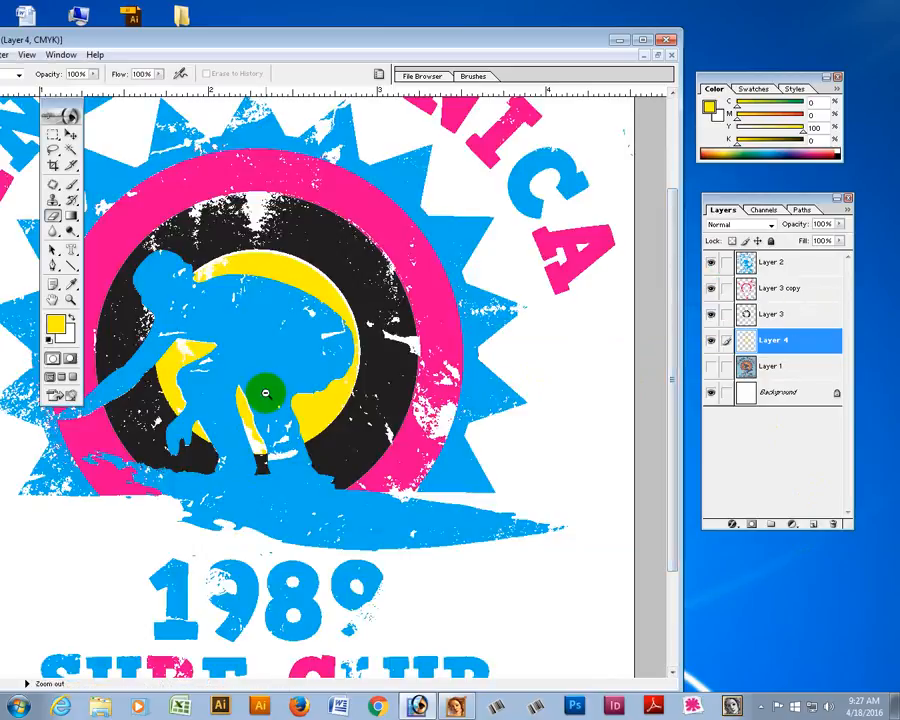
{"action": "left_click", "coordinate": [266, 394], "text": "alt"}
{"action": "left_click", "coordinate": [293, 452], "text": "alt"}
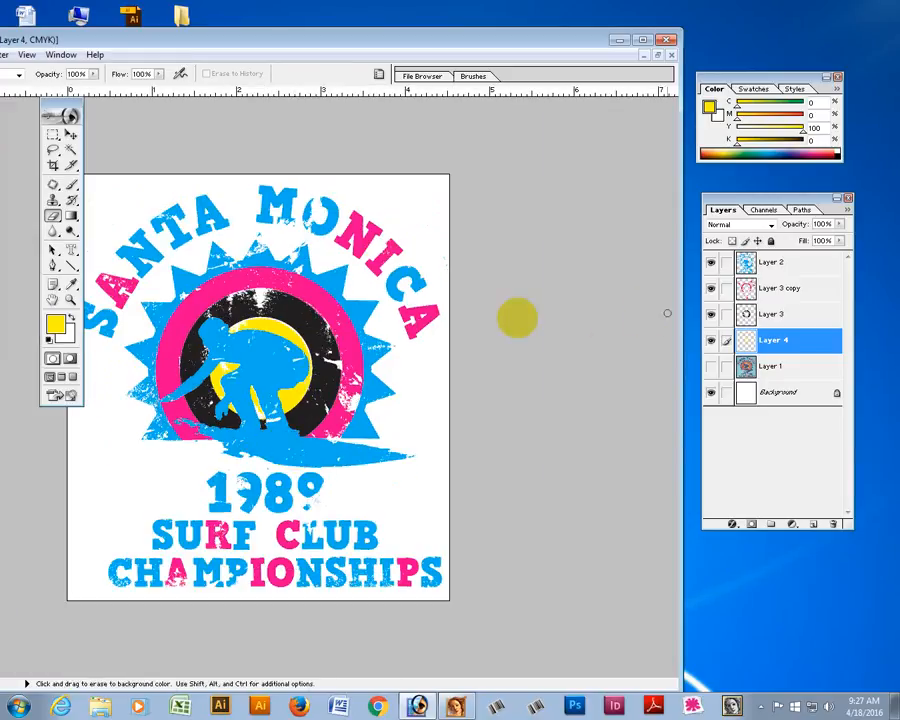
- Hide Layer 4, Layer 3 and Layer 3 copy, show Layer 1, and toggle Layer 2 to compare it with the original print
{"action": "left_click_drag", "start_coordinate": [711, 341], "coordinate": [711, 287]}
{"action": "left_click", "coordinate": [711, 368]}
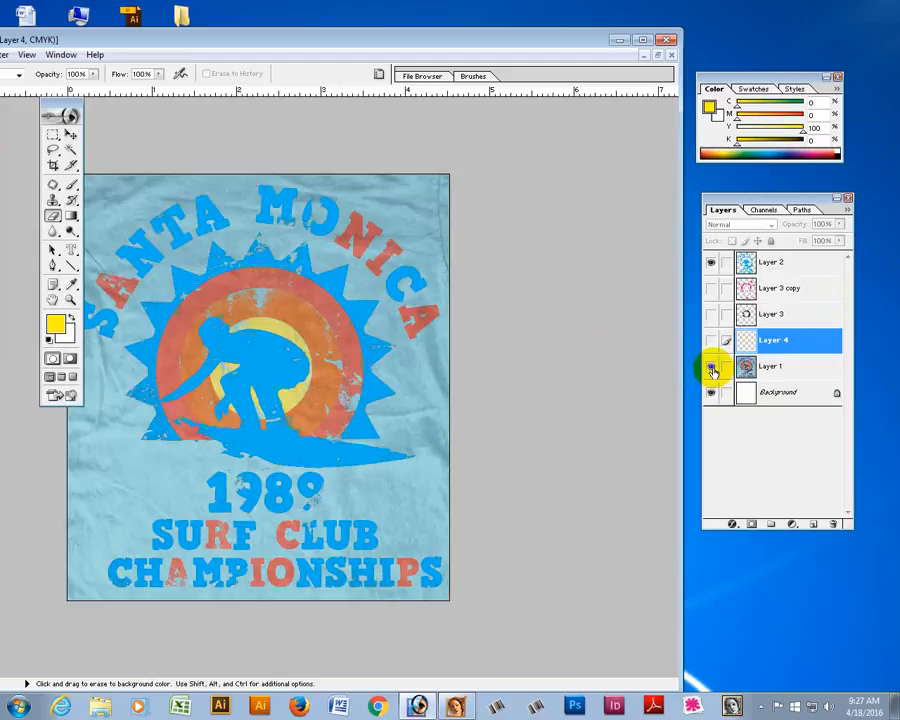
{"action": "left_click", "coordinate": [711, 261]}
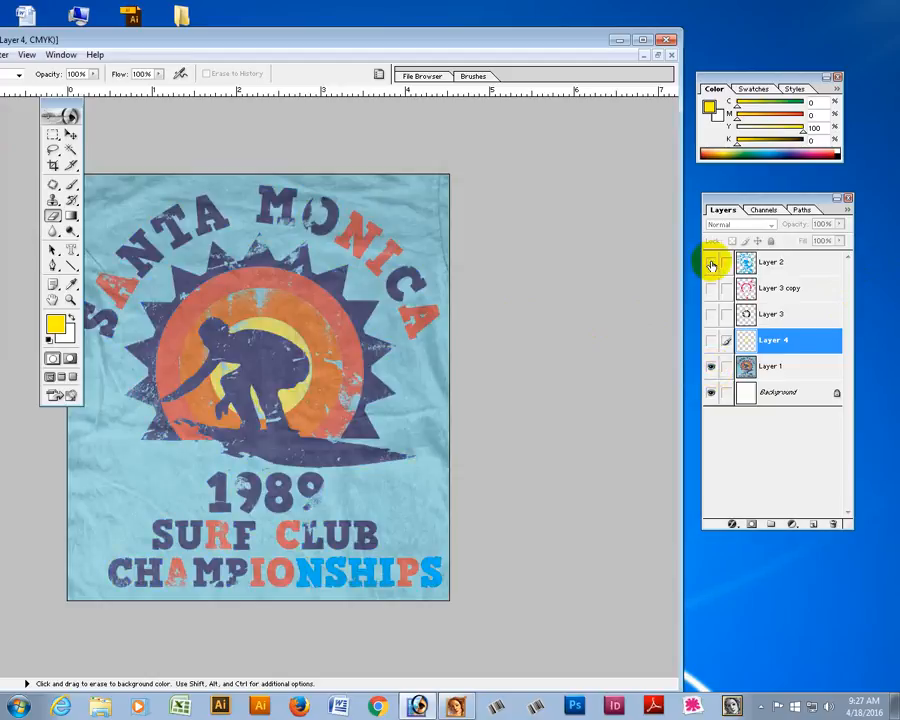
{"action": "left_click", "coordinate": [711, 262]}
{"action": "left_click", "coordinate": [711, 263]}
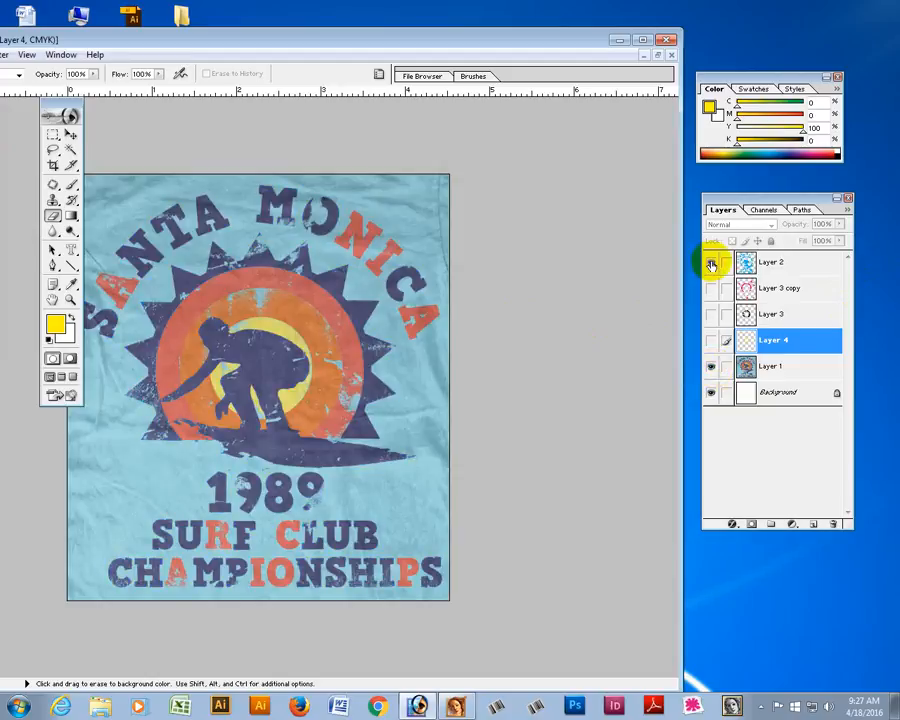
{"action": "left_click", "coordinate": [711, 263]}
{"action": "left_click", "coordinate": [711, 263]}
{"action": "left_click", "coordinate": [711, 263]}
{"action": "left_click", "coordinate": [711, 263]}
{"action": "left_click", "coordinate": [711, 263]}
{"action": "left_click", "coordinate": [711, 263]}
{"action": "left_click", "coordinate": [711, 263]}
{"action": "left_click", "coordinate": [711, 263]}
{"action": "left_click", "coordinate": [711, 263]}
{"action": "left_click", "coordinate": [712, 264]}
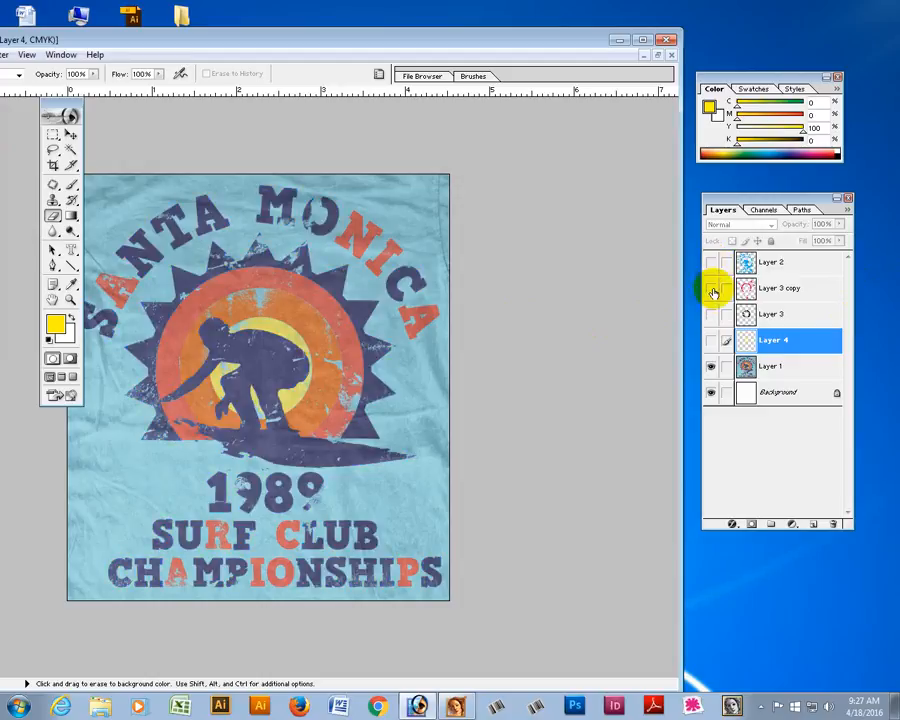
- Toggle Layer 3 copy and Layer 3 in turn over Layer 1 to compare the magenta and black shapes with the print
{"action": "left_click", "coordinate": [712, 289]}
{"action": "left_click", "coordinate": [712, 289]}
{"action": "left_click", "coordinate": [712, 289]}
{"action": "left_click", "coordinate": [712, 289]}
{"action": "left_click", "coordinate": [712, 289]}
{"action": "left_click", "coordinate": [712, 289]}
{"action": "left_click", "coordinate": [712, 316]}
{"action": "left_click", "coordinate": [712, 316]}
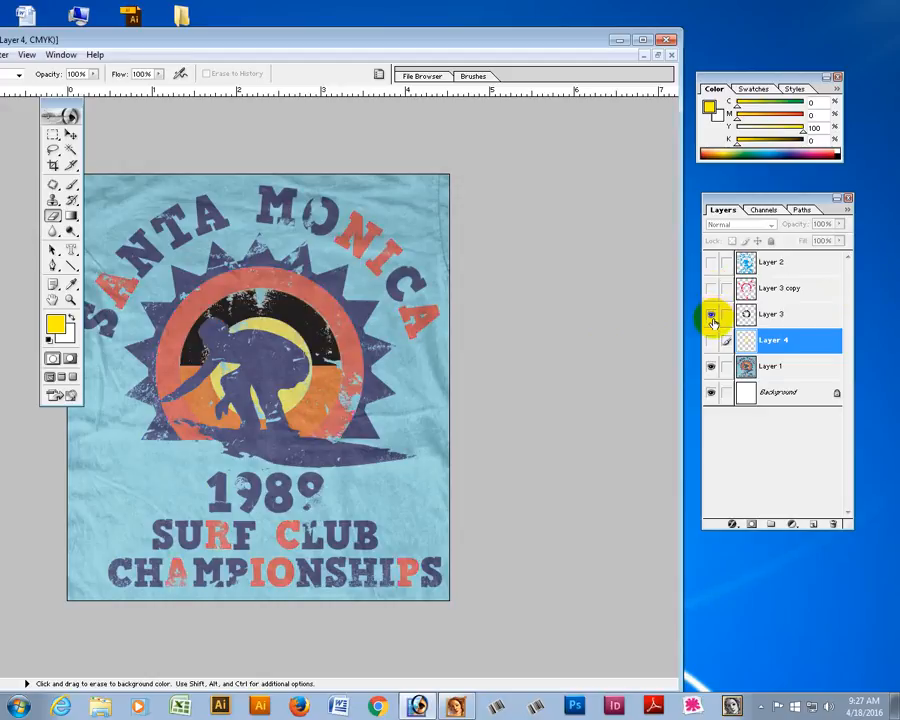
{"action": "left_click", "coordinate": [712, 316]}
{"action": "left_click", "coordinate": [712, 316]}
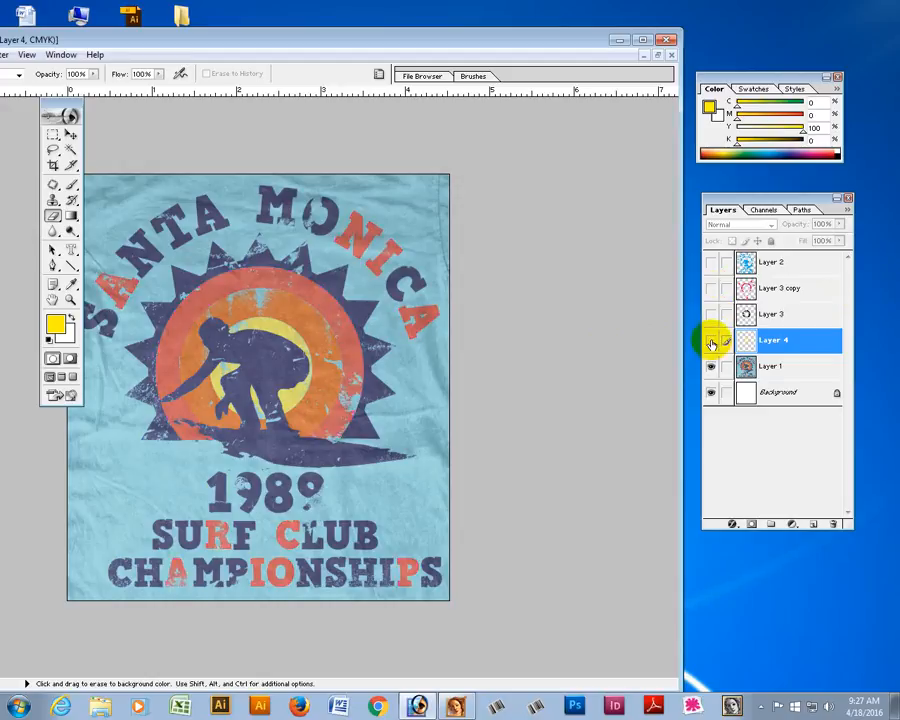
- Toggle Layer 4 and then Layer 2 over Layer 1 to compare the yellow and cyan shapes with the print
{"action": "left_click", "coordinate": [711, 342]}
{"action": "left_click", "coordinate": [711, 342]}
{"action": "left_click", "coordinate": [711, 342]}
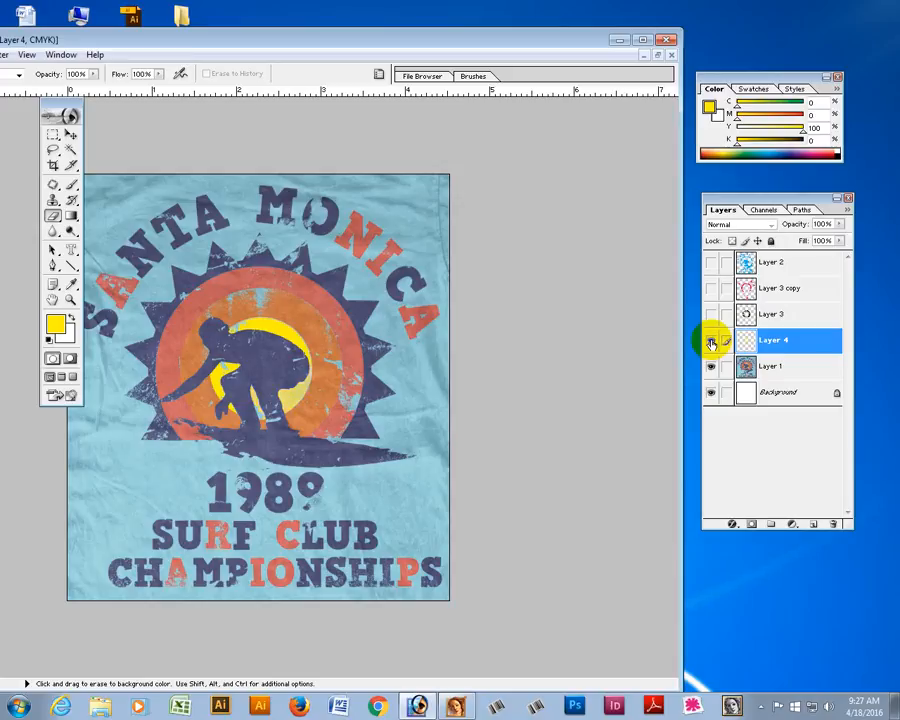
{"action": "left_click", "coordinate": [711, 342]}
{"action": "left_click", "coordinate": [711, 263]}
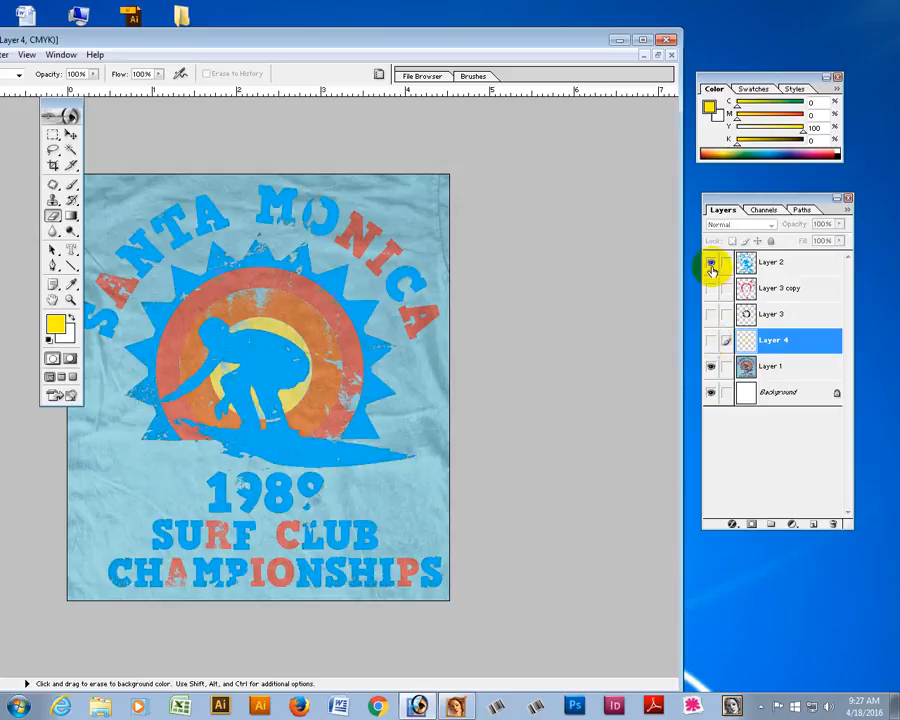
{"action": "left_click", "coordinate": [711, 264]}
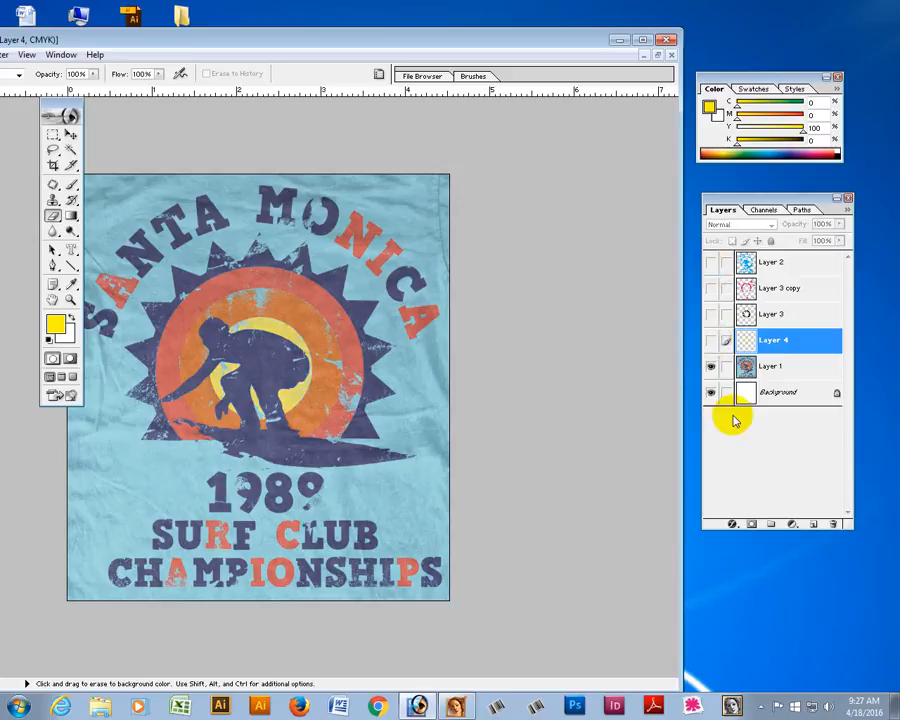
- Hide Layer 1 and show Layer 4, Layer 3, Layer 3 copy and Layer 2 together
{"action": "left_click", "coordinate": [711, 367]}
{"action": "left_click_drag", "start_coordinate": [711, 341], "coordinate": [712, 259]}
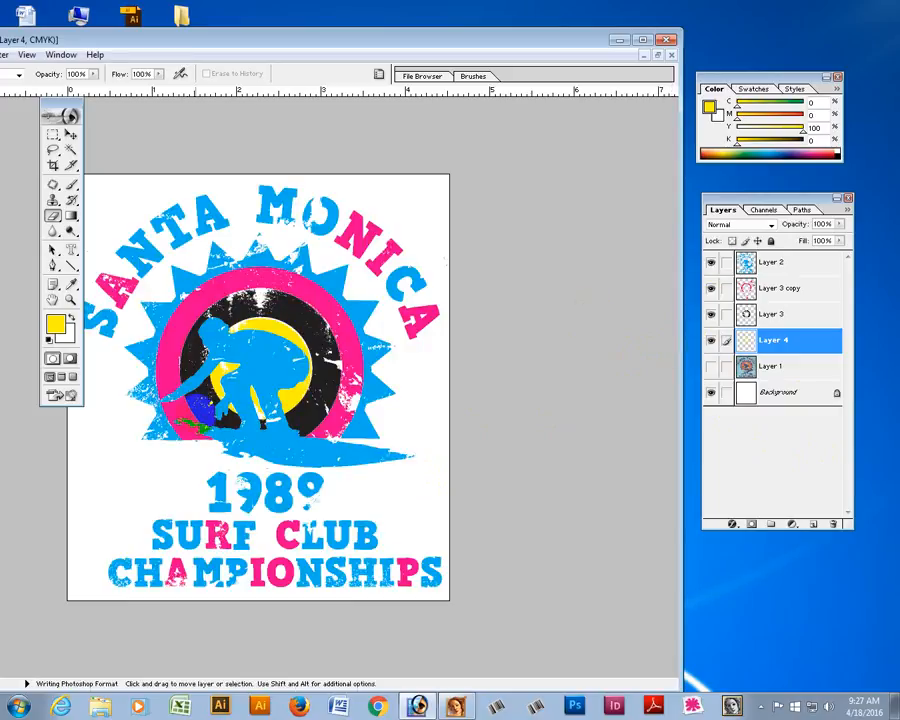
- Save the layered document to the Desktop as a Photoshop file named Gangi-2 Final
{"action": "left_click_drag", "start_coordinate": [173, 35], "coordinate": [325, 37]}
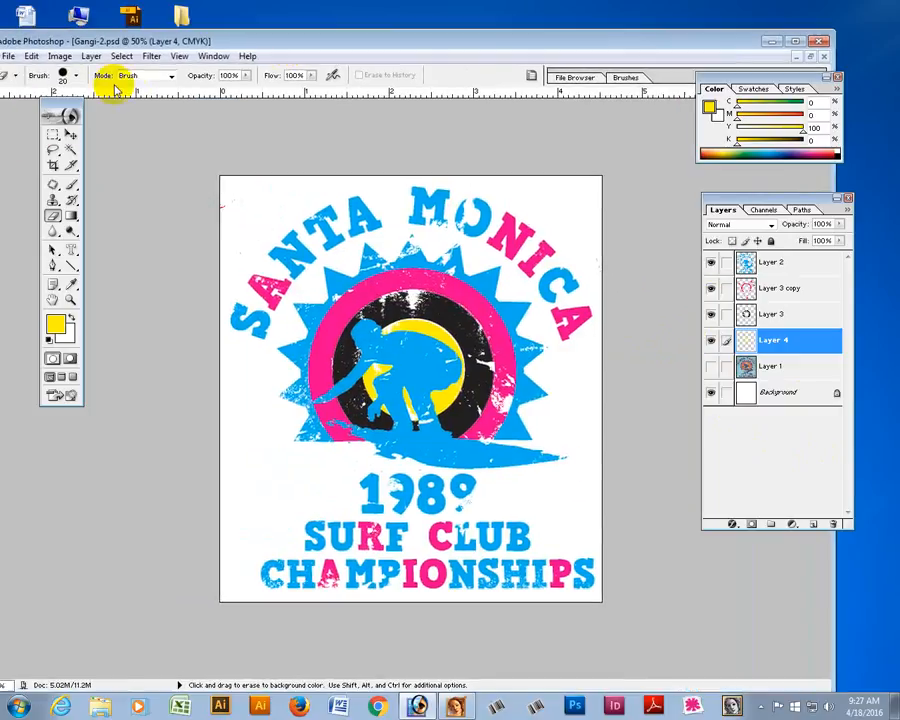
{"action": "left_click_drag", "start_coordinate": [140, 42], "coordinate": [216, 42]}
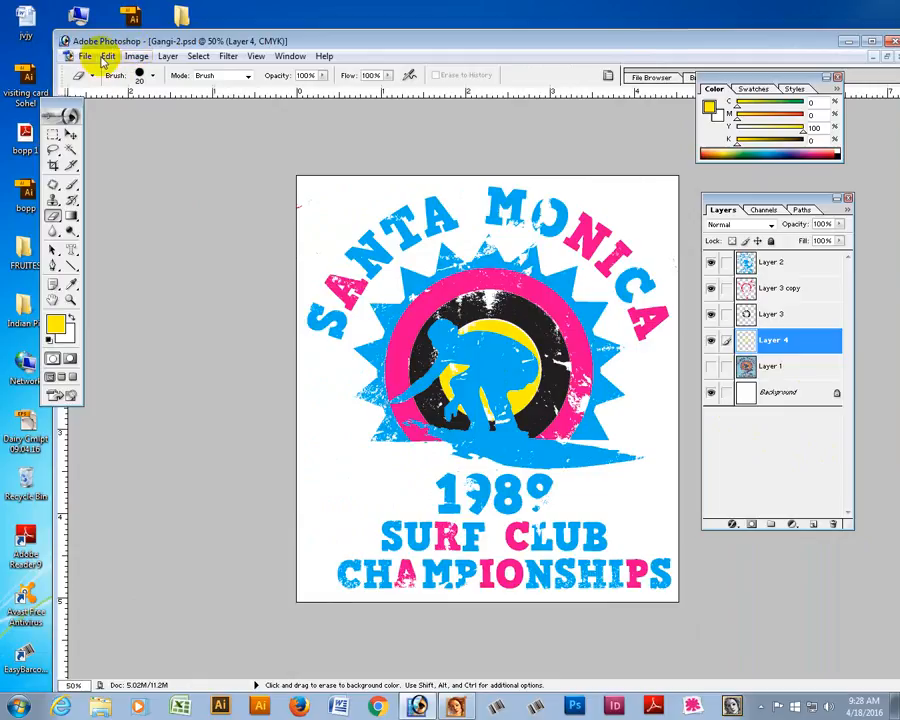
{"action": "left_click", "coordinate": [83, 56]}
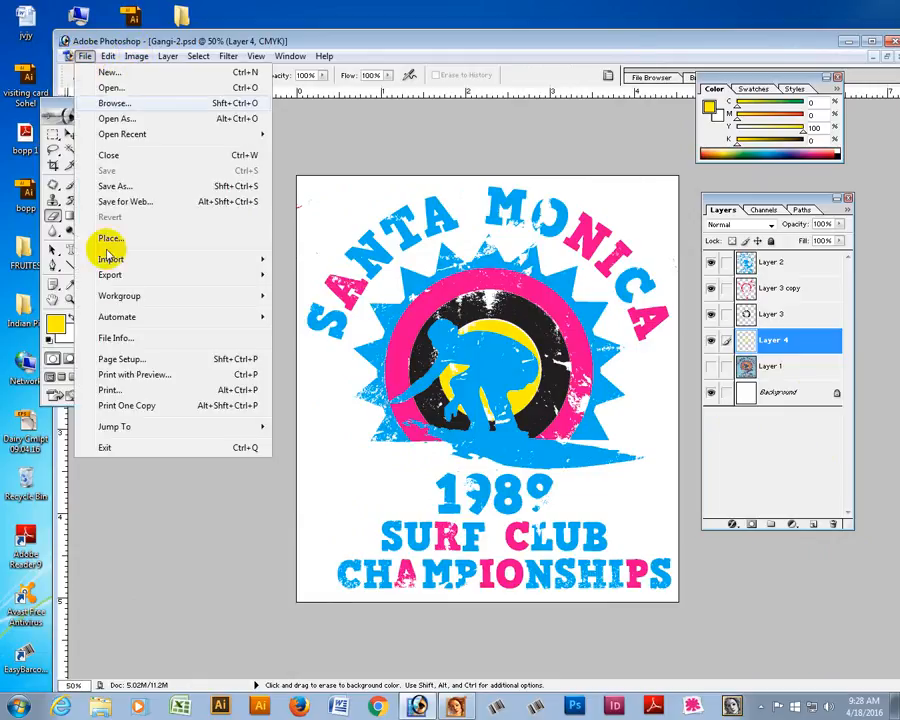
{"action": "left_click", "coordinate": [104, 186]}
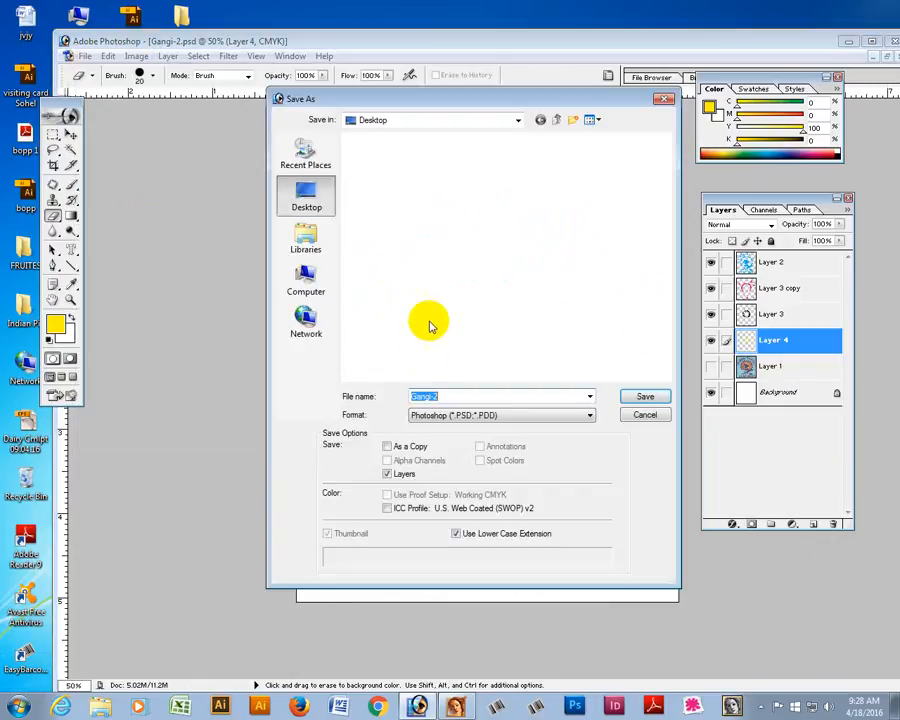
{"action": "left_click", "coordinate": [478, 404]}
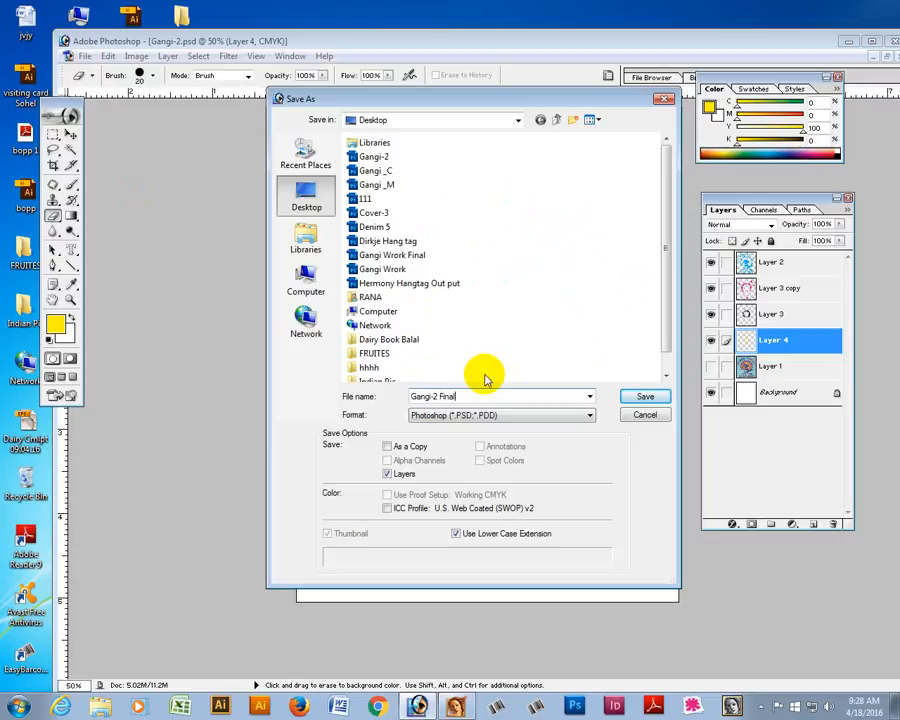
{"action": "left_click", "coordinate": [645, 396]}
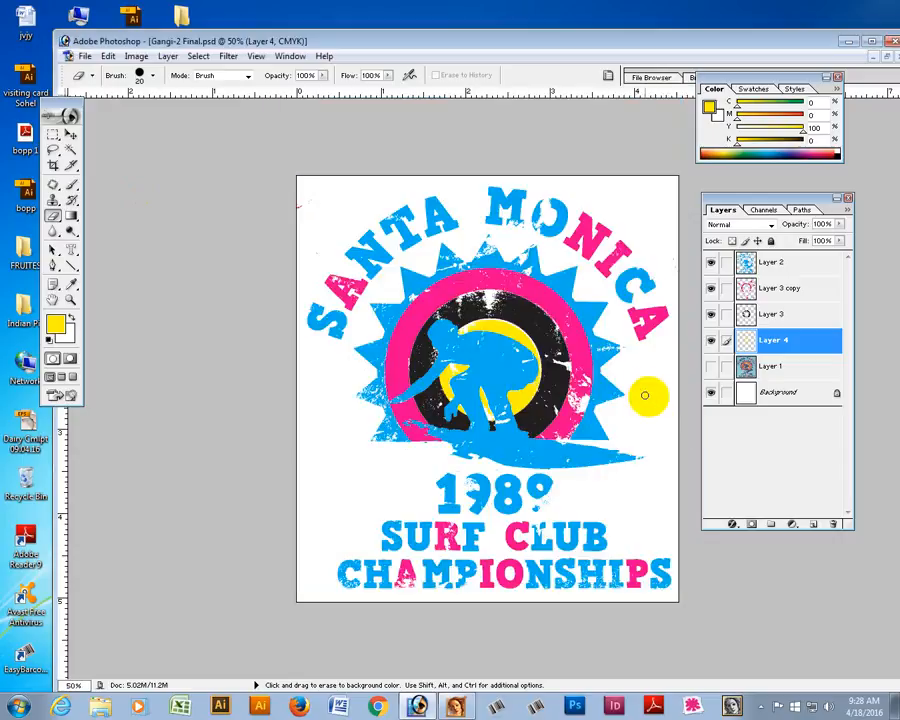
- Delete Layer 1 with the original print and decline Illustrator's request to update missing or modified linked files
{"action": "left_click_drag", "start_coordinate": [727, 366], "coordinate": [827, 520]}
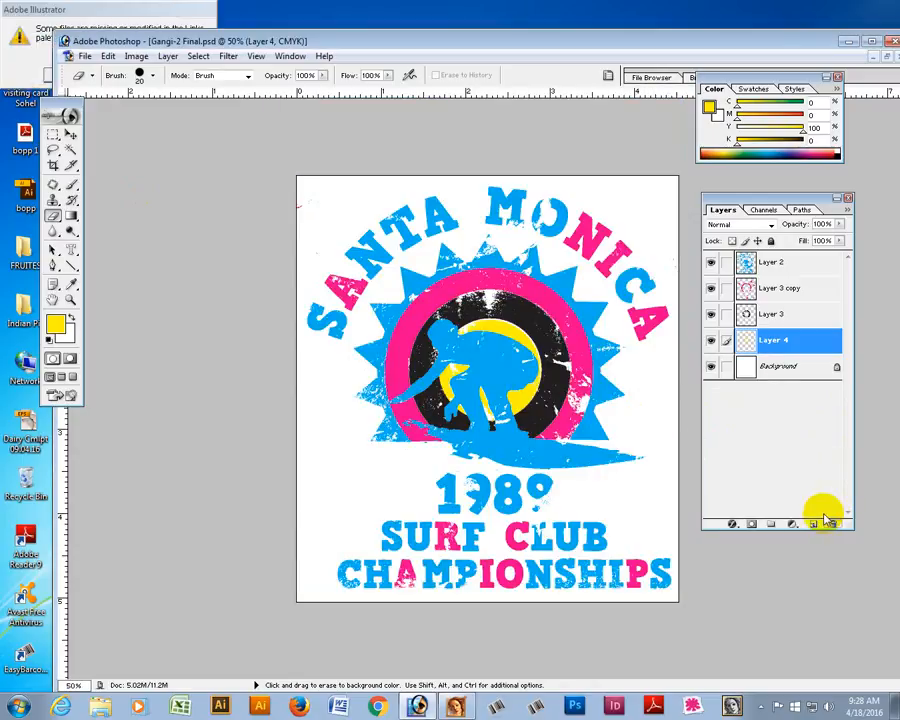
{"action": "left_click", "coordinate": [100, 14]}
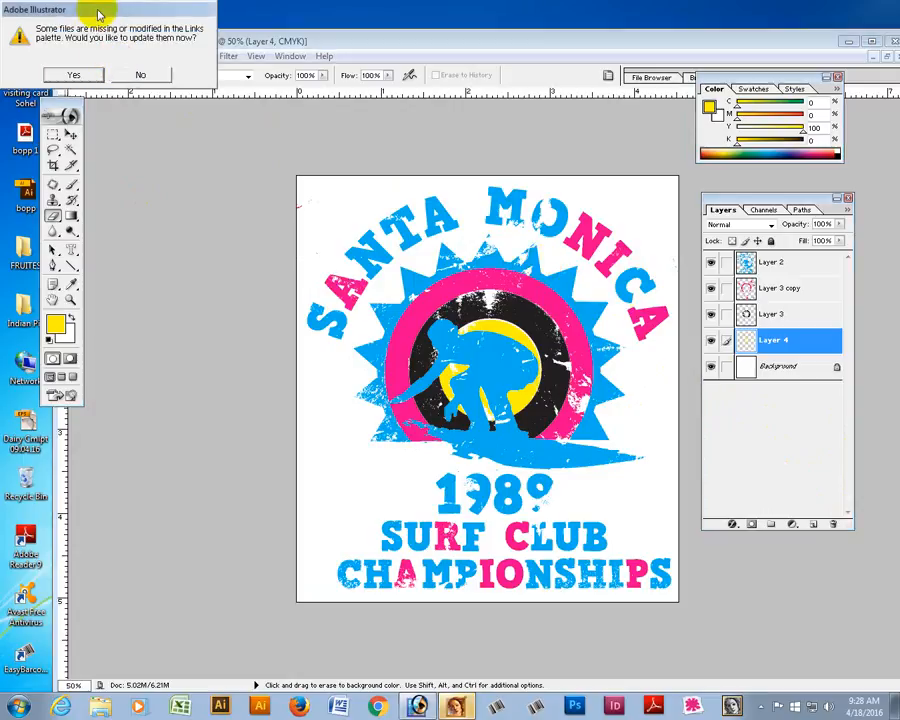
{"action": "left_click", "coordinate": [140, 79]}
{"action": "left_click", "coordinate": [142, 79]}
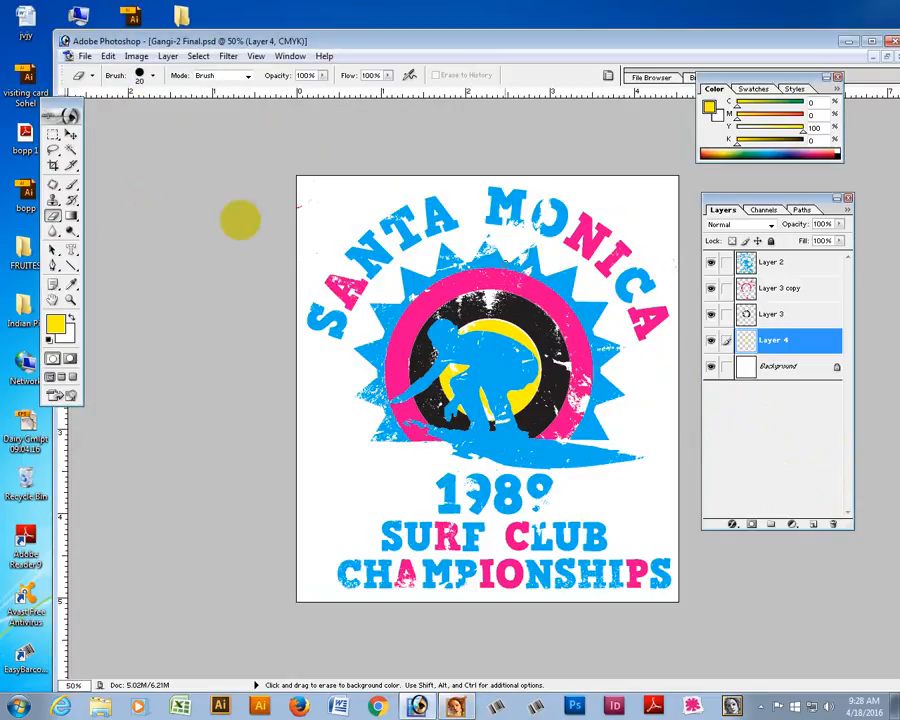
- Link the four color layers with the Background and merge them into a single Background layer
{"action": "left_click", "coordinate": [70, 133]}
{"action": "left_click_drag", "start_coordinate": [718, 283], "coordinate": [735, 407]}
{"action": "key", "text": "ctrl+e"}
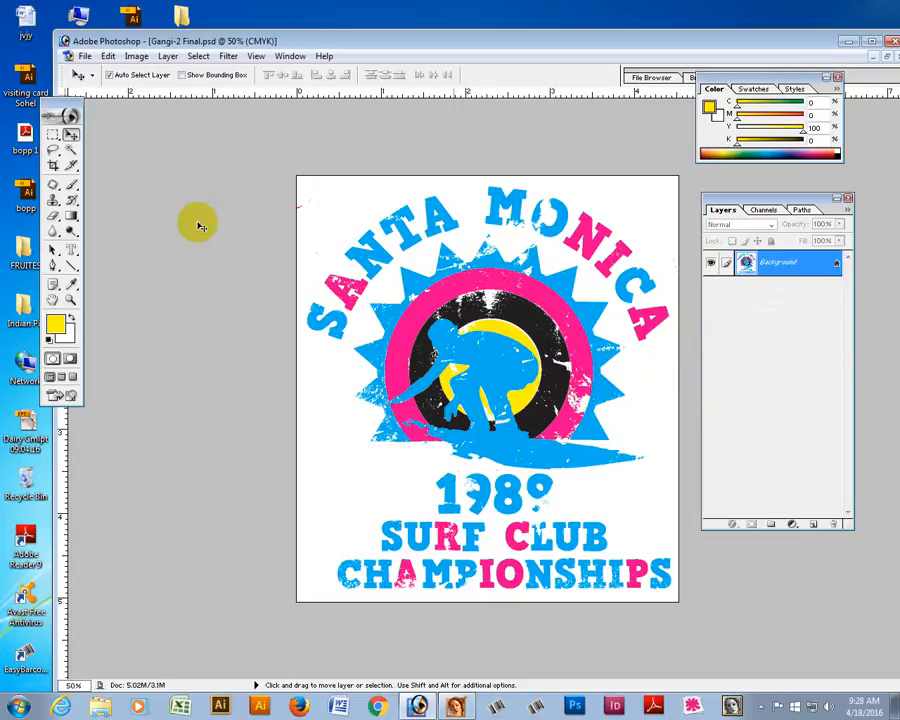
- Apply a Trap with a width of 0.12 points to the merged artwork
{"action": "left_click", "coordinate": [136, 56]}
{"action": "left_click", "coordinate": [157, 285]}
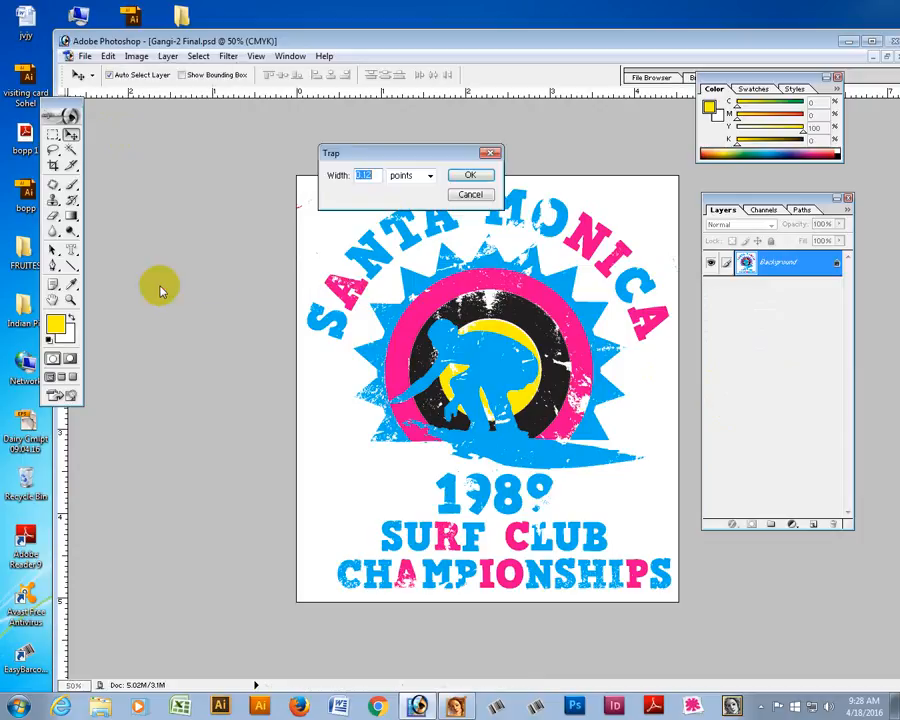
{"action": "left_click", "coordinate": [470, 177]}
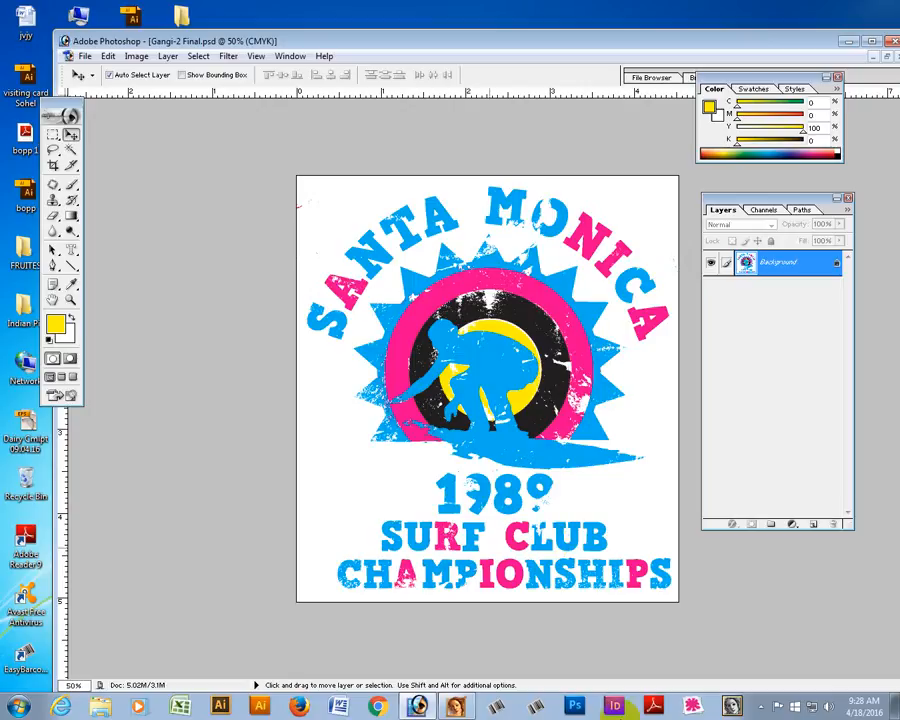
{"action": "left_click", "coordinate": [764, 706]}
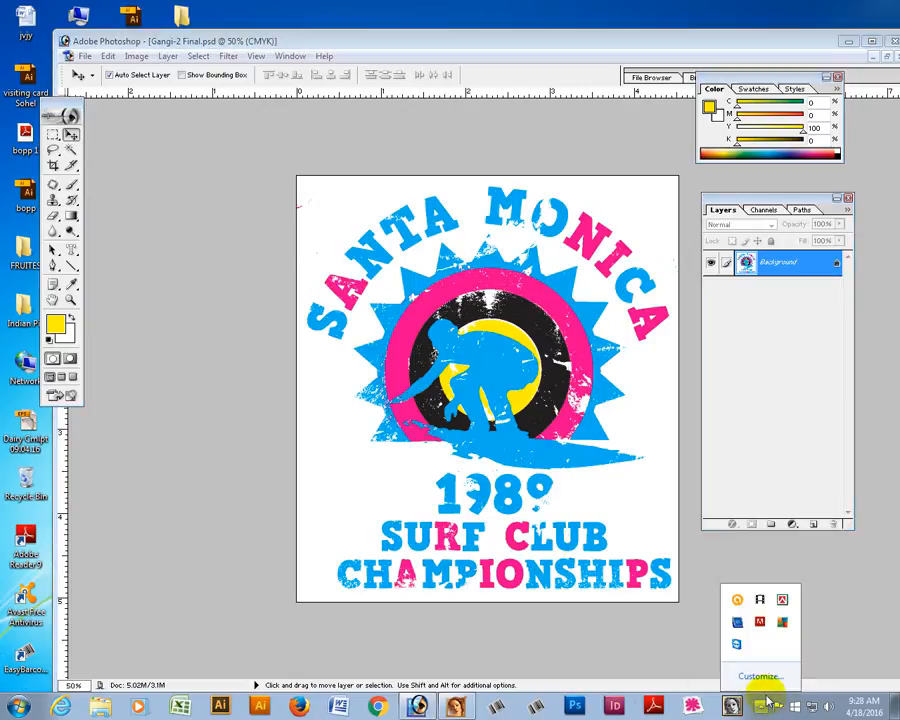